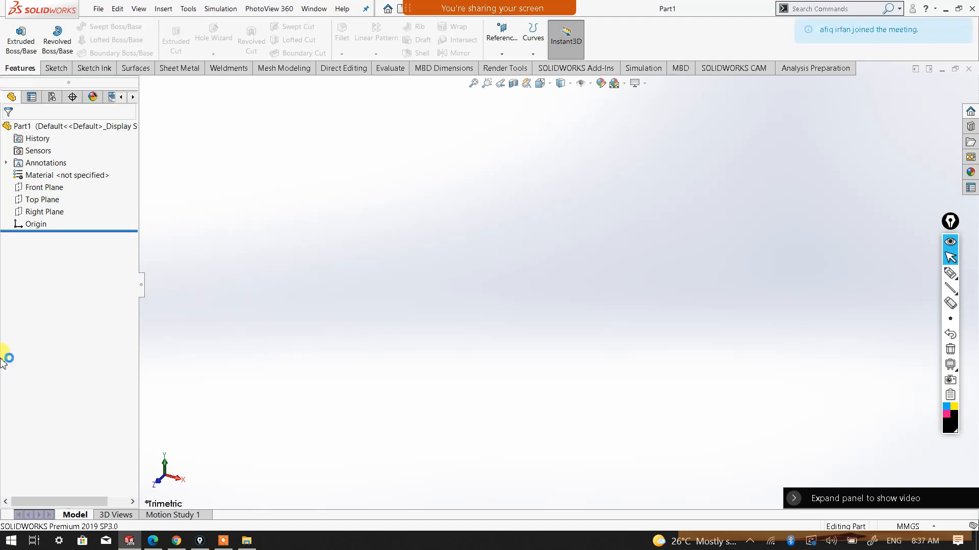
click(230, 543)
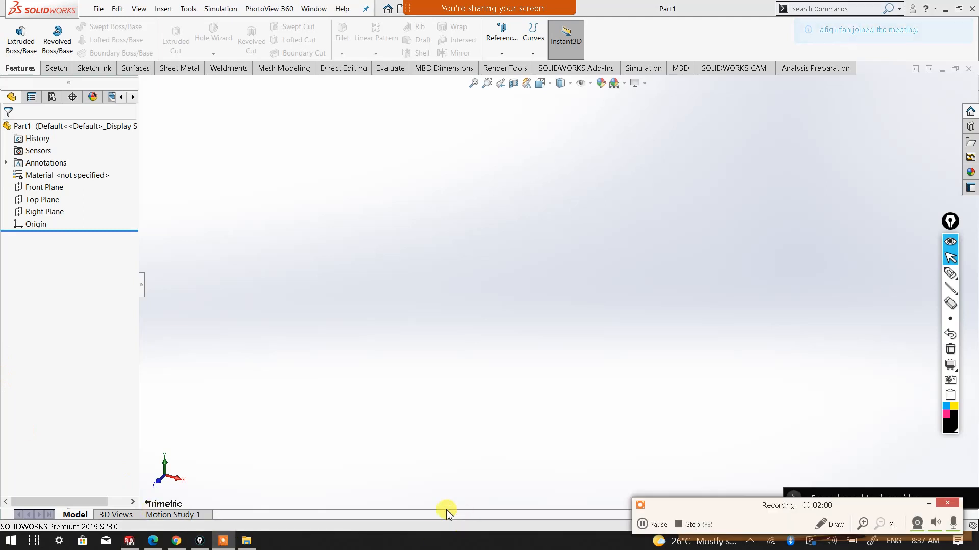
click(930, 504)
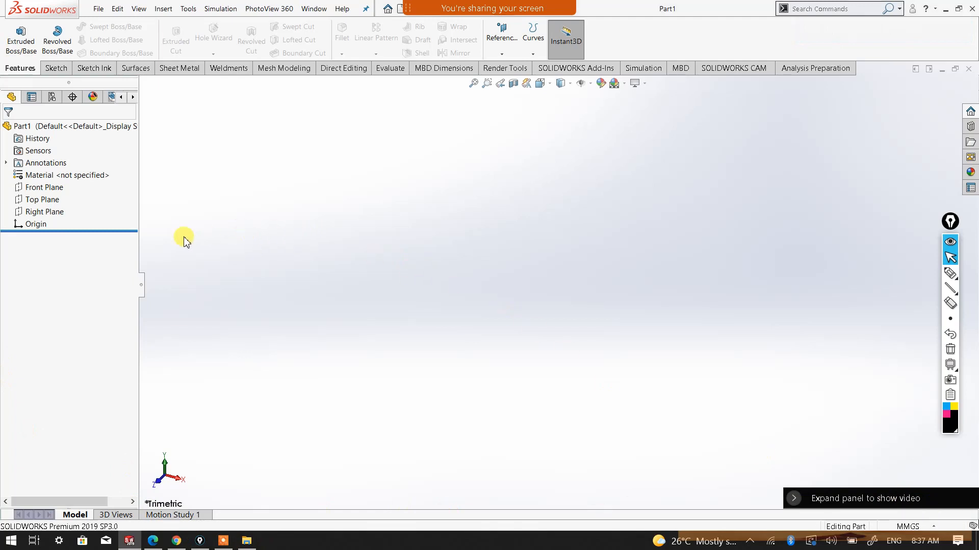
Sketch an open U-shaped profile of three lines on the Top Plane, starting at the origin, with vertical legs about 64 mm long
click(47, 202)
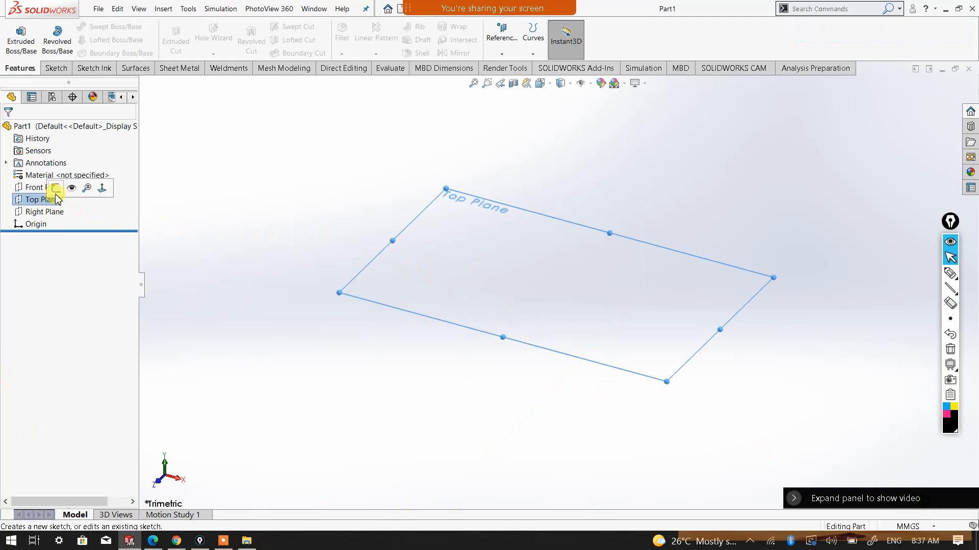
click(56, 188)
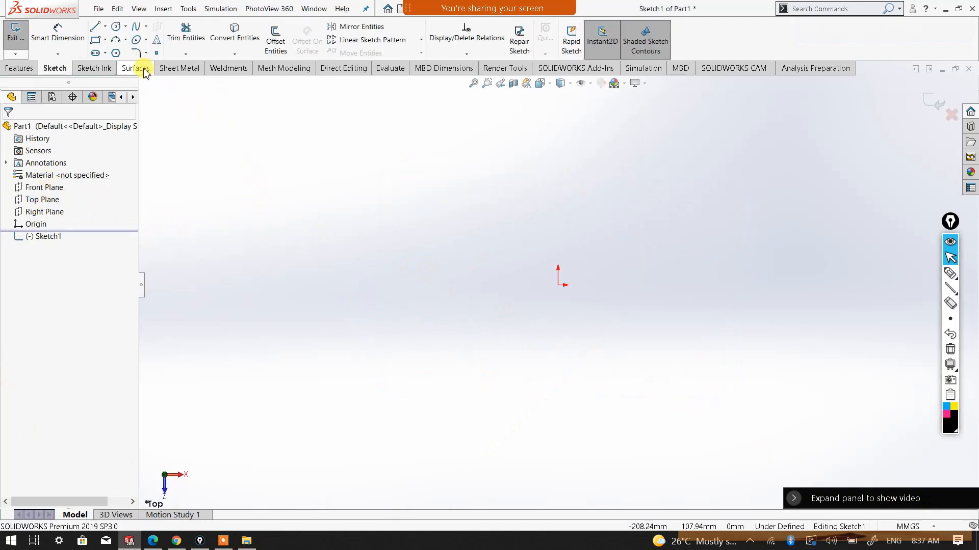
click(95, 29)
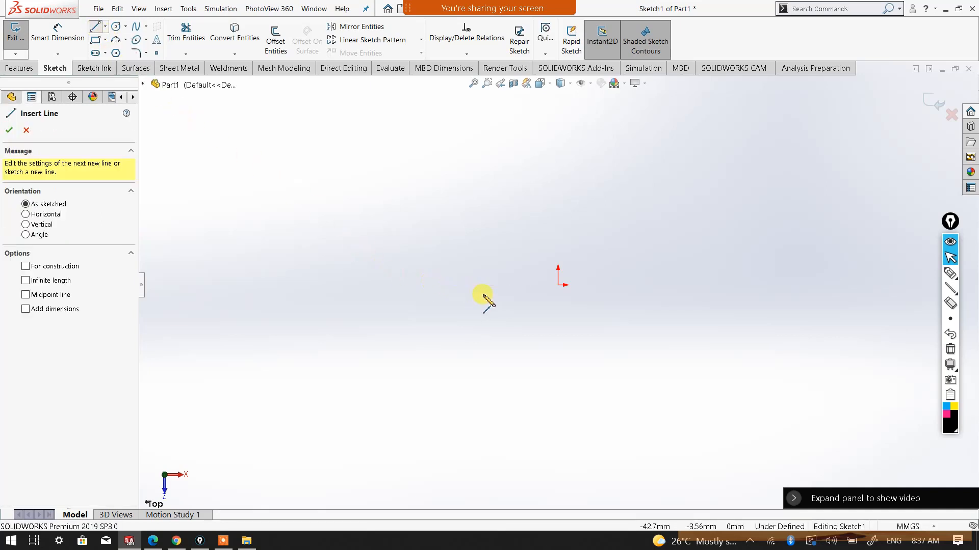
click(558, 285)
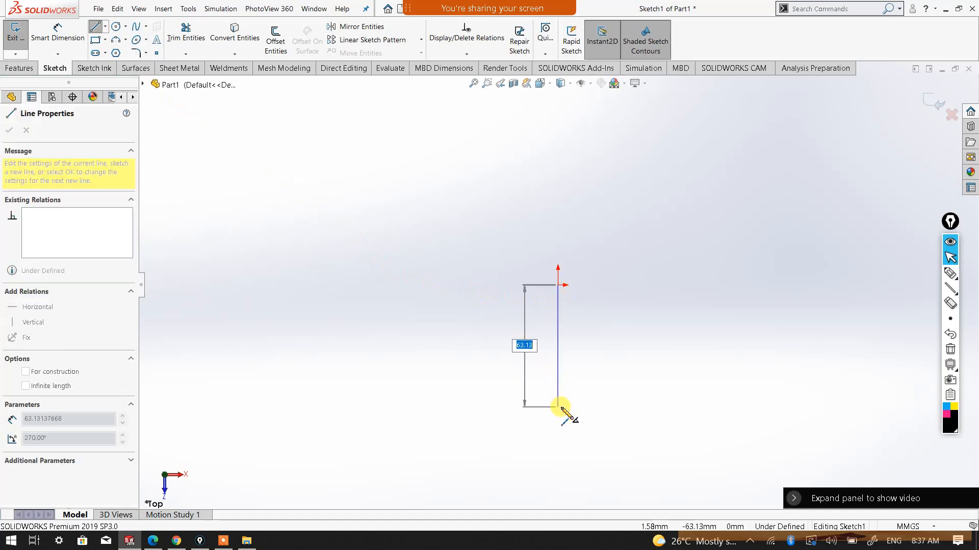
click(559, 409)
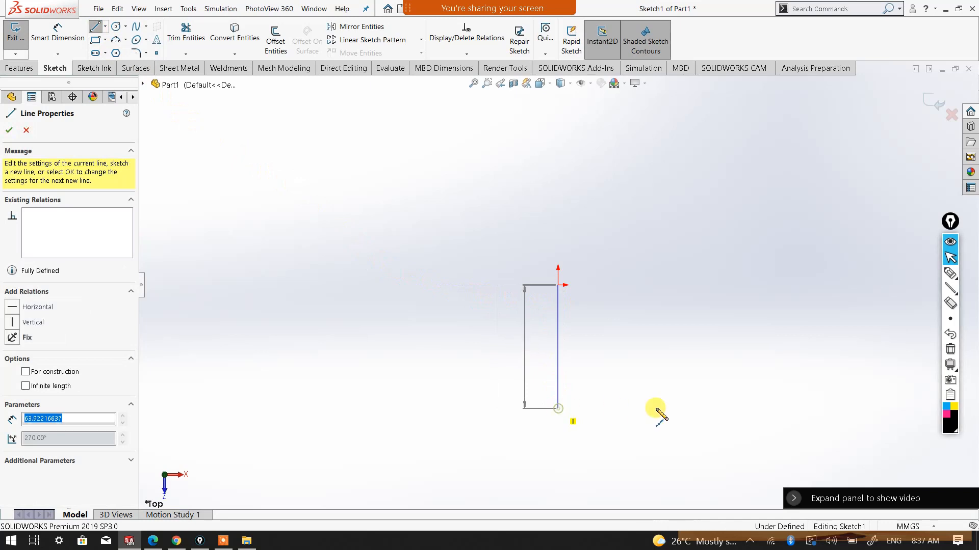
click(825, 408)
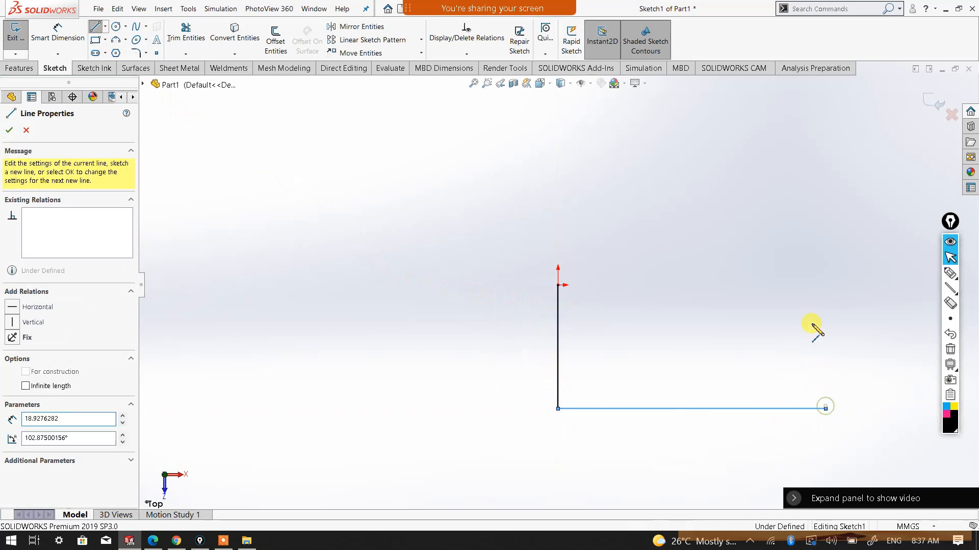
double_click(825, 286)
right_click(876, 278)
click(937, 244)
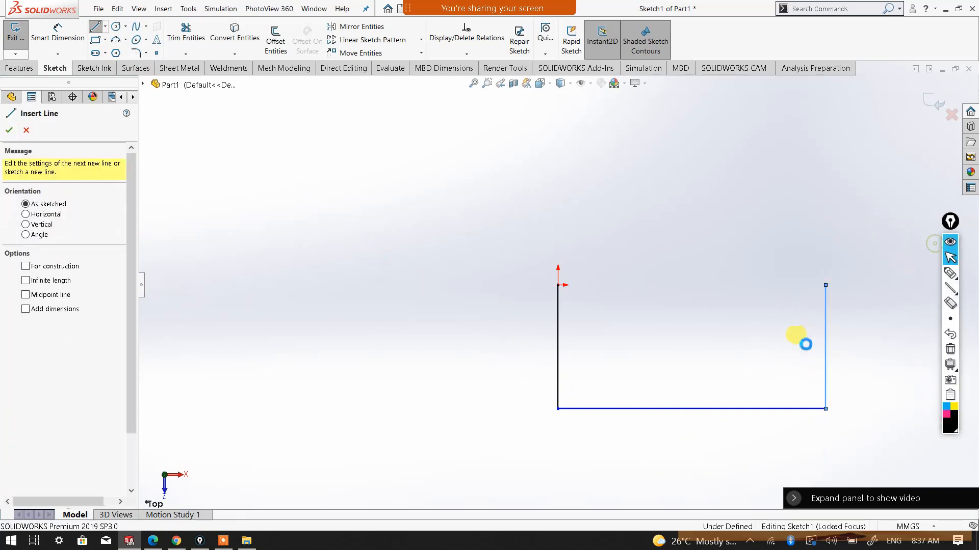
Dimension both vertical legs of the U-shaped profile at 100 mm
scroll(804, 344, up, 2)
scroll(804, 346, down, 2)
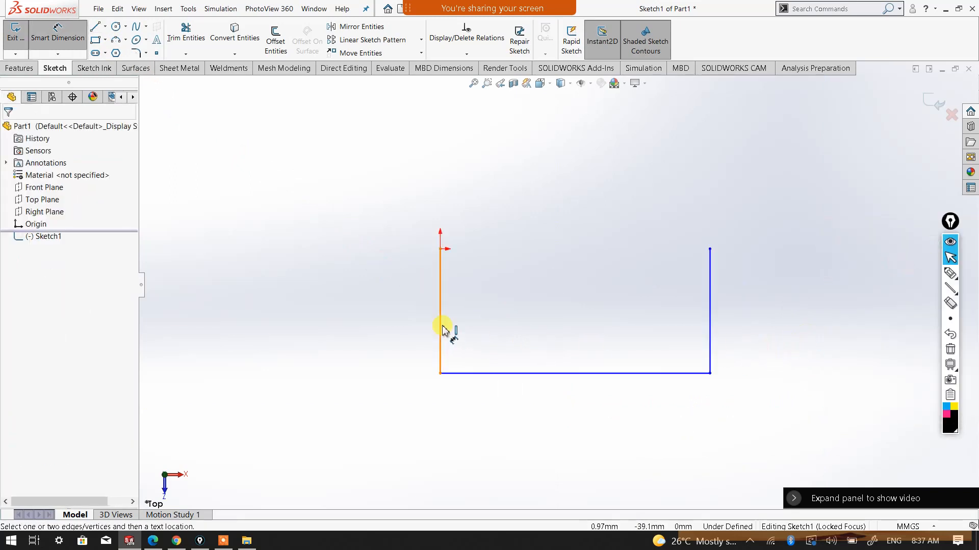
click(380, 318)
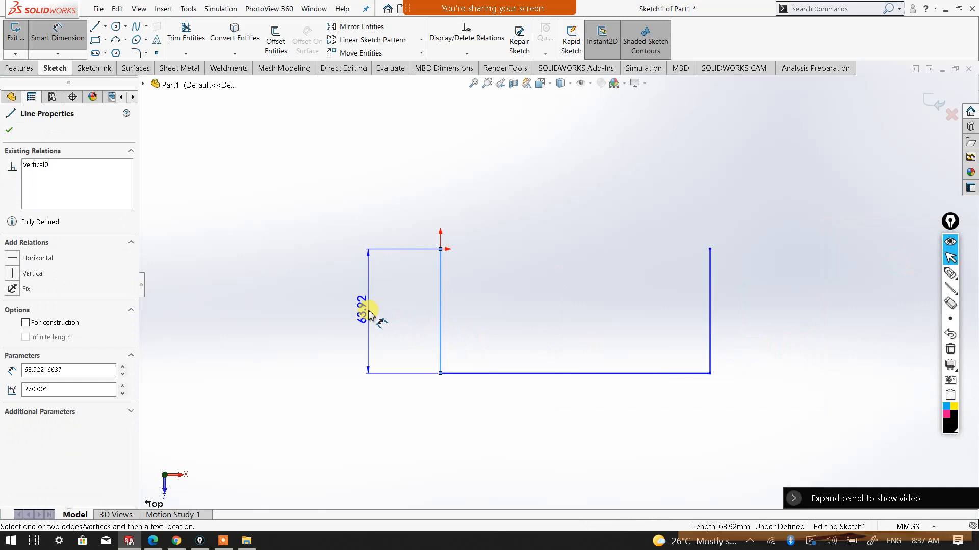
click(381, 346)
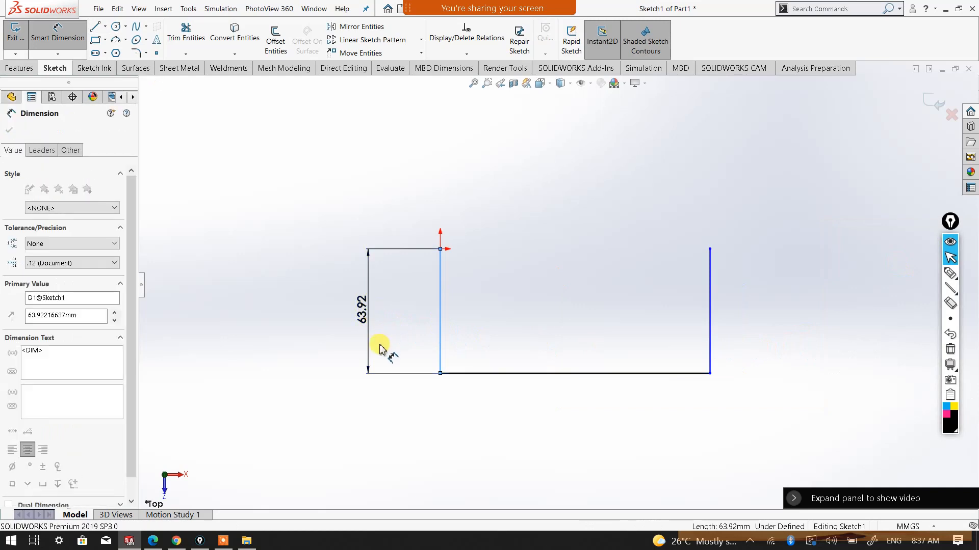
text(100)
key(Return)
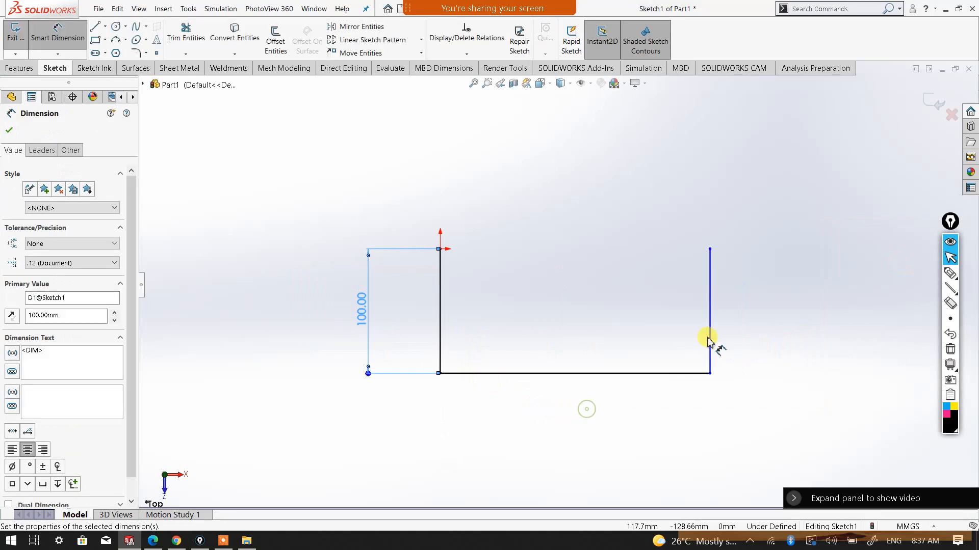
click(714, 337)
click(765, 316)
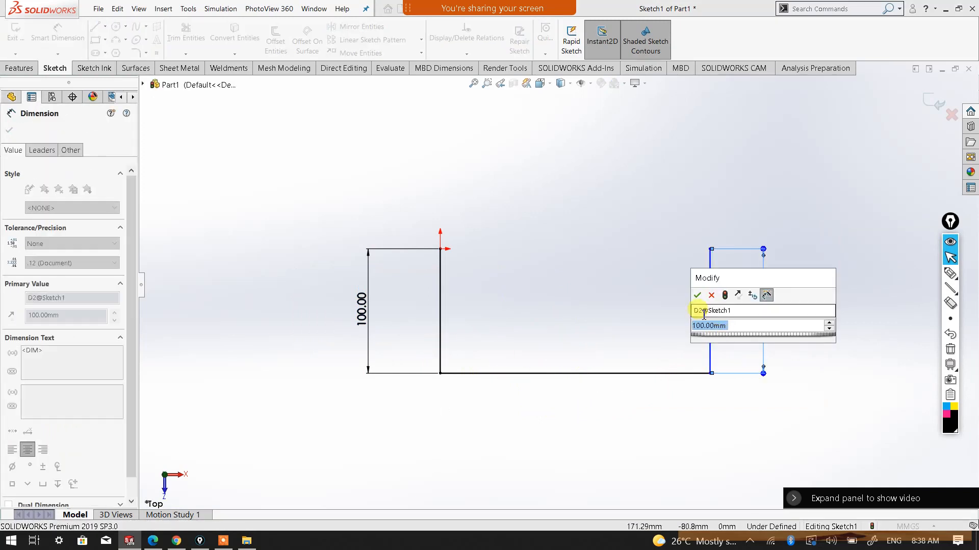
key(Return)
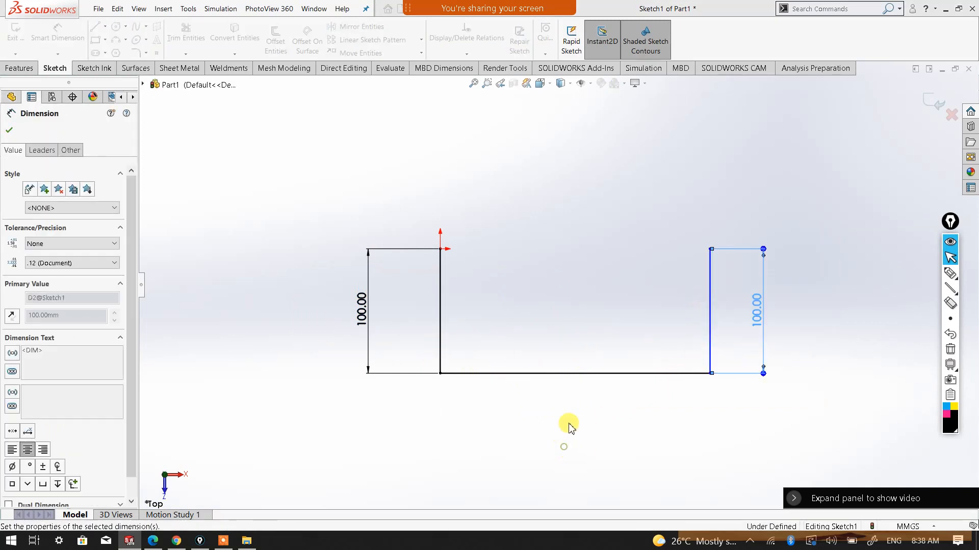
Dimension the horizontal base line of the U-shaped profile at 220 mm
click(595, 377)
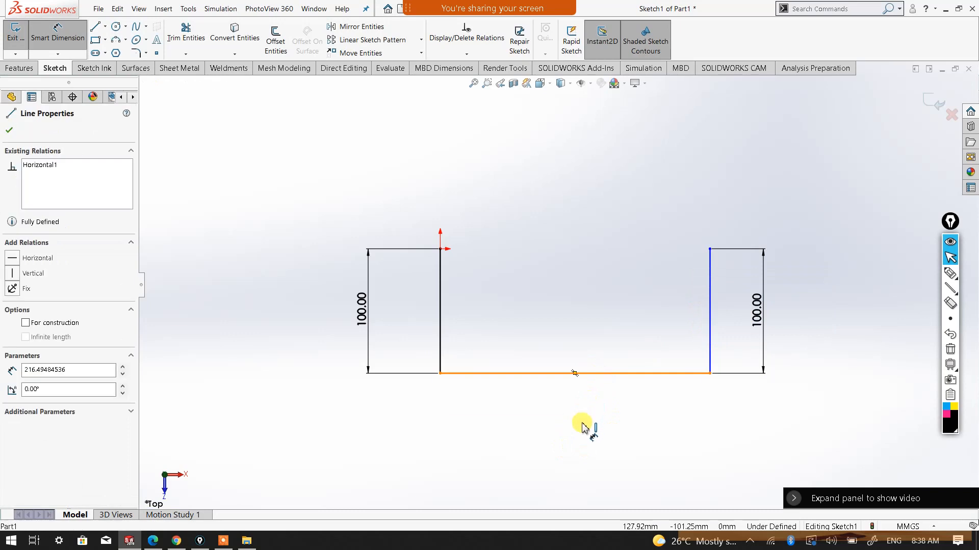
click(579, 436)
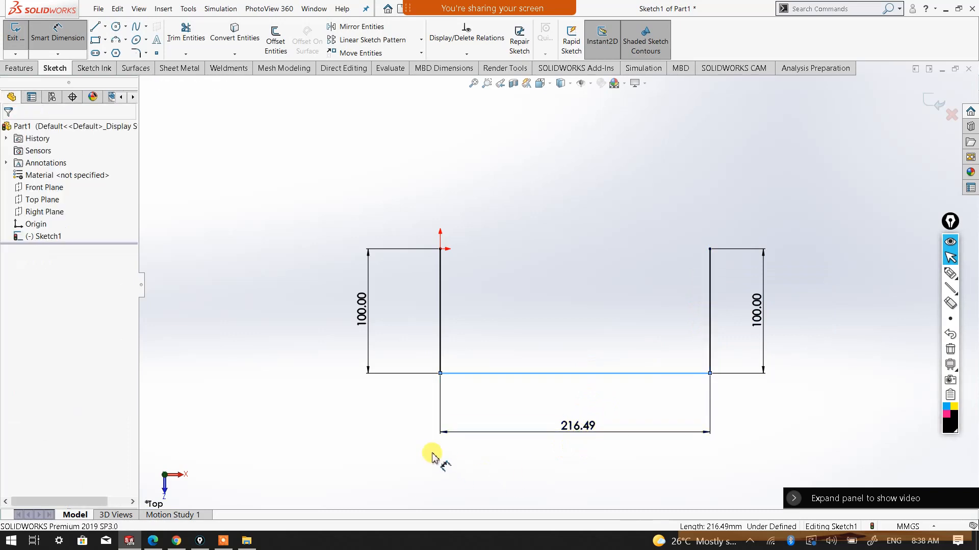
text(220)
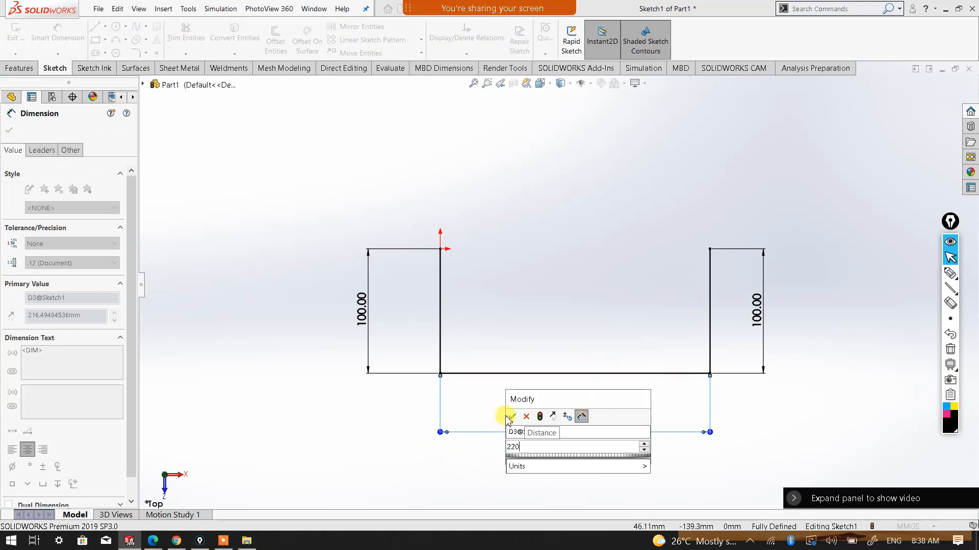
click(525, 417)
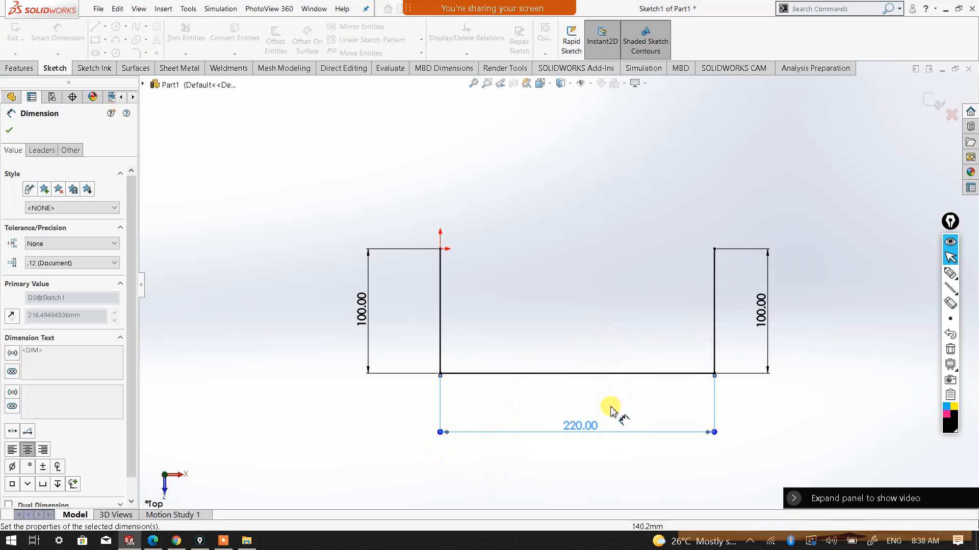
right_click(564, 240)
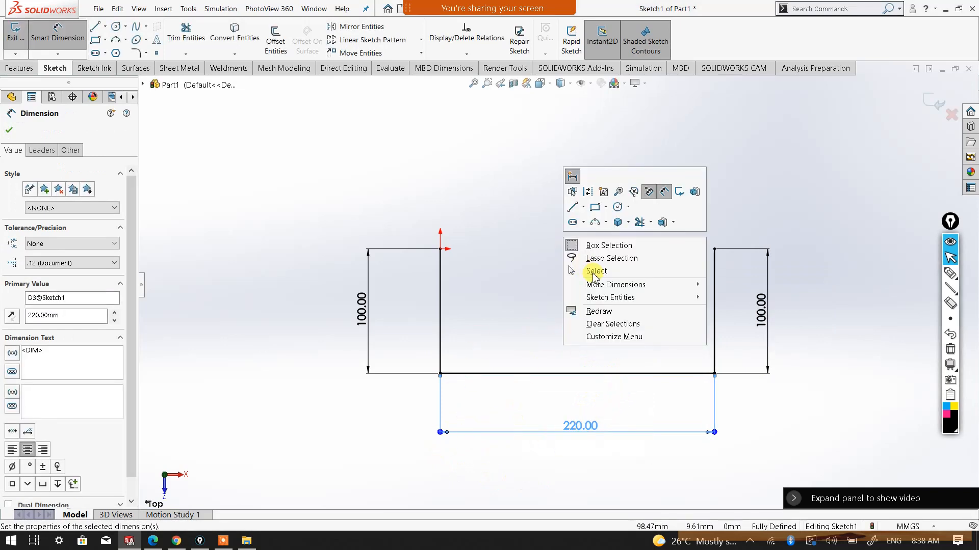
key(Escape)
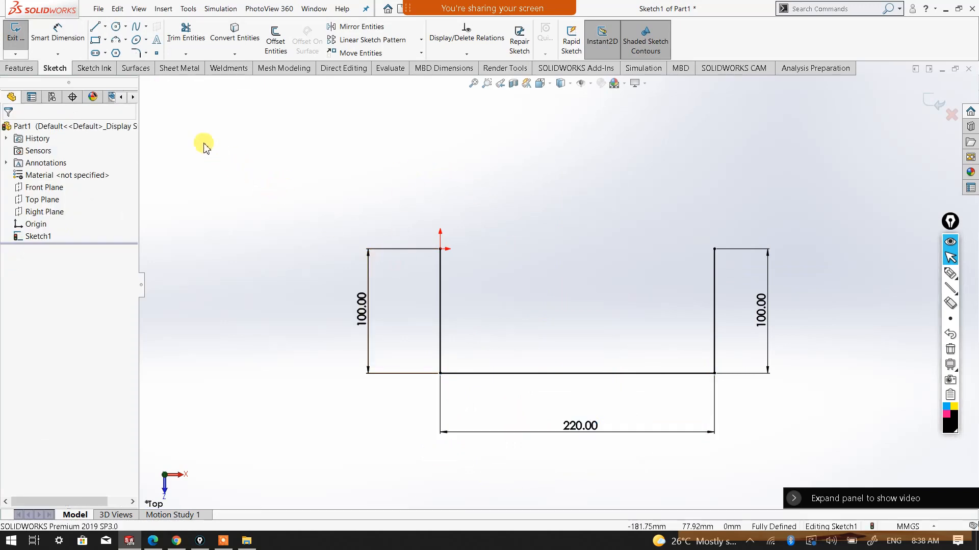
Round both lower corners of the U-shaped profile with 30 mm sketch fillets
click(135, 53)
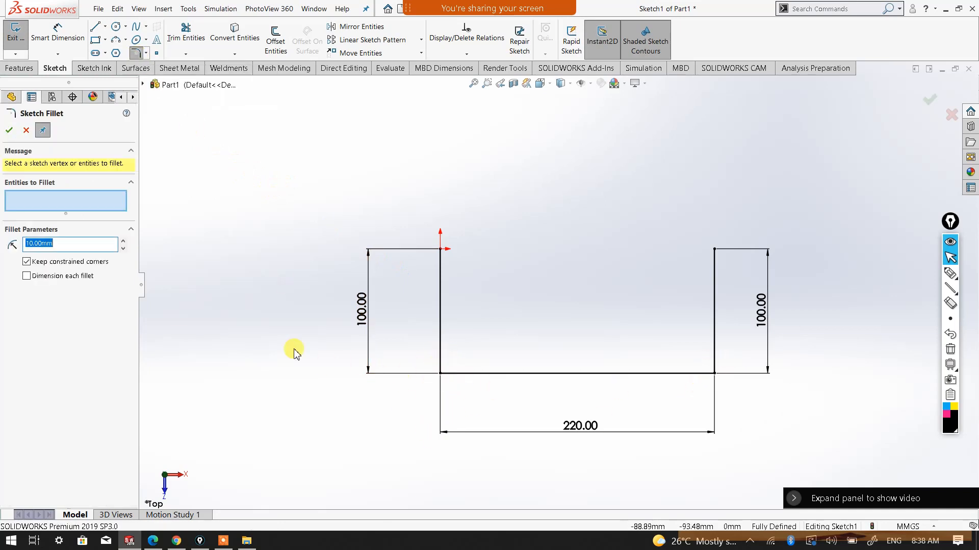
click(124, 243)
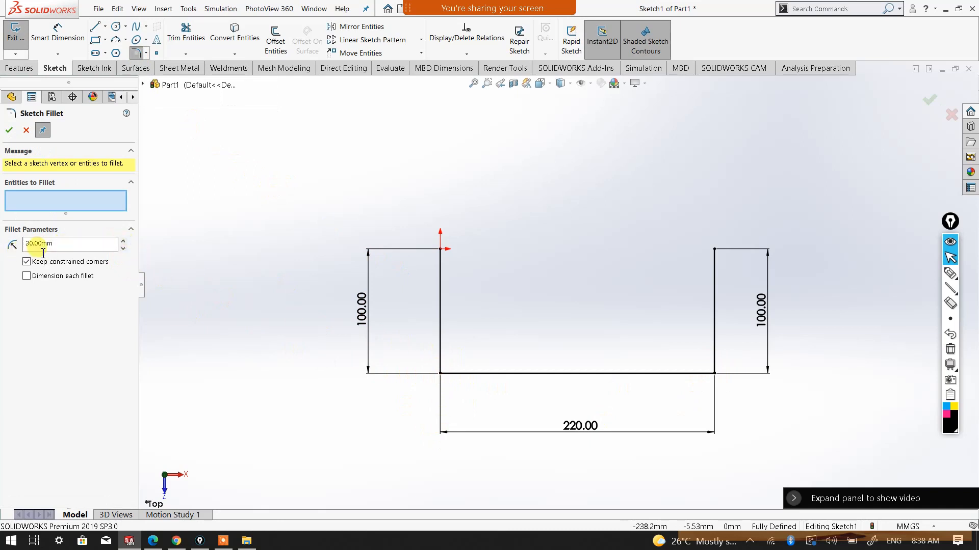
click(441, 374)
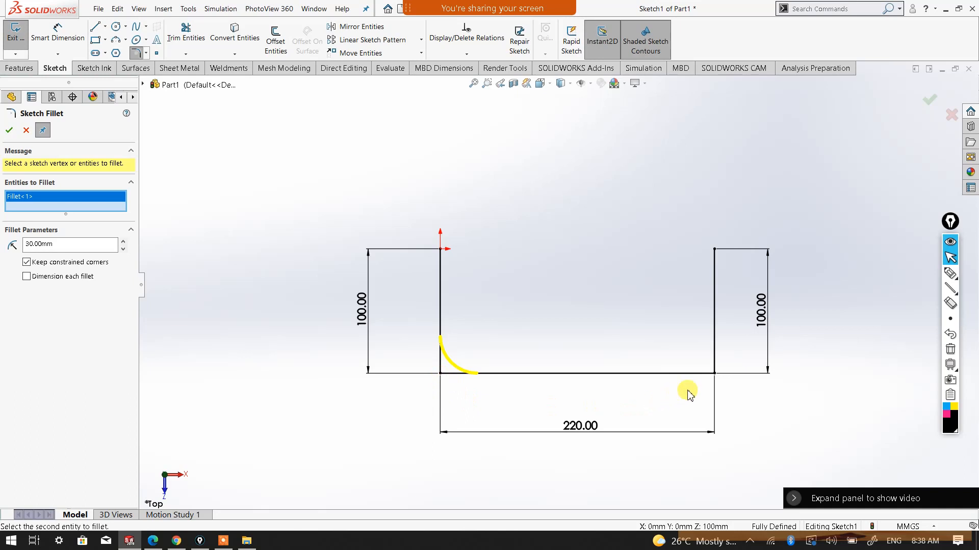
click(703, 377)
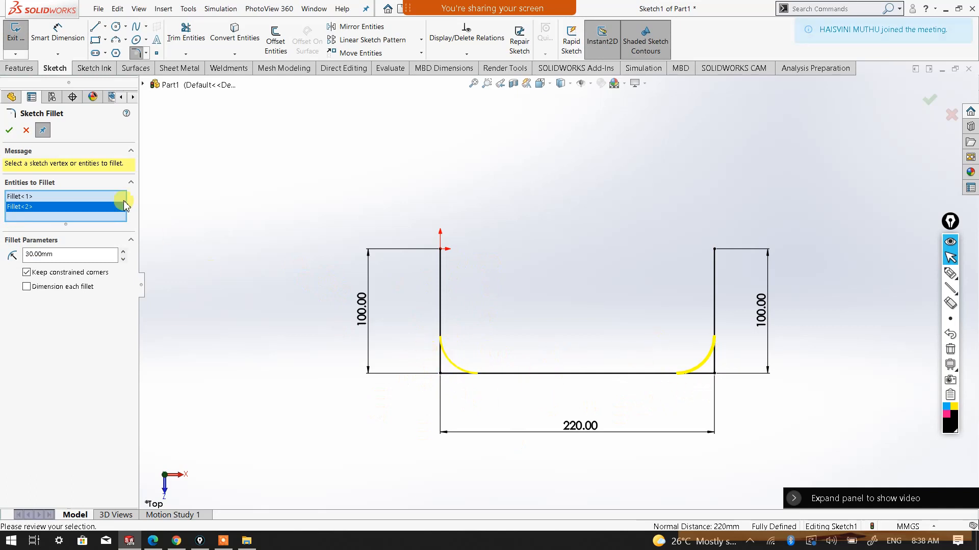
click(8, 131)
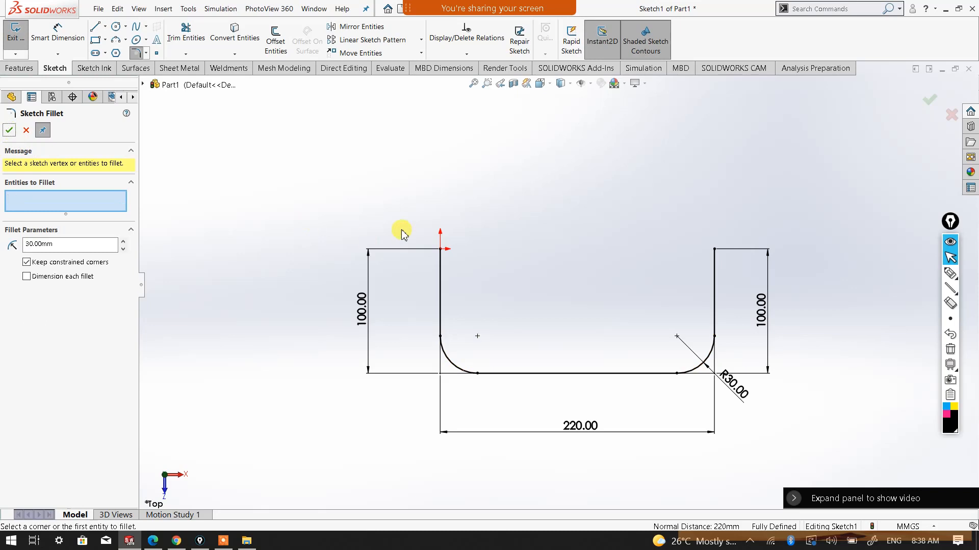
click(9, 131)
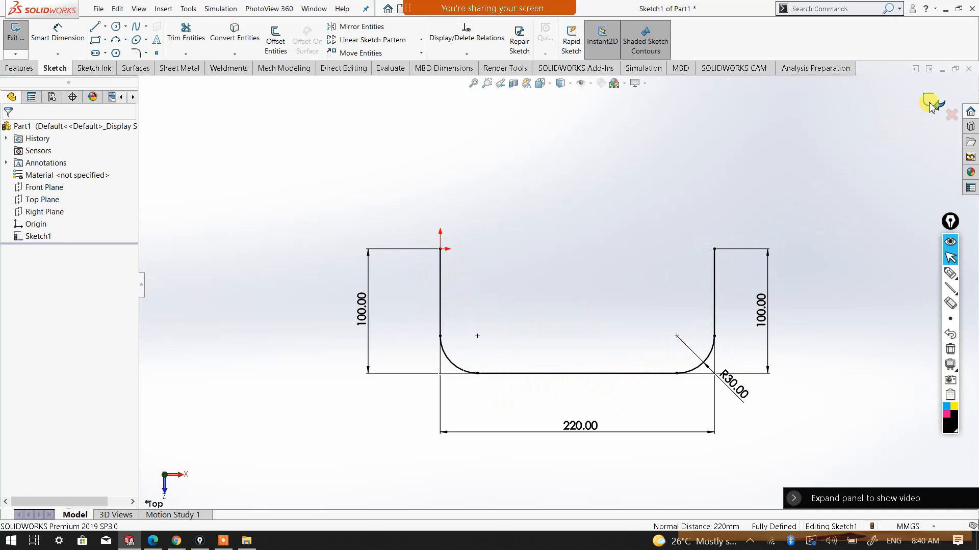
Exit the finished profile sketch and set the view orientation to Isometric
click(20, 70)
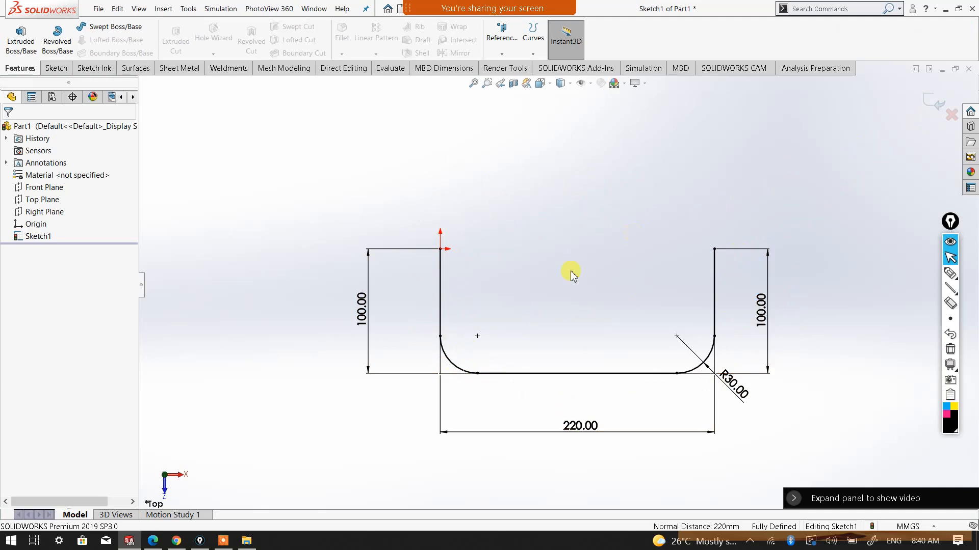
click(935, 110)
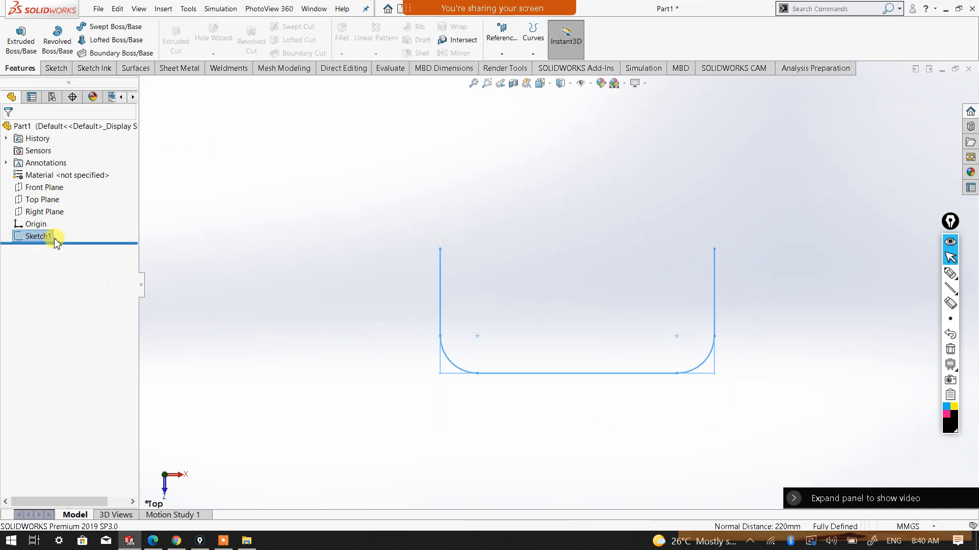
click(481, 170)
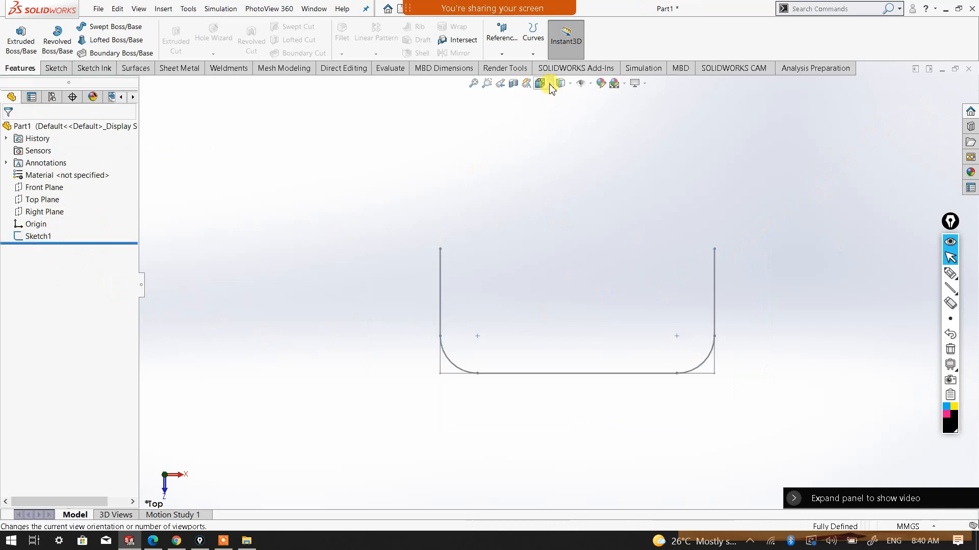
click(549, 83)
click(606, 112)
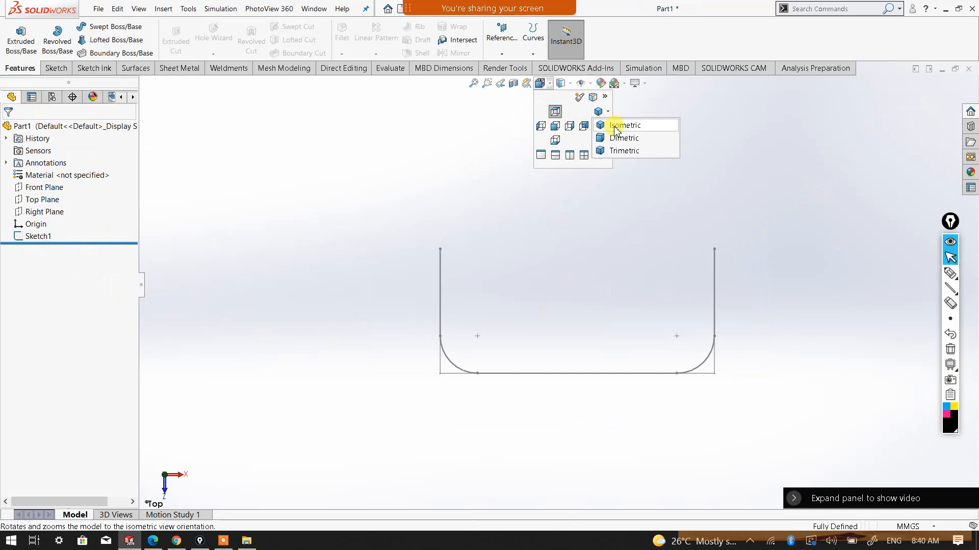
click(615, 128)
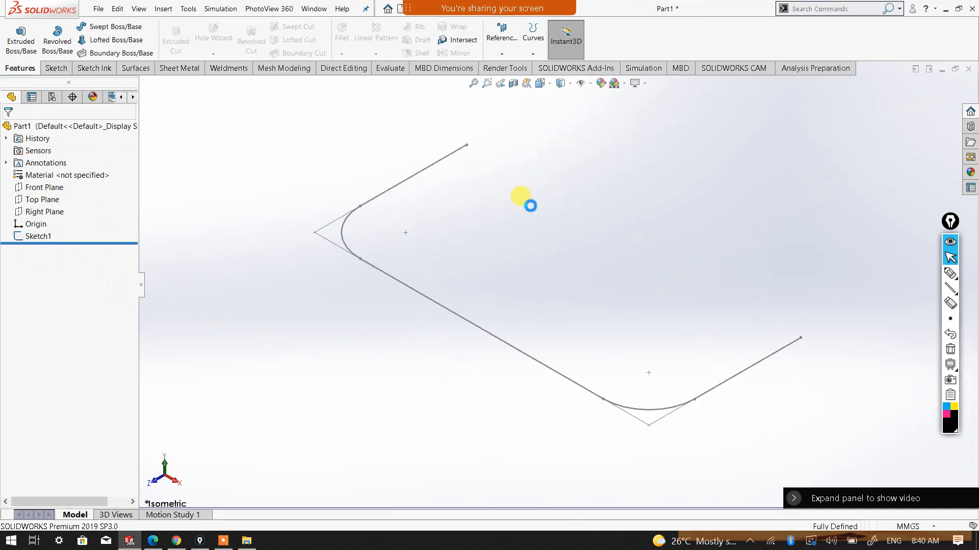
scroll(495, 217, up, 1)
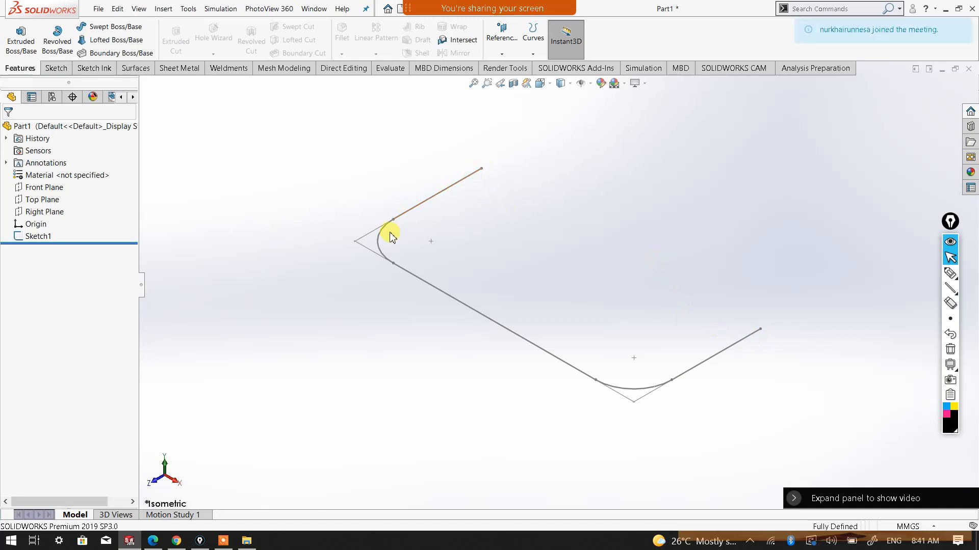
Examine how the Front, Right and Top planes each lie relative to the ends and legs of the U-shaped path
click(44, 187)
mouse_move(469, 208)
middle_down()
mouse_move(509, 199)
mouse_move(496, 306)
mouse_move(482, 329)
middle_up()
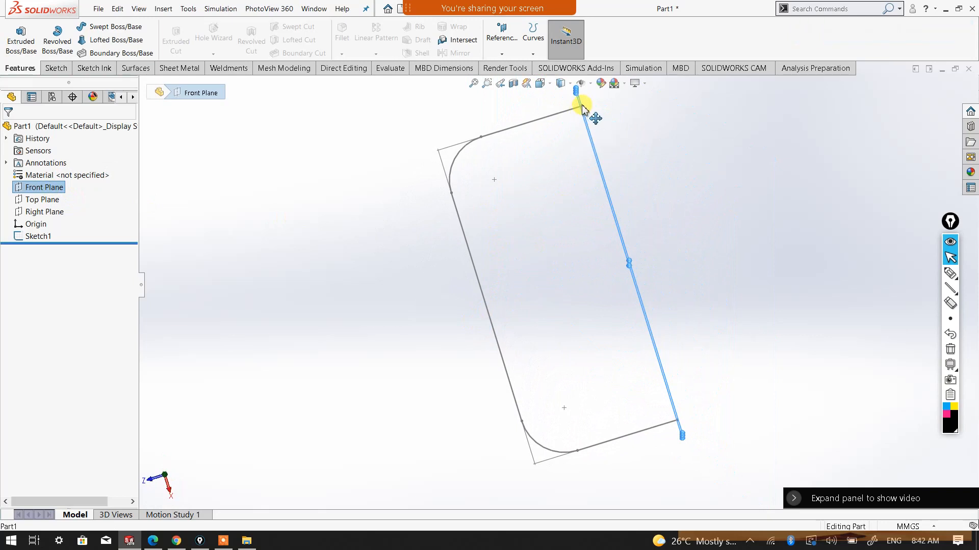
mouse_move(656, 153)
middle_down()
mouse_move(656, 114)
mouse_move(703, 260)
mouse_move(736, 207)
mouse_move(585, 213)
middle_up()
mouse_move(500, 241)
middle_down()
mouse_move(504, 328)
mouse_move(492, 188)
middle_up()
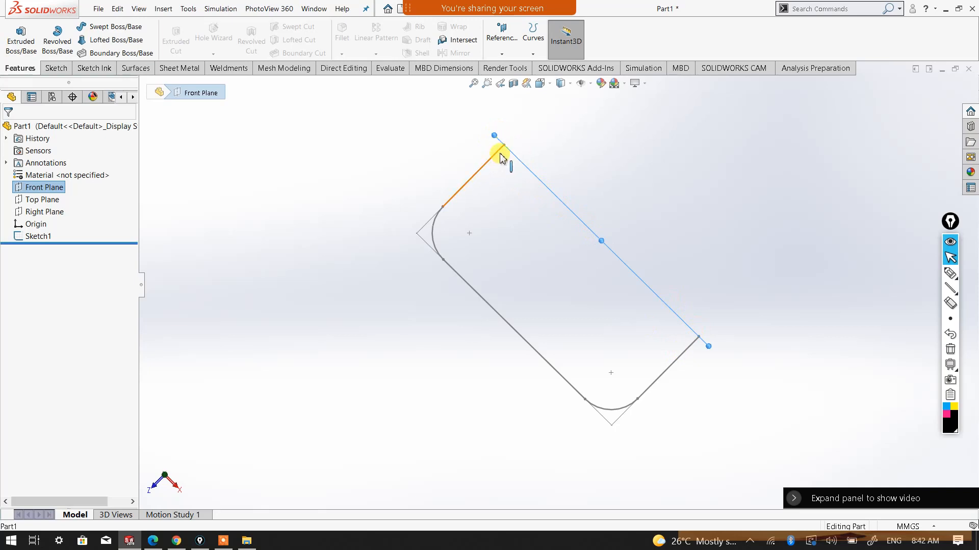
middle_drag(564, 161, 561, 83)
scroll(630, 172, up, 2)
middle_drag(634, 177, 708, 196)
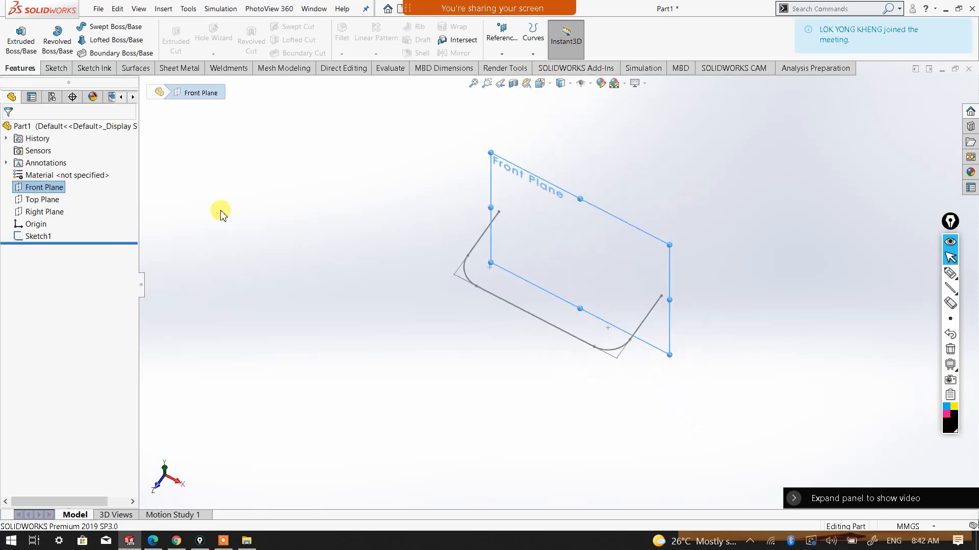
click(52, 213)
mouse_move(509, 249)
middle_down()
mouse_move(506, 269)
mouse_move(554, 209)
middle_up()
scroll(532, 201, down, 2)
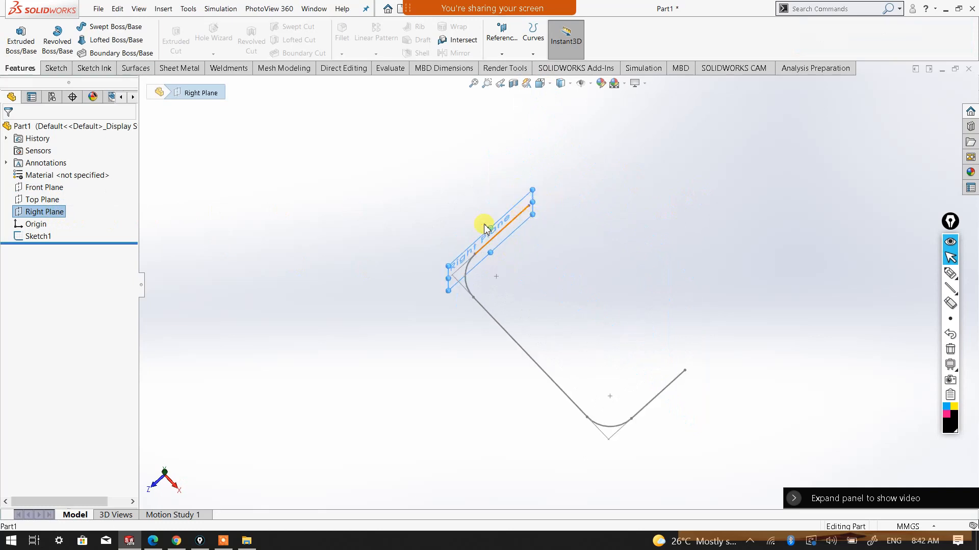
click(51, 202)
mouse_move(497, 311)
middle_down()
mouse_move(525, 208)
mouse_move(498, 267)
mouse_move(564, 278)
mouse_move(549, 280)
middle_up()
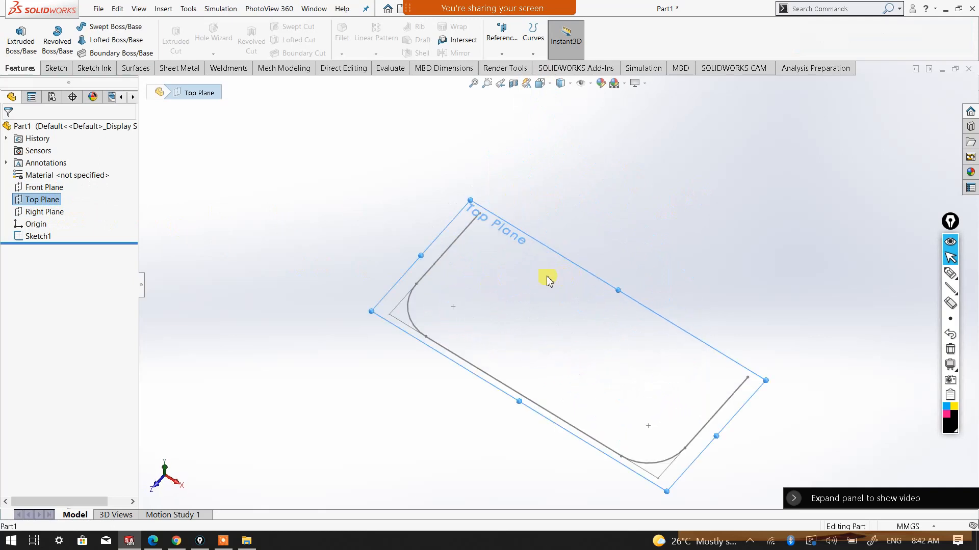
Start a new sketch on the Front Plane and orient the view normal to it
click(44, 187)
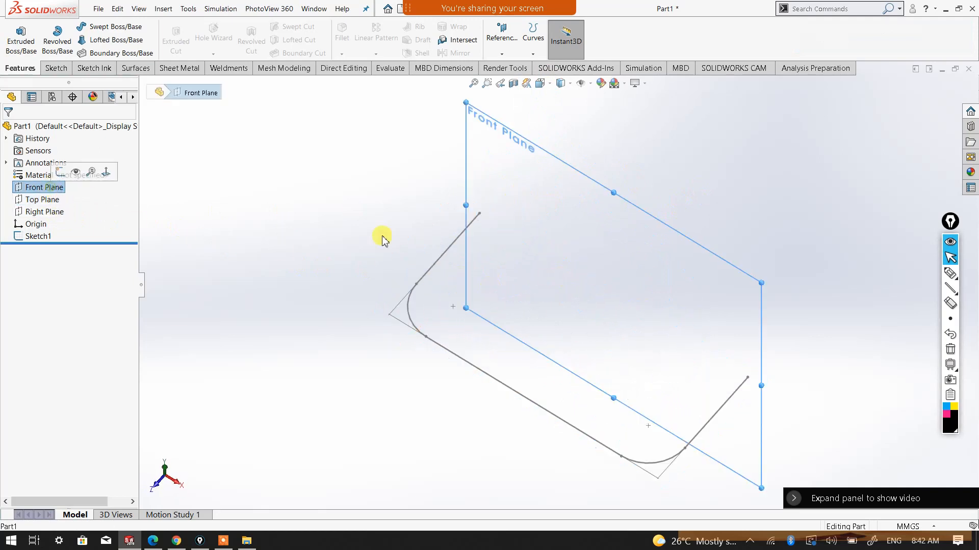
click(54, 69)
click(16, 36)
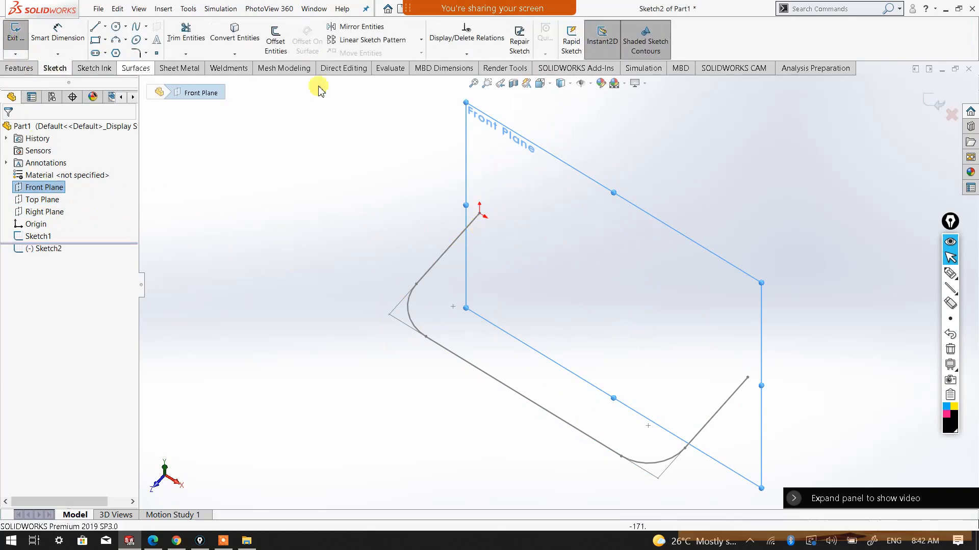
click(561, 86)
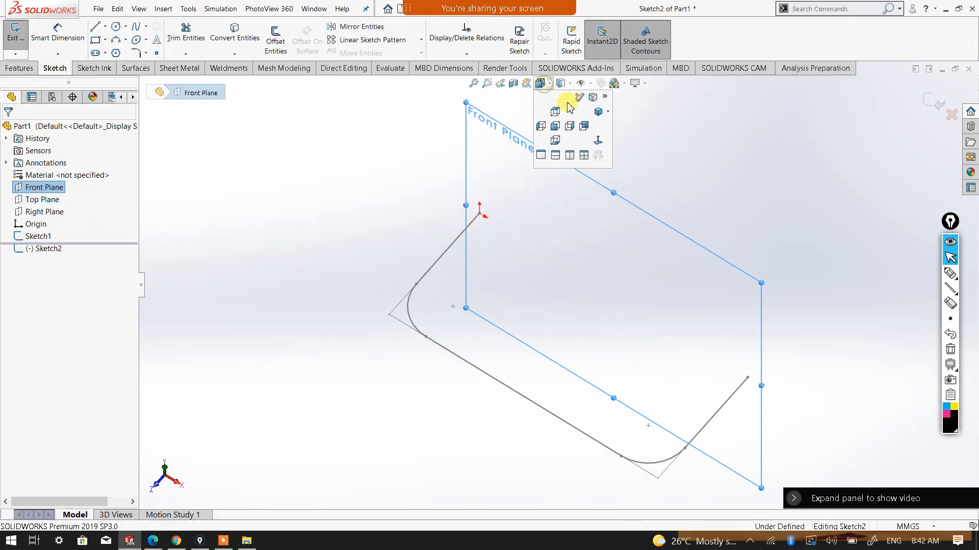
click(600, 142)
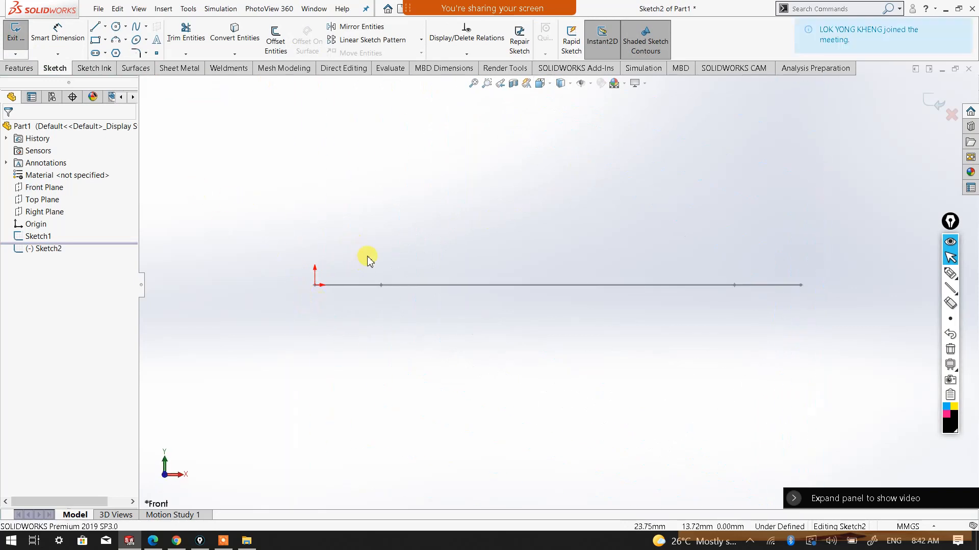
Sketch a circle about 15.5 mm in diameter centred on the origin, at the end point of the U-shaped path
middle_drag(349, 253, 369, 273)
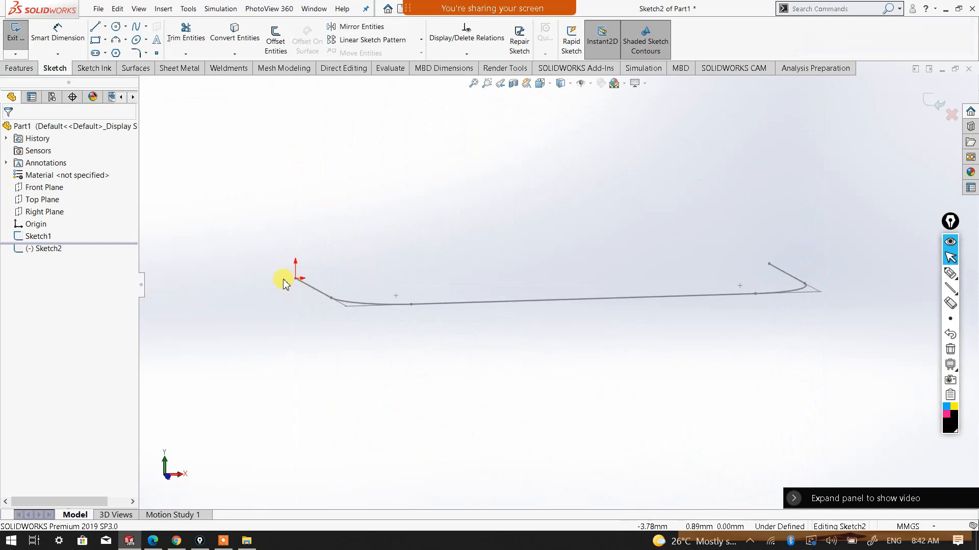
middle_drag(291, 280, 315, 274)
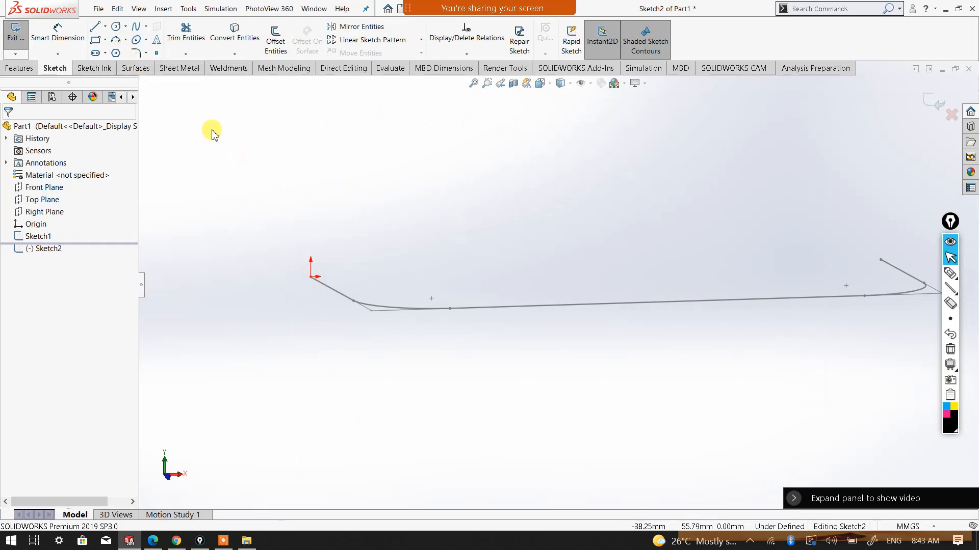
click(116, 26)
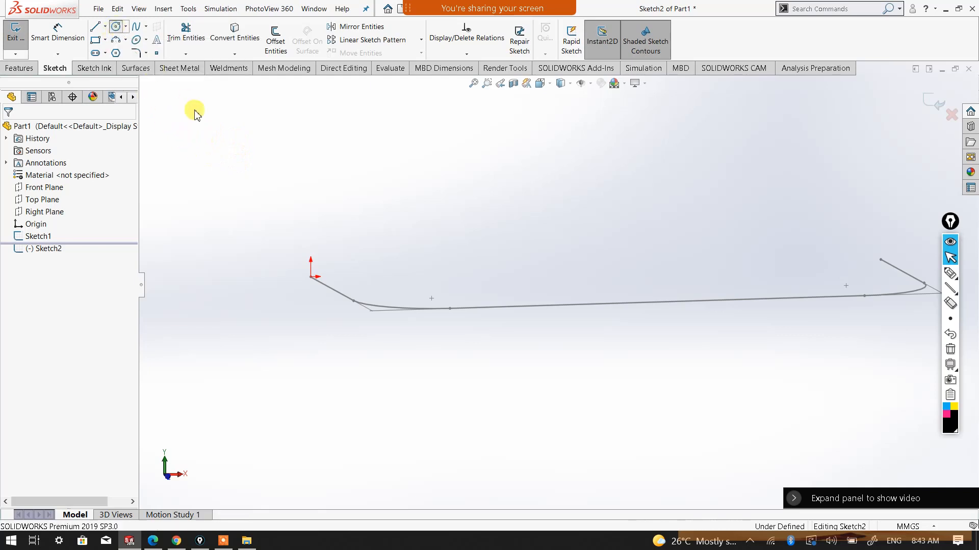
click(311, 277)
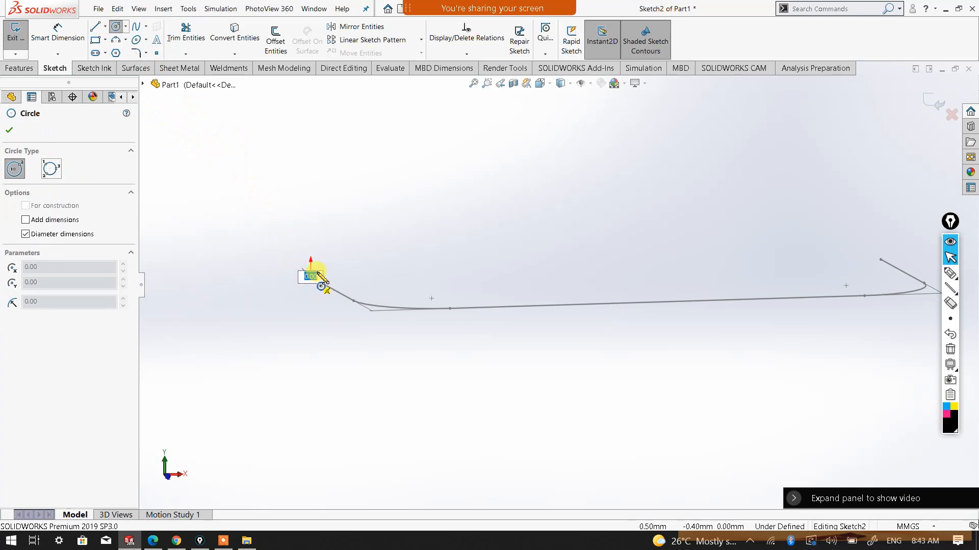
click(324, 262)
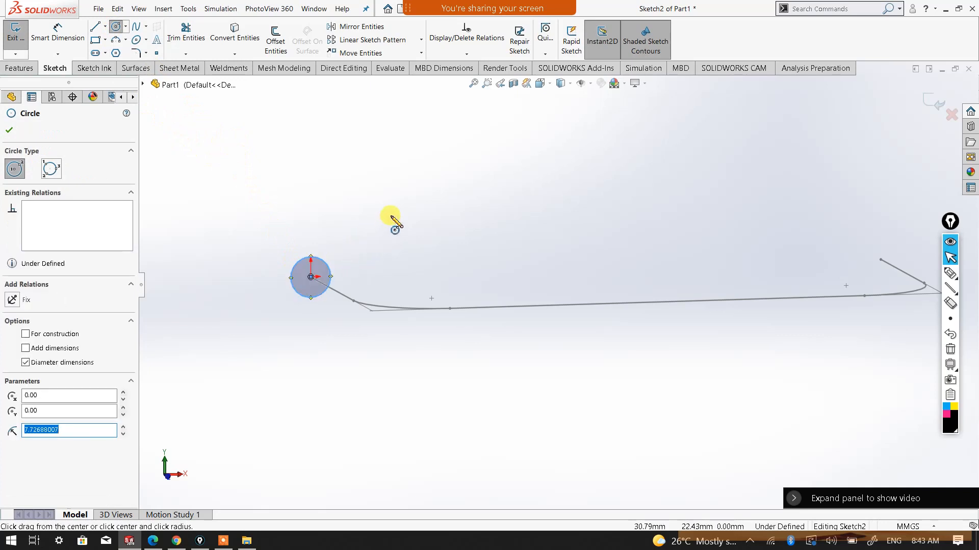
Dimension the circle's diameter at 15 mm and leave the dimension command
mouse_move(392, 216)
middle_down()
mouse_move(386, 265)
mouse_move(396, 264)
middle_up()
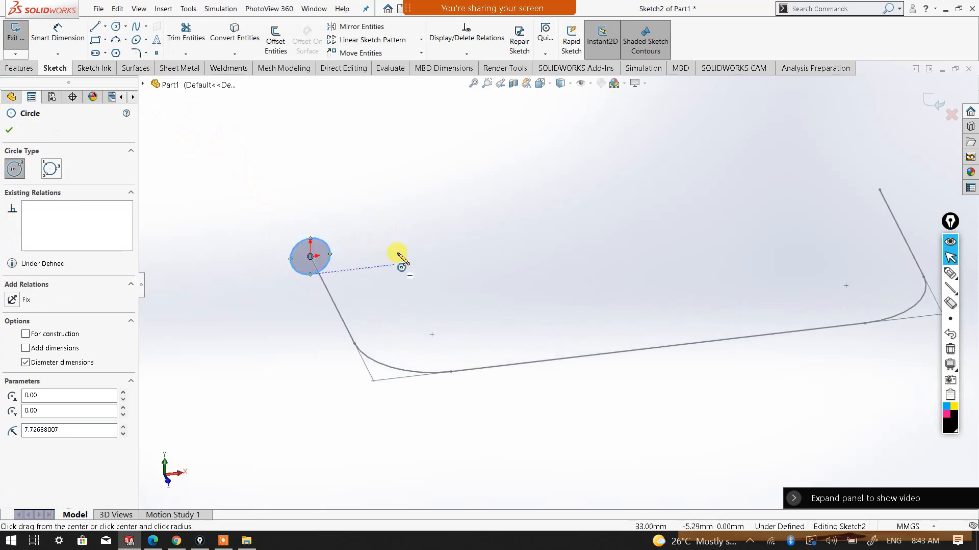
right_click(399, 250)
click(530, 203)
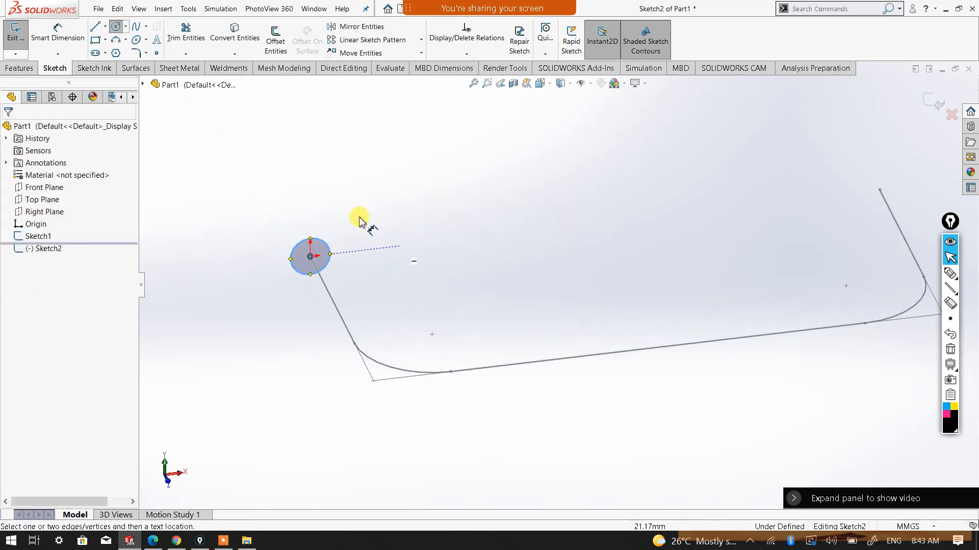
click(330, 246)
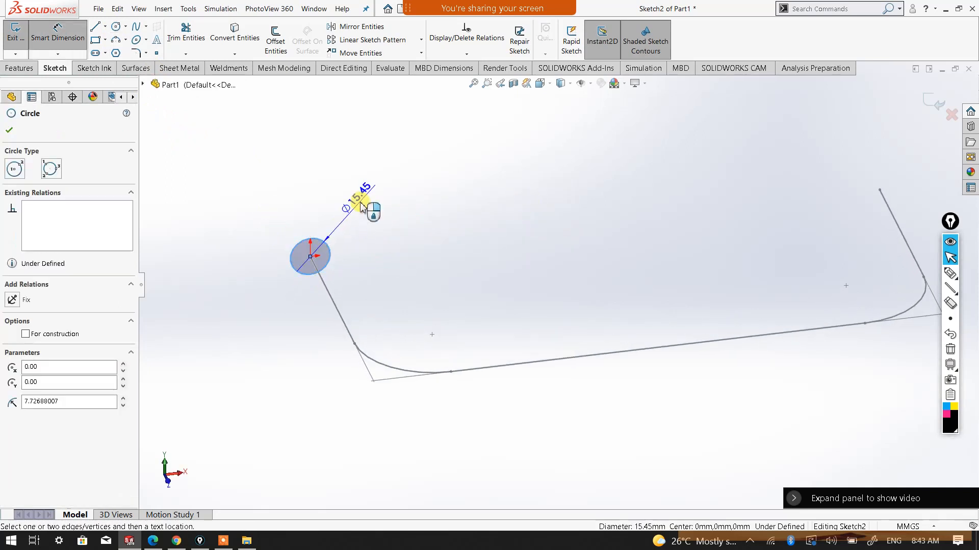
click(360, 212)
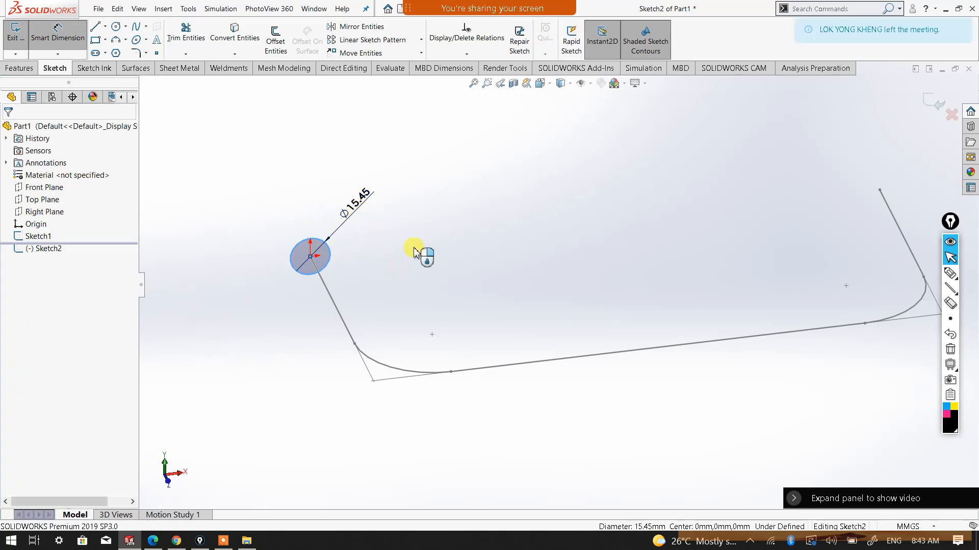
text(15)
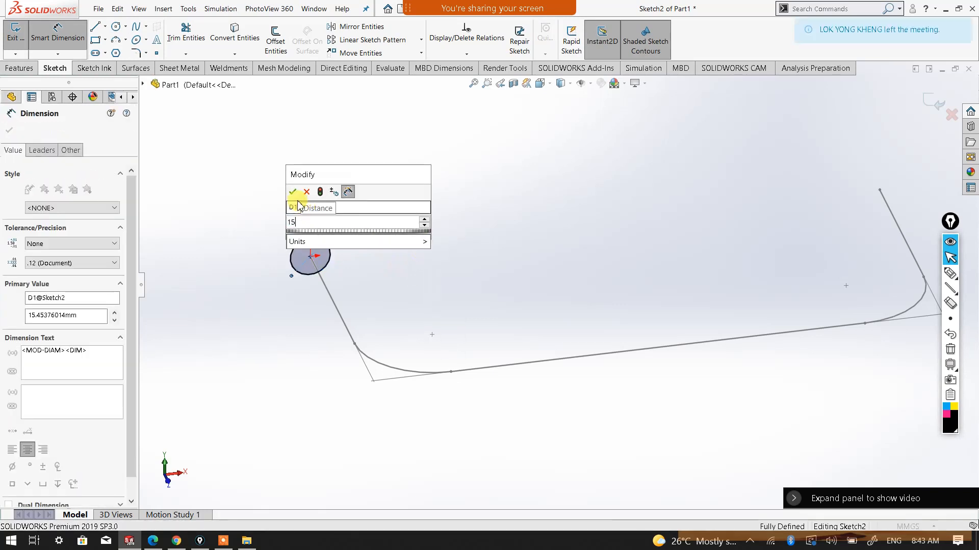
click(293, 193)
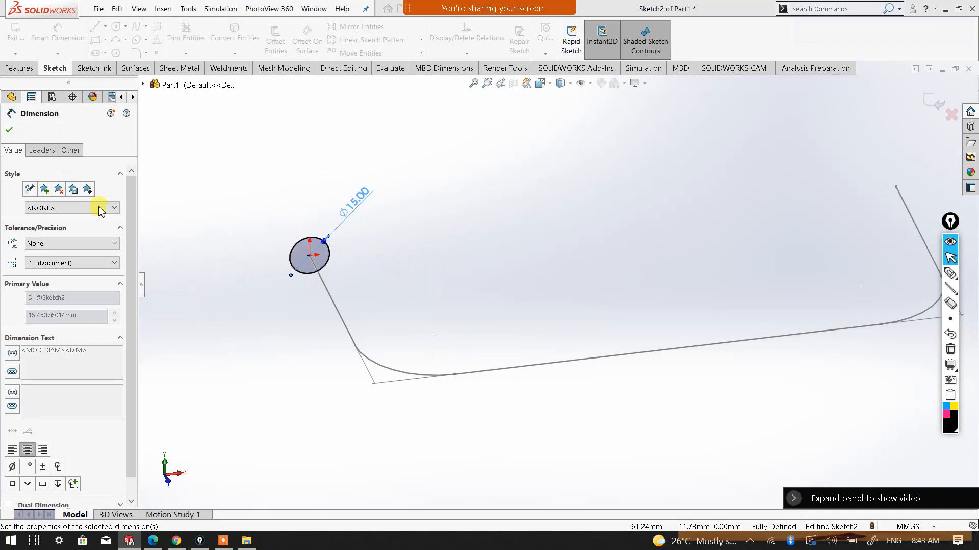
click(9, 130)
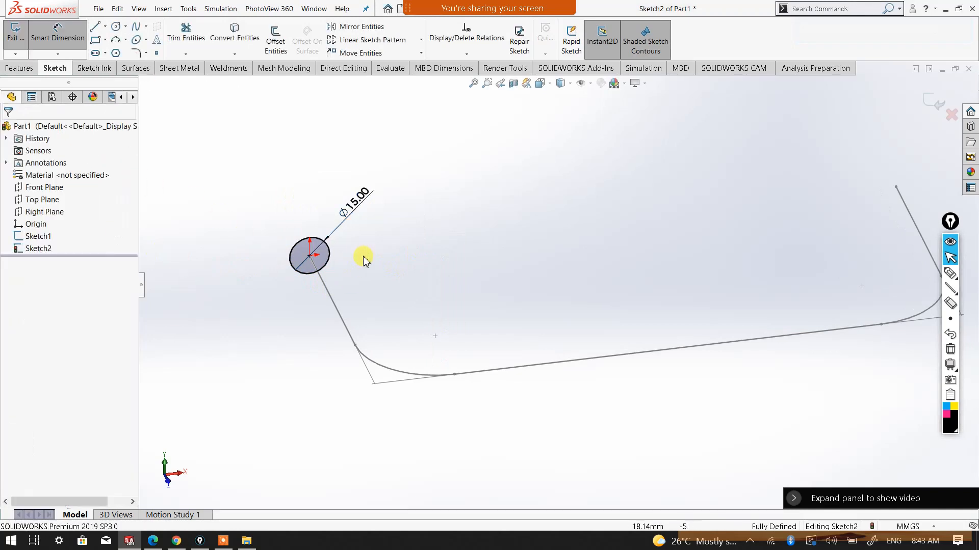
key(Escape)
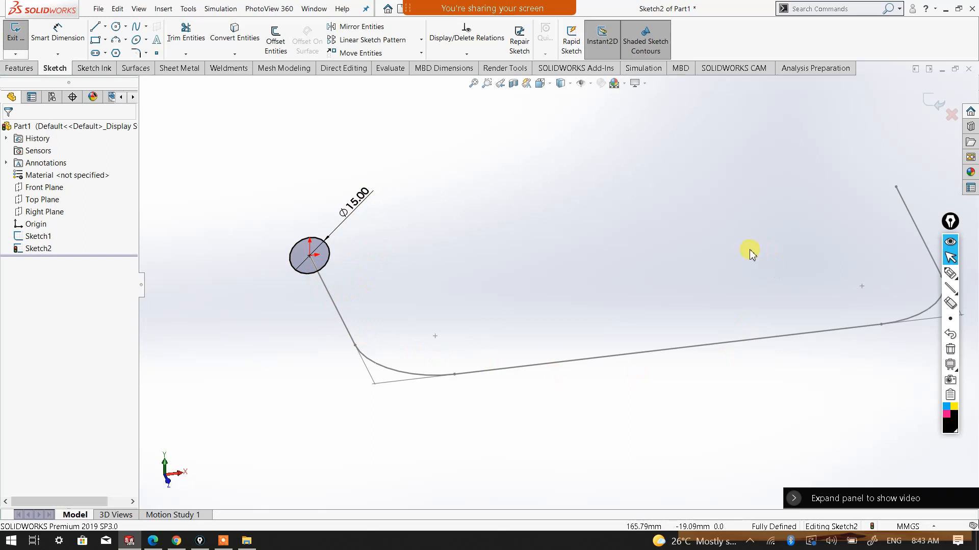
Exit the finished circle sketch and check the path sketch and circle sketch by highlighting each in turn
scroll(747, 256, up, 3)
scroll(816, 278, down, 2)
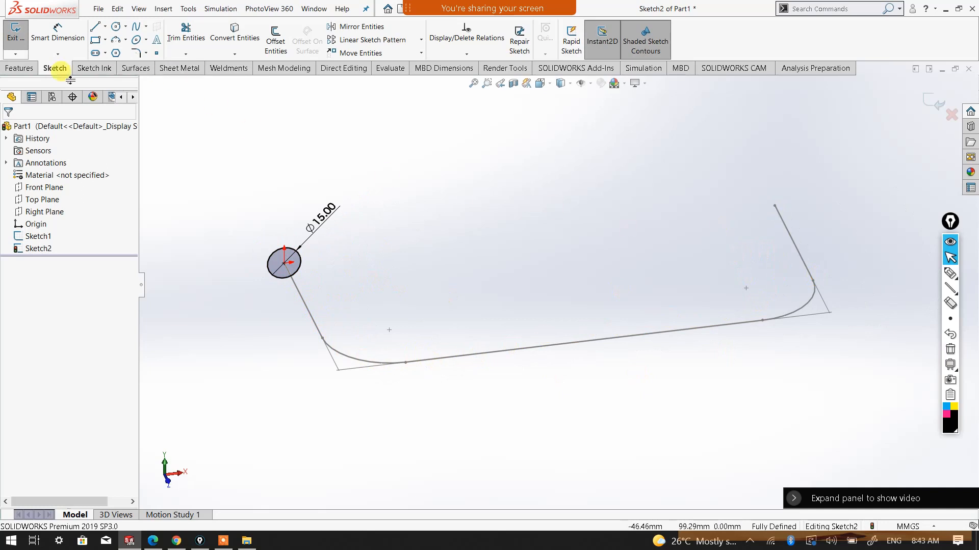
click(19, 68)
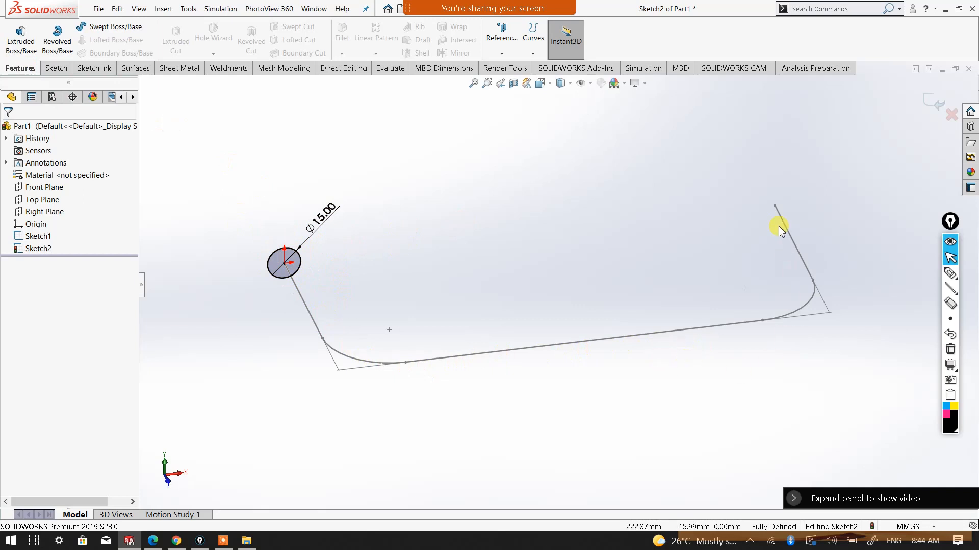
click(932, 103)
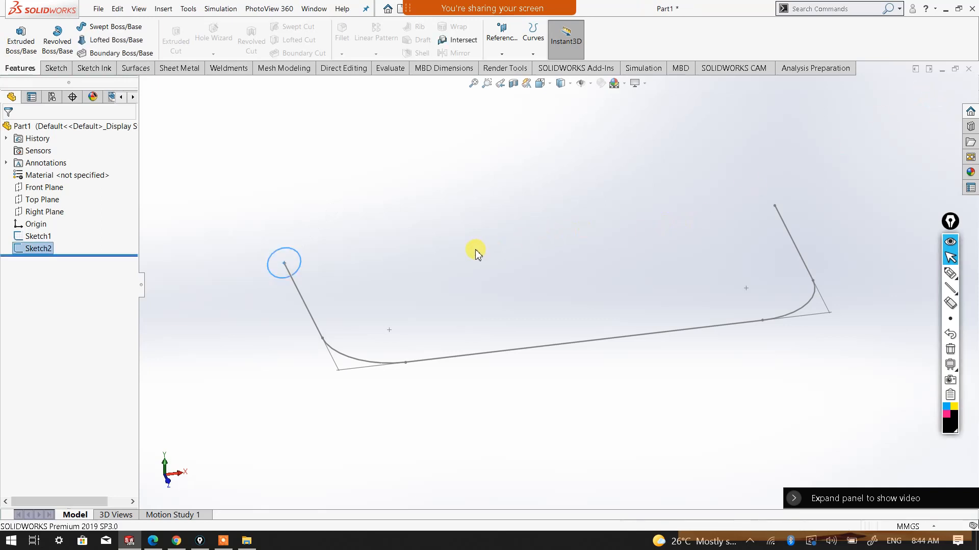
click(37, 236)
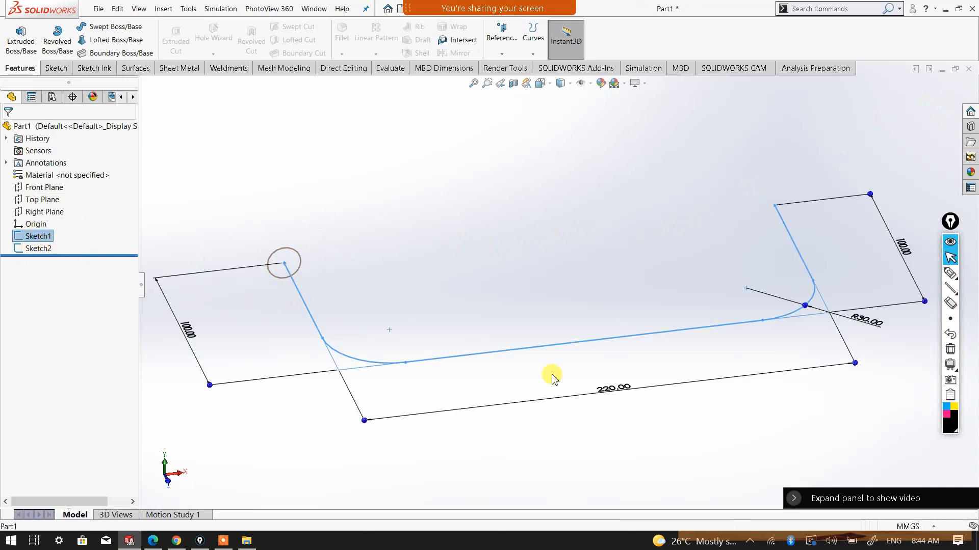
click(38, 248)
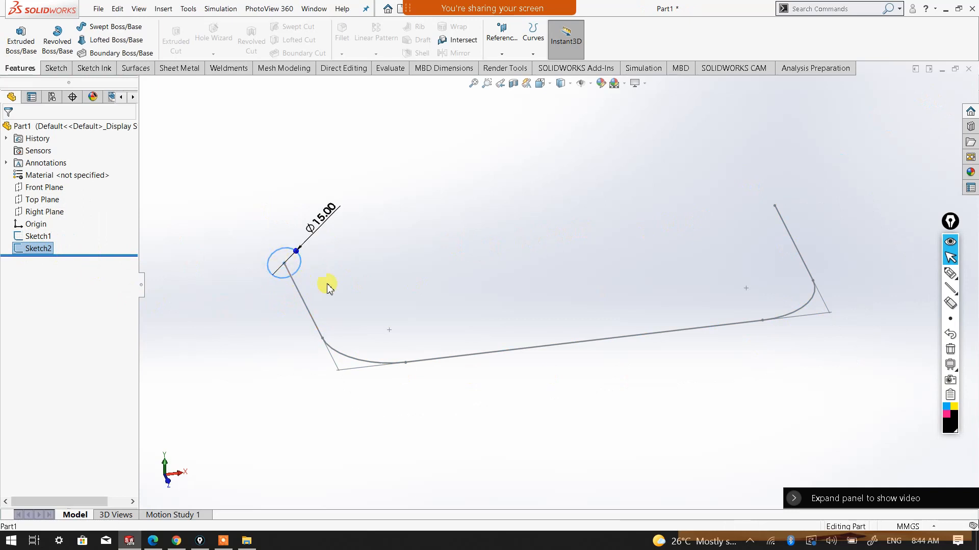
click(421, 265)
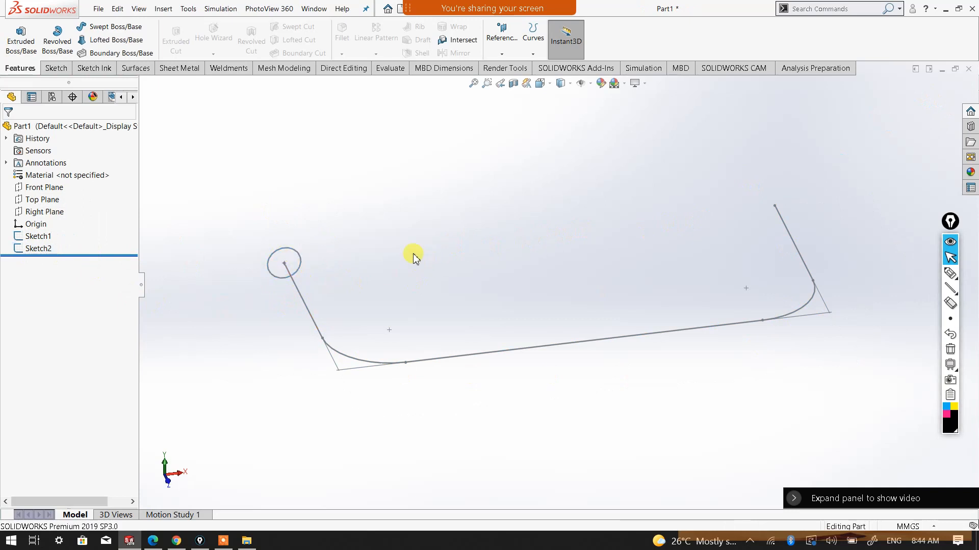
Create a Swept Boss/Base using the 15 mm circle as the profile and the U-shaped sketch as the path, and inspect the solid
click(113, 29)
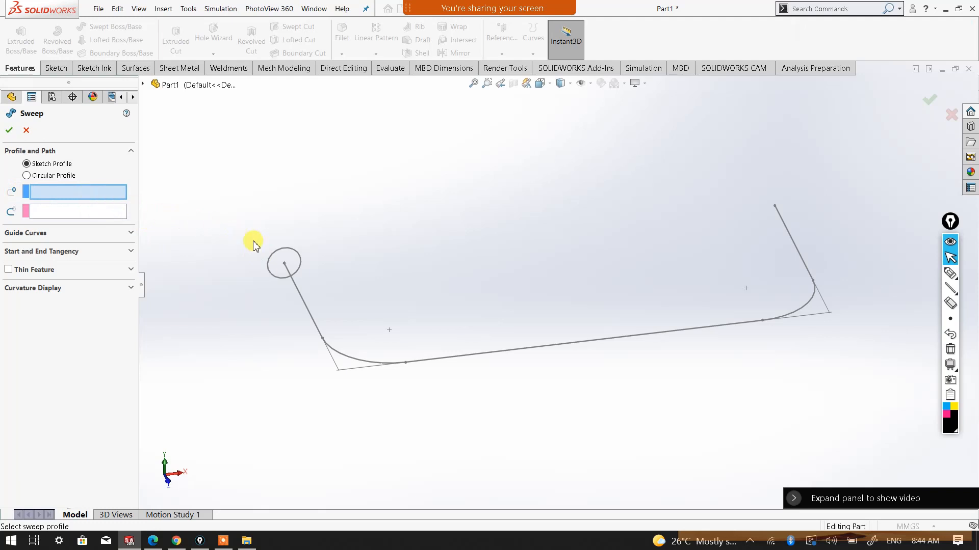
click(273, 259)
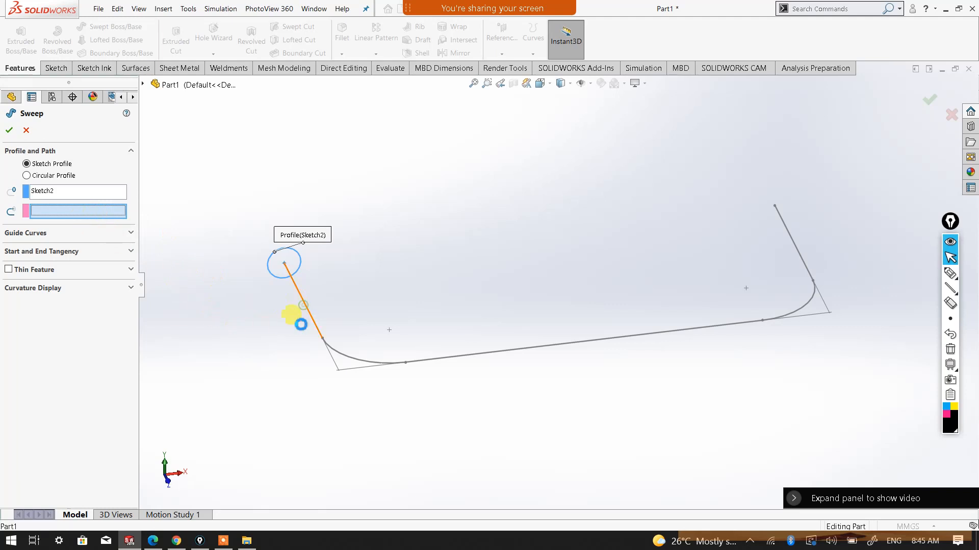
click(305, 310)
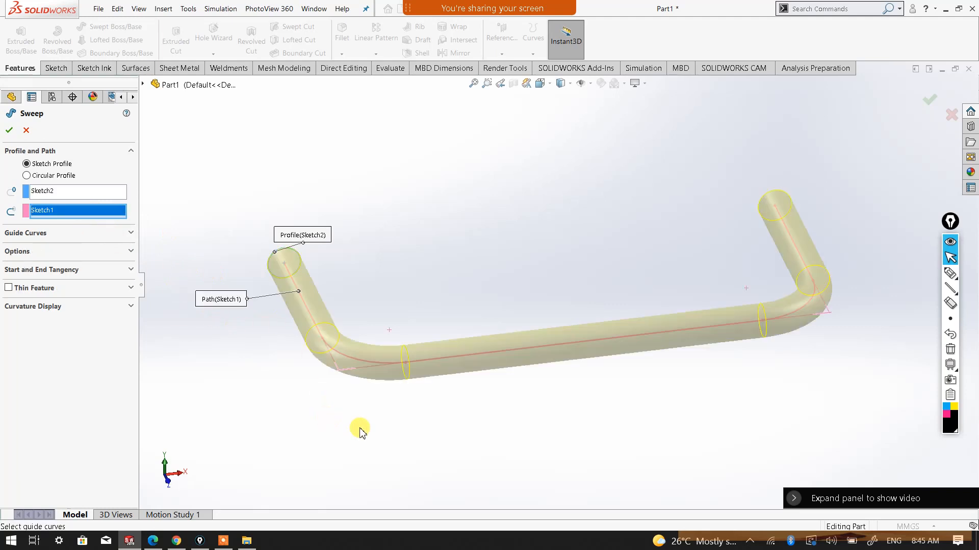
middle_drag(254, 321, 414, 289)
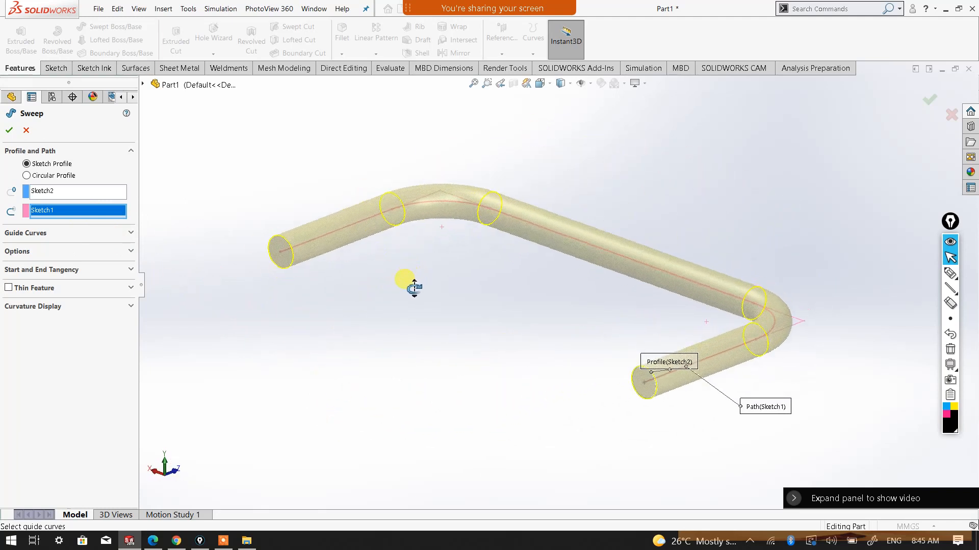
click(25, 132)
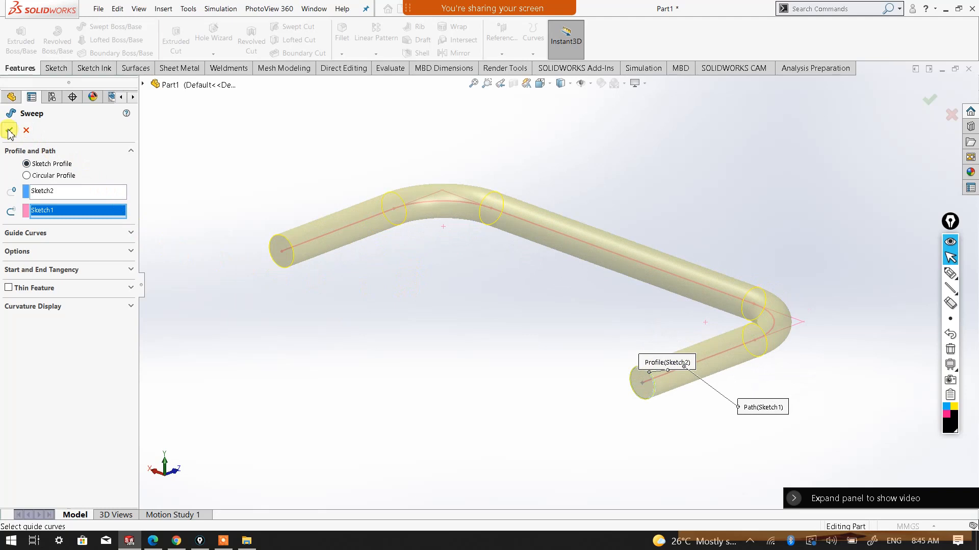
click(8, 131)
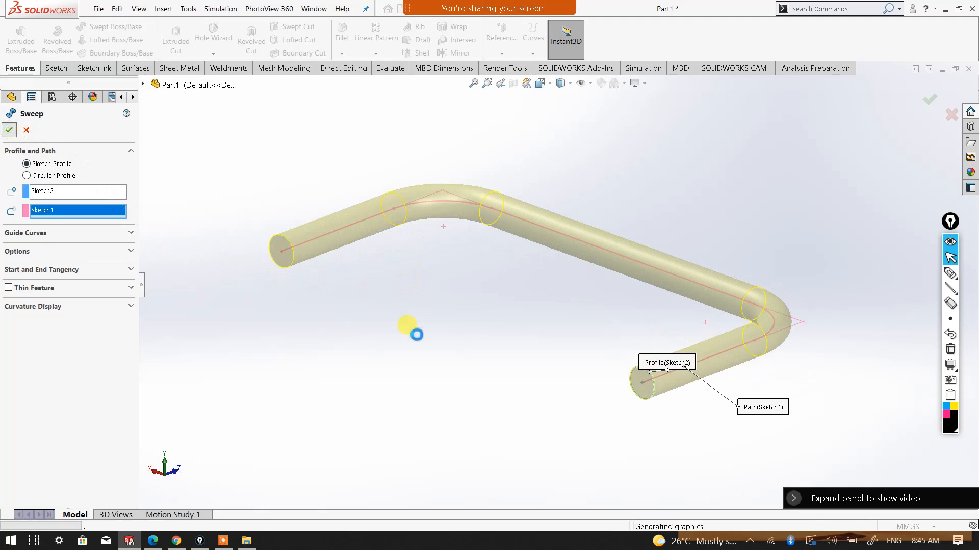
middle_drag(521, 359, 647, 336)
click(640, 377)
mouse_move(523, 309)
middle_down()
mouse_move(557, 306)
mouse_move(537, 308)
middle_up()
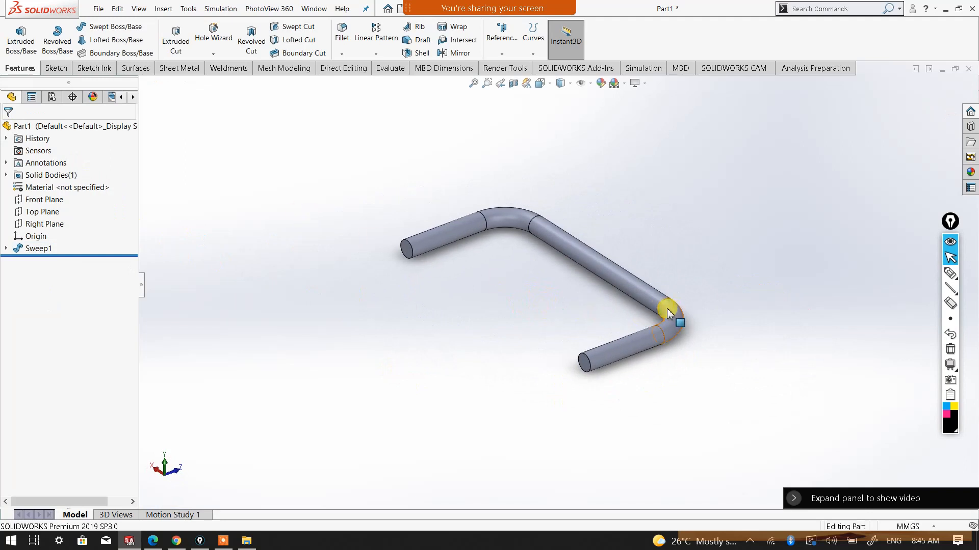
Shell the swept bar to a 3 mm wall thickness, removing both circular end faces
middle_drag(666, 306, 557, 291)
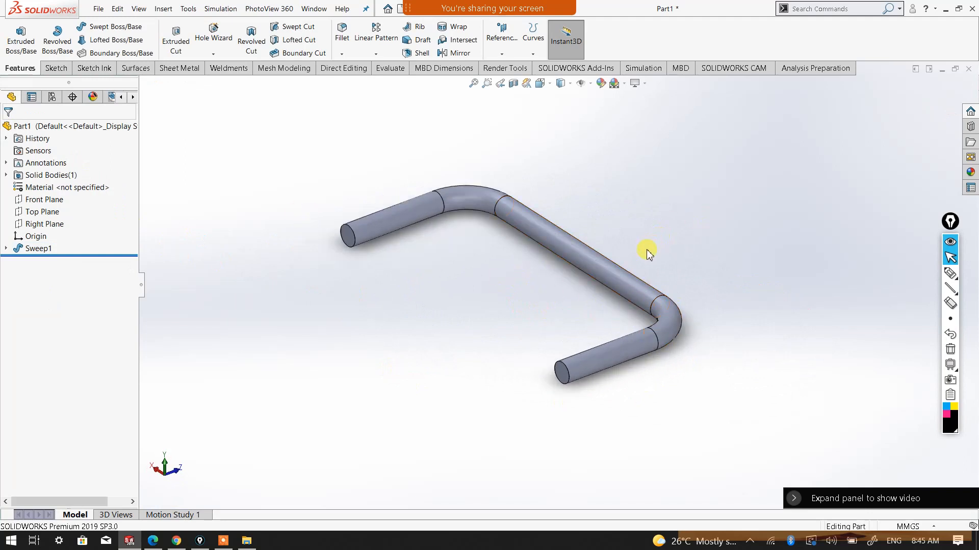
scroll(535, 274, down, 2)
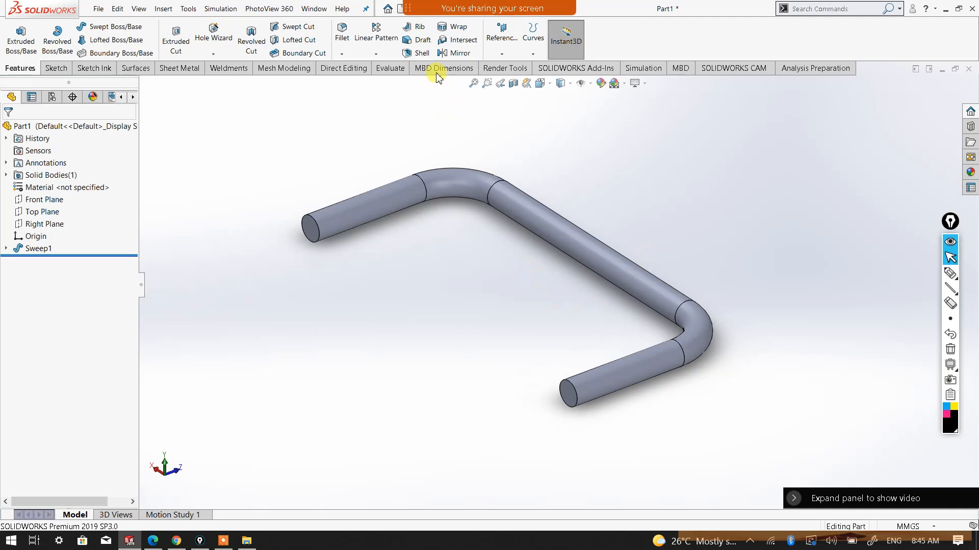
click(418, 54)
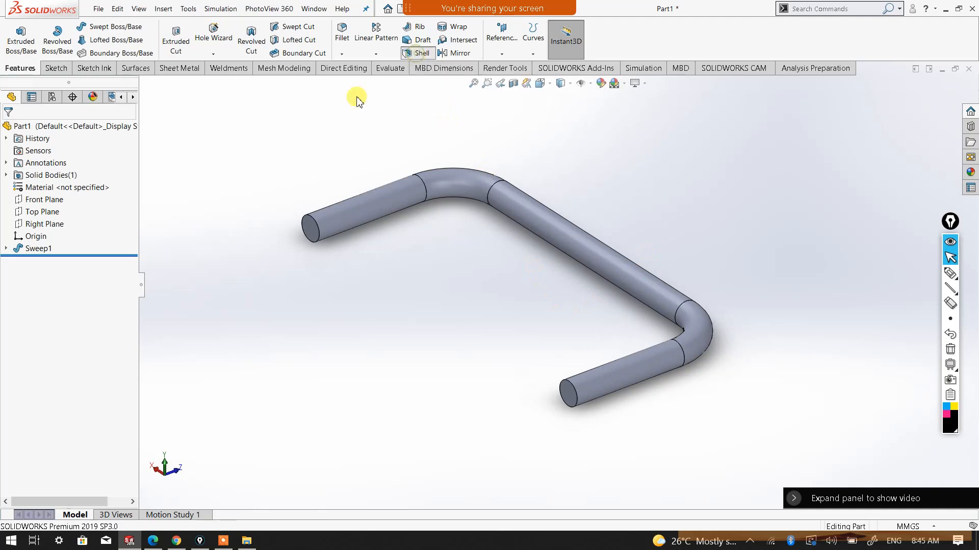
click(27, 249)
double_click(57, 167)
text(3.00mm)
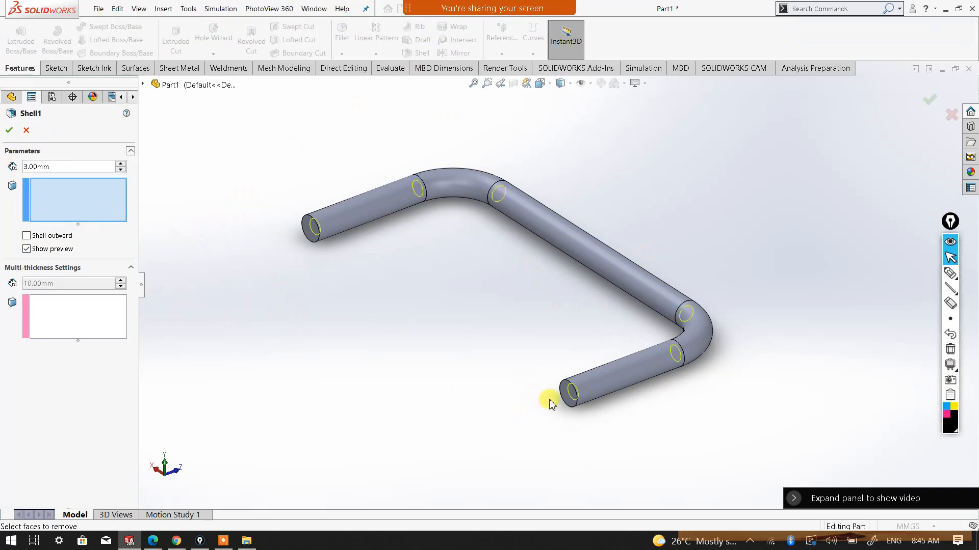
scroll(546, 400, down, 3)
click(580, 362)
scroll(459, 260, up, 3)
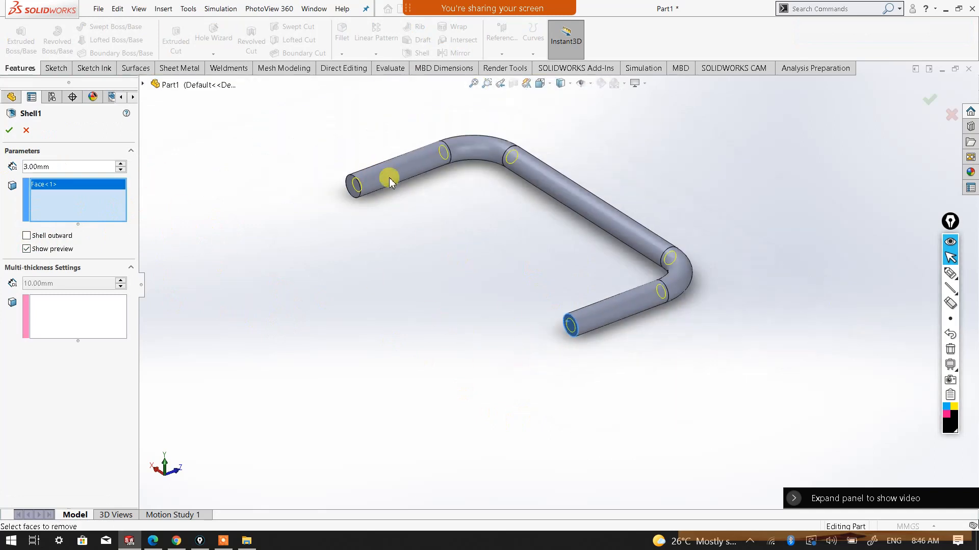
scroll(426, 219, down, 4)
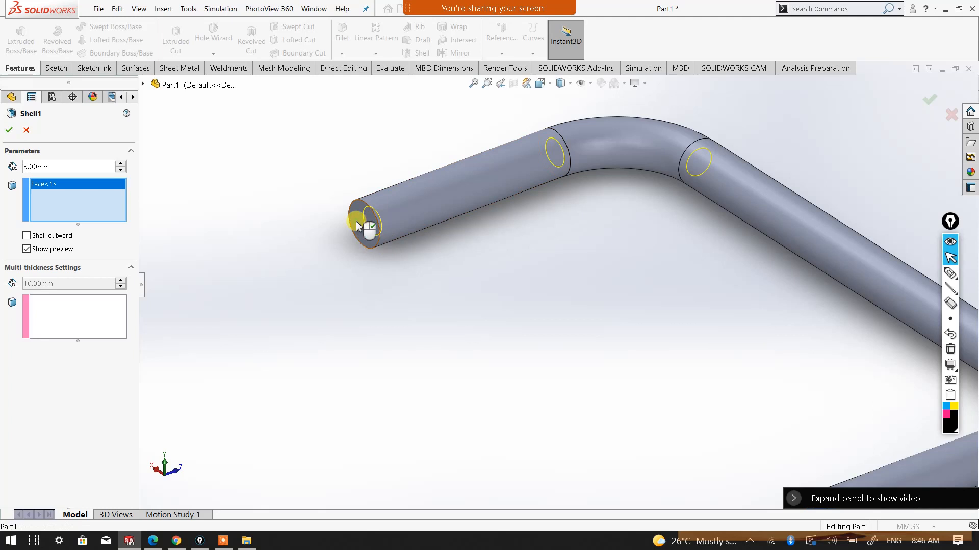
click(368, 235)
scroll(546, 327, up, 3)
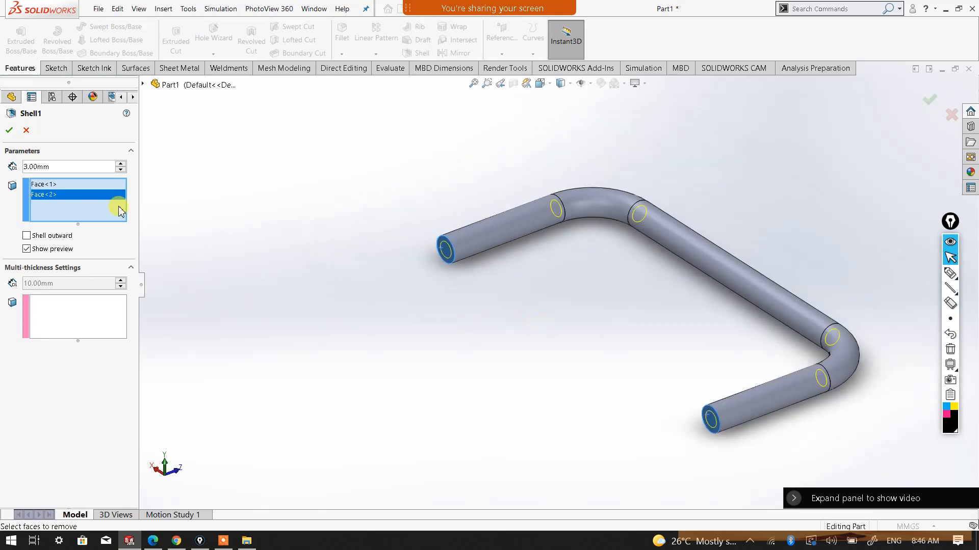
click(8, 132)
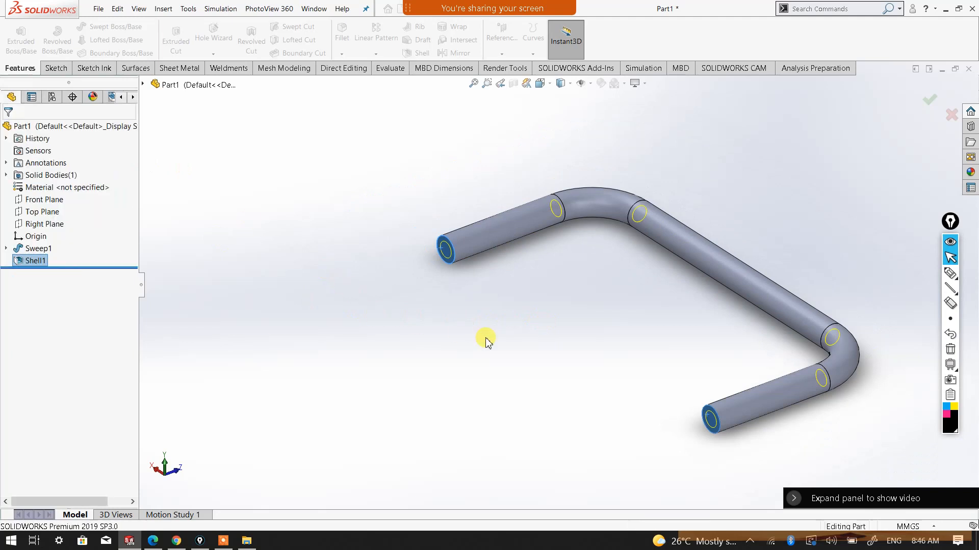
Inspect the hollow tube in wireframe from the Top view, then return to shaded display and orbit to an angled view
middle_drag(594, 370, 497, 150)
click(564, 87)
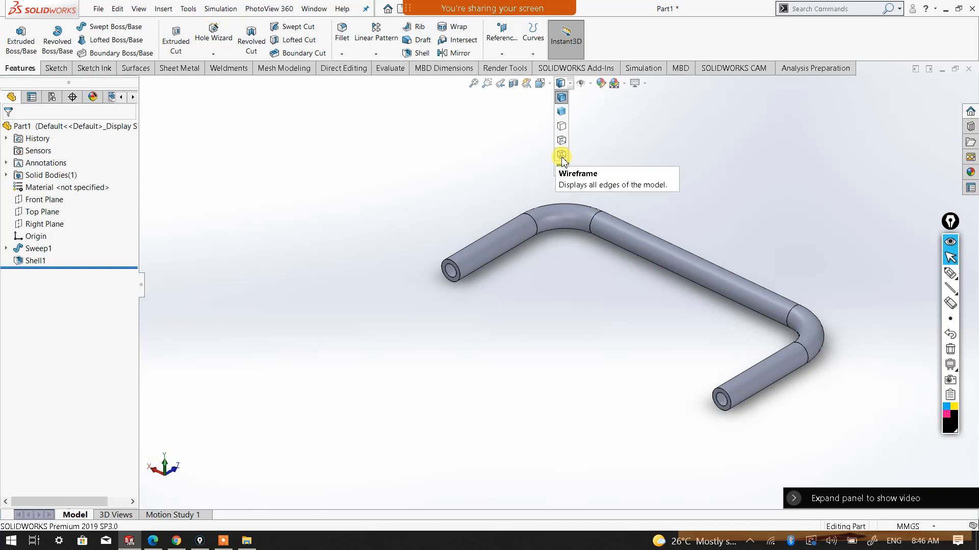
click(563, 158)
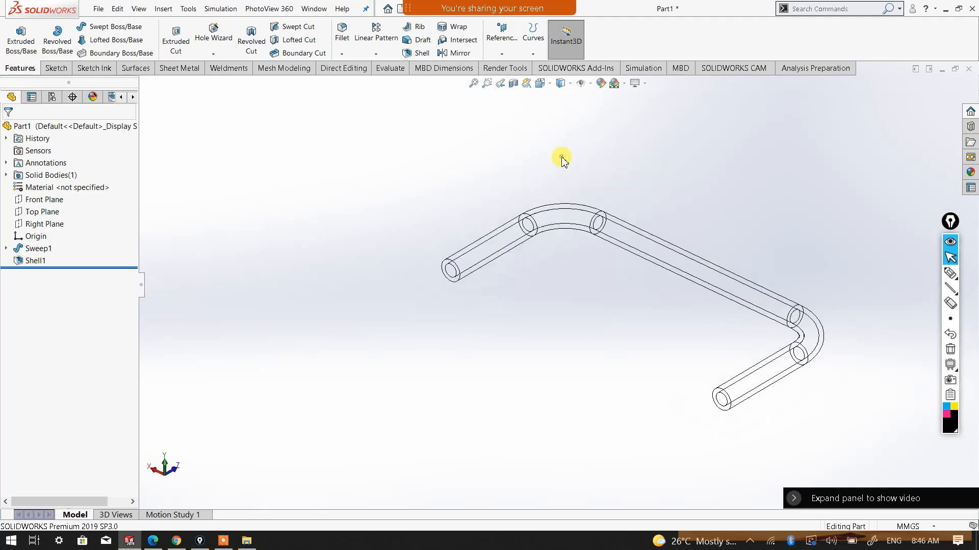
click(542, 84)
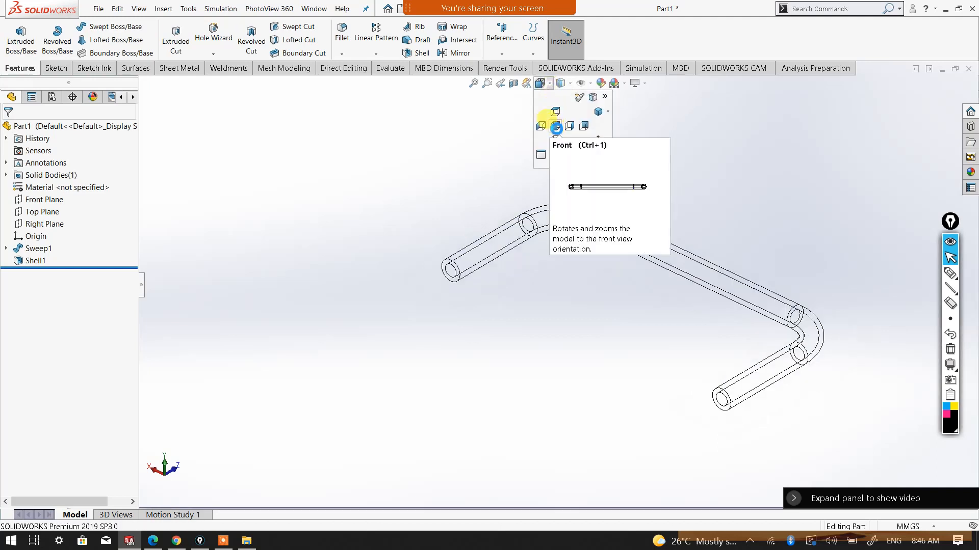
click(556, 114)
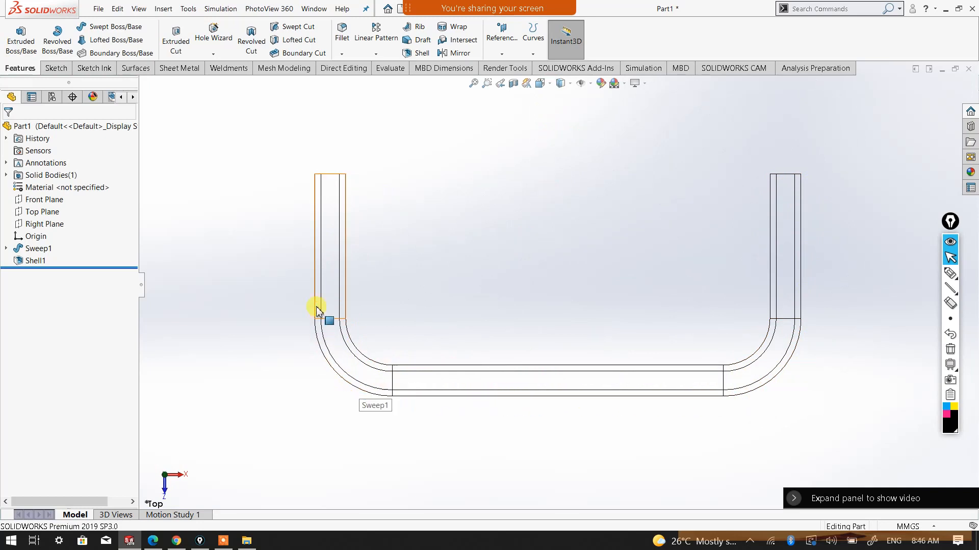
click(570, 87)
click(560, 120)
mouse_move(520, 202)
middle_down()
mouse_move(502, 277)
mouse_move(565, 230)
mouse_move(608, 164)
mouse_move(606, 172)
middle_up()
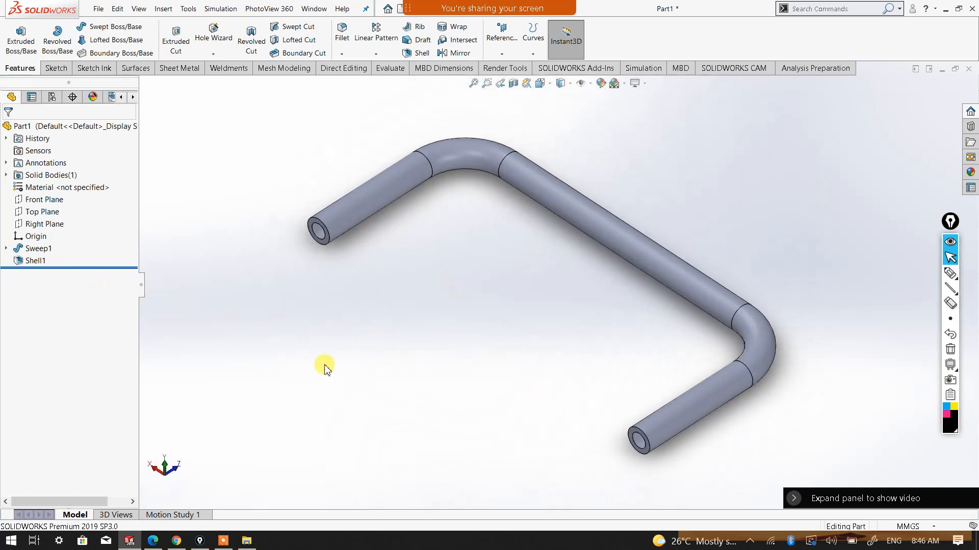
Close the shelled tube part without saving it
right_click(36, 261)
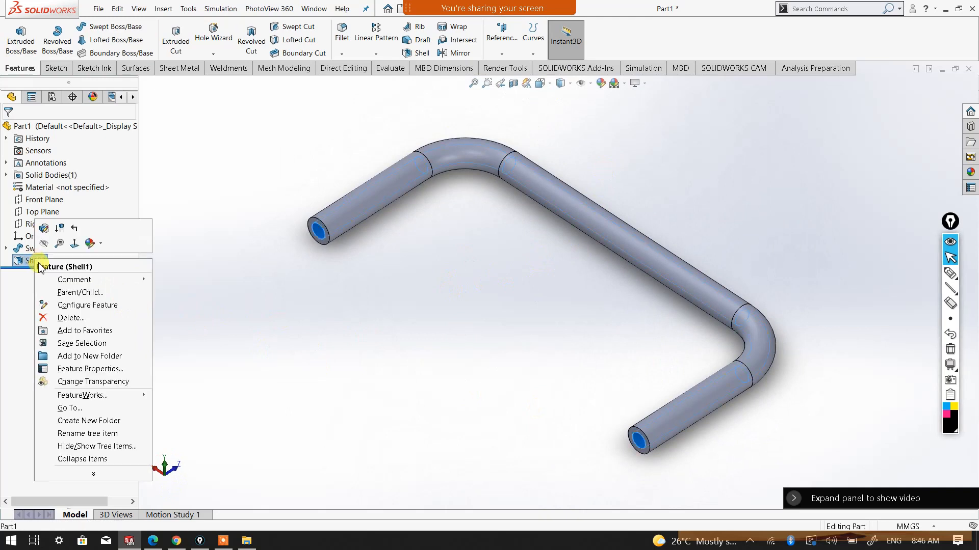
click(290, 330)
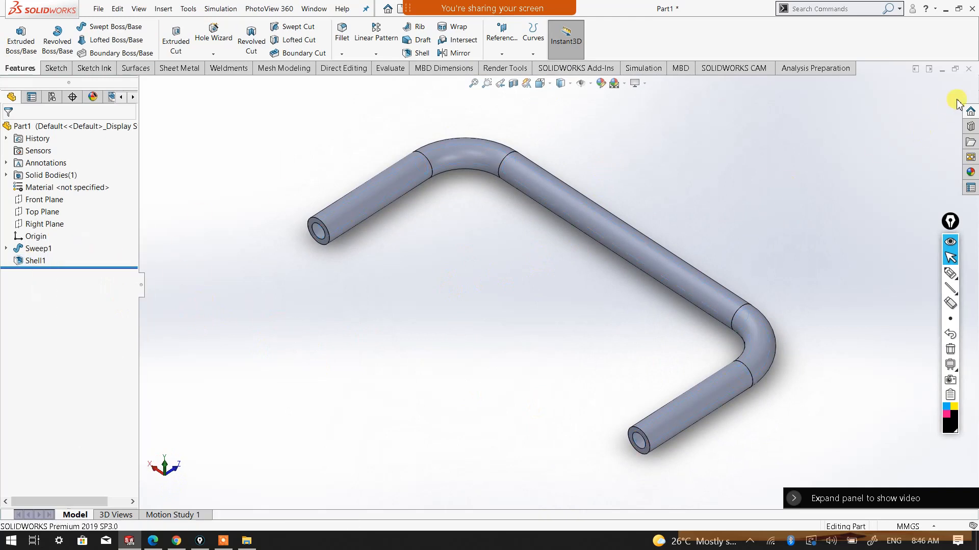
click(968, 70)
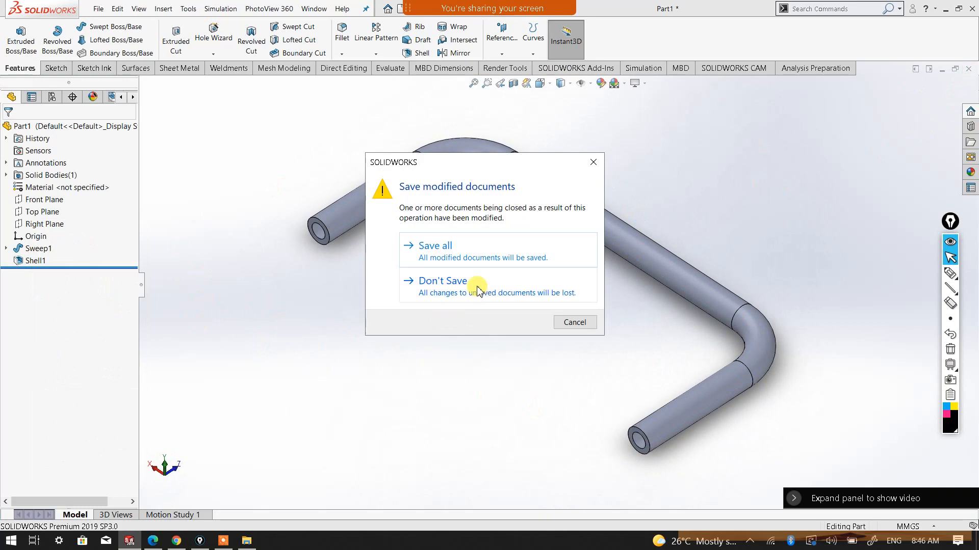
click(477, 285)
click(354, 320)
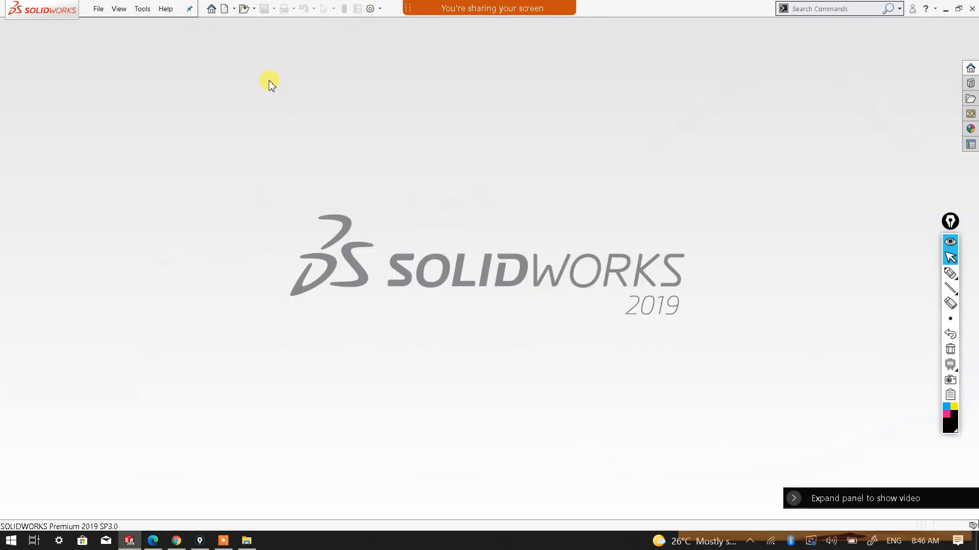
Create a new part and start a sketch on the Top Plane
click(353, 220)
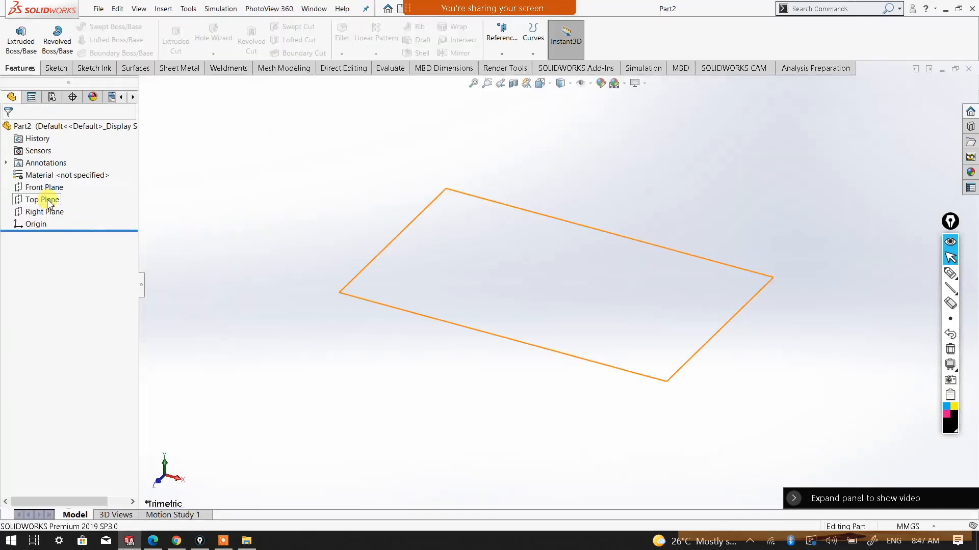
click(47, 203)
click(77, 191)
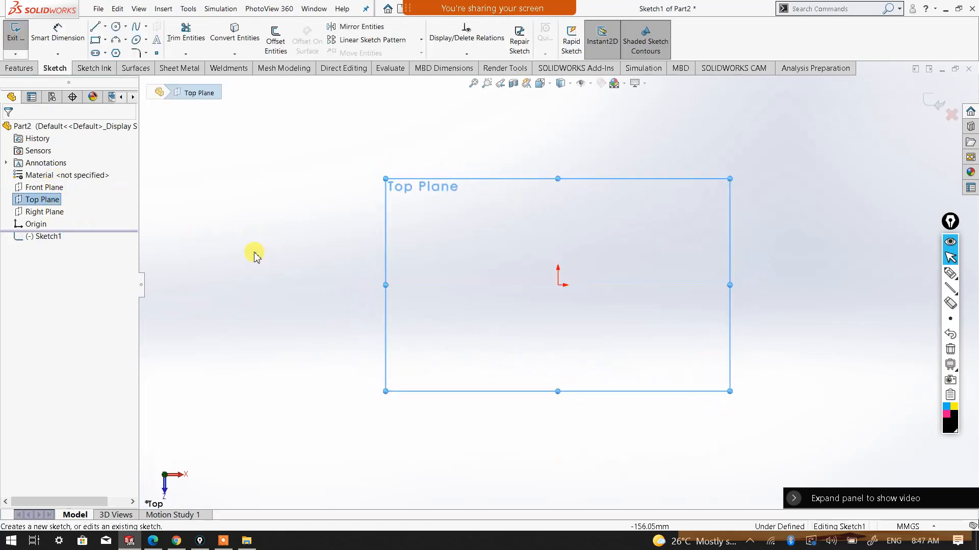
click(590, 189)
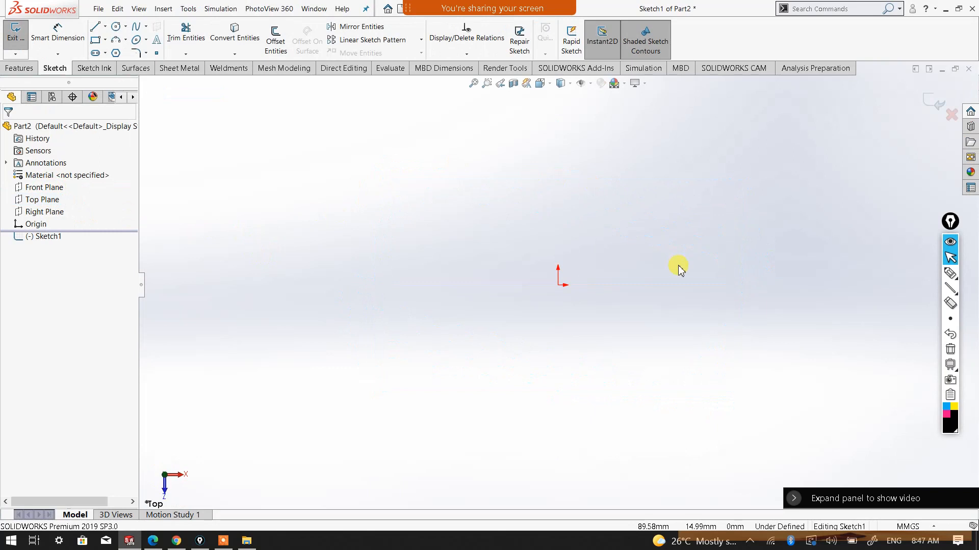
Sketch an open five-point spline about 800 mm wide, starting at the origin, and exit the sketch
click(137, 28)
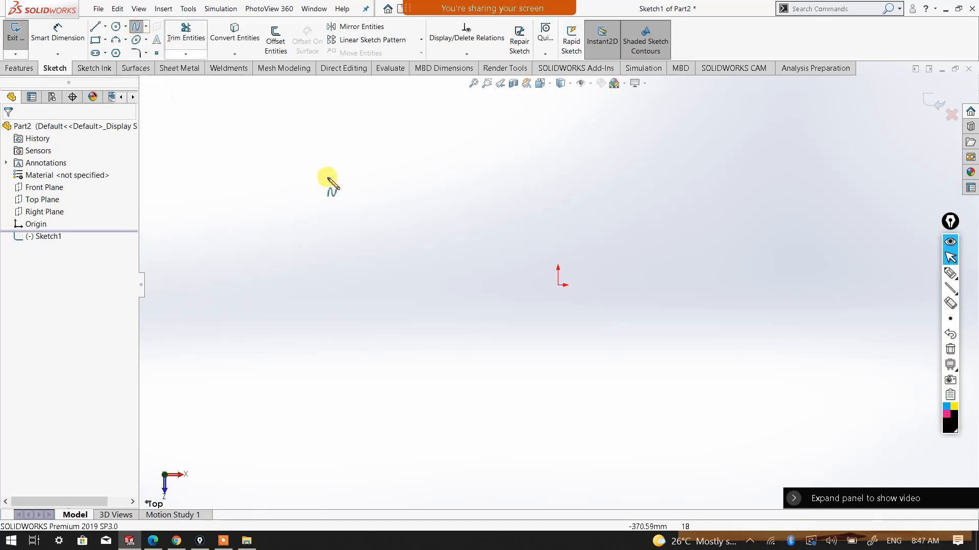
click(559, 286)
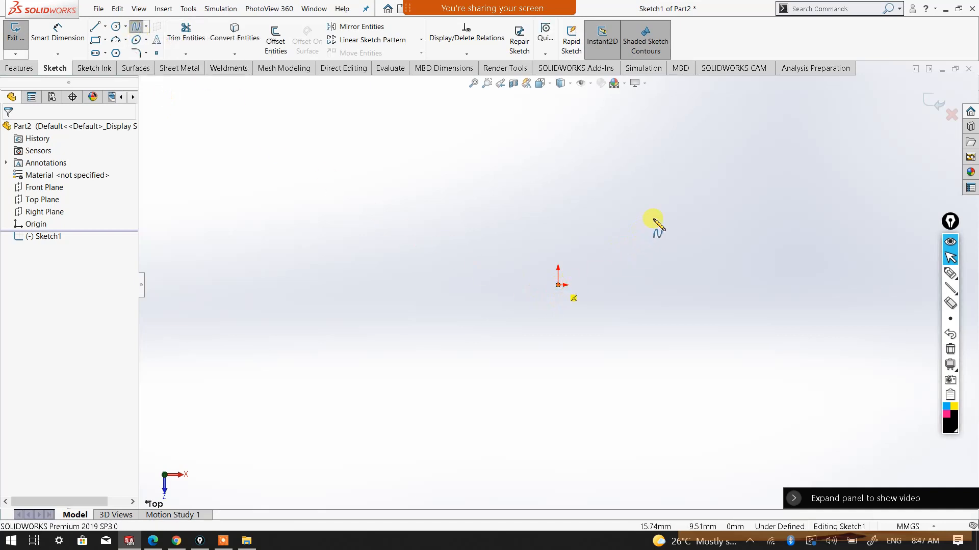
click(669, 204)
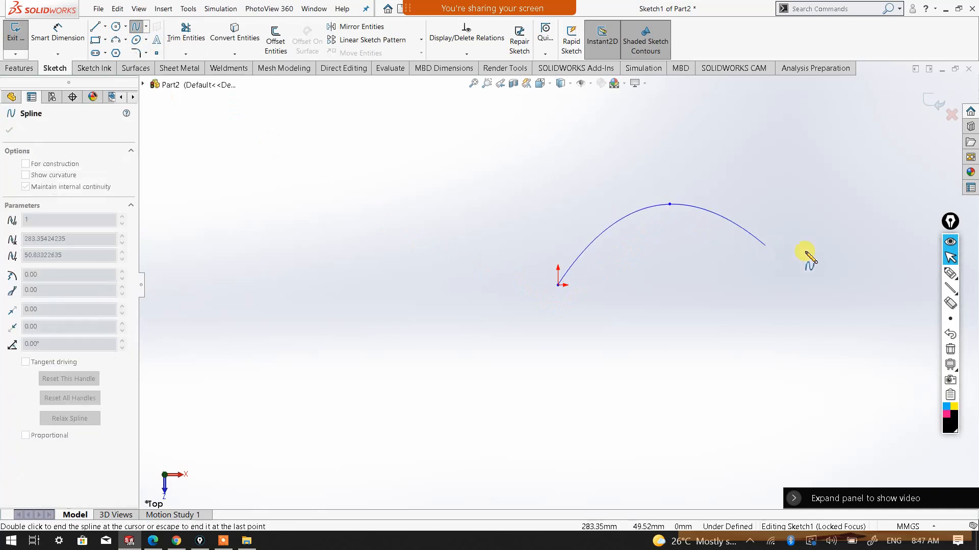
click(835, 258)
scroll(854, 256, up, 4)
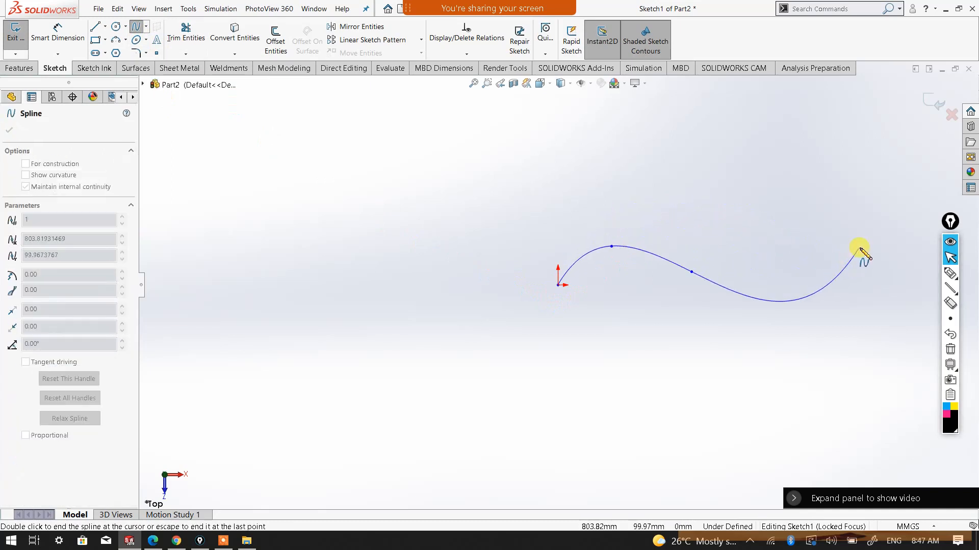
click(867, 239)
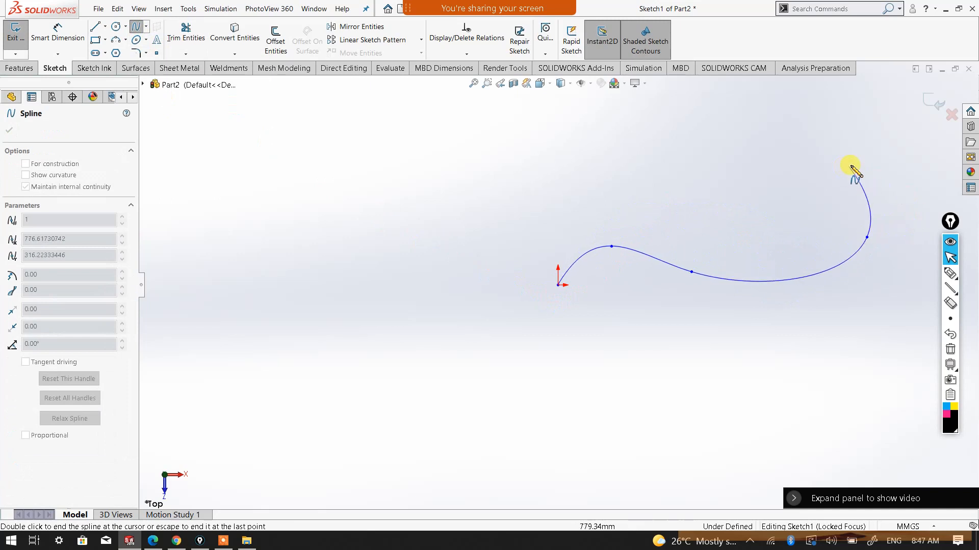
right_click(844, 150)
click(867, 158)
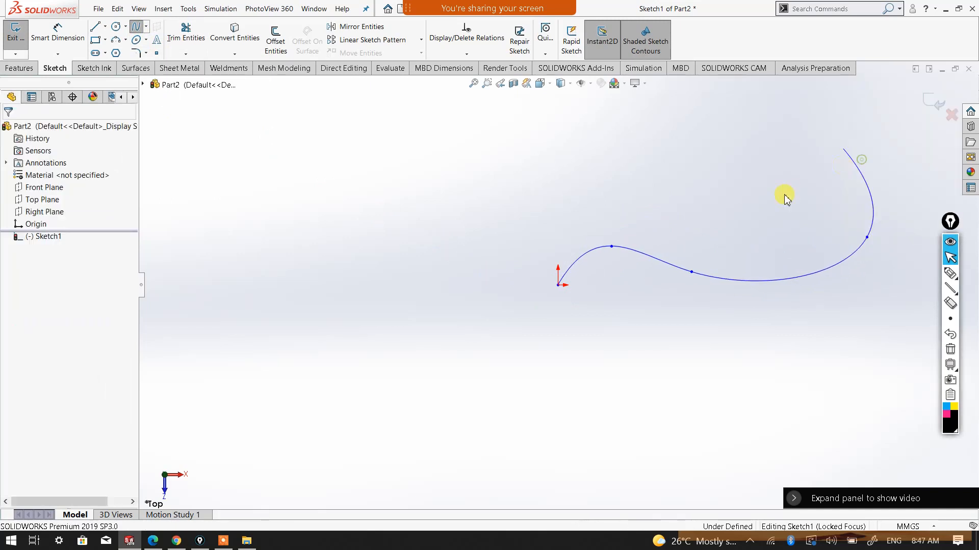
scroll(793, 250, up, 1)
scroll(793, 250, down, 1)
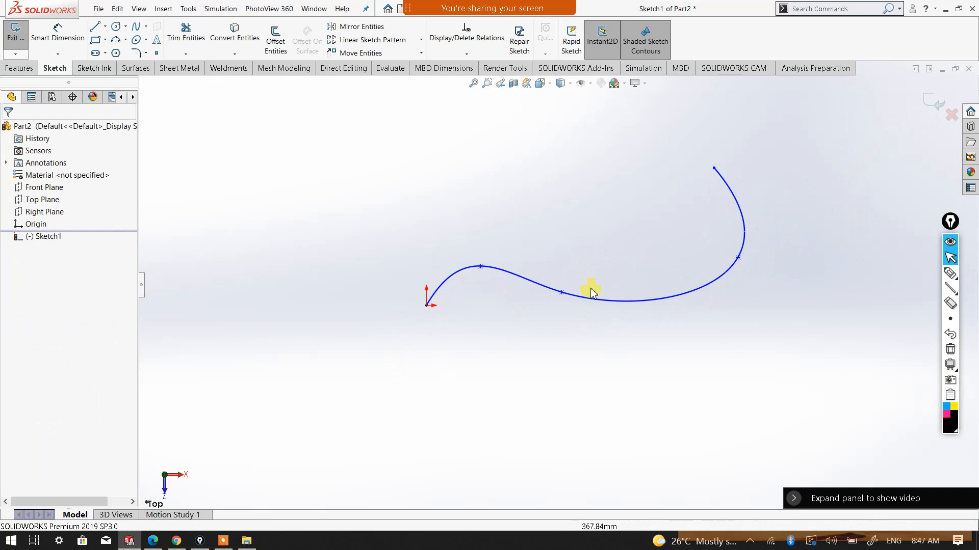
click(935, 104)
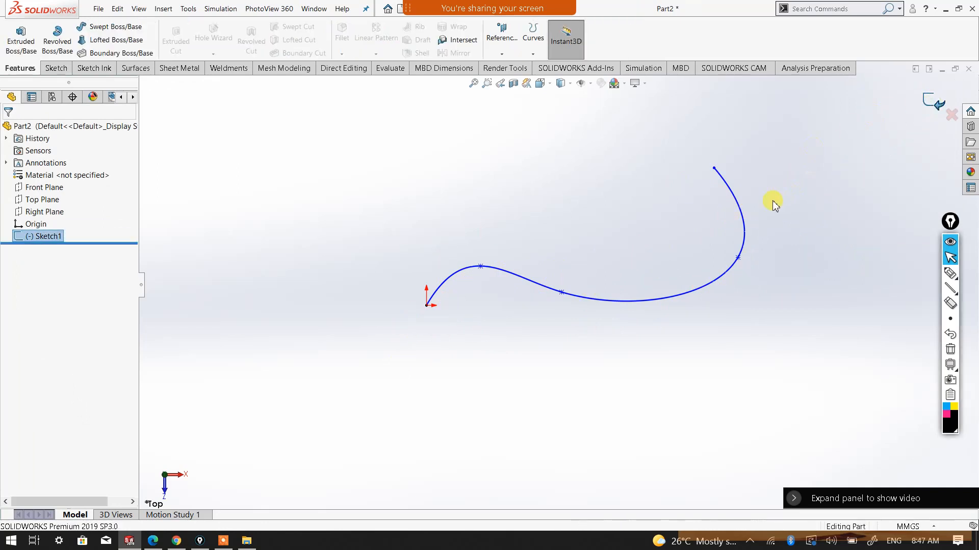
Examine the spline path and both of its end points from several angles
middle_drag(563, 359, 663, 240)
middle_drag(664, 342, 545, 348)
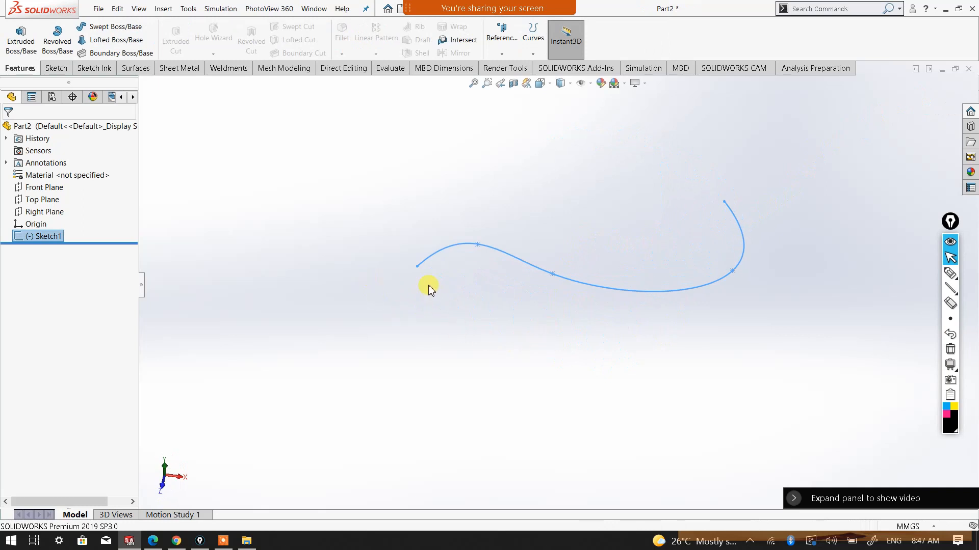
scroll(443, 273, down, 2)
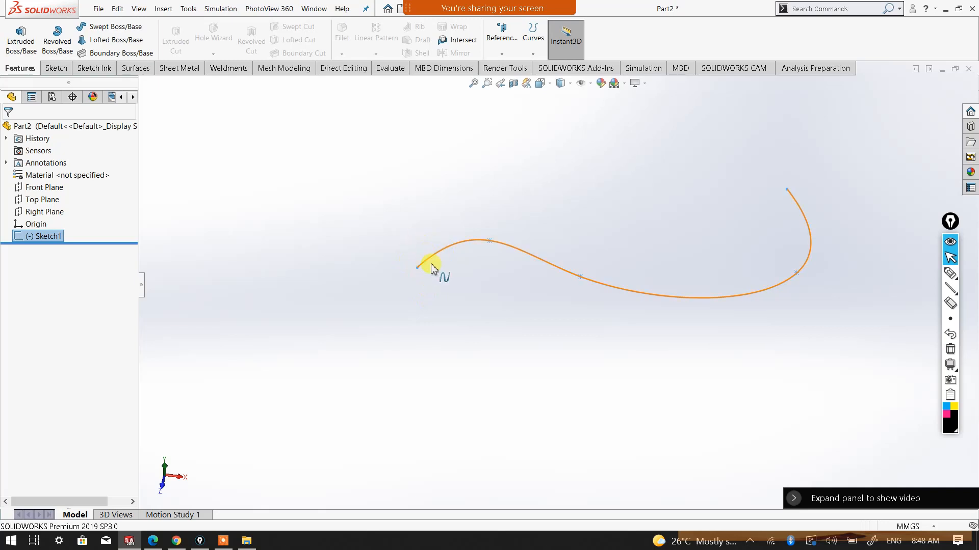
scroll(437, 270, down, 2)
scroll(565, 283, up, 1)
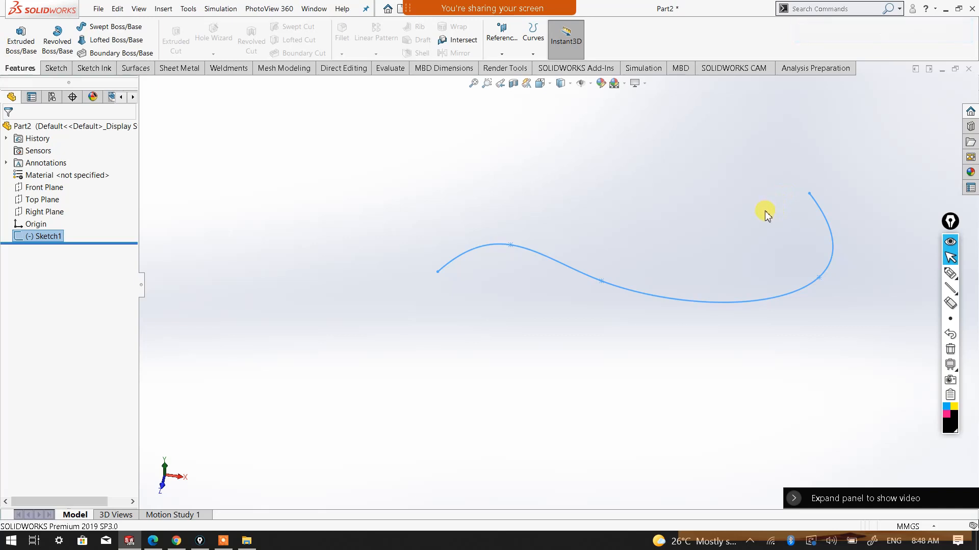
scroll(826, 198, down, 2)
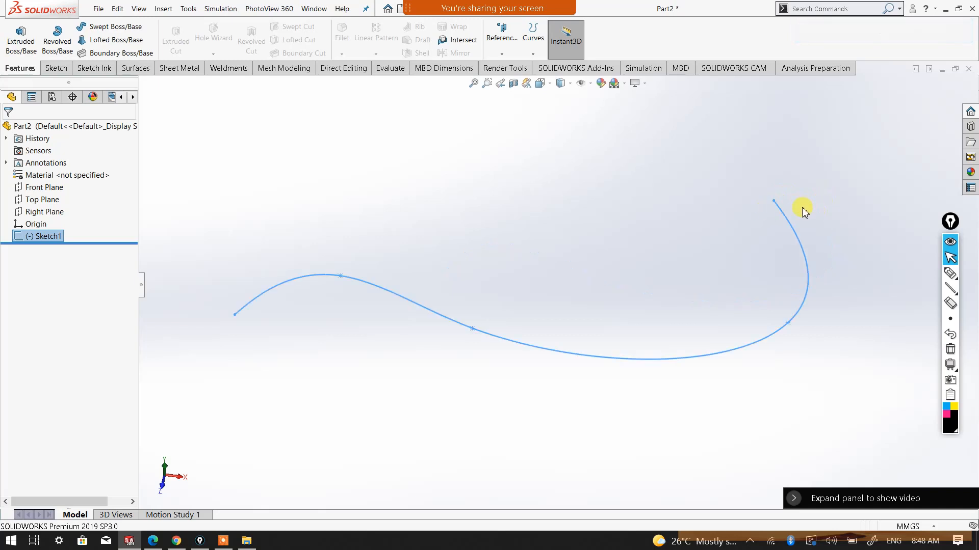
mouse_move(796, 209)
middle_down()
mouse_move(804, 192)
mouse_move(825, 190)
mouse_move(803, 194)
middle_up()
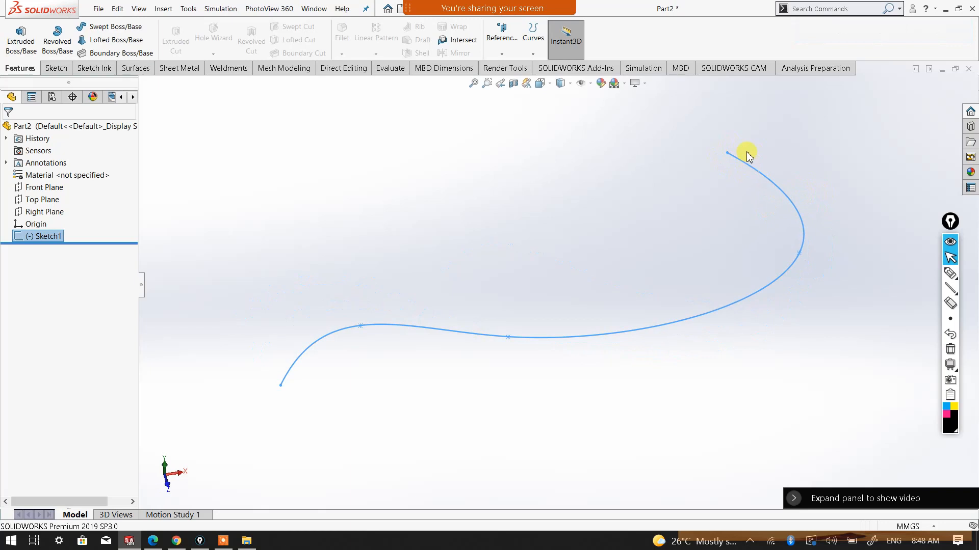
Compare the Front, Top and Right planes with the spline path, examining the Right Plane's angle to the curve's starting end up close
middle_drag(318, 376, 413, 312)
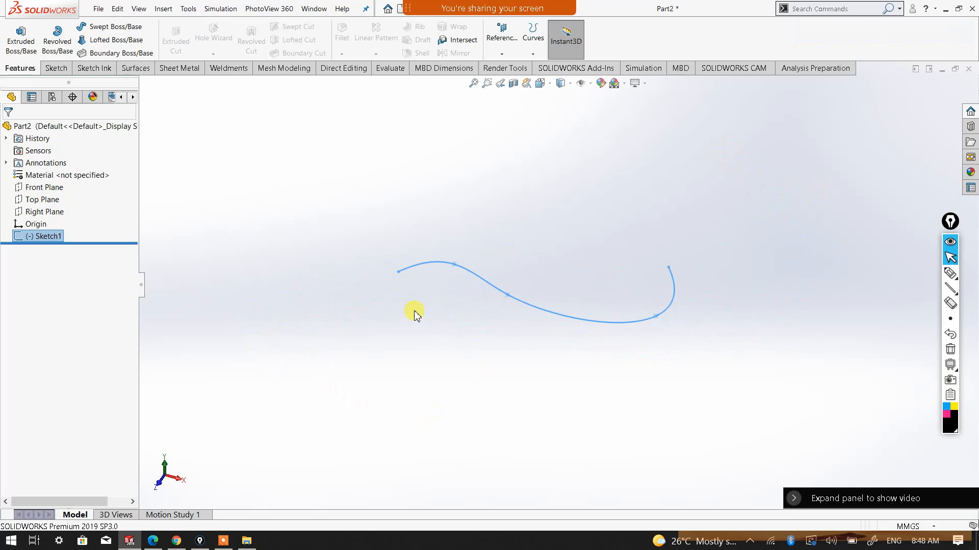
click(45, 187)
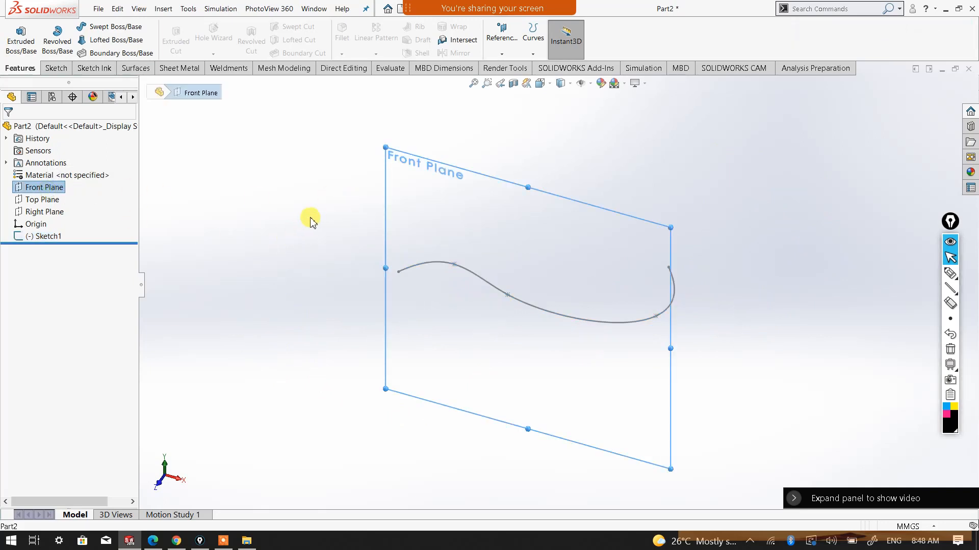
click(48, 199)
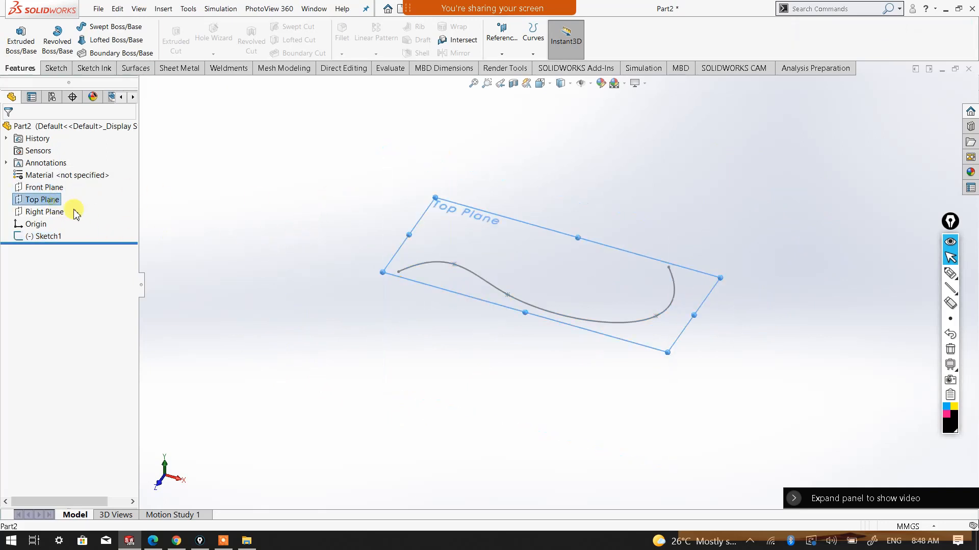
click(50, 211)
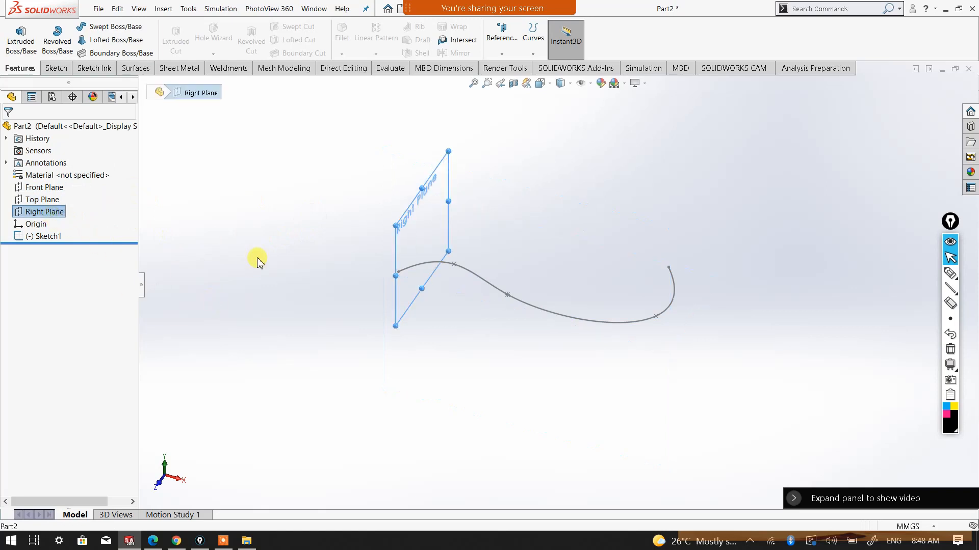
middle_drag(461, 313, 456, 341)
scroll(448, 338, down, 8)
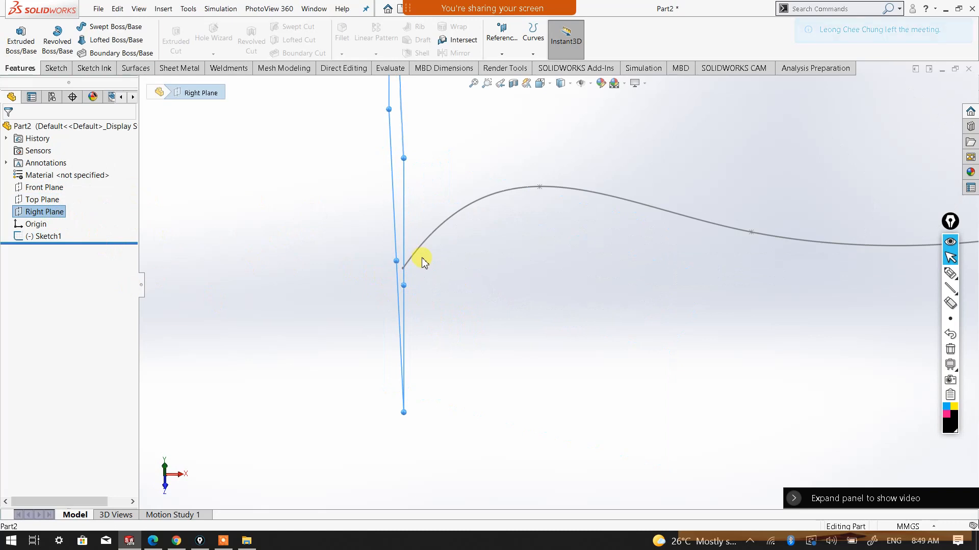
scroll(435, 326, up, 3)
middle_drag(480, 363, 451, 324)
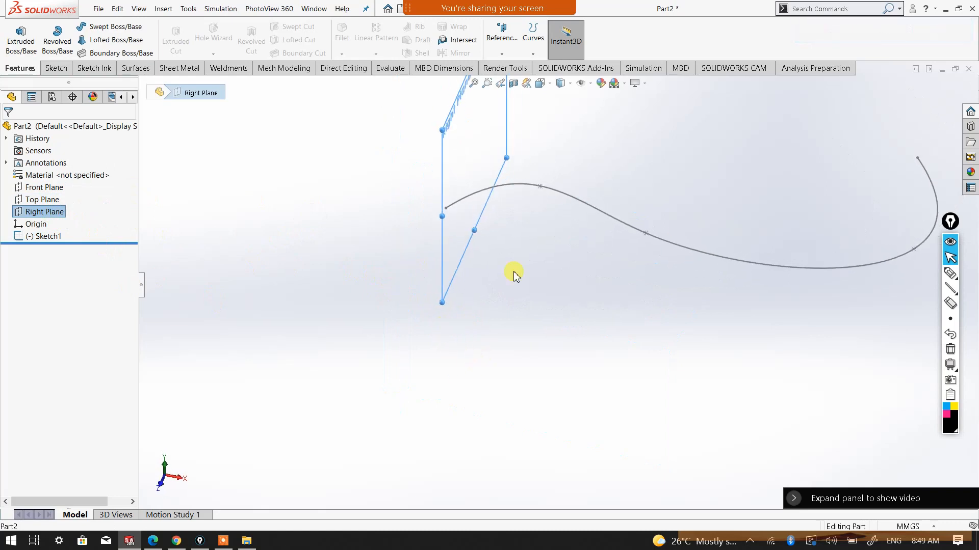
scroll(514, 271, up, 4)
Check the Top Plane against the spline, and inspect edge-on how the Front Plane meets the curve's starting end
click(42, 200)
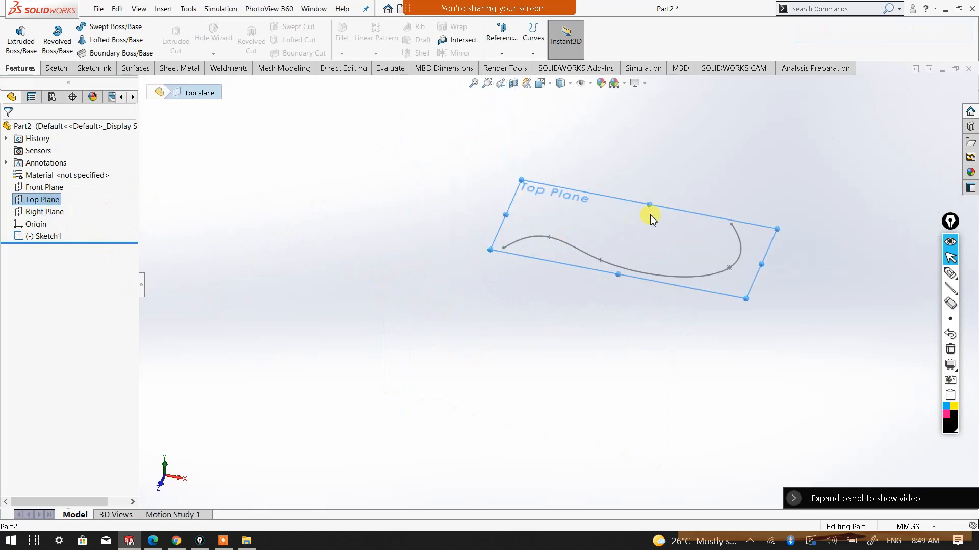
click(51, 188)
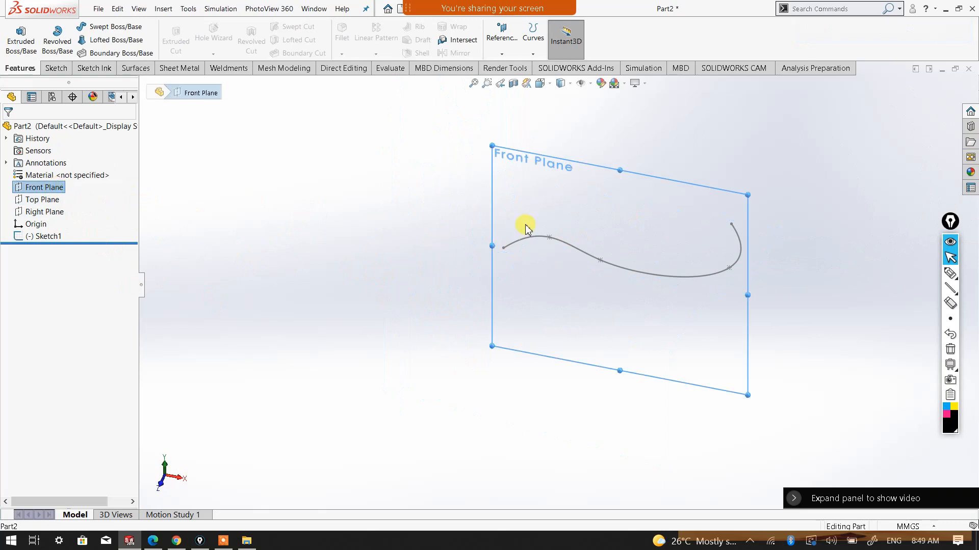
middle_drag(537, 251, 539, 365)
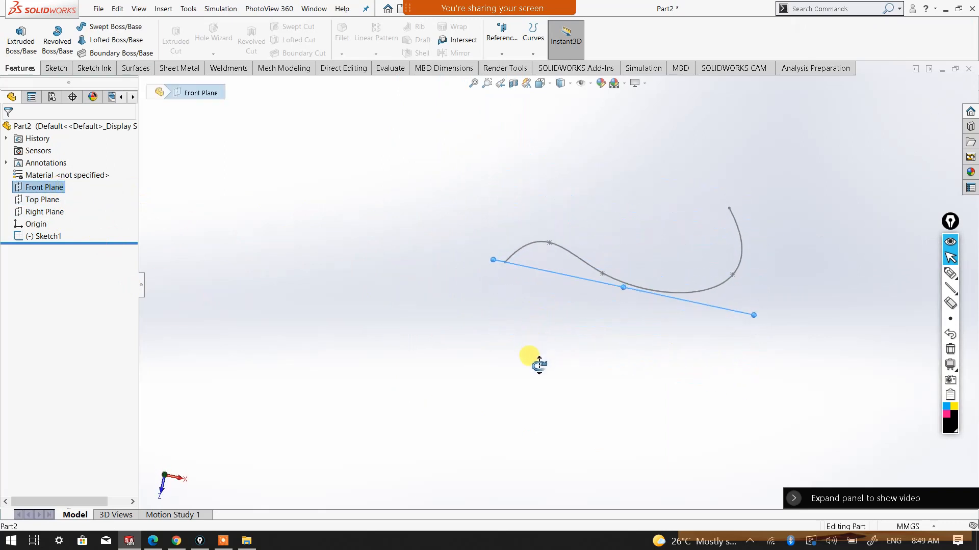
scroll(506, 249, down, 4)
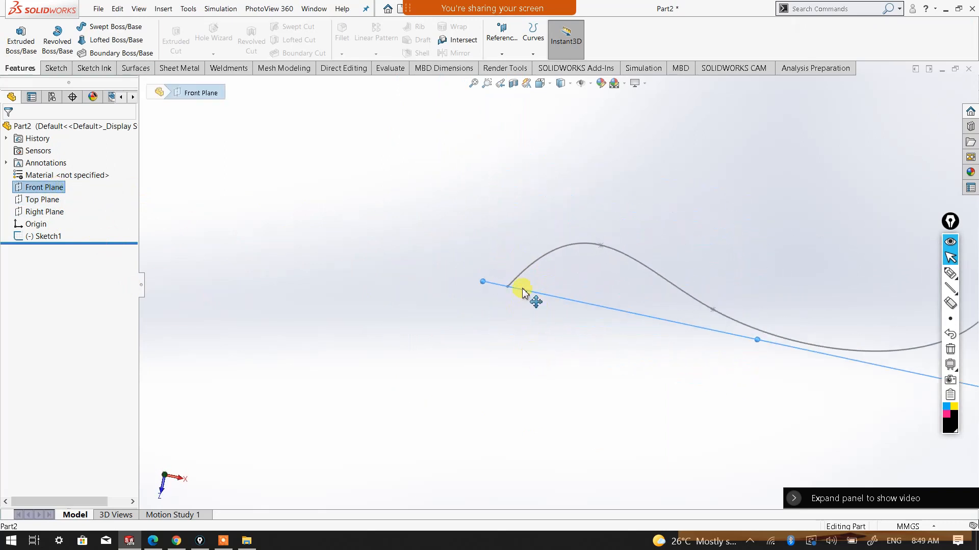
scroll(528, 295, down, 2)
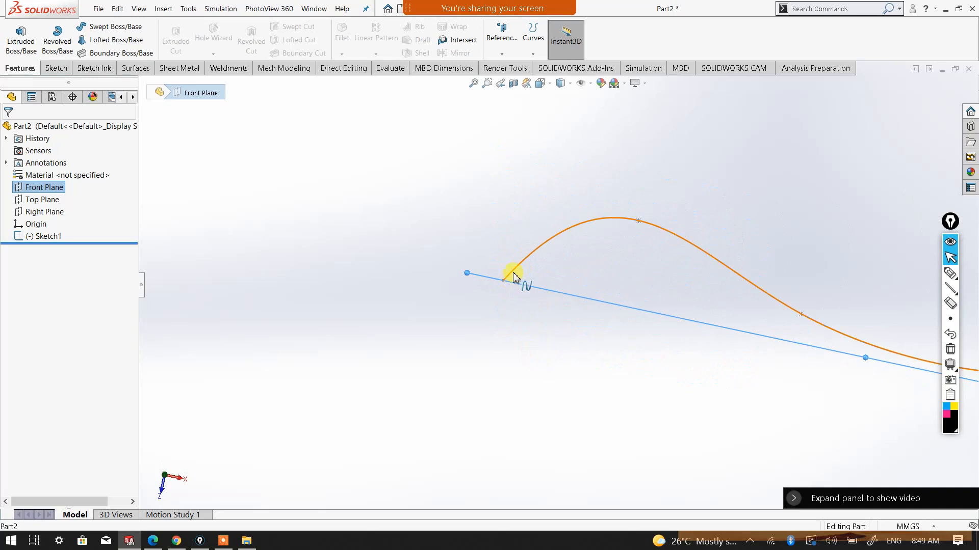
scroll(516, 281, down, 2)
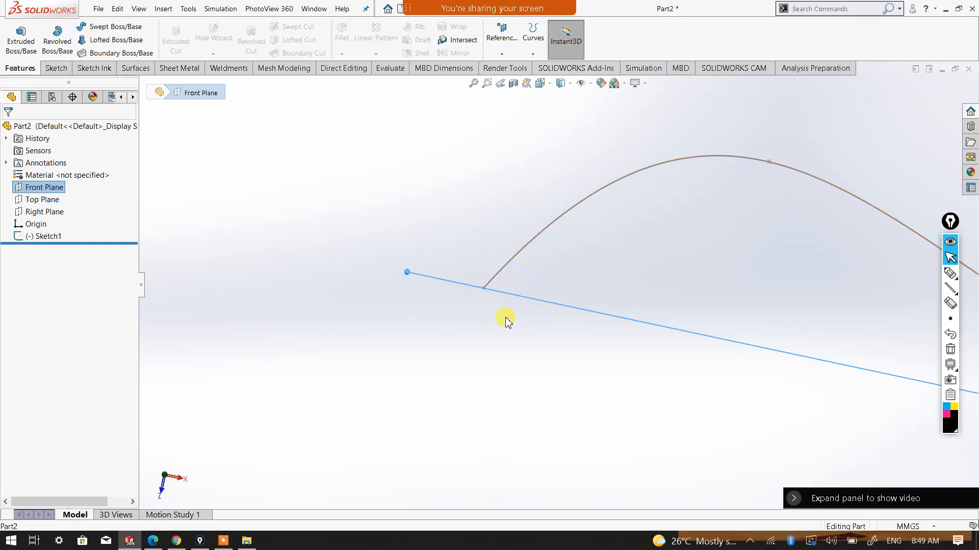
middle_drag(493, 346, 547, 308)
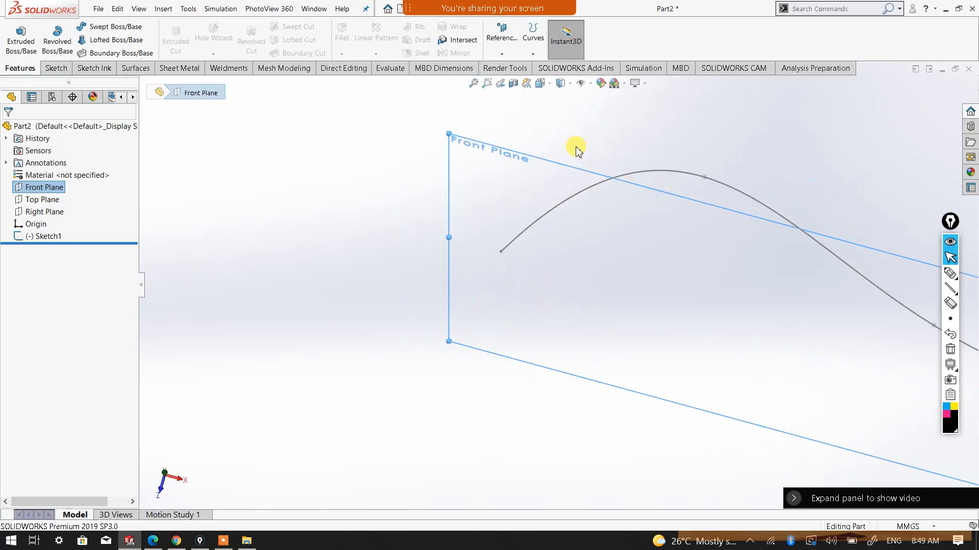
middle_drag(530, 251, 530, 293)
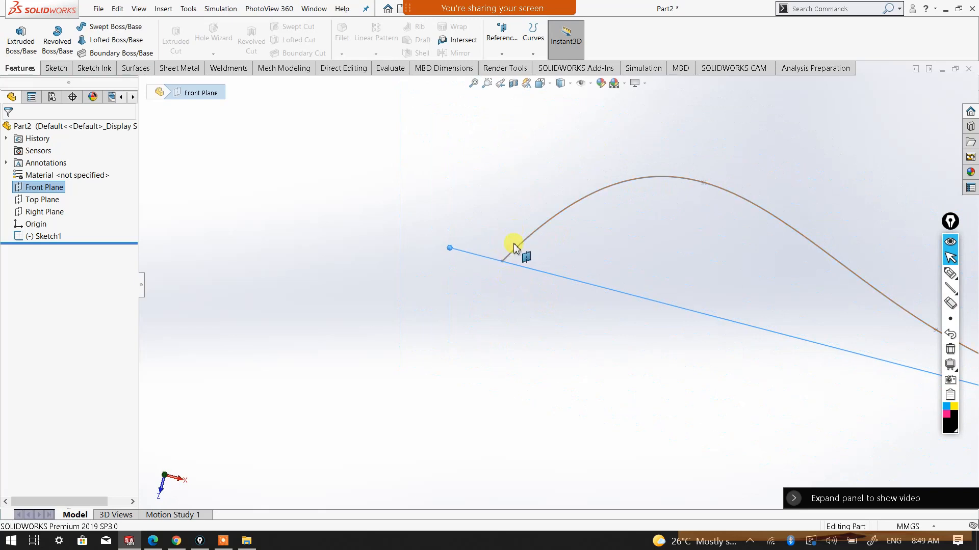
click(521, 308)
Create a reference plane coincident with the spline's start point at the origin and perpendicular to the spline
middle_drag(587, 289, 542, 254)
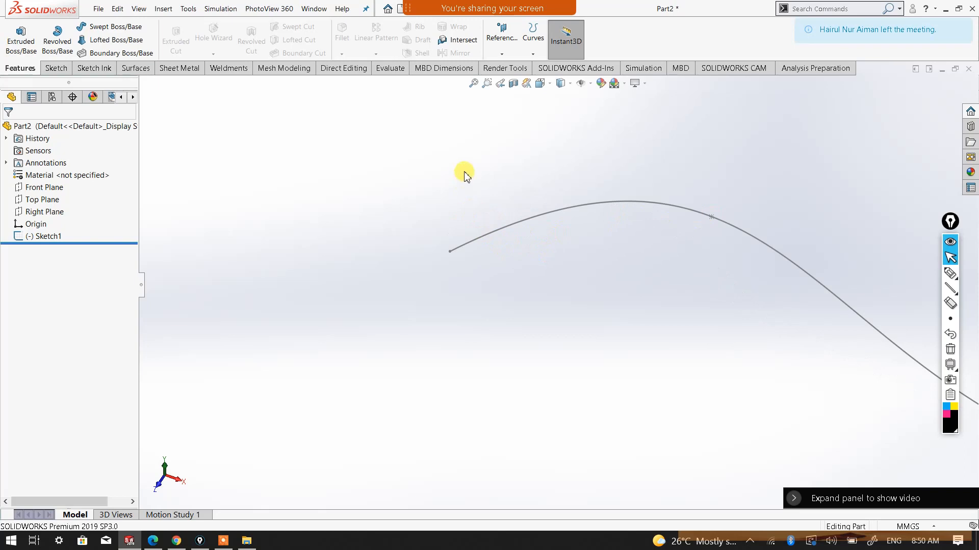
click(502, 55)
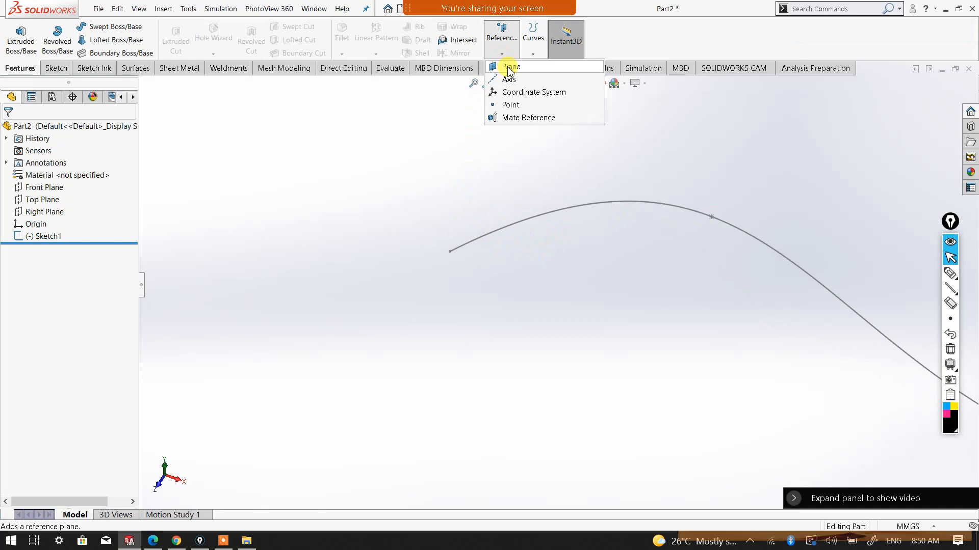
click(335, 127)
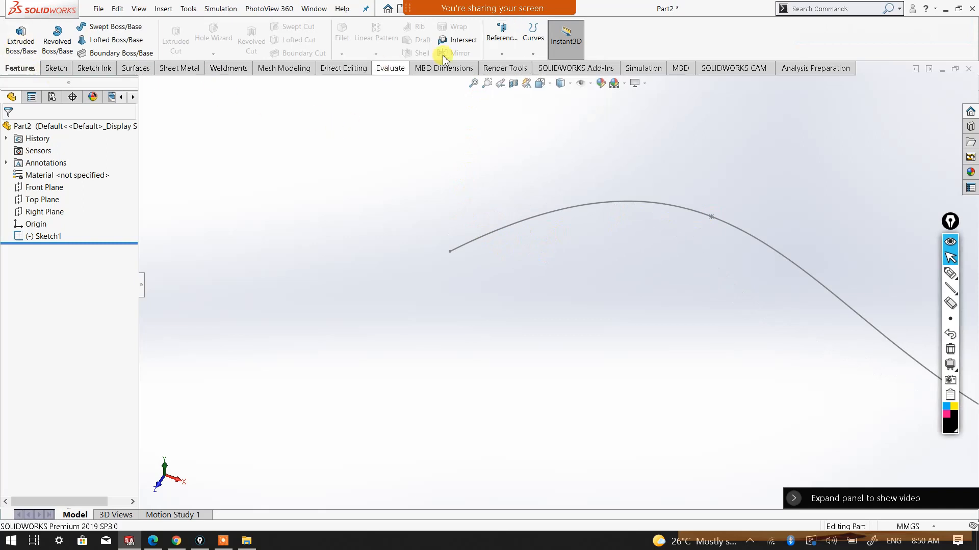
click(501, 54)
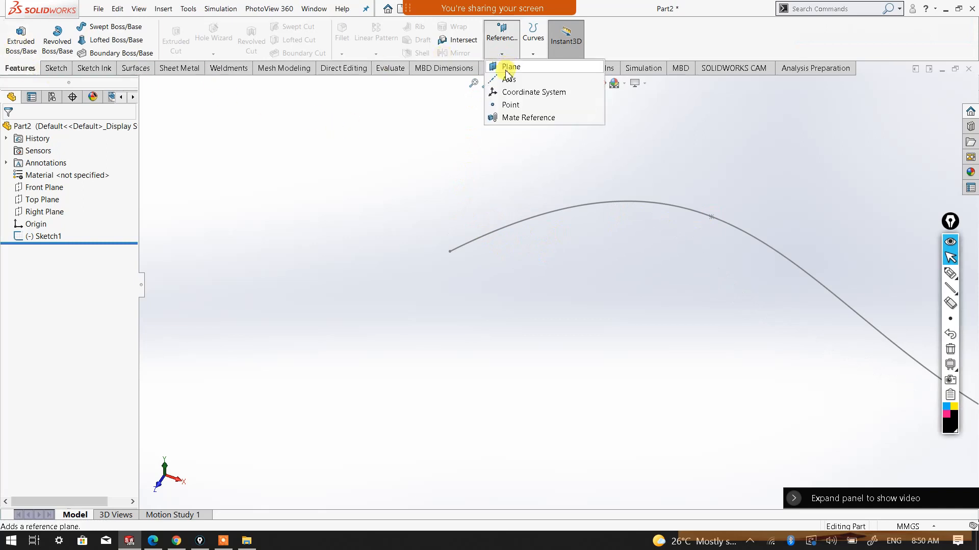
click(506, 71)
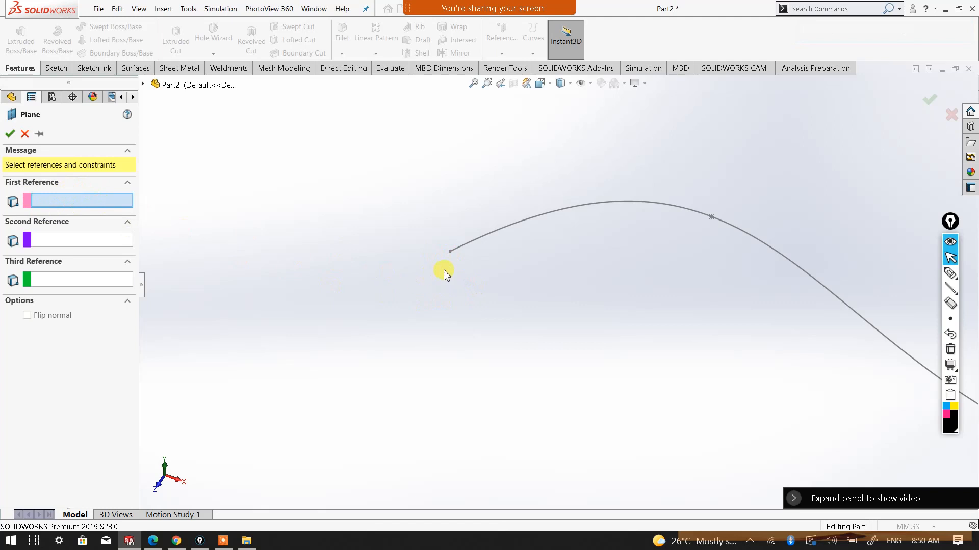
click(451, 252)
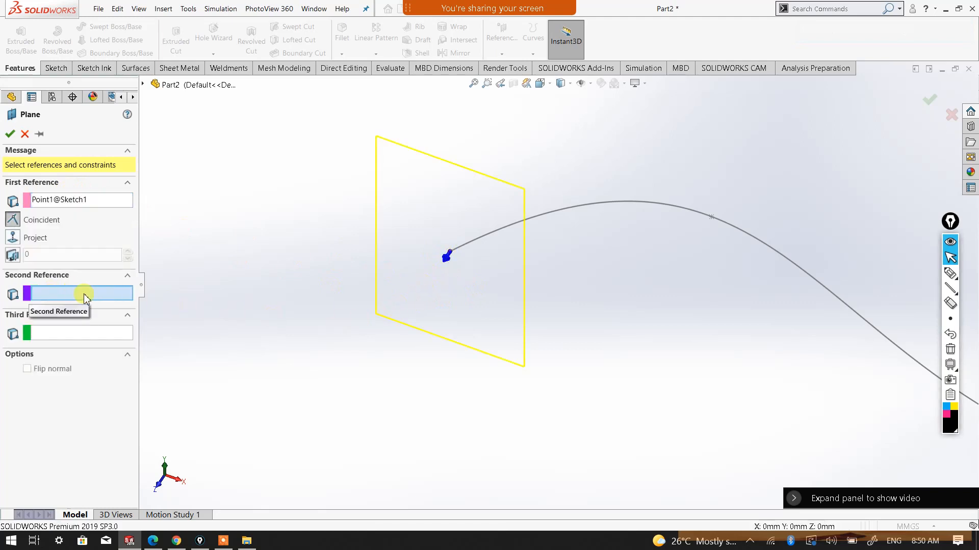
click(469, 249)
middle_drag(592, 229, 560, 315)
scroll(600, 215, up, 4)
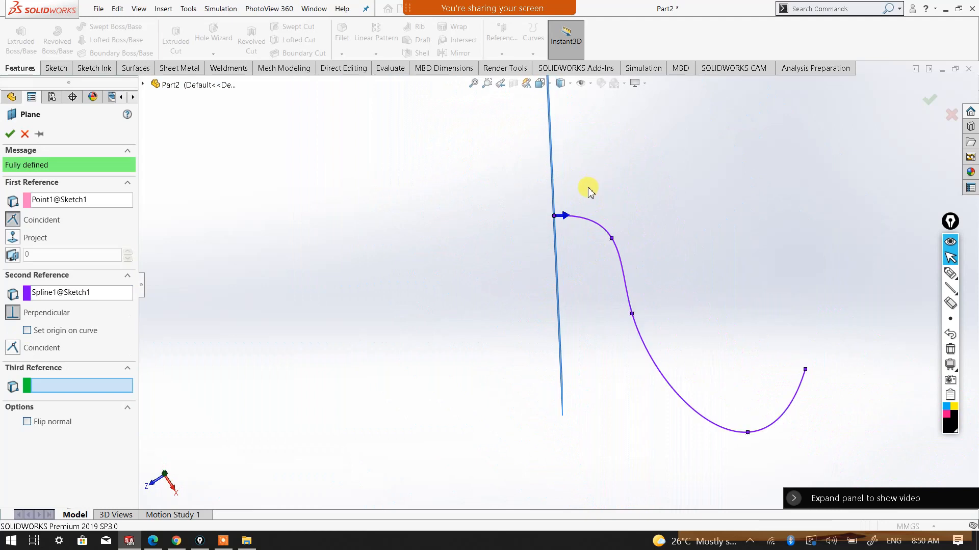
scroll(593, 187, down, 3)
middle_drag(559, 238, 557, 259)
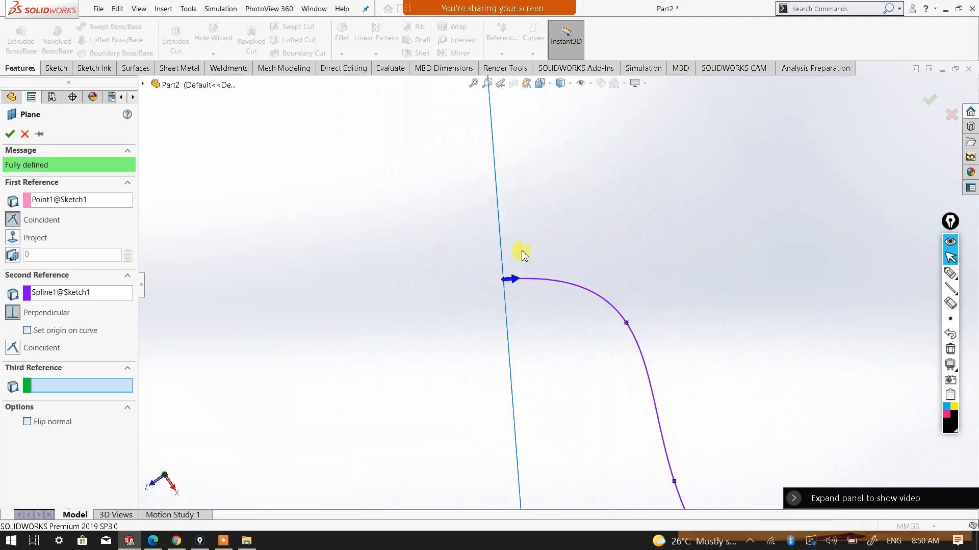
middle_drag(557, 267, 559, 253)
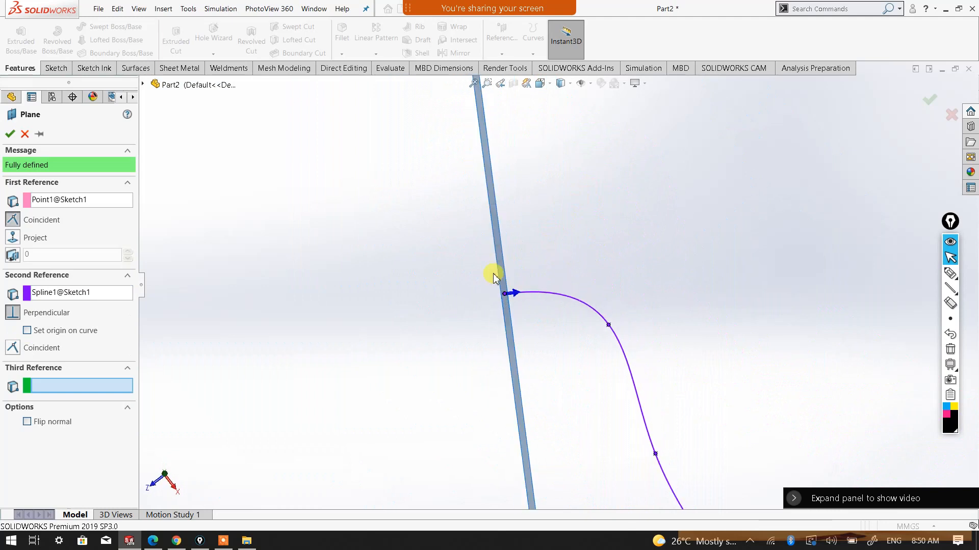
click(9, 134)
Start a sketch on the new plane at the spline's start and orient the view normal to it
middle_drag(670, 248, 697, 420)
scroll(694, 424, up, 1)
scroll(552, 425, down, 2)
scroll(541, 381, down, 2)
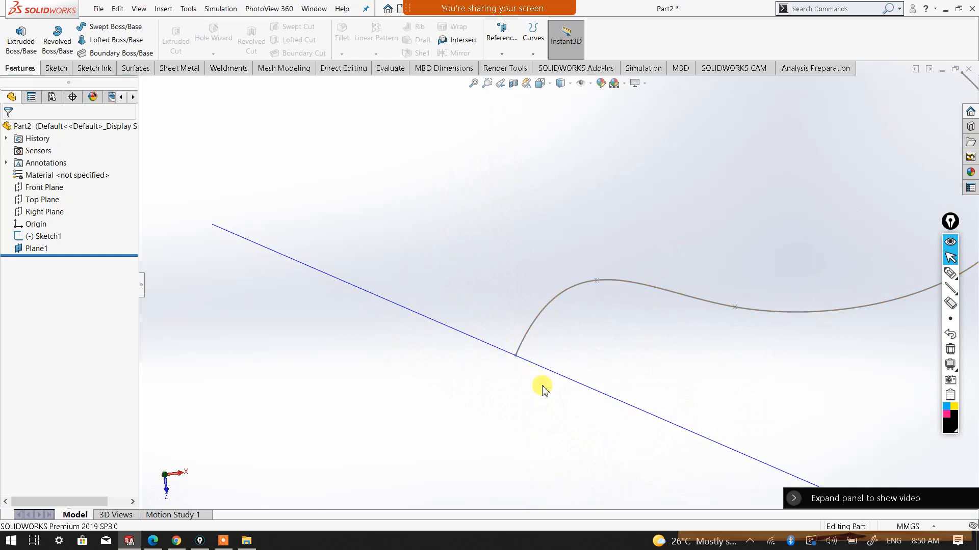
middle_drag(585, 361, 526, 277)
scroll(572, 192, up, 2)
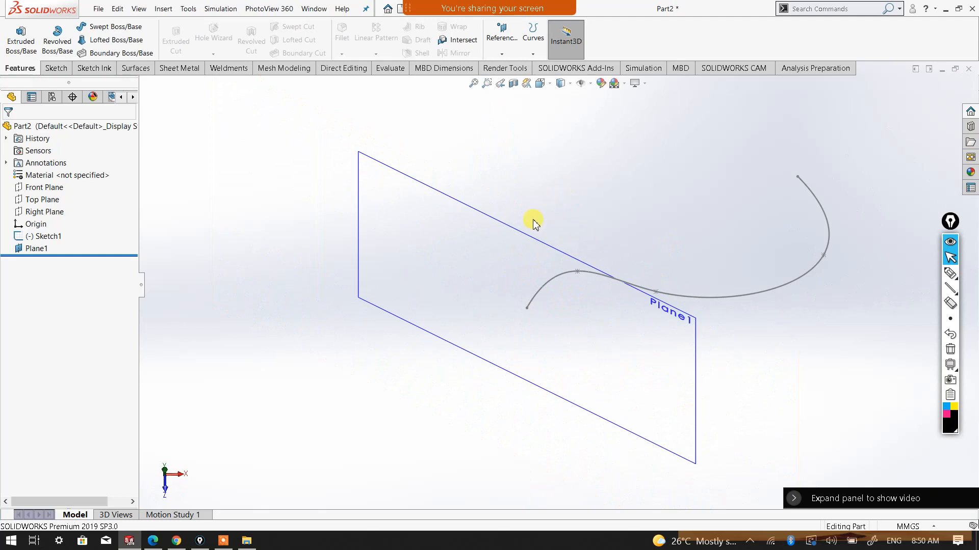
click(522, 235)
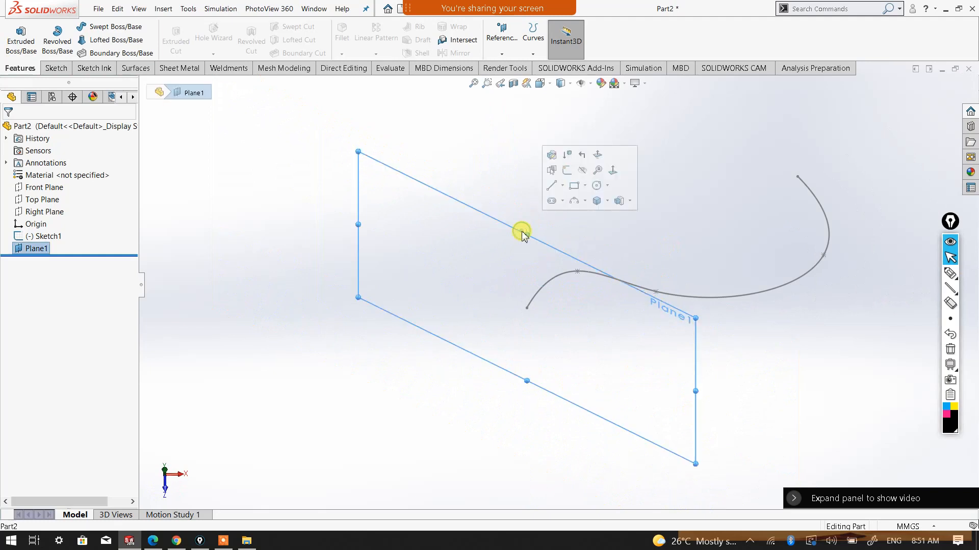
click(55, 68)
click(17, 32)
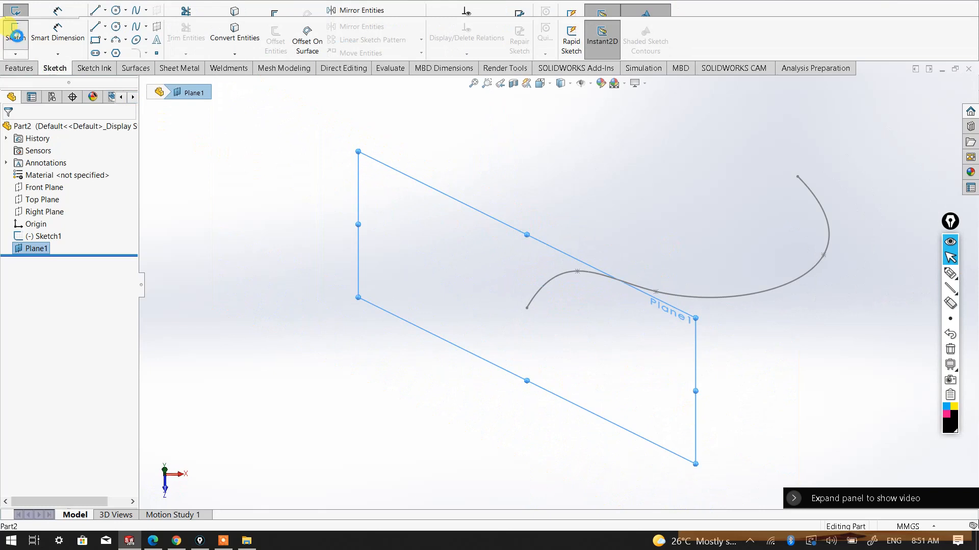
click(541, 84)
click(598, 141)
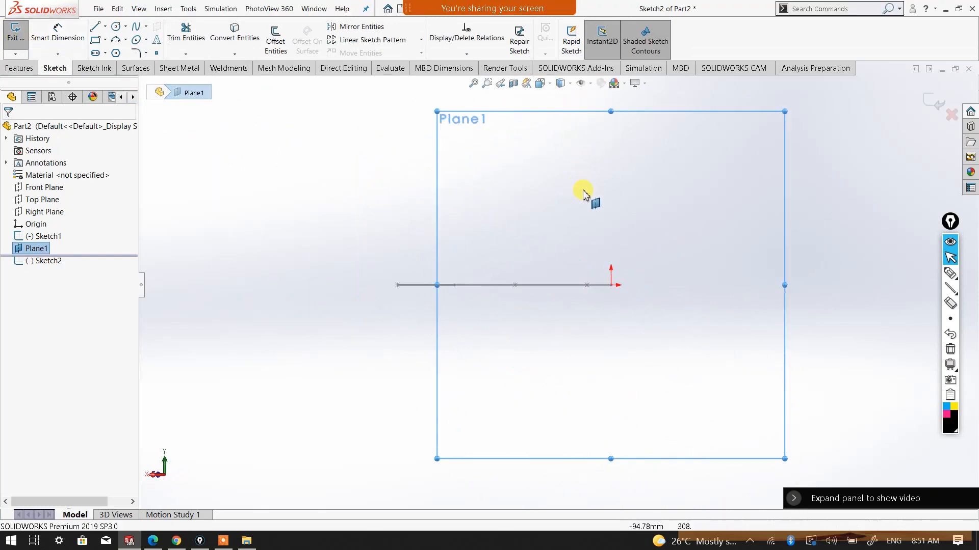
Sketch a circle about 77 mm in diameter centred on the origin at the spline's start point
scroll(657, 299, down, 2)
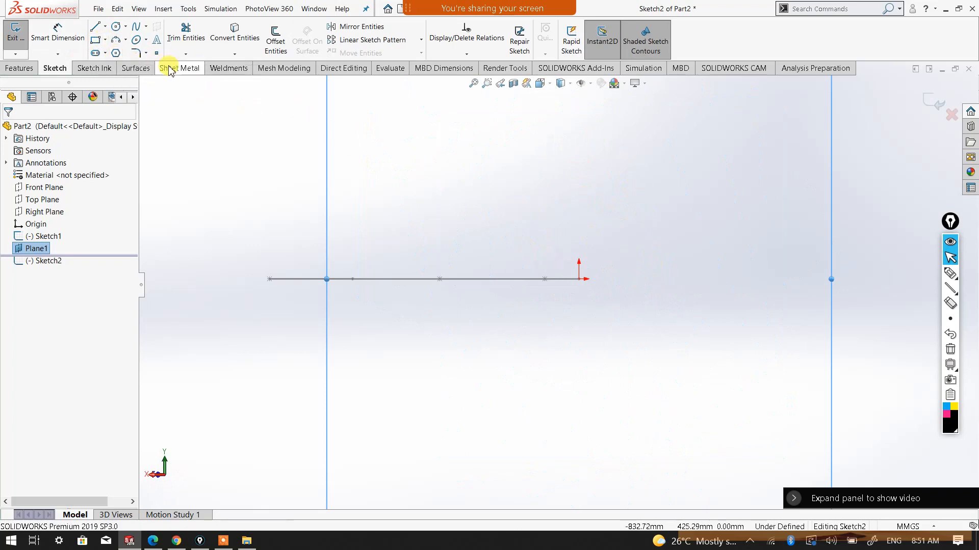
click(118, 30)
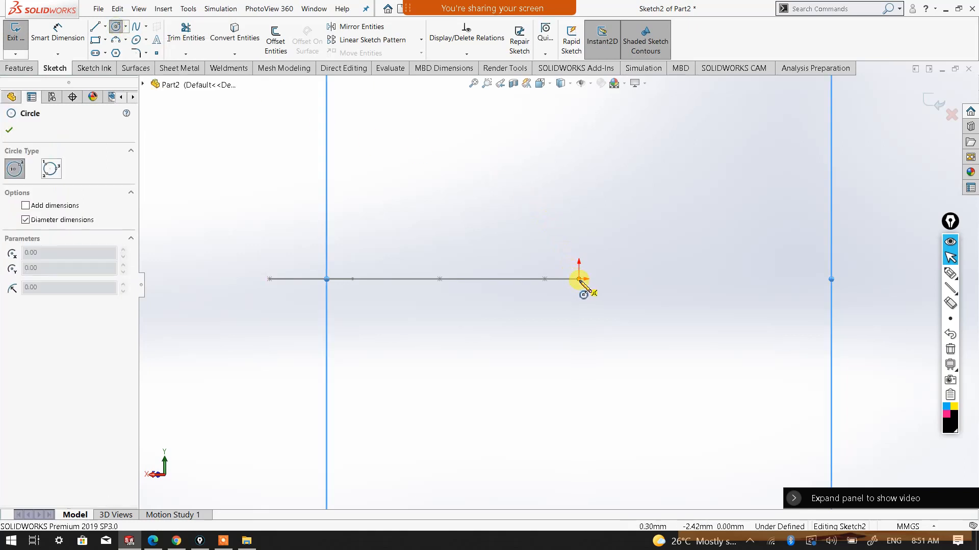
drag(579, 279, 596, 281)
Dimension the circle's diameter at 20 mm with Smart Dimension and exit the profile sketch
right_click(595, 267)
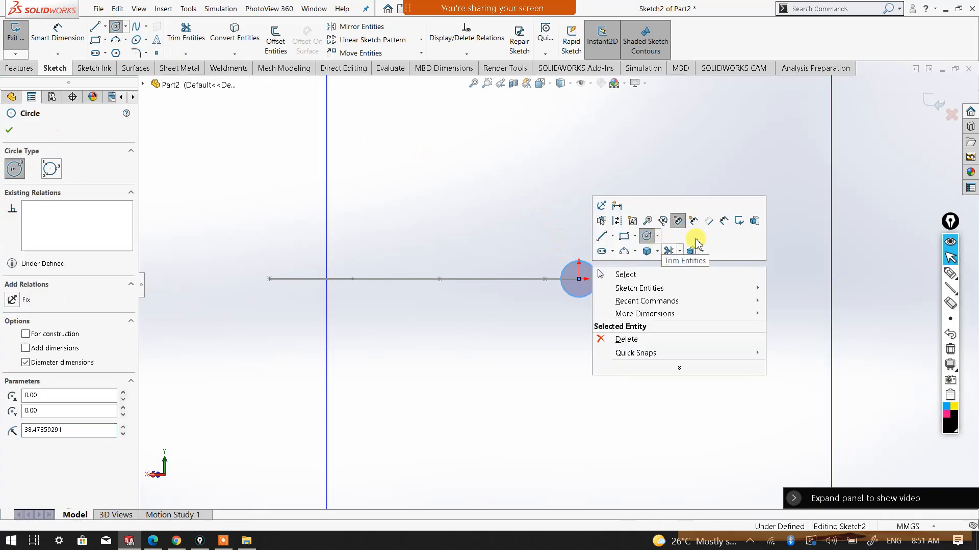
click(723, 223)
middle_drag(463, 247, 473, 308)
scroll(542, 171, up, 1)
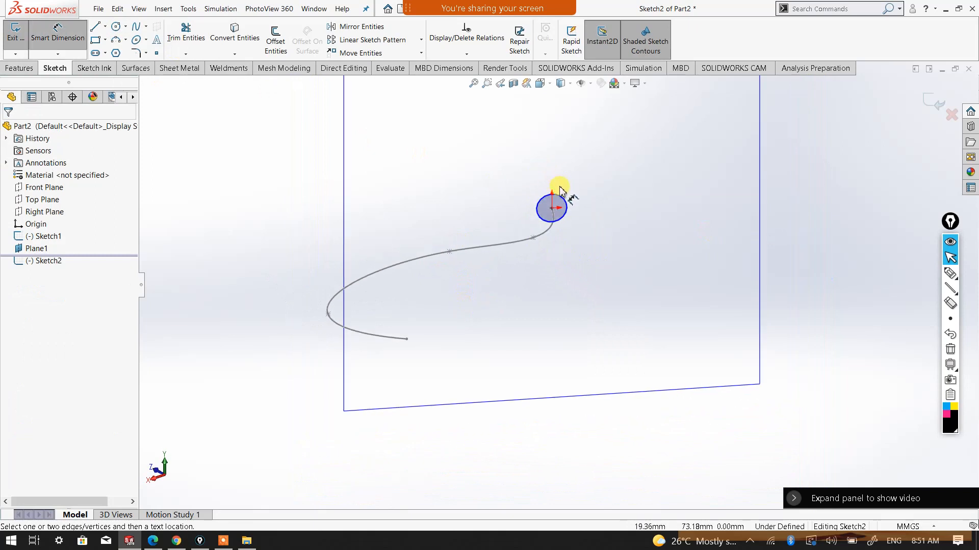
click(563, 201)
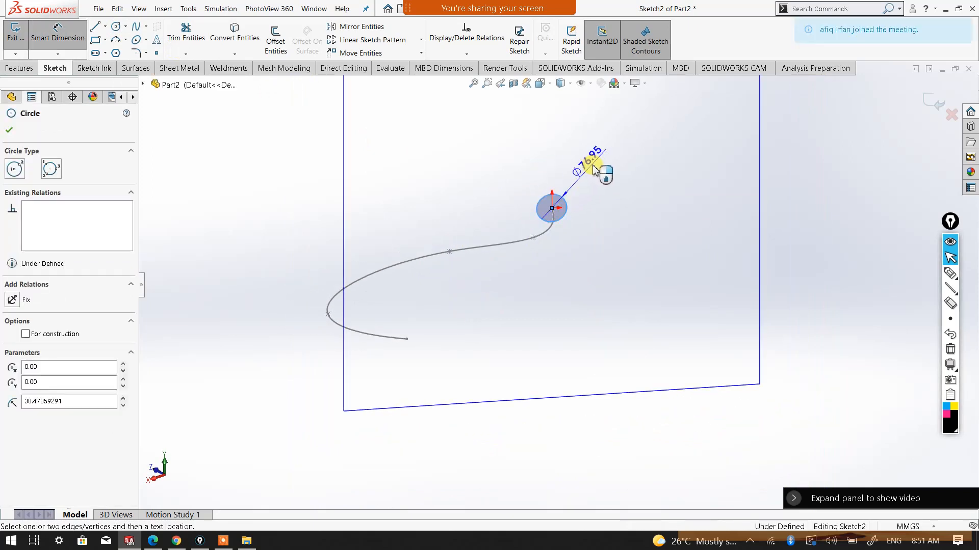
click(594, 171)
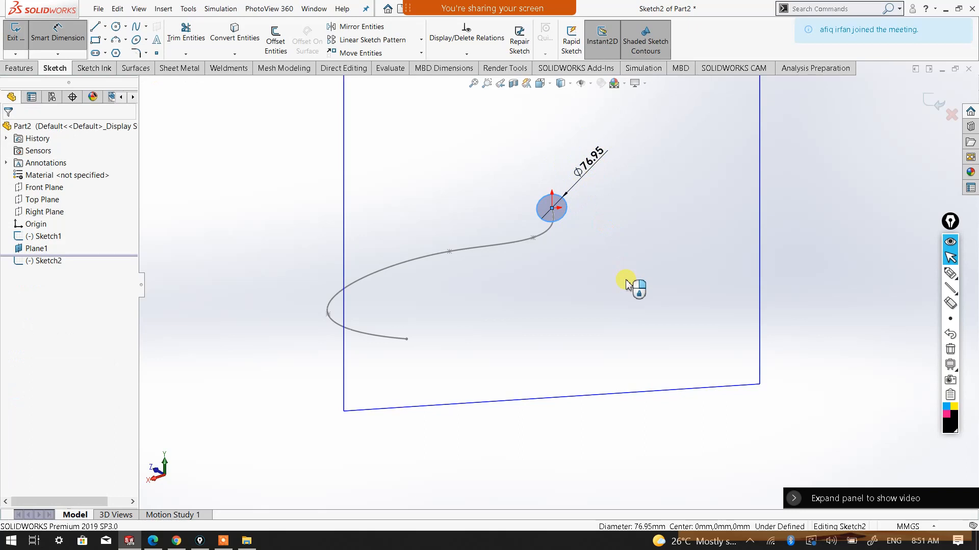
text(20)
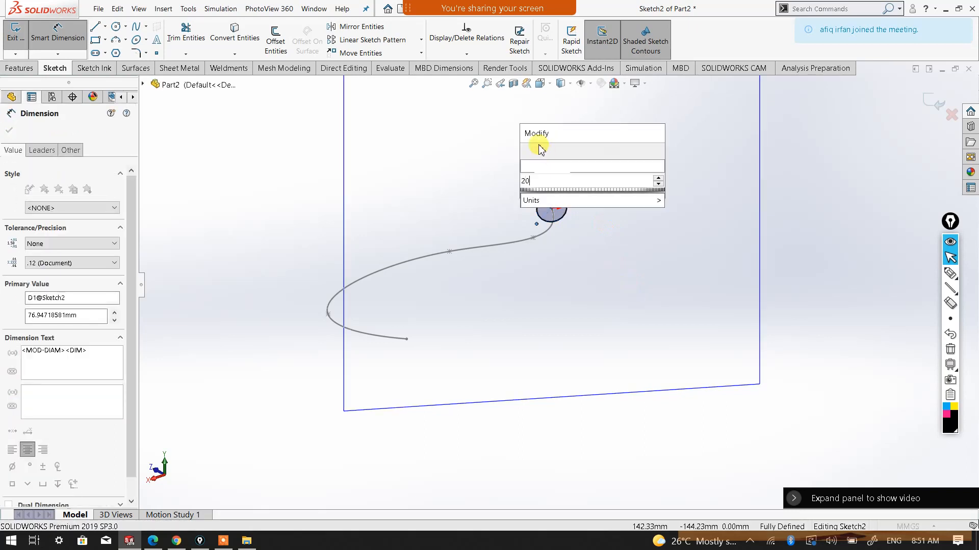
click(526, 151)
mouse_move(464, 240)
middle_down()
mouse_move(467, 225)
mouse_move(408, 288)
mouse_move(484, 265)
mouse_move(507, 286)
mouse_move(444, 271)
mouse_move(427, 278)
mouse_move(444, 269)
middle_up()
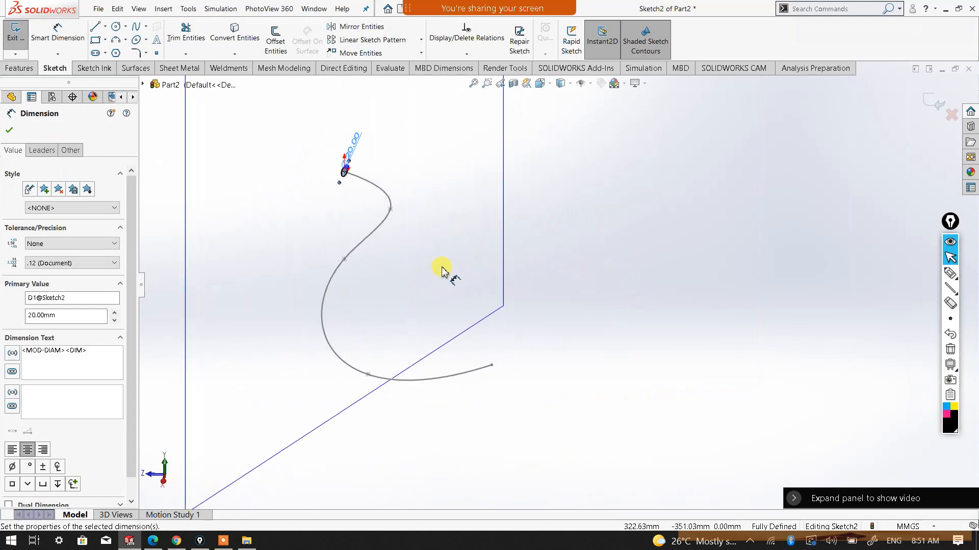
click(9, 130)
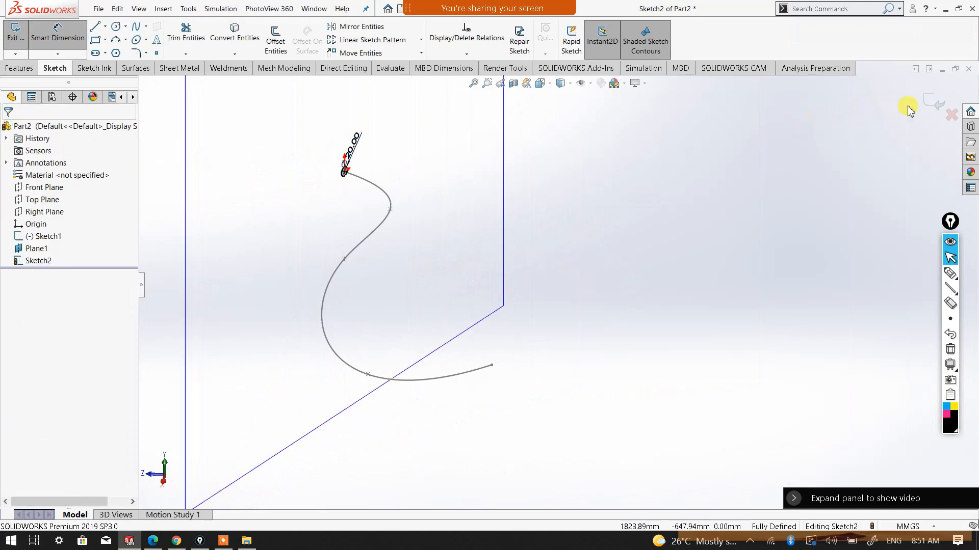
click(927, 105)
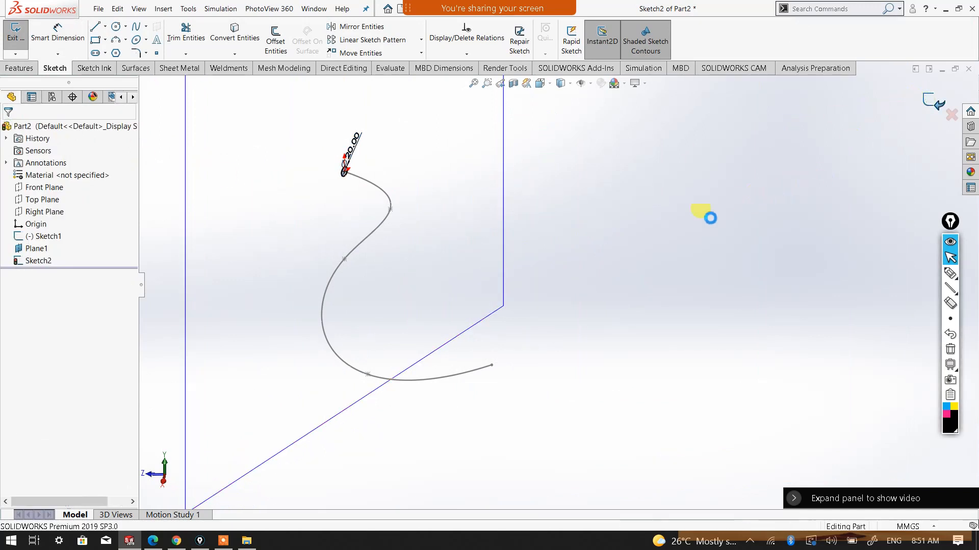
Hide the reference plane at the spline's start
click(604, 253)
scroll(556, 281, up, 4)
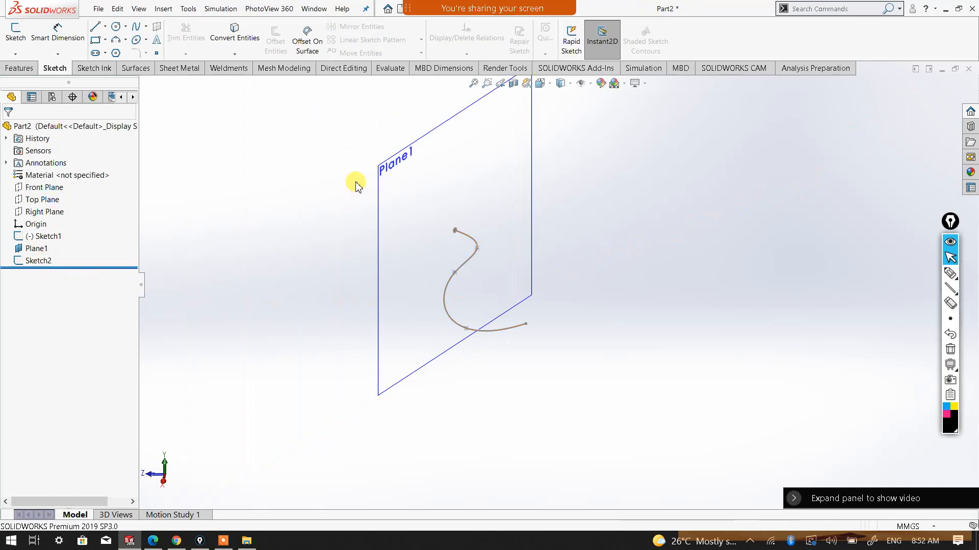
right_click(384, 170)
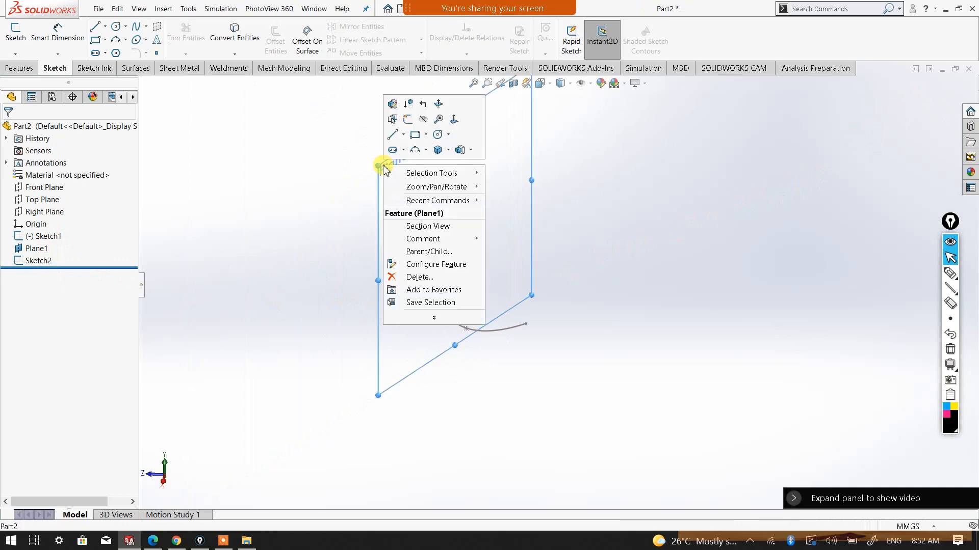
click(423, 122)
Create a Swept Boss/Base using the 20 mm circle sketch as profile and the spline sketch as path
scroll(370, 259, down, 2)
scroll(552, 282, down, 1)
middle_drag(605, 320, 494, 290)
click(21, 69)
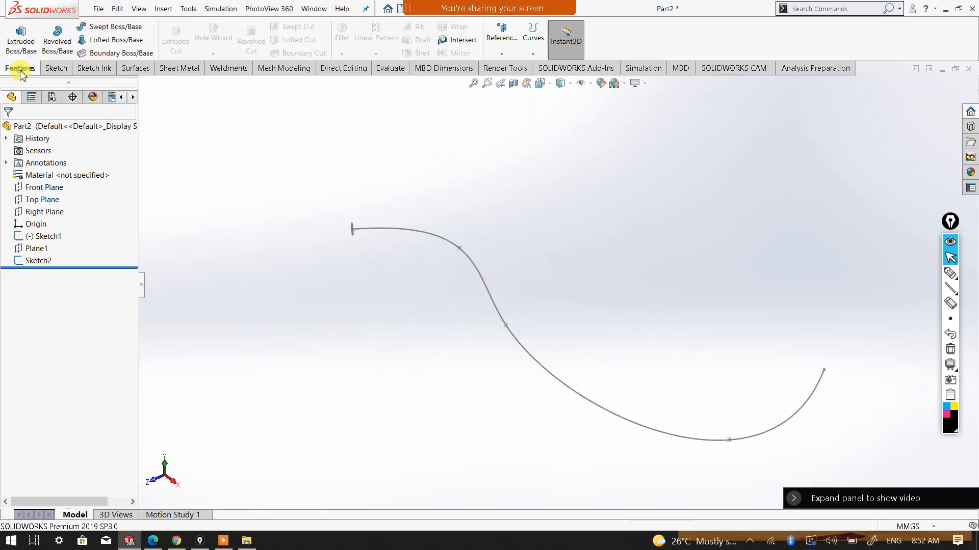
click(104, 28)
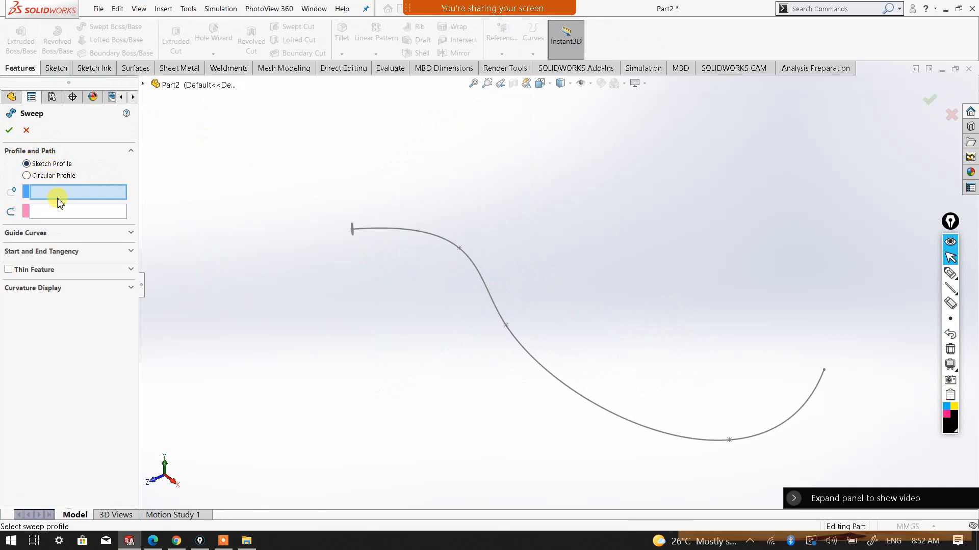
middle_drag(343, 253, 335, 314)
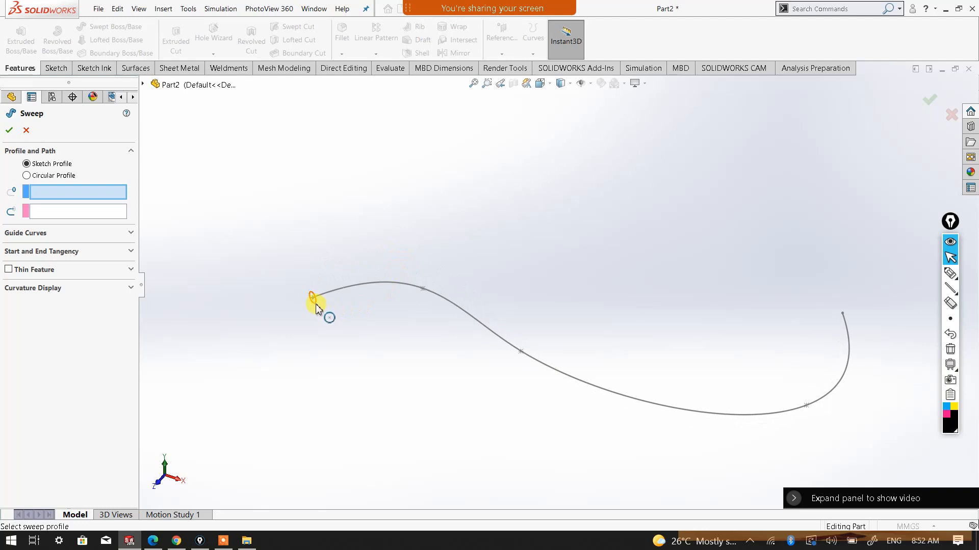
click(315, 300)
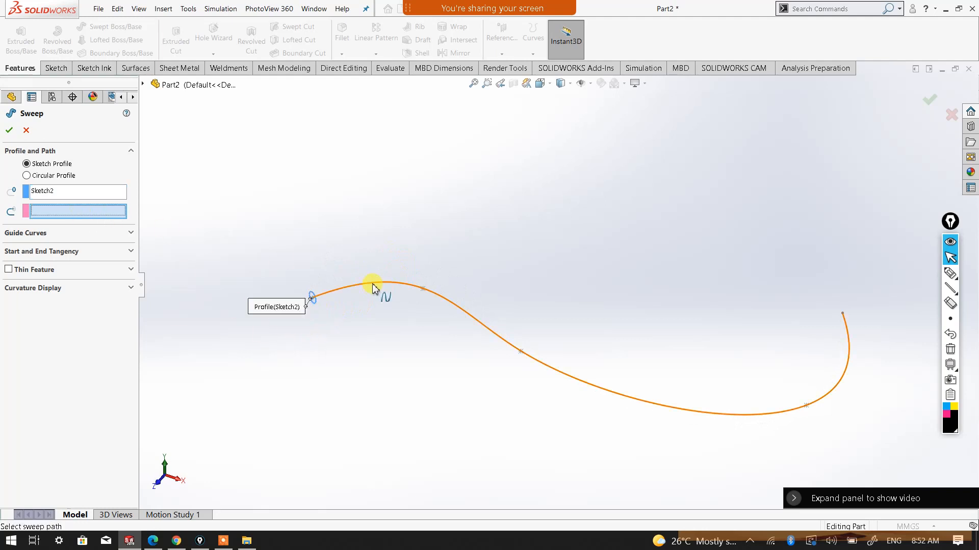
click(506, 343)
middle_drag(447, 402, 367, 343)
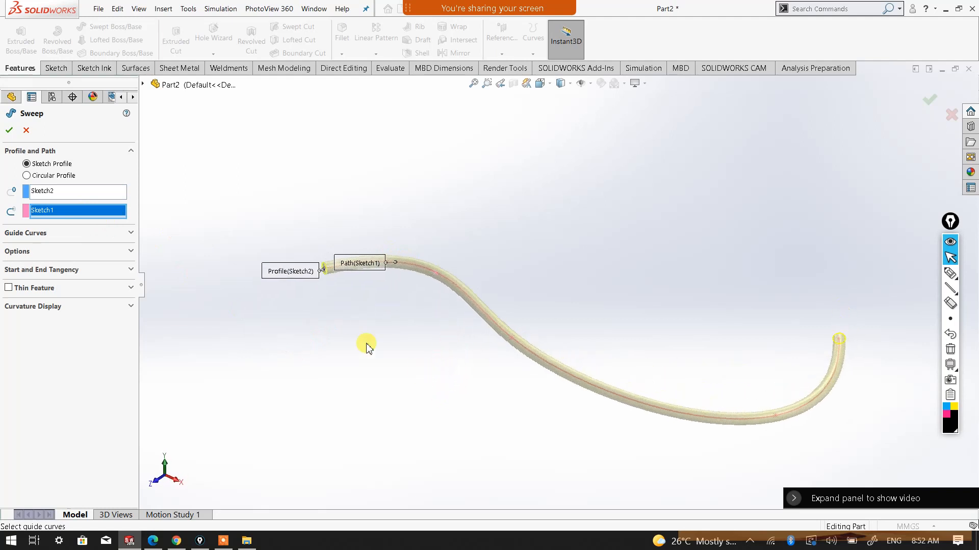
click(10, 131)
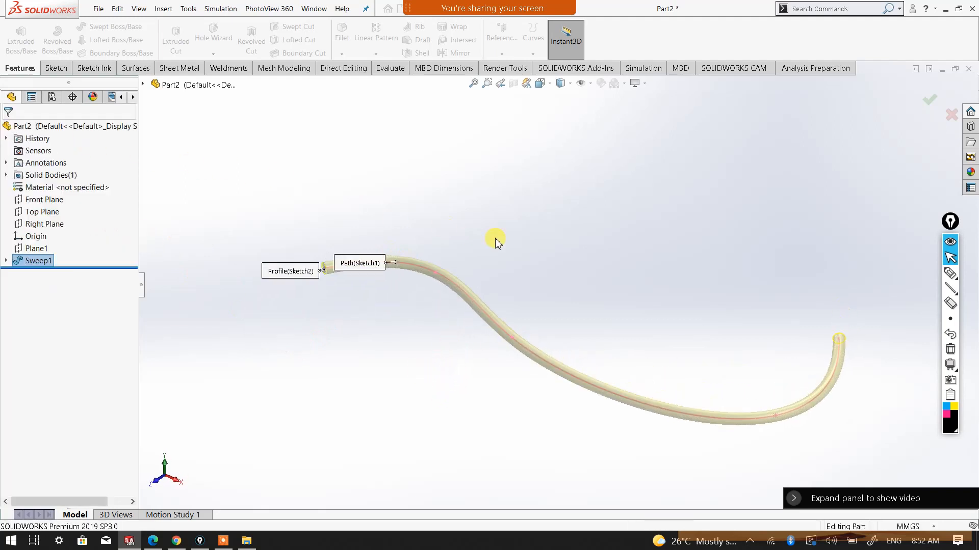
Set up a Shell on the swept rod with a 2 mm wall thickness and the preview shown
middle_drag(719, 361, 548, 326)
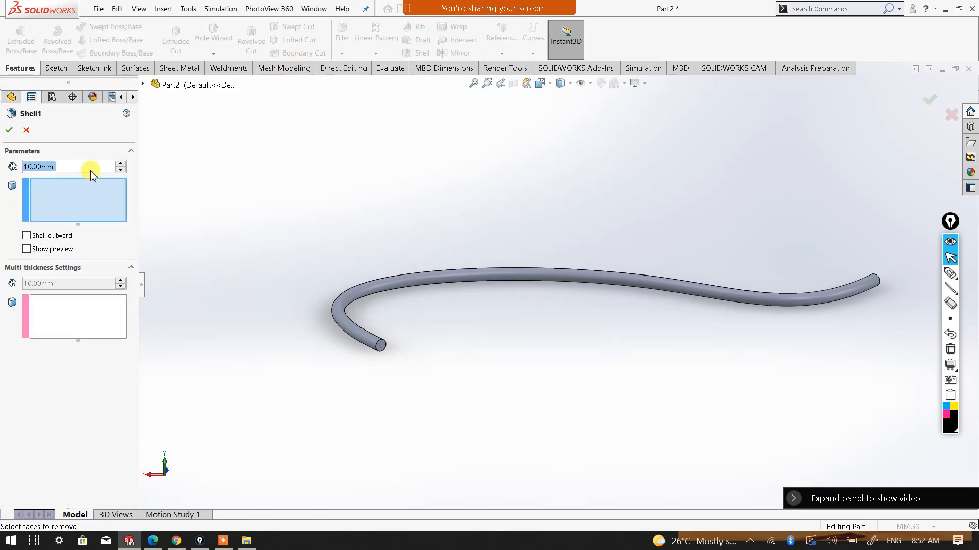
text(2)
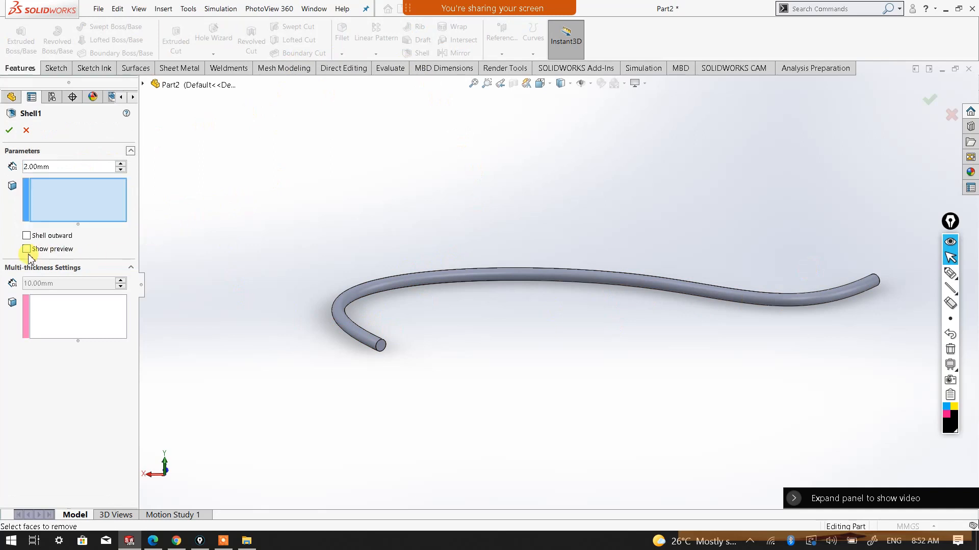
click(27, 249)
Choose both circular end faces of the rod as faces to remove and complete the shell
scroll(390, 345, down, 2)
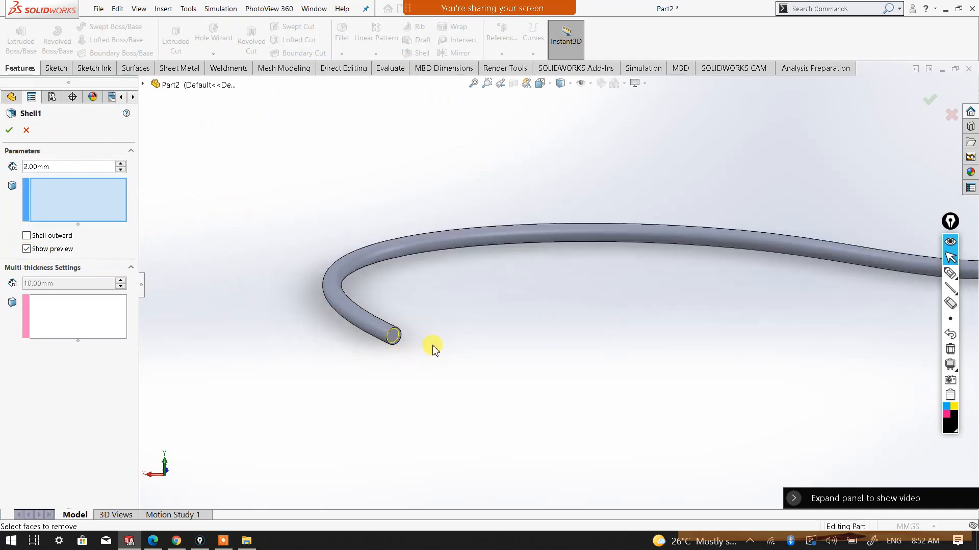
scroll(484, 288, down, 1)
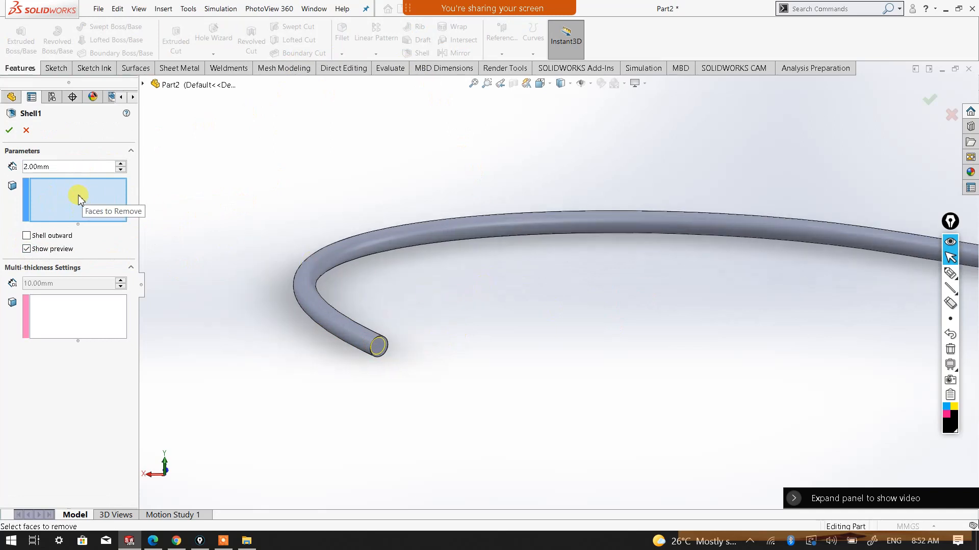
scroll(406, 359, down, 1)
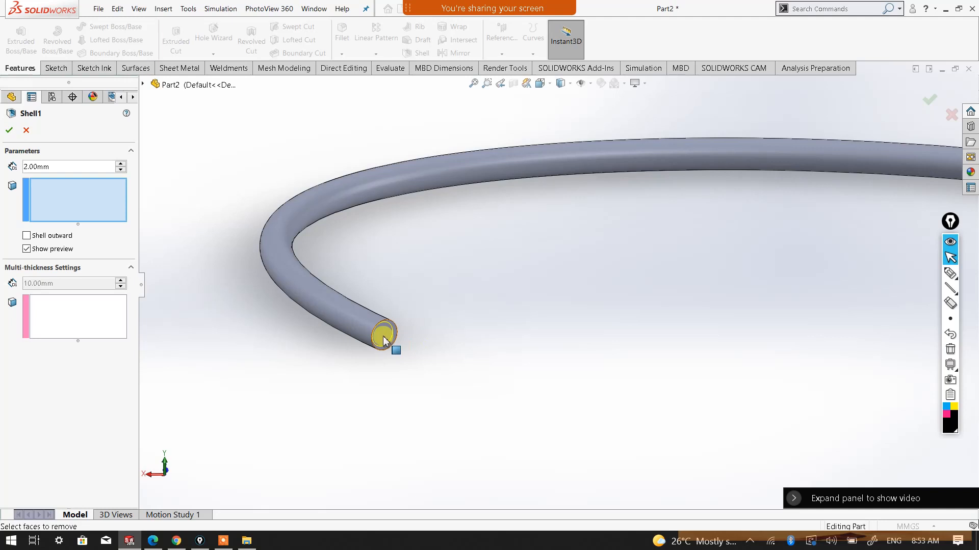
click(383, 340)
scroll(554, 350, up, 4)
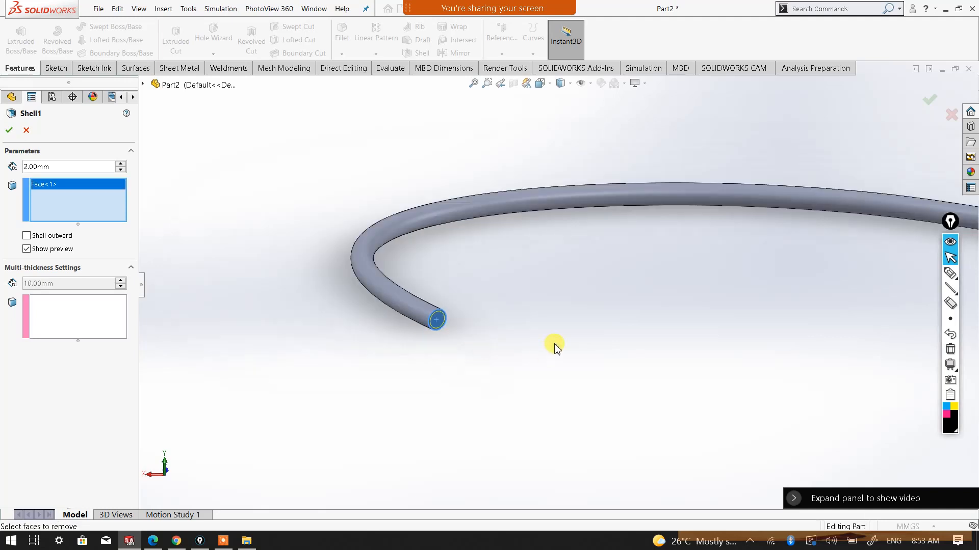
middle_drag(778, 299, 591, 335)
scroll(591, 334, down, 8)
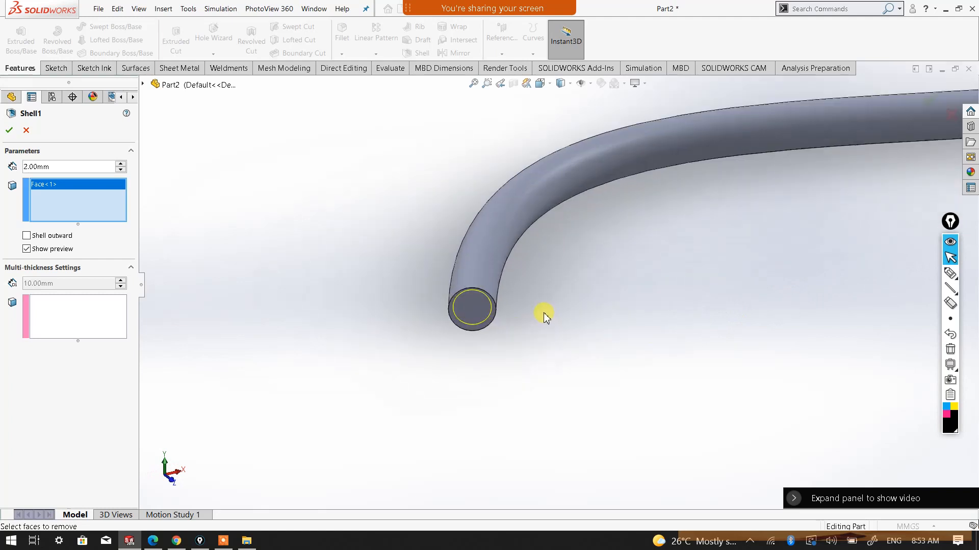
click(468, 313)
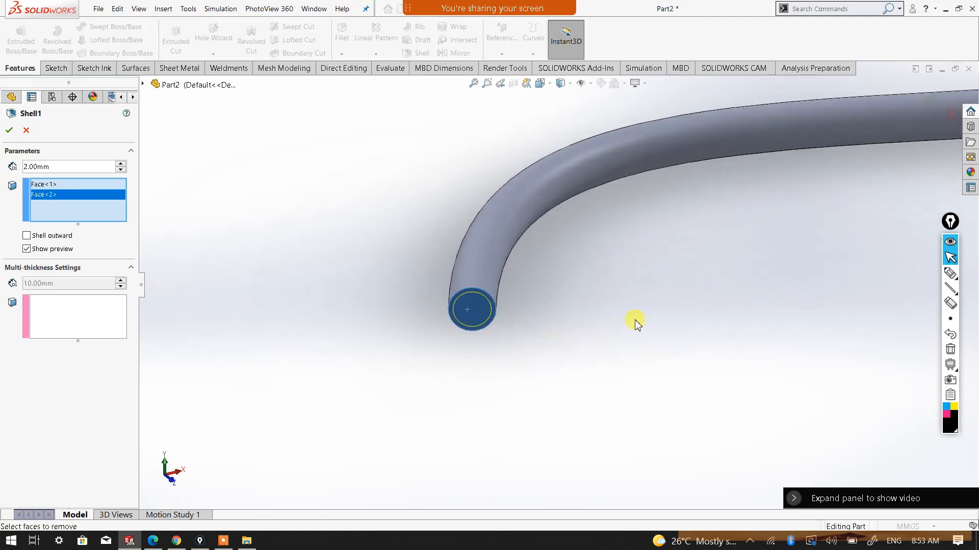
scroll(636, 324, up, 10)
scroll(810, 240, down, 3)
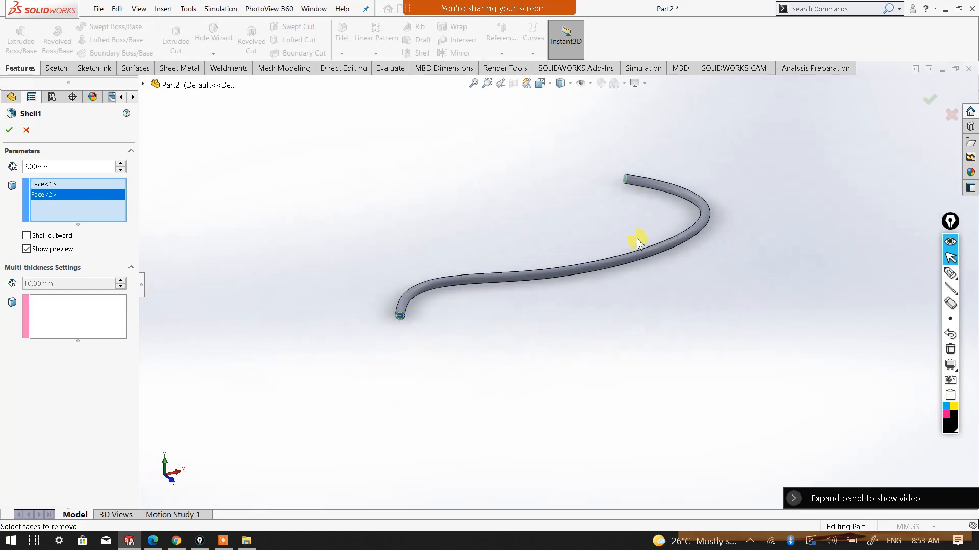
click(11, 131)
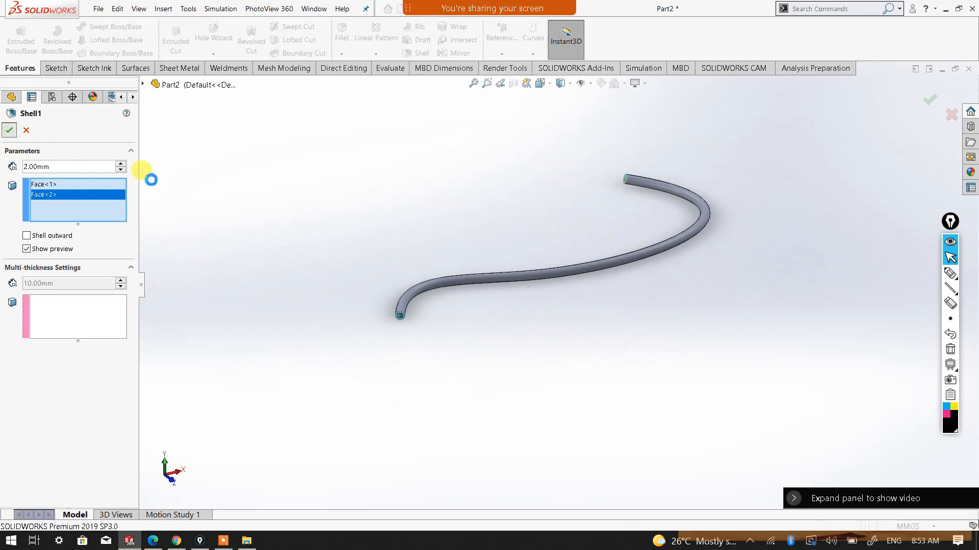
click(392, 235)
Apply a red colour appearance from the standard swatches to the whole part
scroll(448, 308, down, 5)
middle_drag(391, 300, 213, 213)
scroll(448, 302, up, 4)
scroll(411, 243, down, 2)
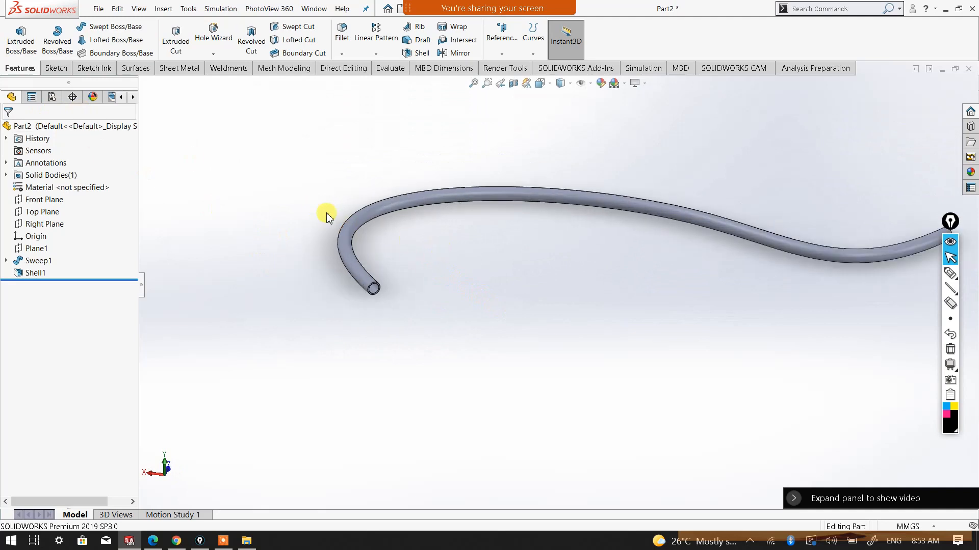
right_click(87, 128)
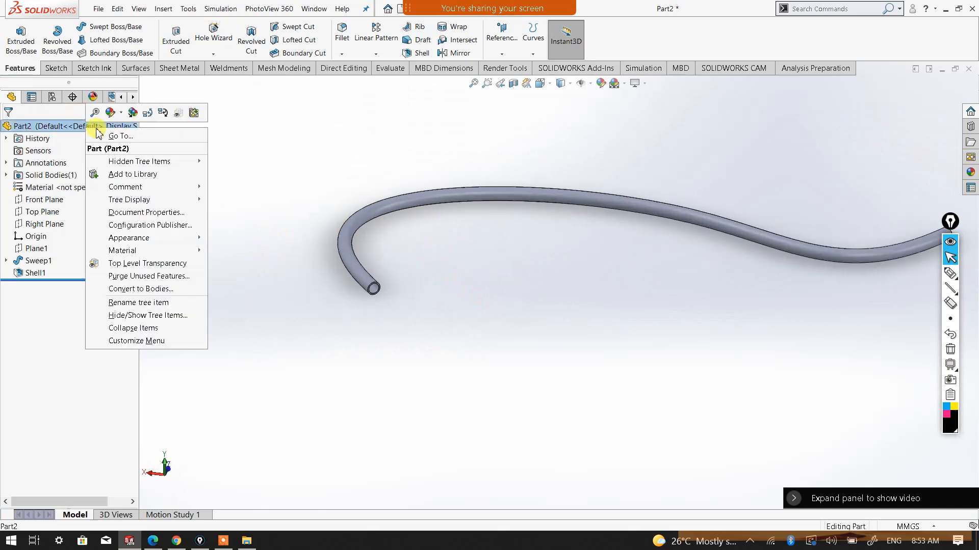
click(122, 113)
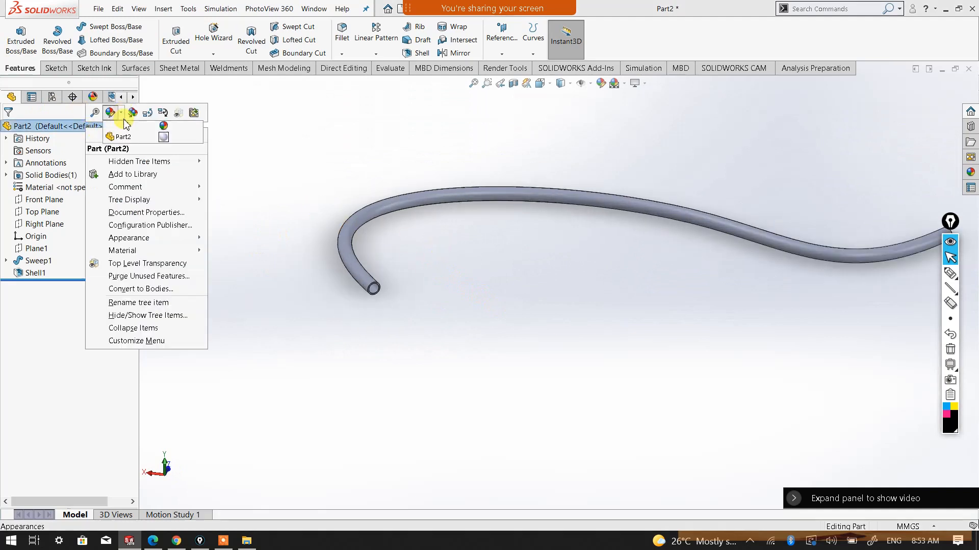
click(127, 137)
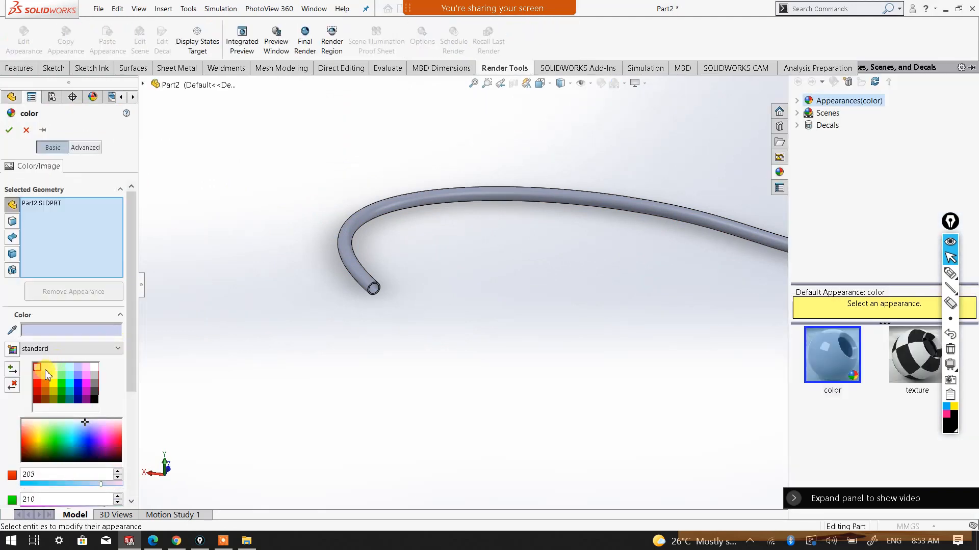
click(41, 382)
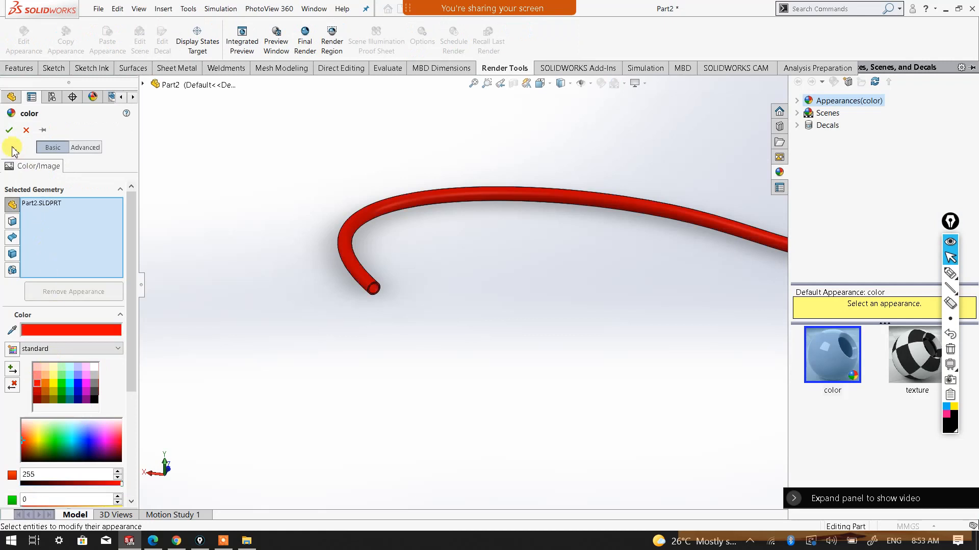
click(8, 133)
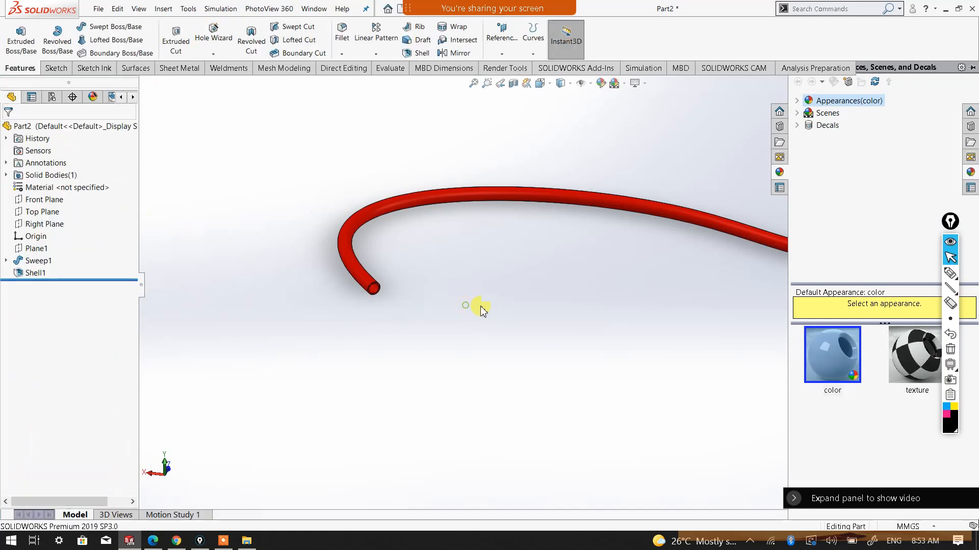
Inspect the red tube's open end and overall shape, finishing in the Top view
middle_drag(540, 309, 427, 263)
scroll(569, 282, up, 10)
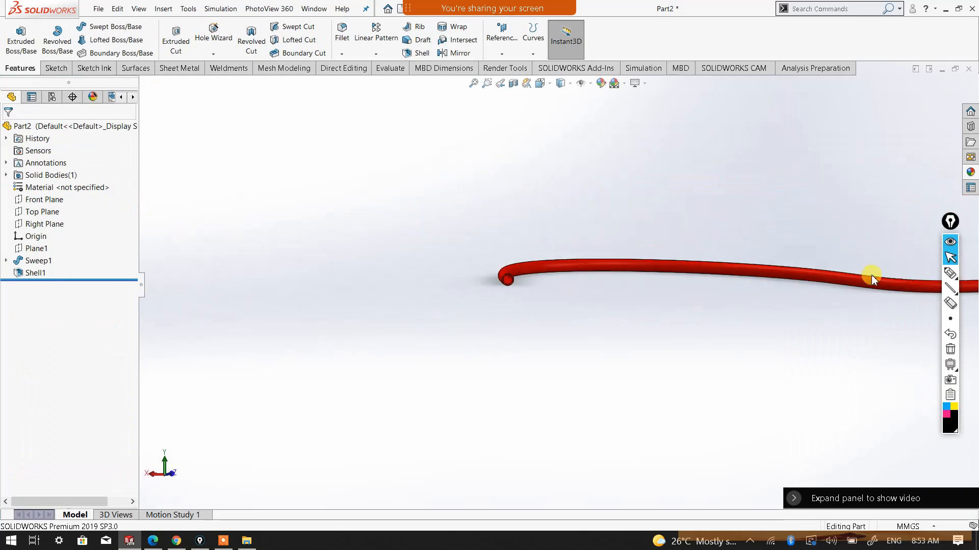
middle_drag(862, 288, 444, 269)
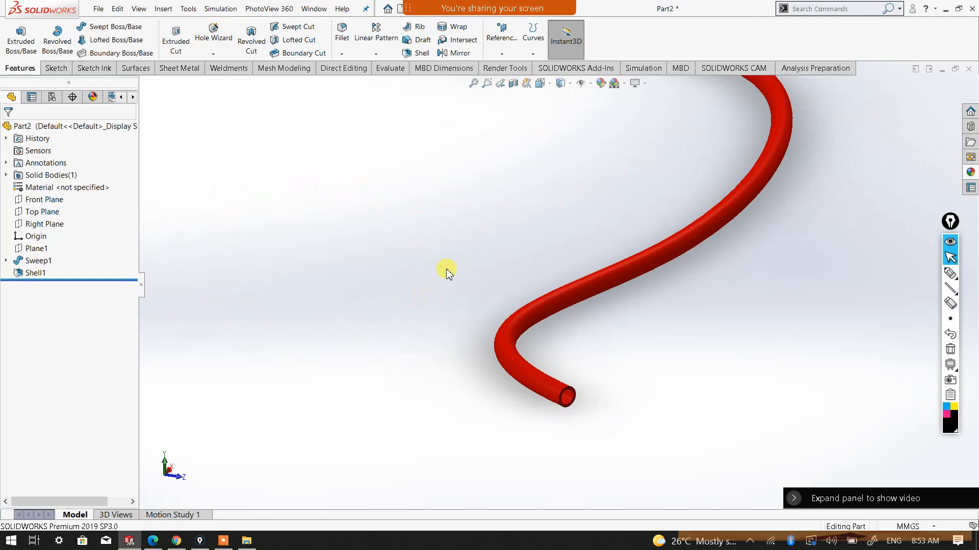
click(540, 83)
click(568, 127)
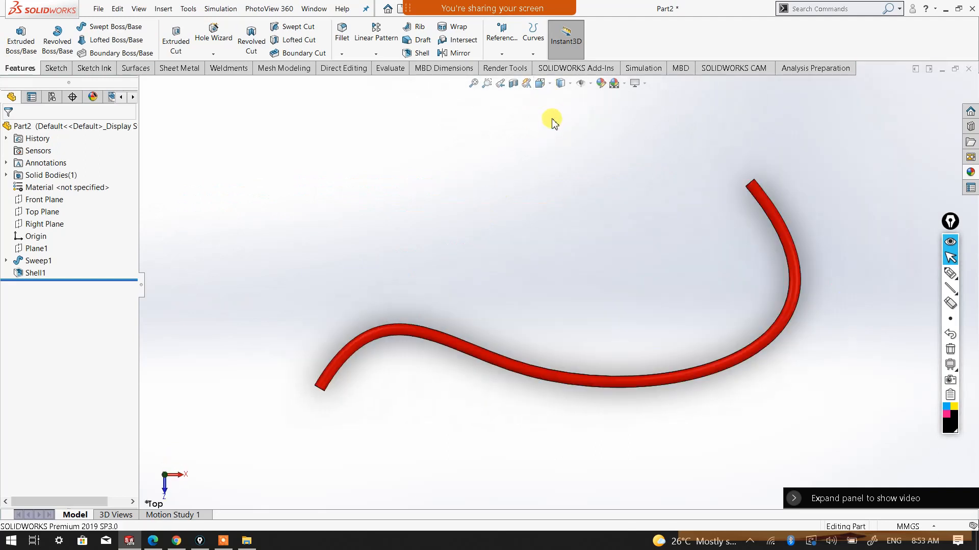
Display the tube in wireframe and examine its wall at both ends, finishing in the isometric view
click(560, 85)
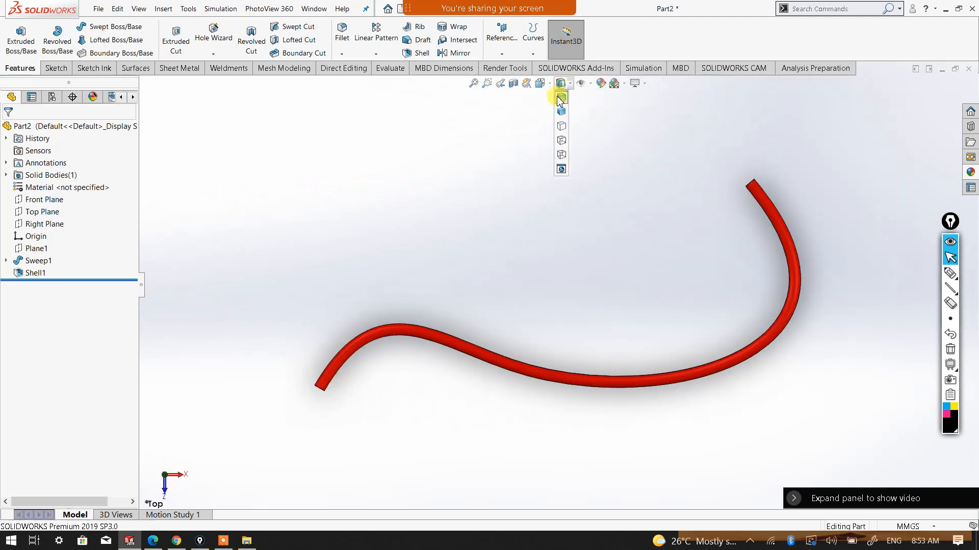
click(560, 155)
scroll(433, 344, down, 4)
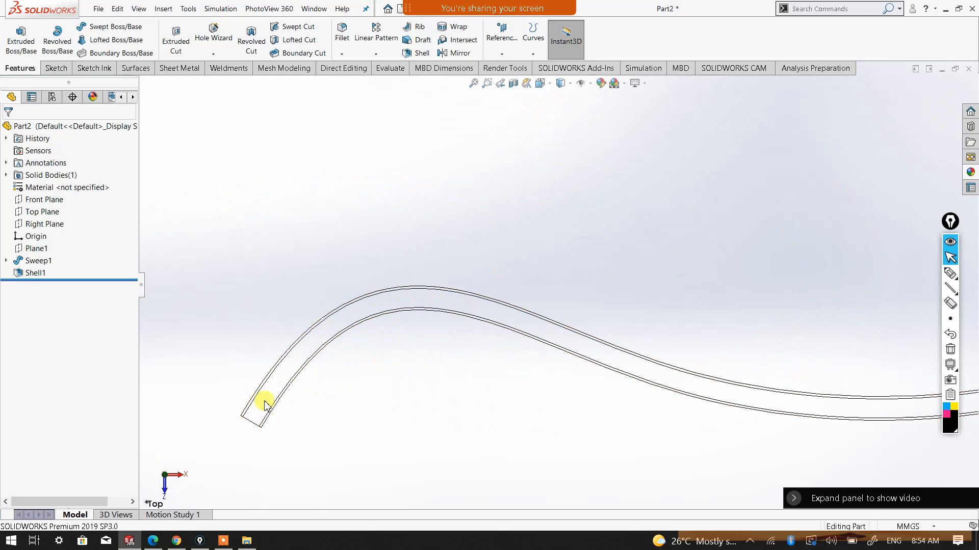
scroll(657, 376, up, 3)
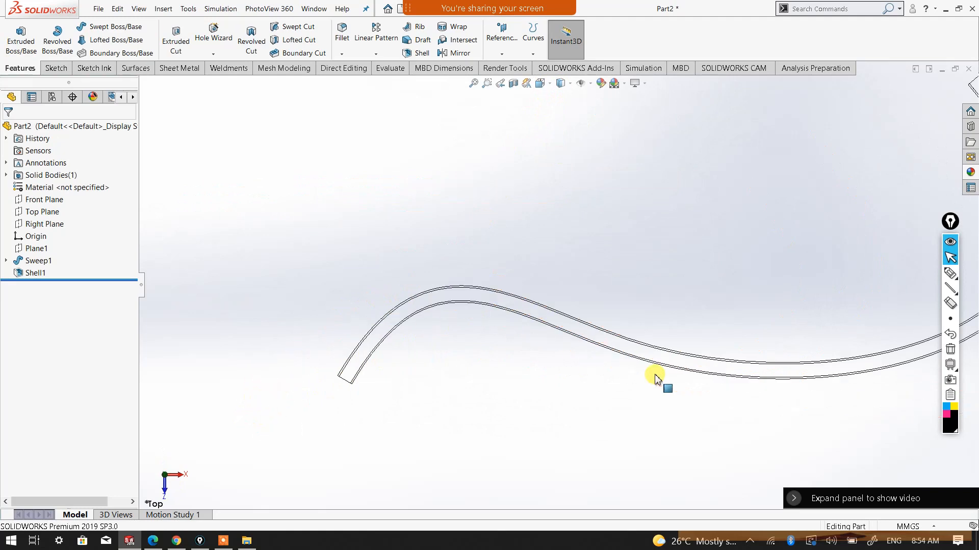
scroll(783, 321, up, 1)
scroll(793, 192, down, 4)
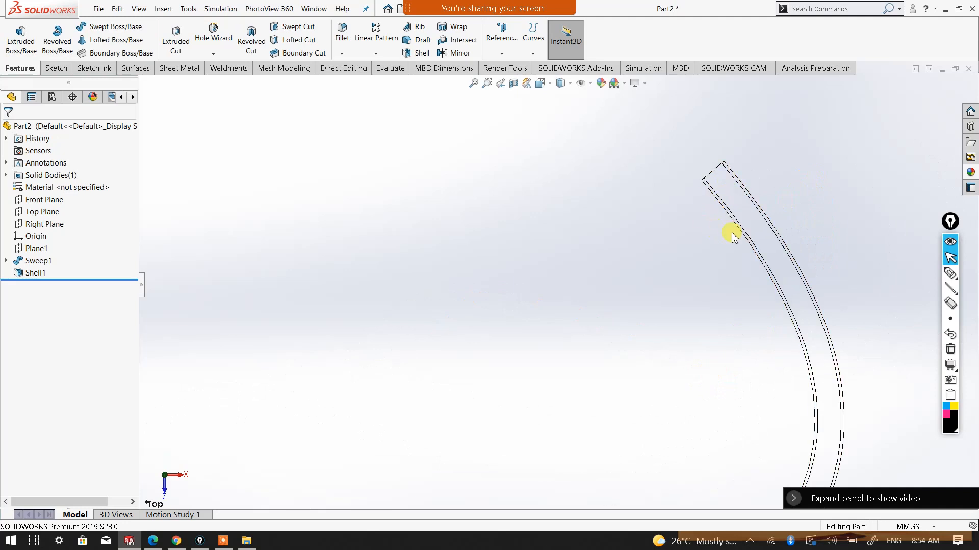
click(540, 84)
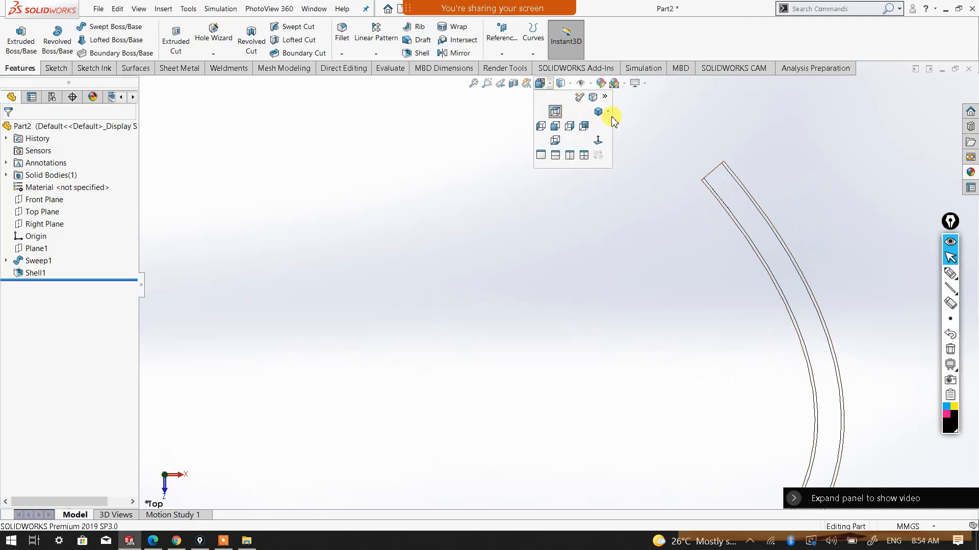
click(607, 112)
click(614, 120)
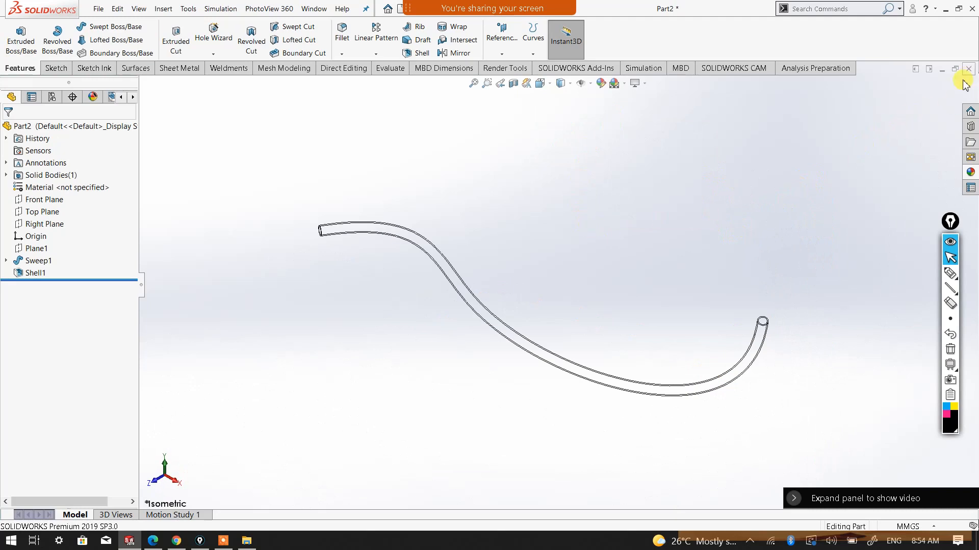
Close the tube document and create a new part
click(969, 70)
click(471, 286)
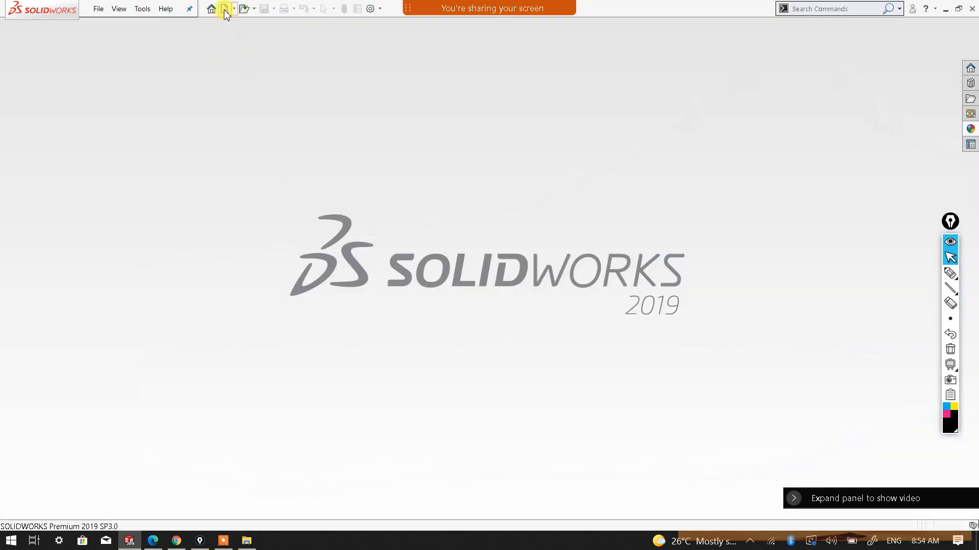
key(ctrl+n)
click(340, 202)
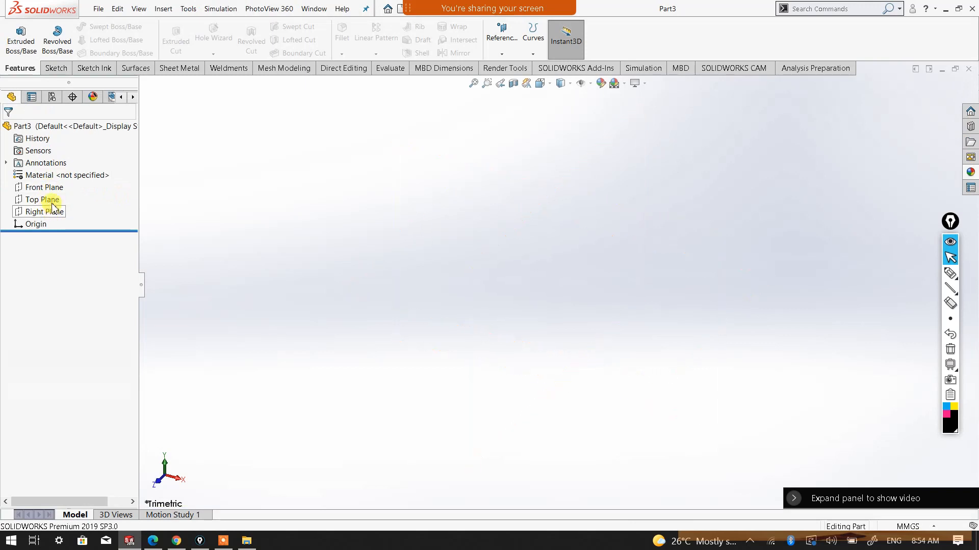
On the Top Plane, sketch three connected lines from the origin: one sloping down, one horizontal about 277 mm long, and one sloping up about 108 mm high
click(50, 200)
click(99, 199)
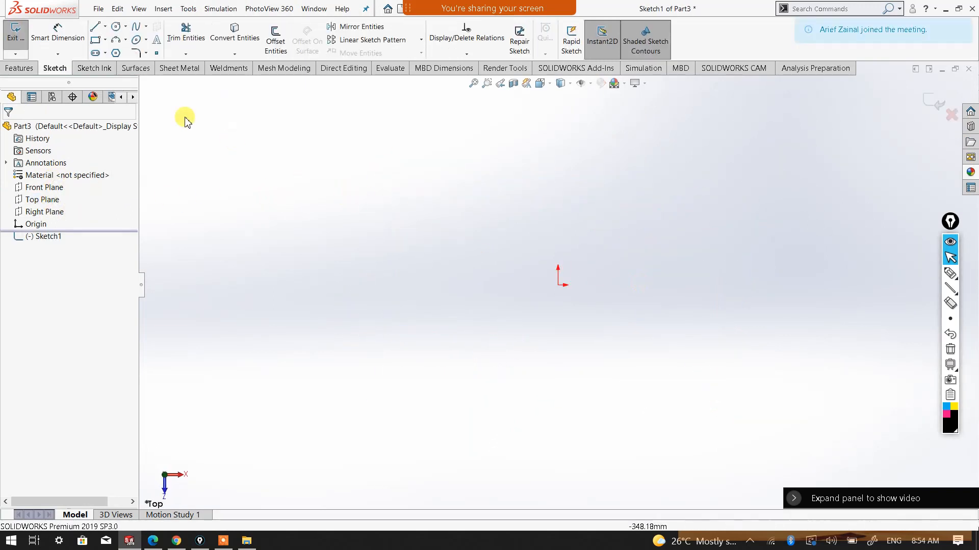
click(95, 27)
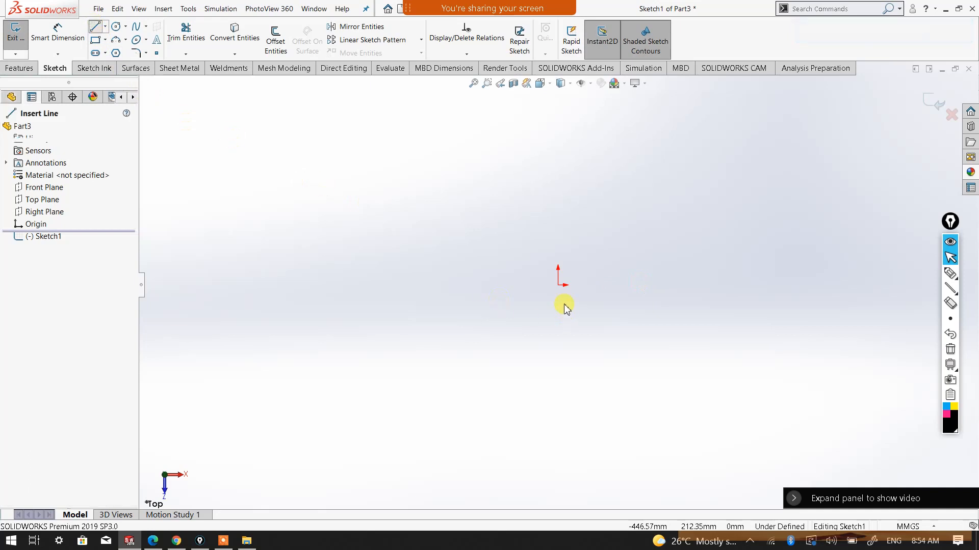
click(558, 285)
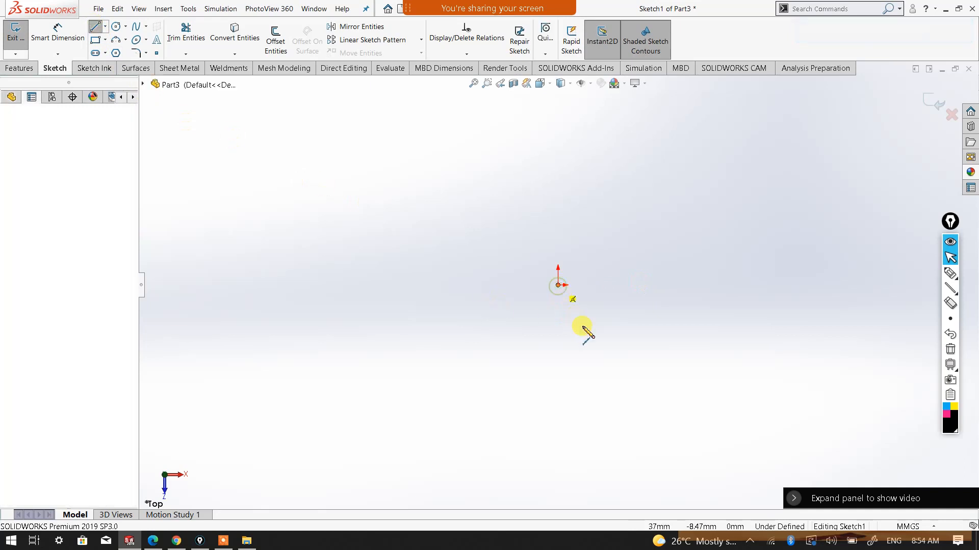
click(611, 378)
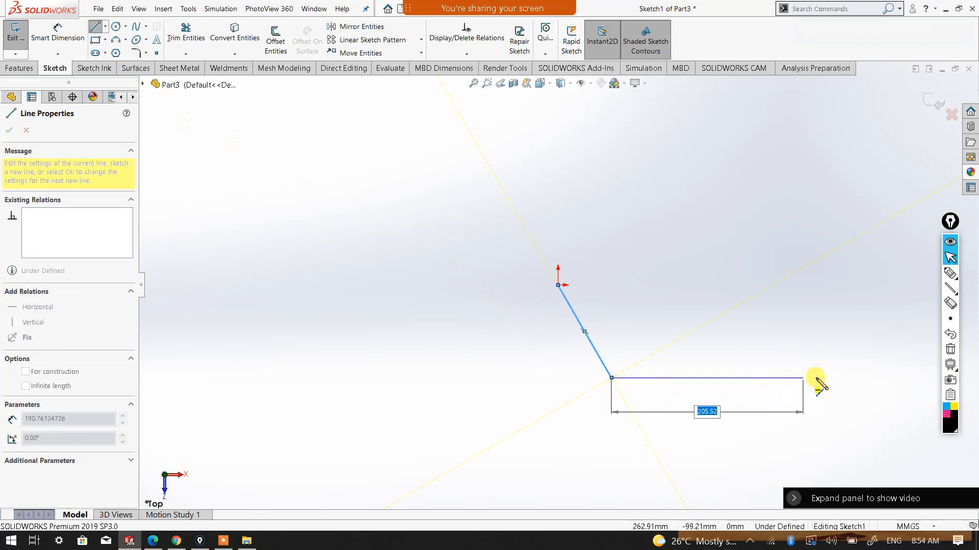
click(870, 378)
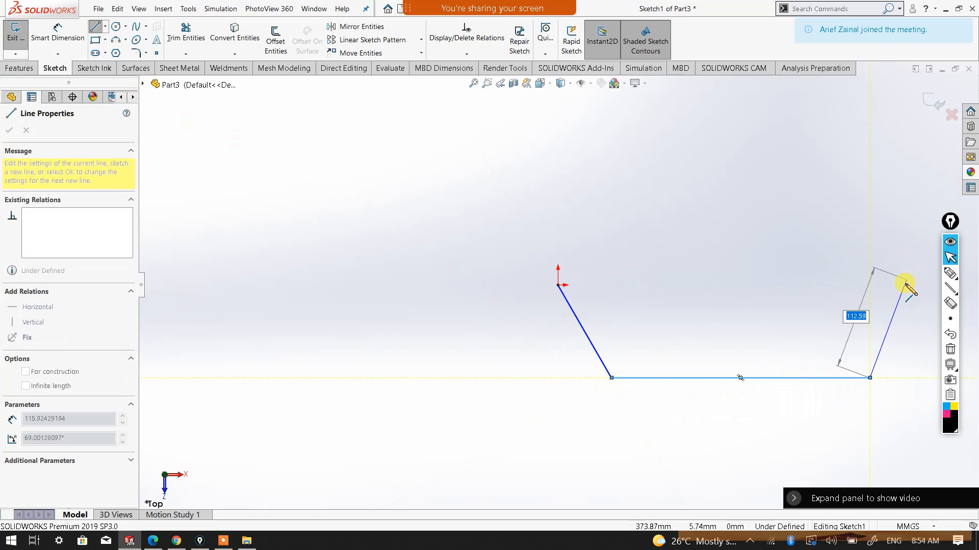
right_click(906, 288)
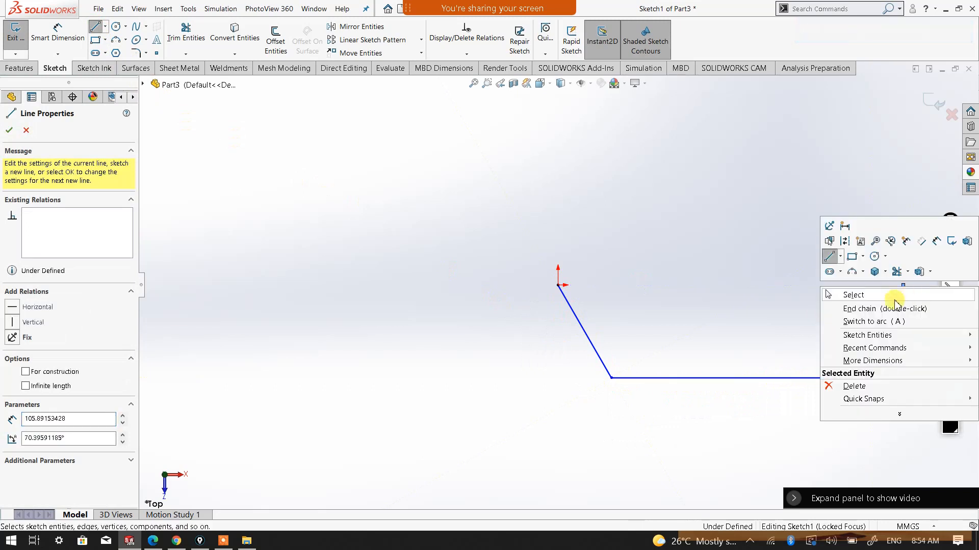
click(899, 297)
Dimension the horizontal line's length to 300 mm
scroll(800, 297, up, 3)
scroll(727, 301, down, 3)
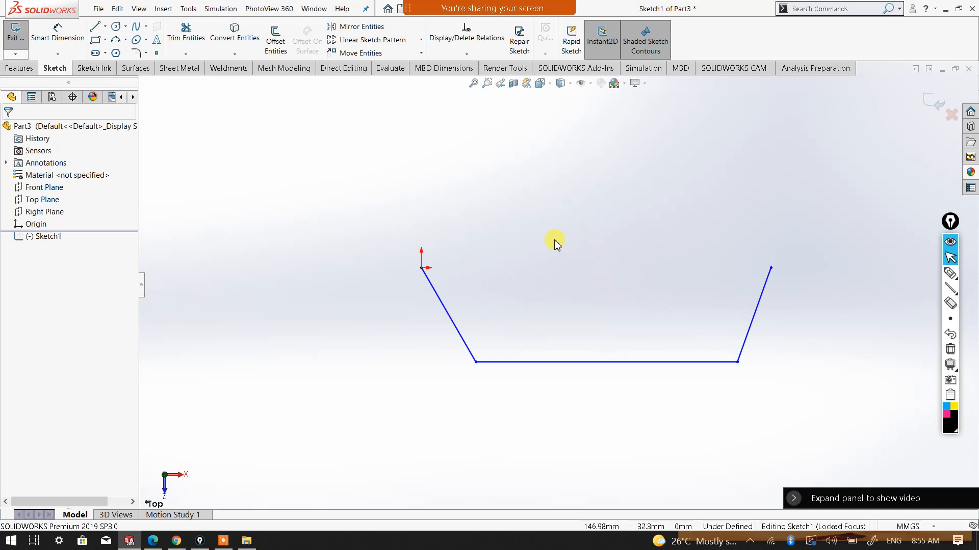
right_click(521, 246)
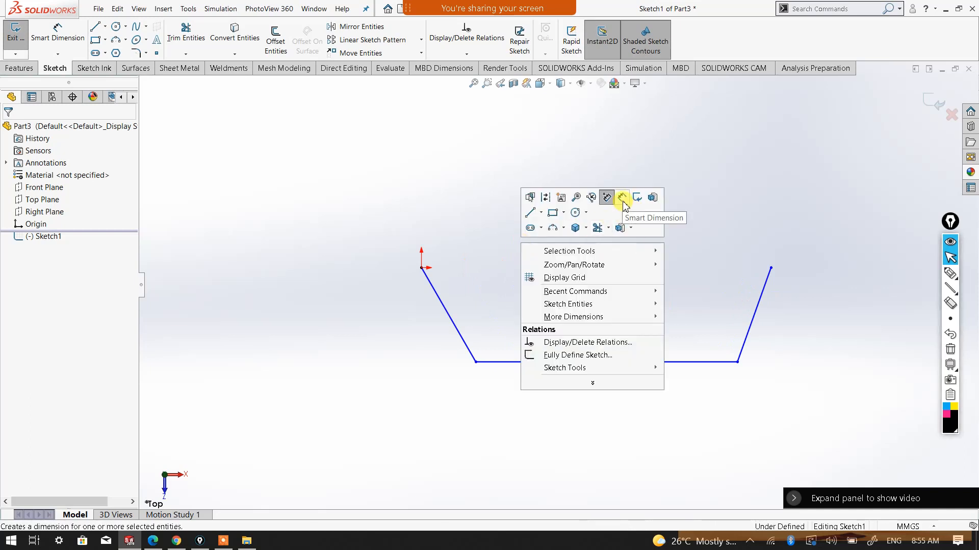
click(623, 200)
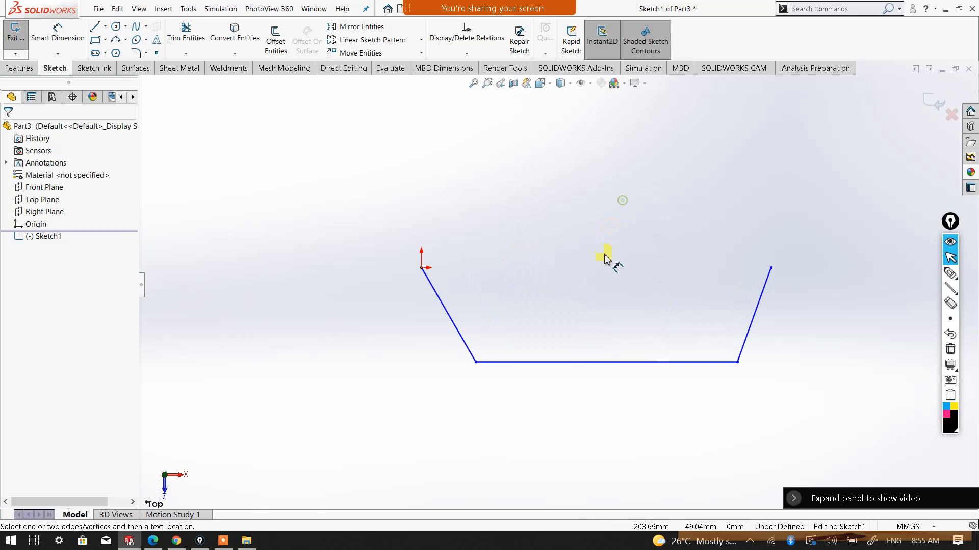
click(624, 362)
click(606, 413)
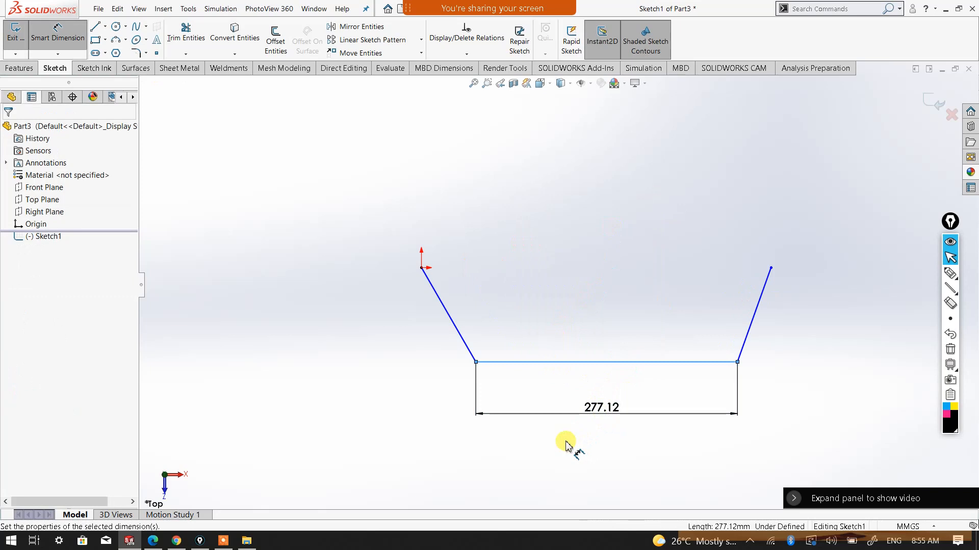
text(300)
click(535, 398)
click(410, 400)
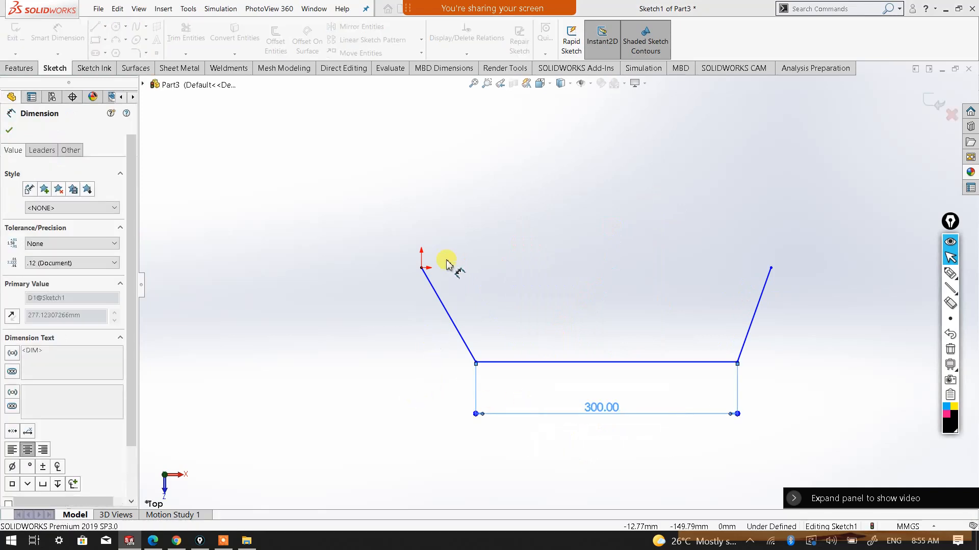
Dimension the vertical distance between the origin and the horizontal line to 100 mm
click(421, 268)
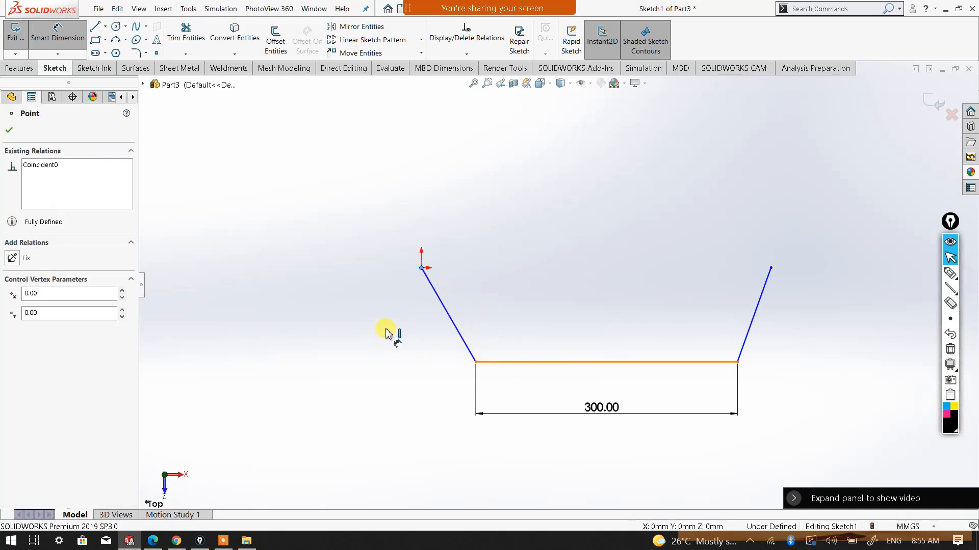
click(358, 316)
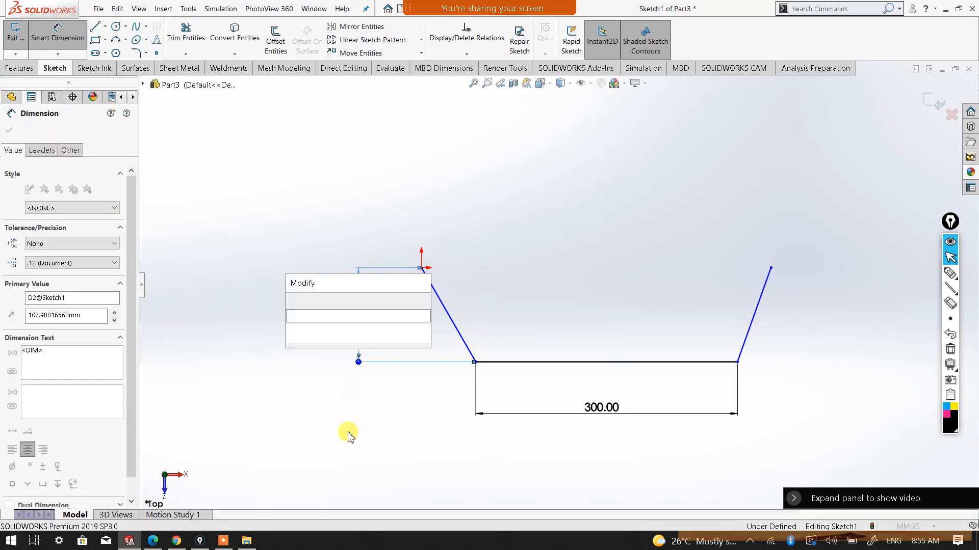
text(100)
click(292, 302)
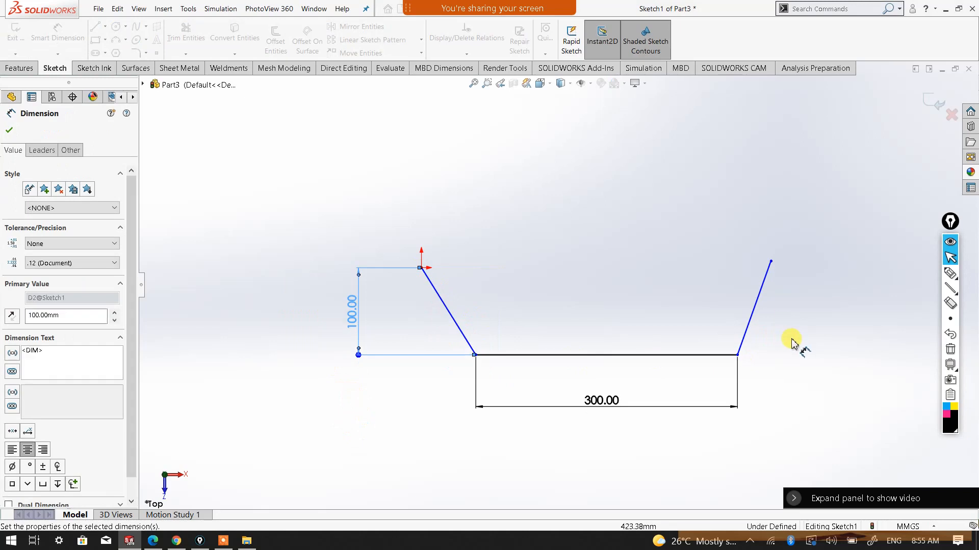
Dimension the vertical distance from the right sloping line's free endpoint to the horizontal line to 100 mm
click(771, 262)
click(710, 355)
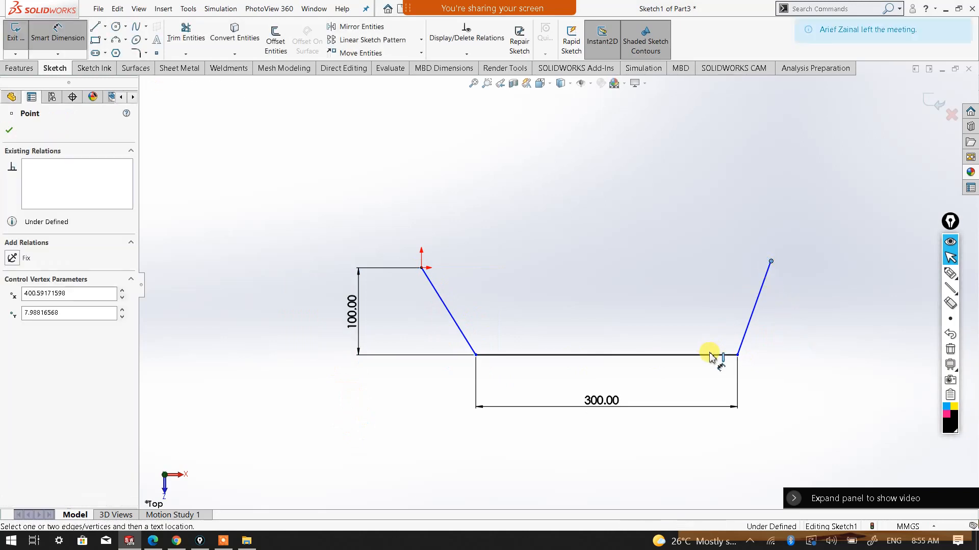
click(820, 319)
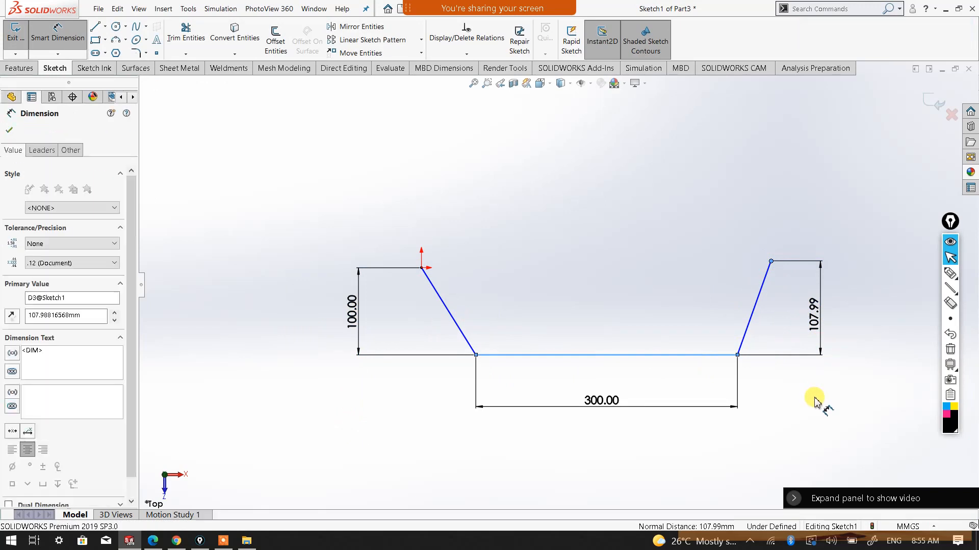
text(11)
mouse_move(778, 349)
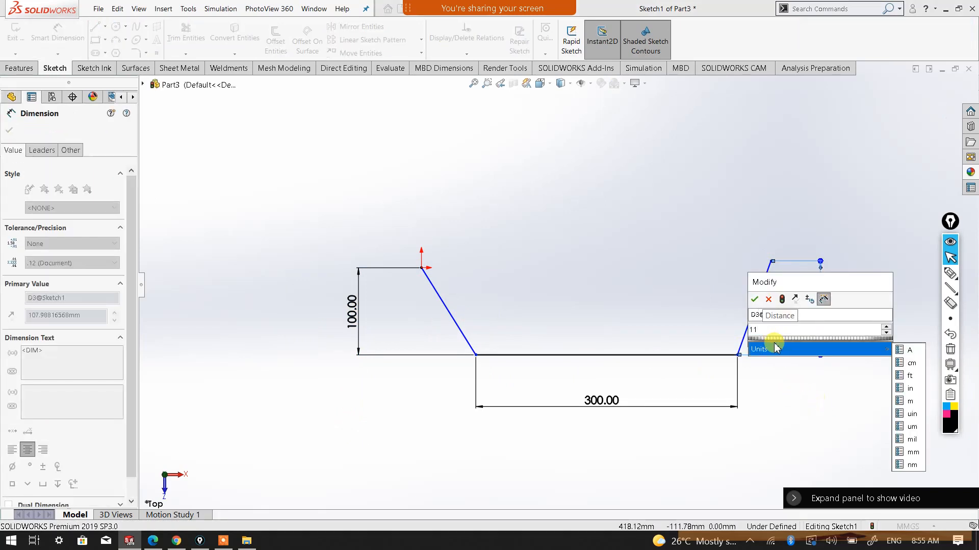
key(BackSpace)
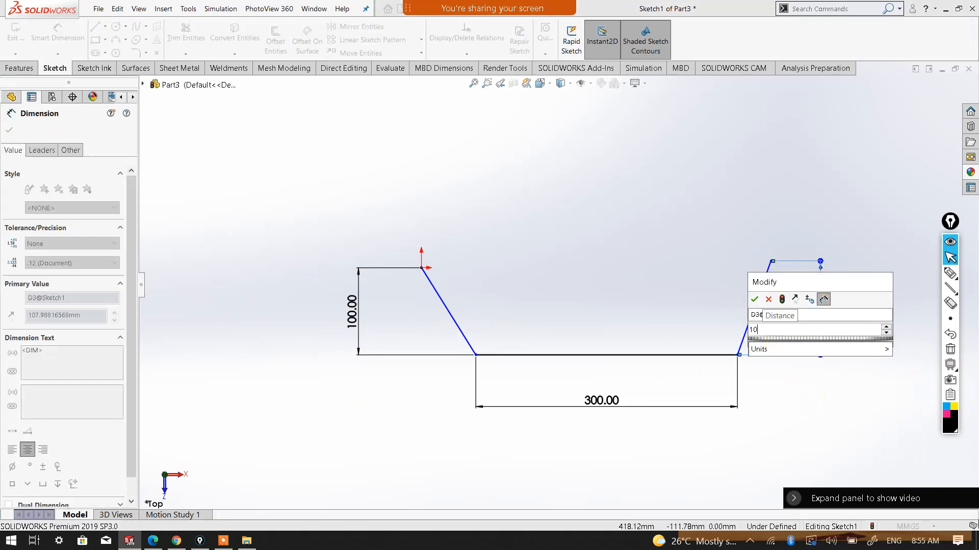
click(755, 299)
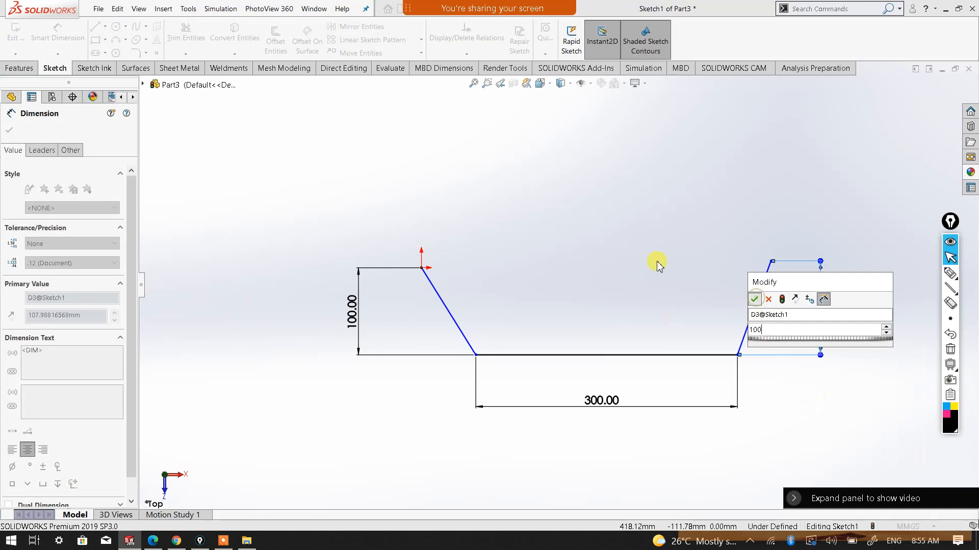
click(595, 269)
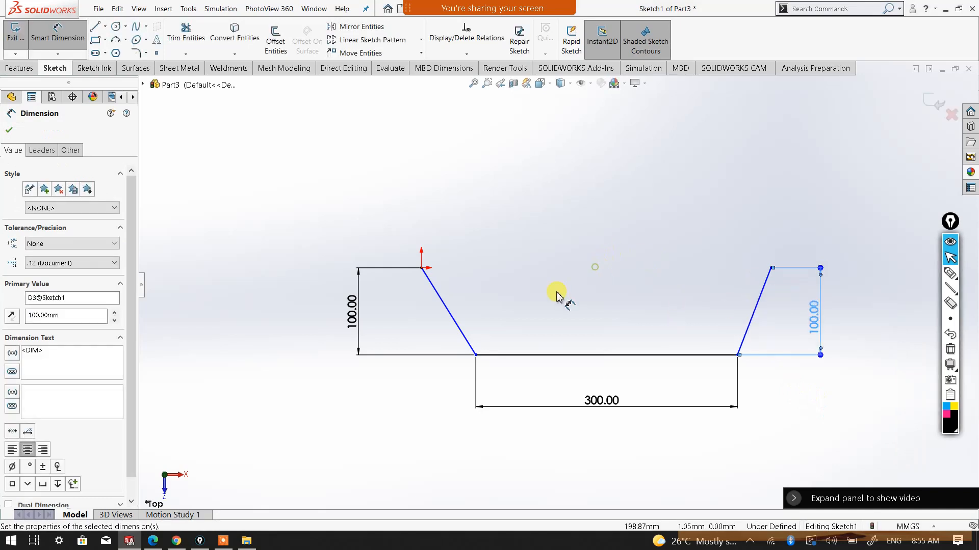
Dimension the angle between the left sloping line and the horizontal line to 125°
click(465, 338)
click(502, 354)
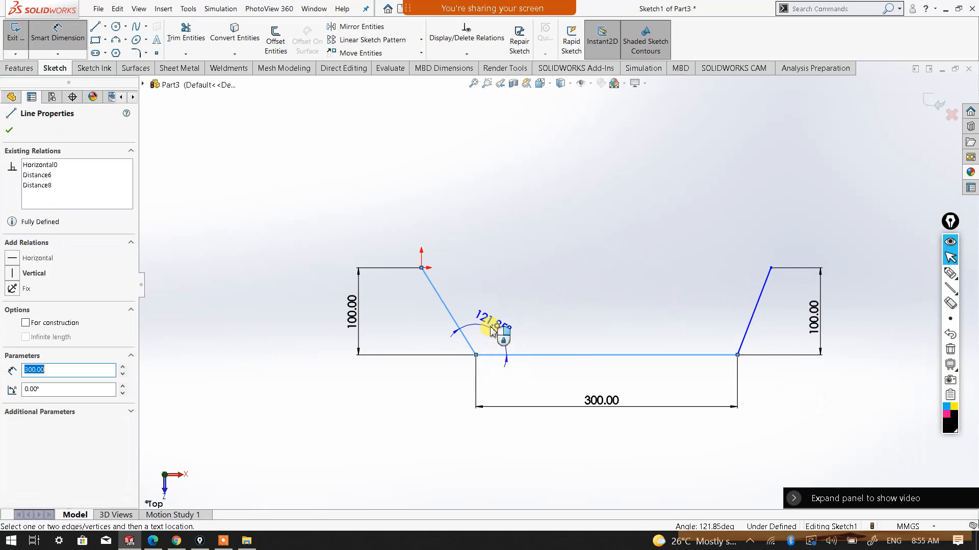
click(499, 333)
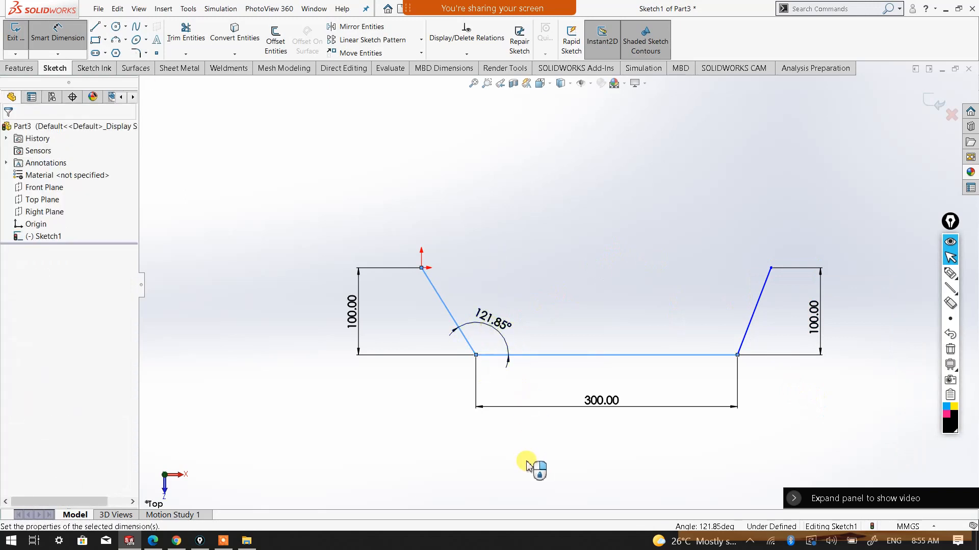
text(120)
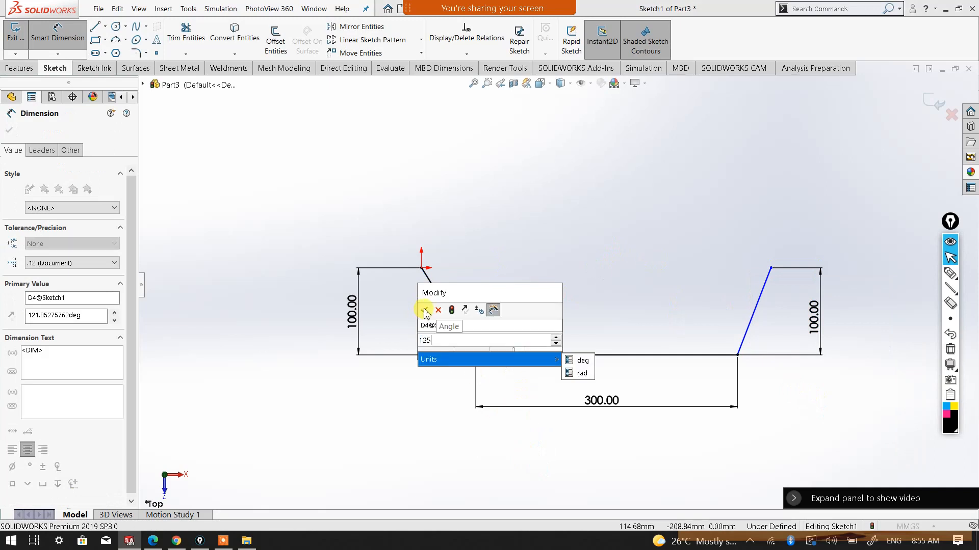
click(427, 312)
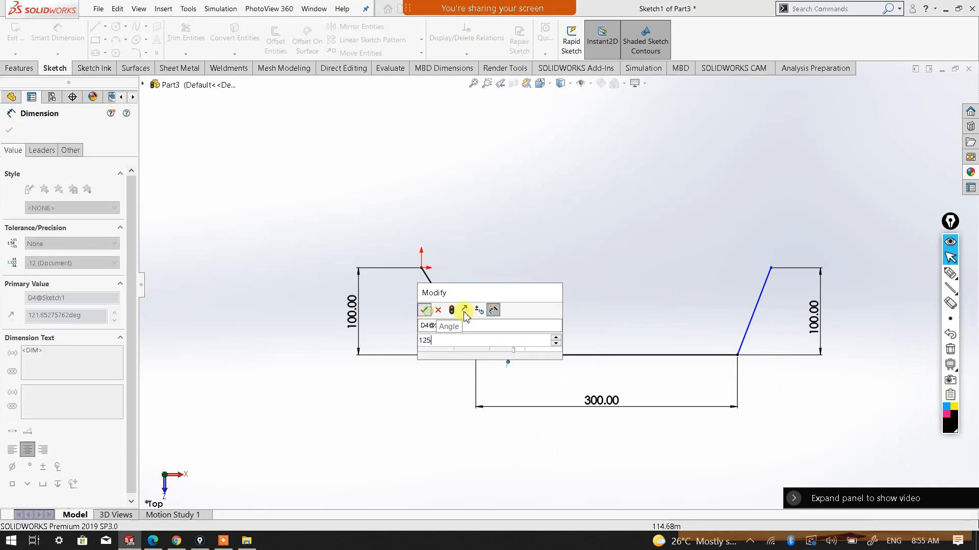
click(620, 262)
Dimension the angle between the right sloping line and the horizontal line to 125°
click(751, 336)
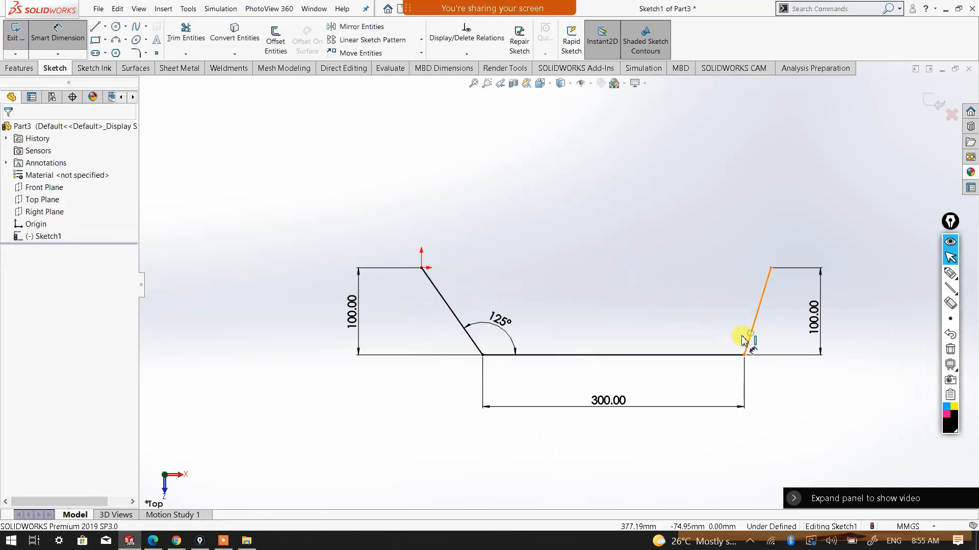
click(704, 355)
click(706, 319)
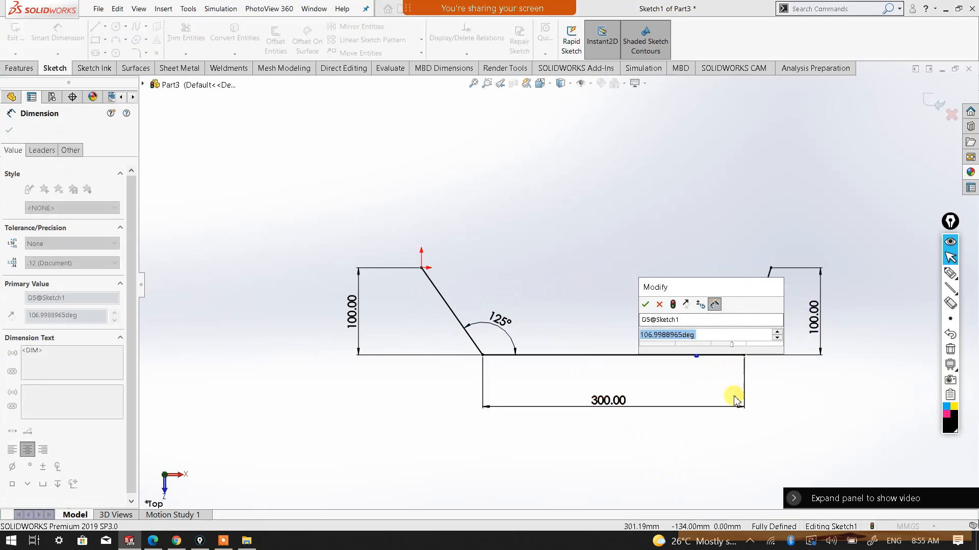
text(125)
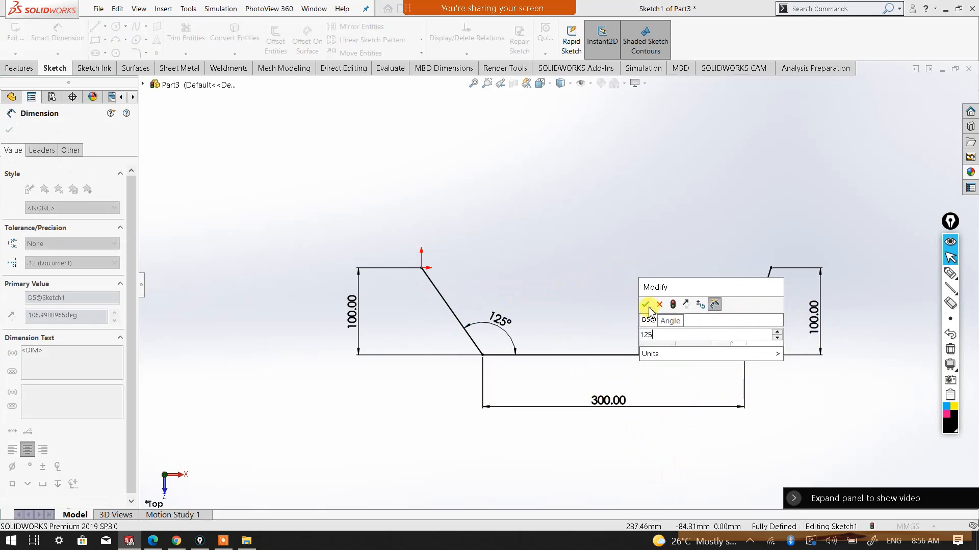
key(Return)
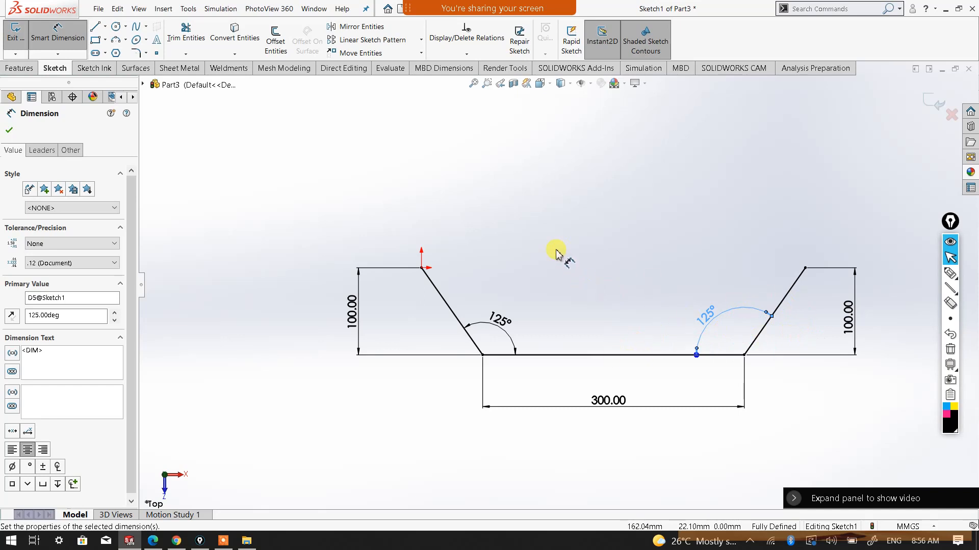
click(9, 130)
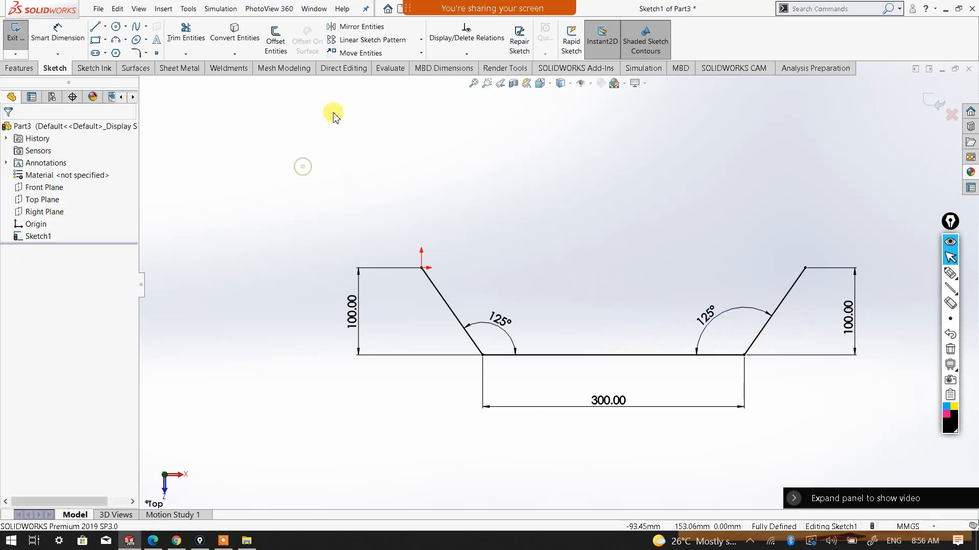
Round both corners of the three-line path with 50 mm sketch fillets and exit the sketch
click(134, 56)
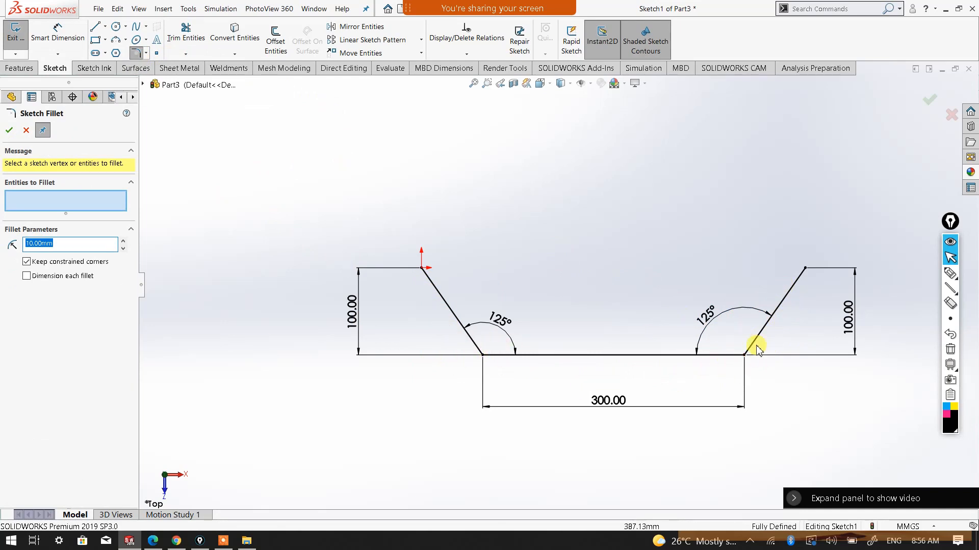
click(124, 240)
click(123, 240)
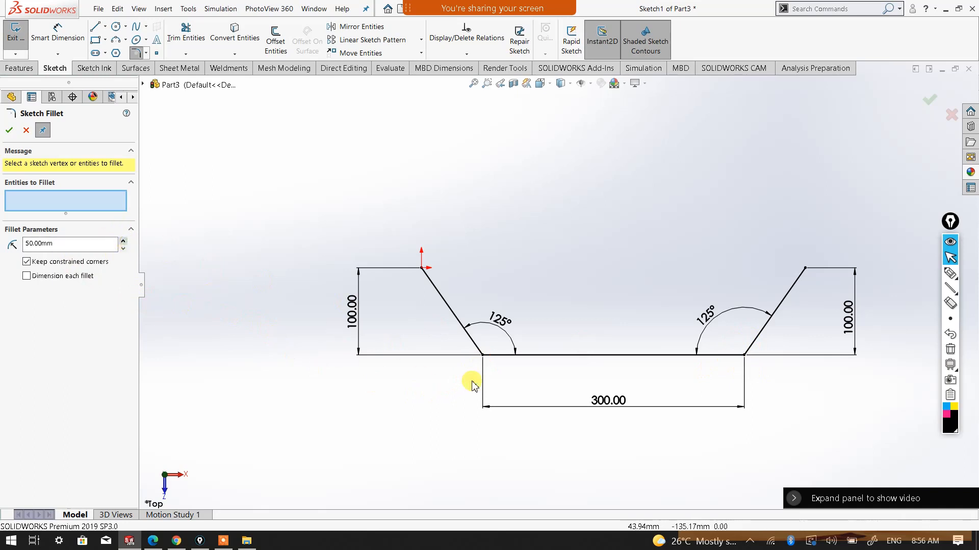
click(482, 357)
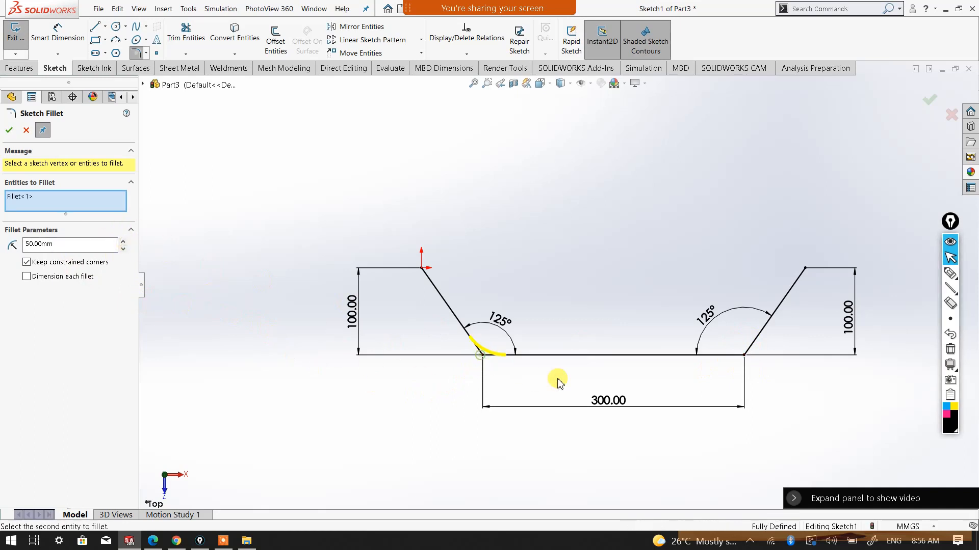
click(745, 358)
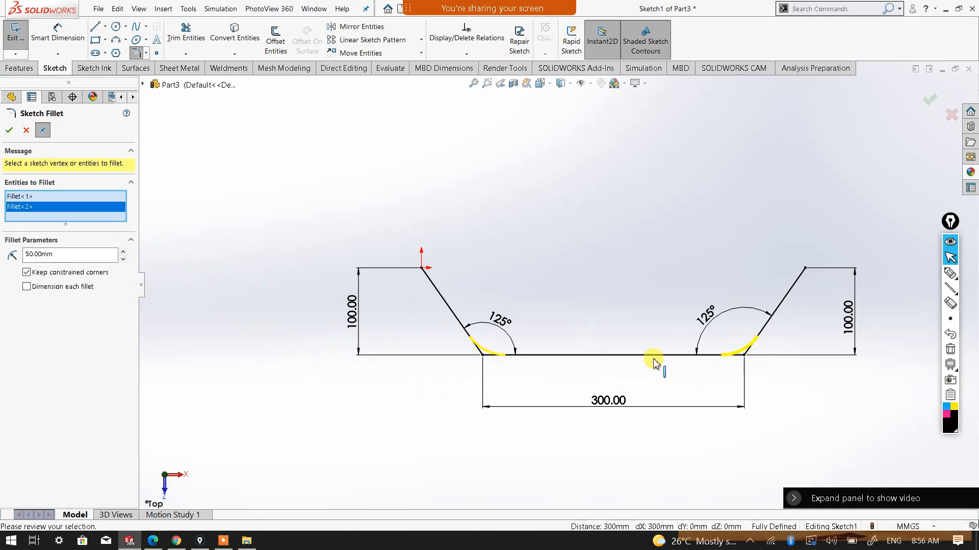
click(8, 132)
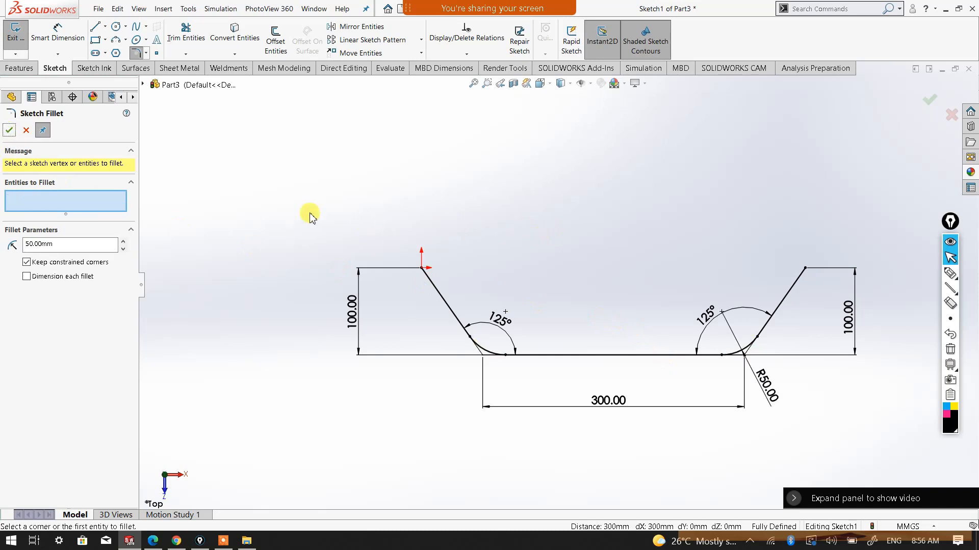
click(8, 132)
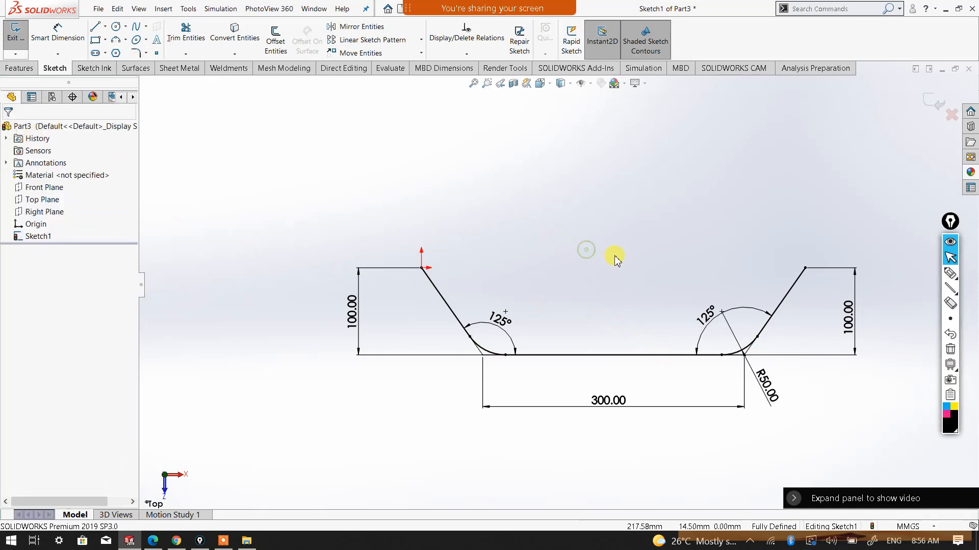
middle_drag(802, 365, 769, 290)
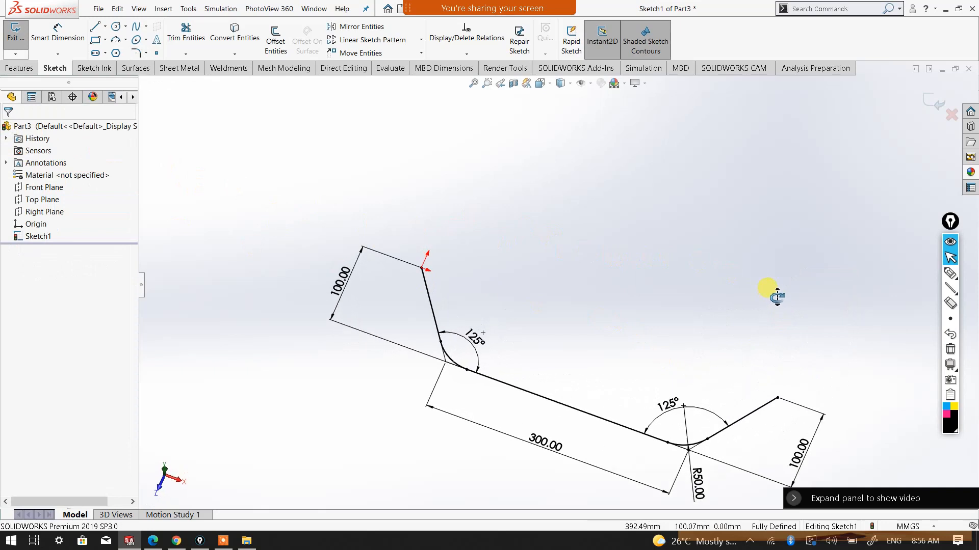
click(930, 107)
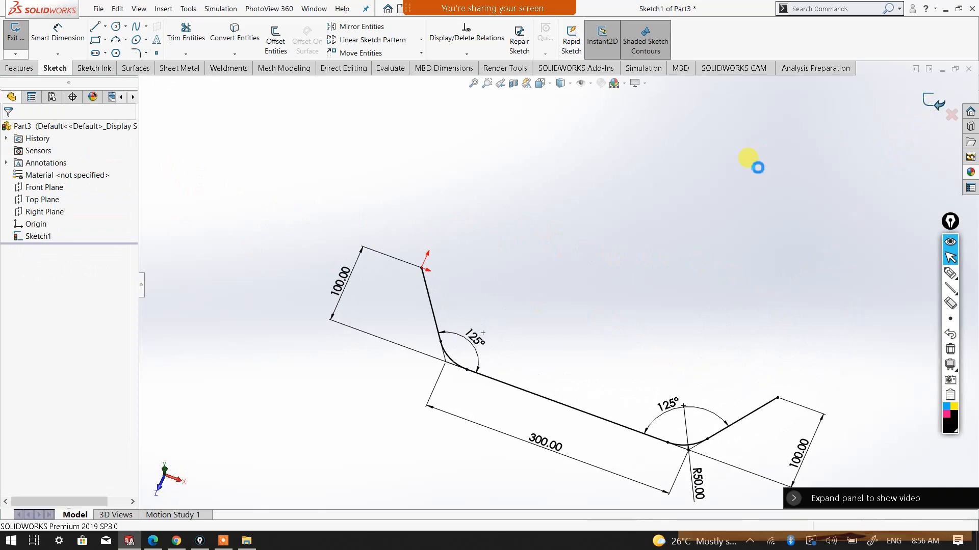
Examine how the Front Plane is oriented relative to the sloping line at the path's origin end
mouse_move(594, 345)
middle_down()
mouse_move(693, 385)
mouse_move(676, 330)
middle_up()
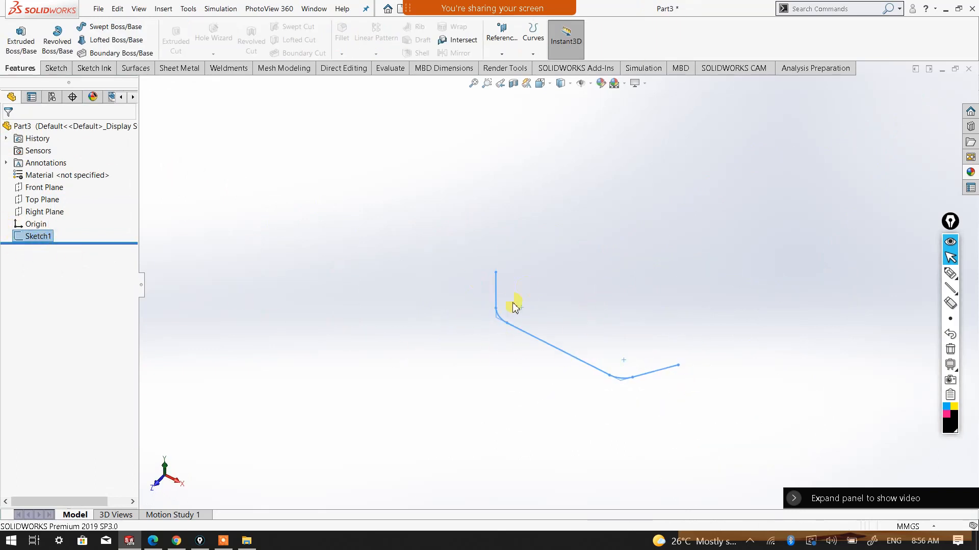
mouse_move(612, 332)
middle_down()
mouse_move(590, 327)
mouse_move(605, 351)
mouse_move(646, 335)
middle_up()
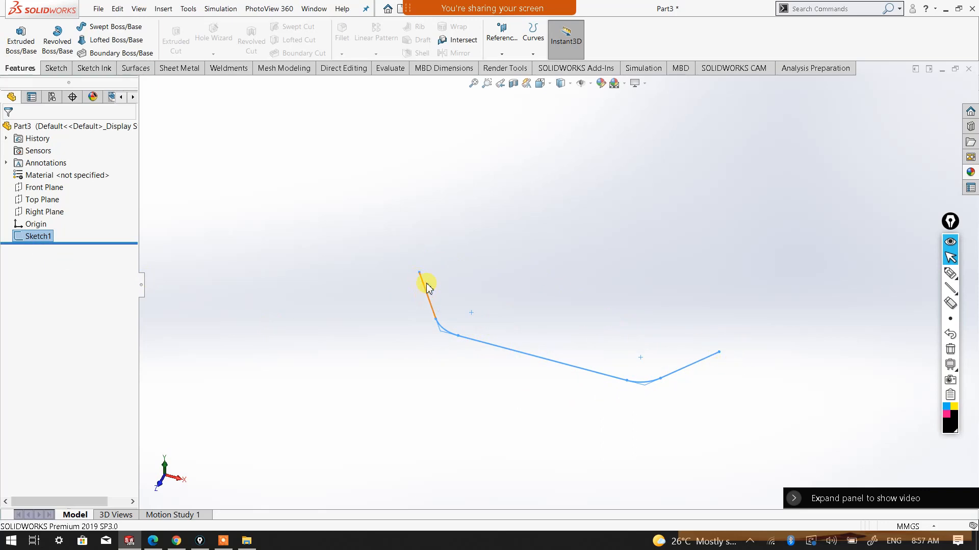
middle_drag(456, 286, 479, 299)
scroll(426, 376, down, 4)
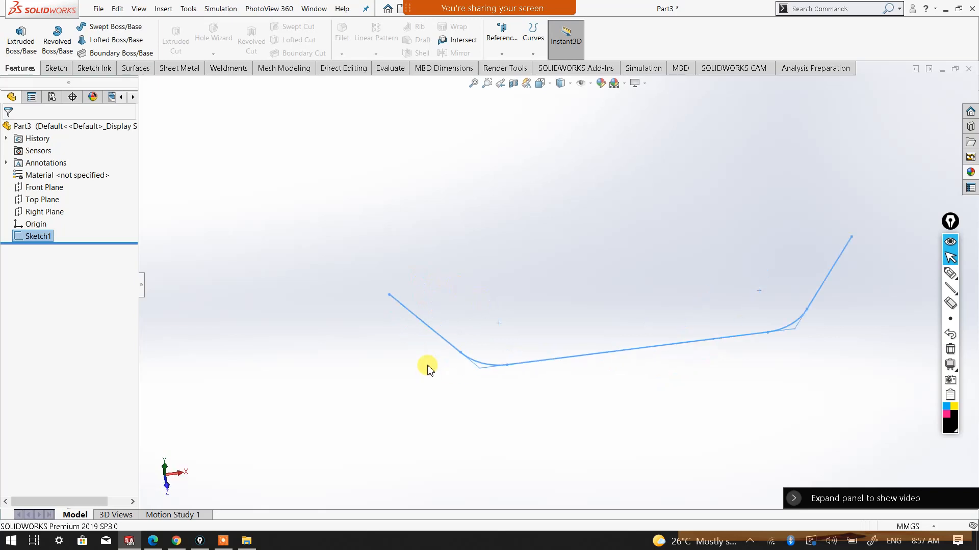
click(48, 187)
scroll(474, 299, up, 1)
scroll(526, 295, up, 2)
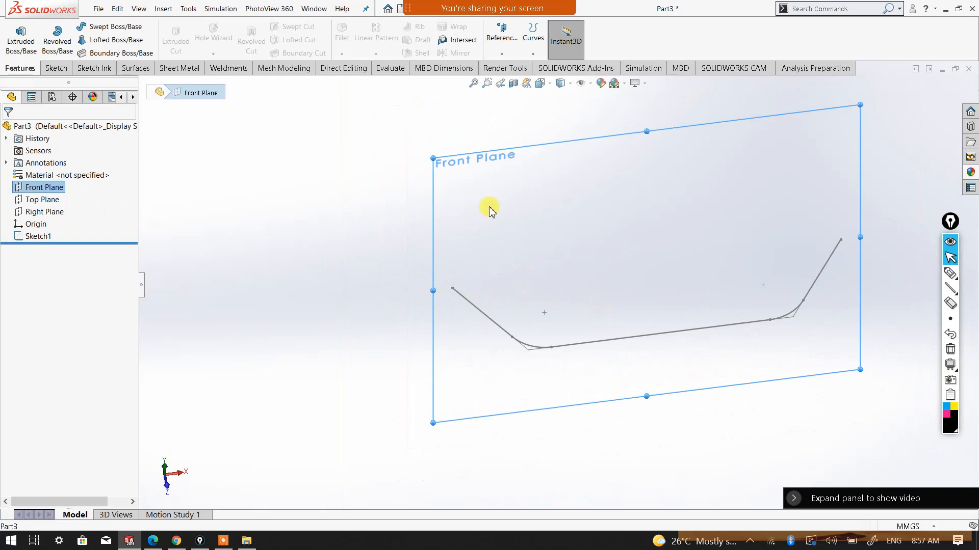
middle_drag(590, 257, 580, 351)
scroll(482, 275, down, 4)
middle_drag(483, 279, 486, 286)
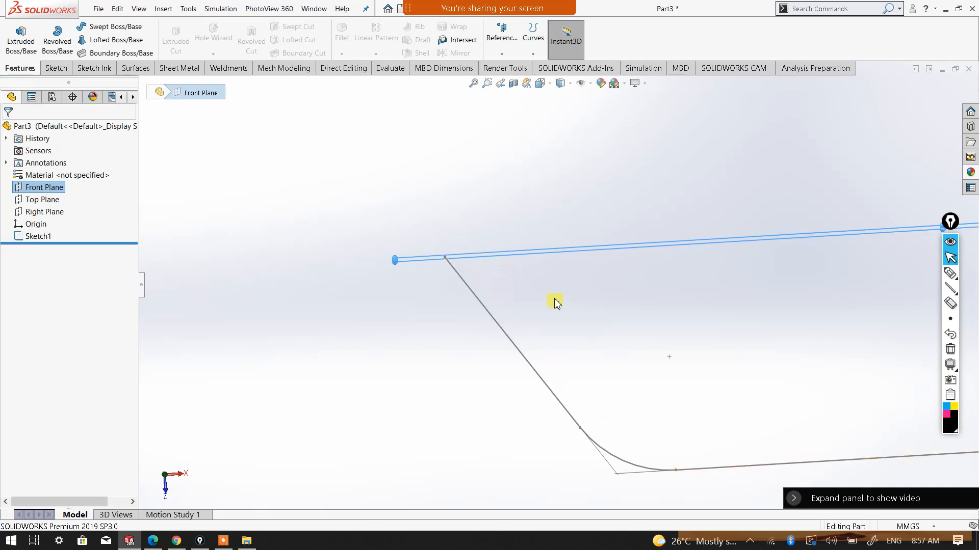
middle_drag(682, 306, 675, 276)
scroll(674, 274, up, 3)
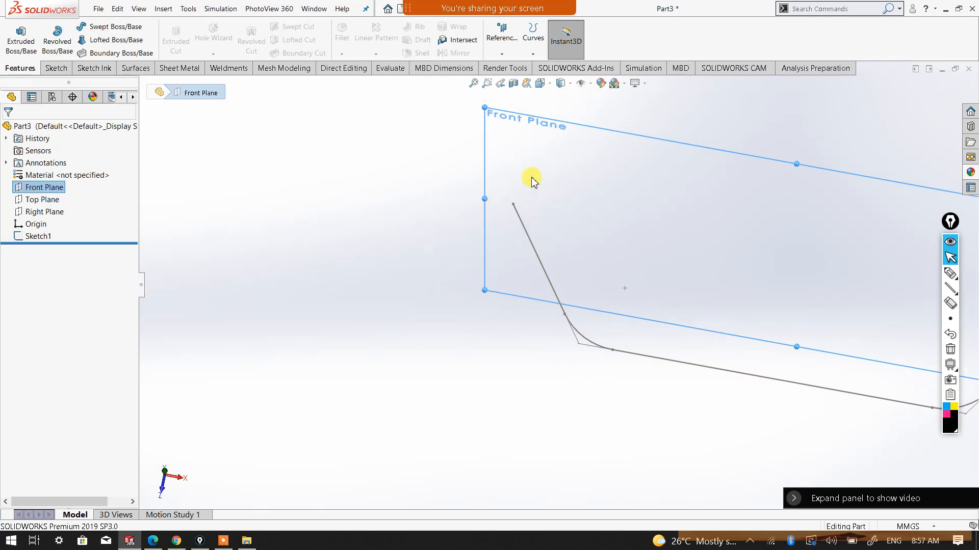
mouse_move(509, 246)
middle_down()
mouse_move(515, 280)
mouse_move(555, 274)
middle_up()
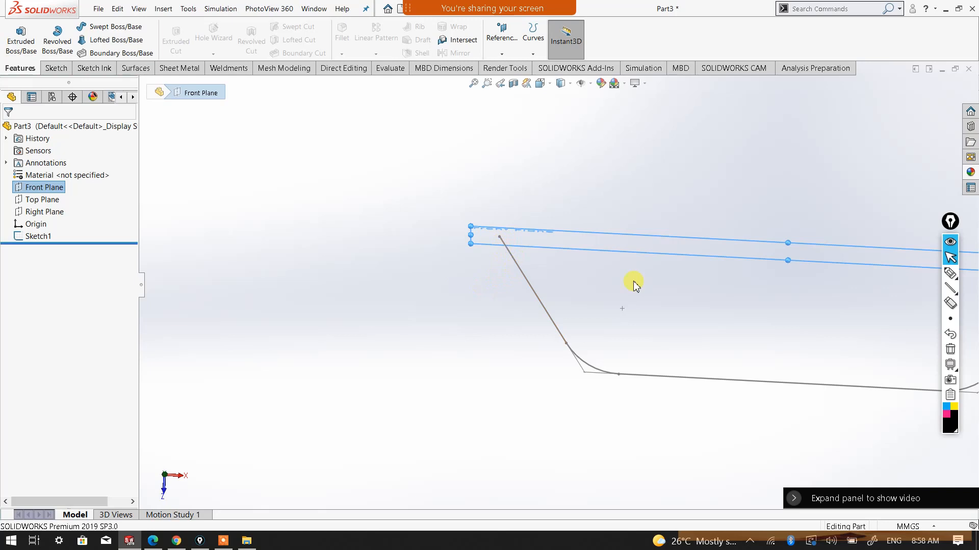
scroll(641, 276, up, 3)
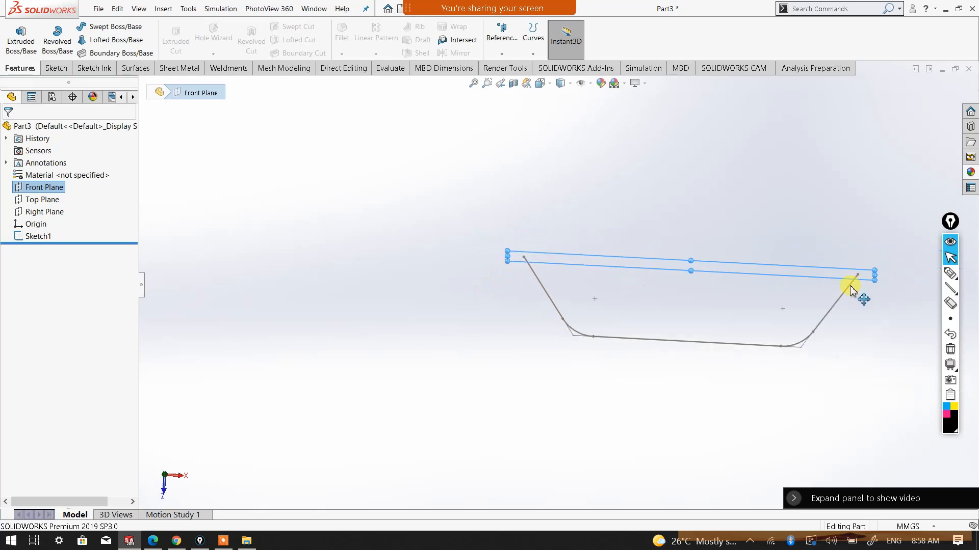
scroll(634, 286, down, 2)
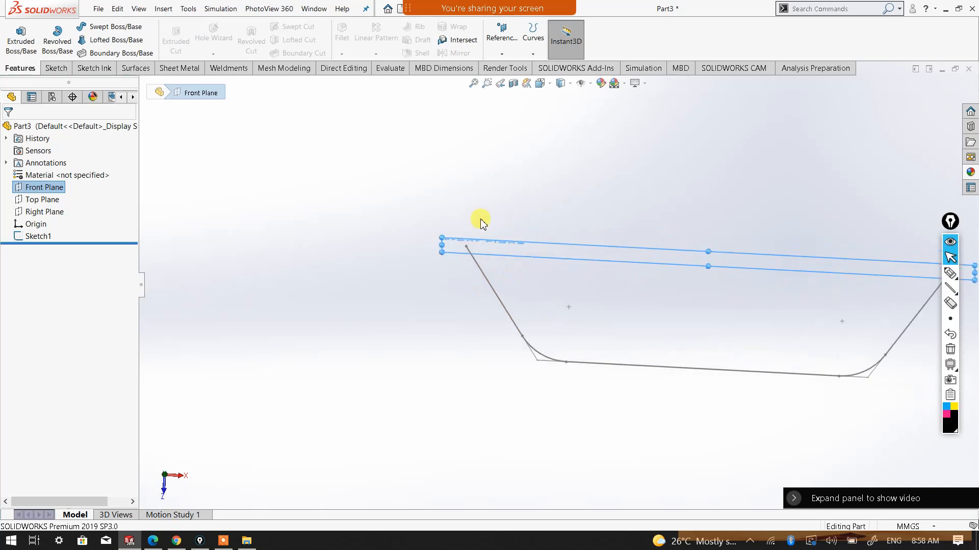
Create a reference plane coincident with the path's endpoint at the origin and perpendicular to the left sloping line
click(625, 296)
mouse_move(677, 305)
middle_down()
mouse_move(682, 276)
mouse_move(630, 275)
middle_up()
scroll(508, 320, down, 1)
scroll(509, 321, down, 1)
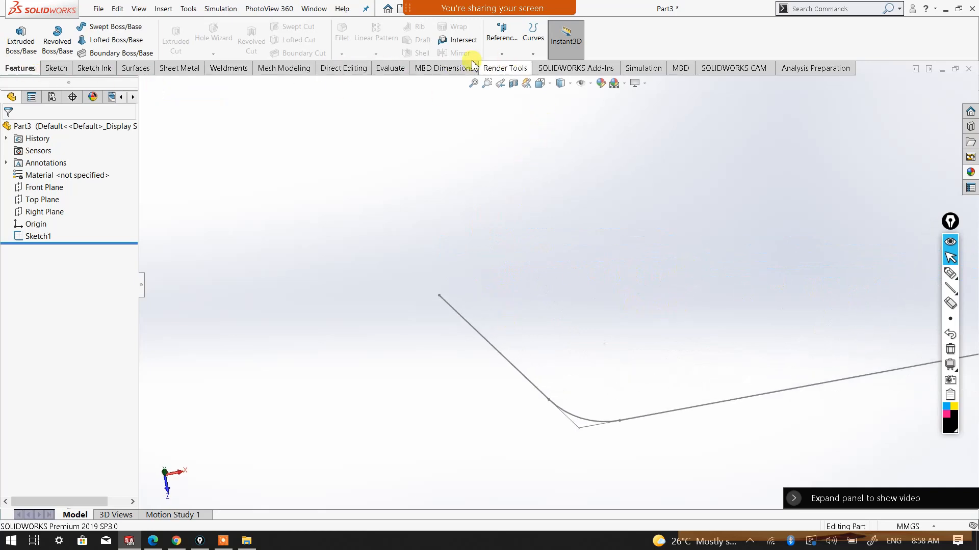
click(501, 55)
click(503, 68)
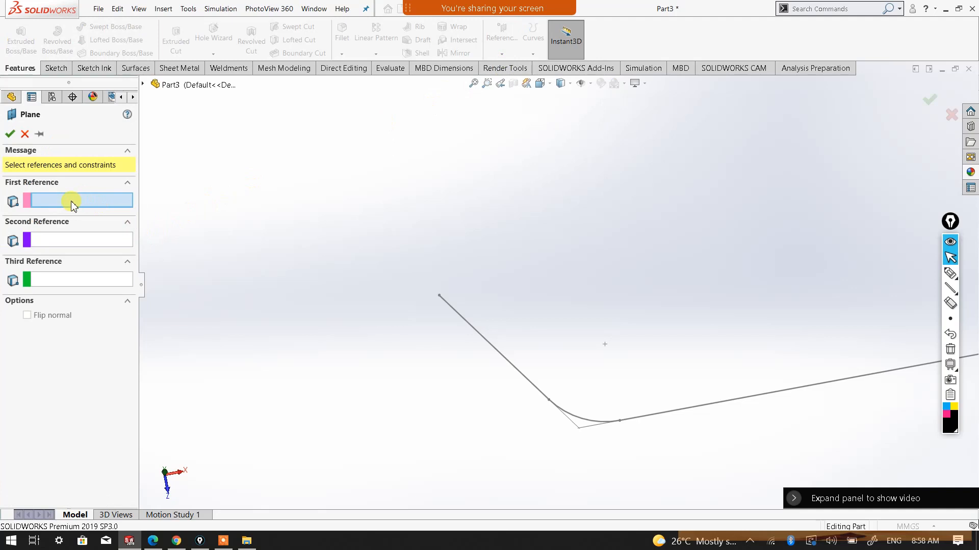
click(439, 296)
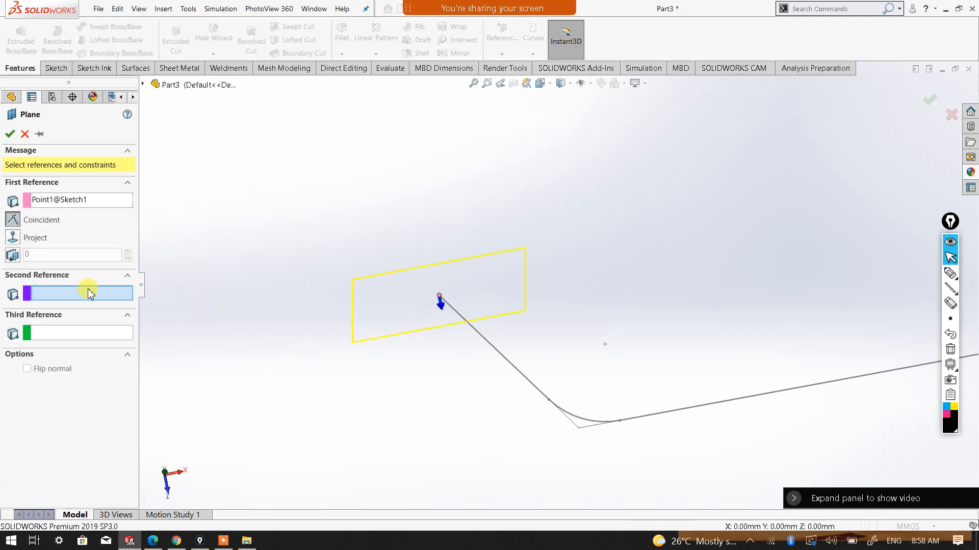
click(461, 317)
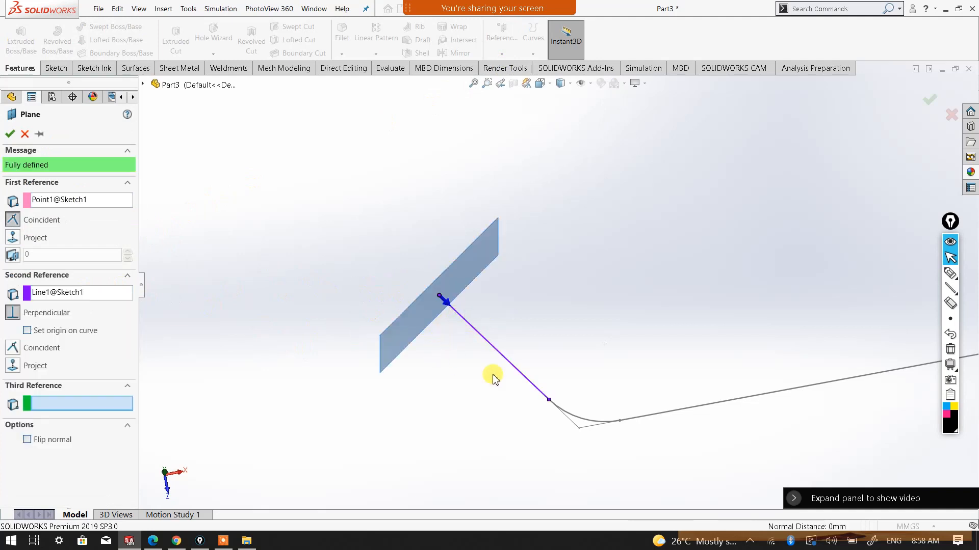
mouse_move(518, 339)
middle_down()
mouse_move(504, 384)
mouse_move(489, 326)
middle_up()
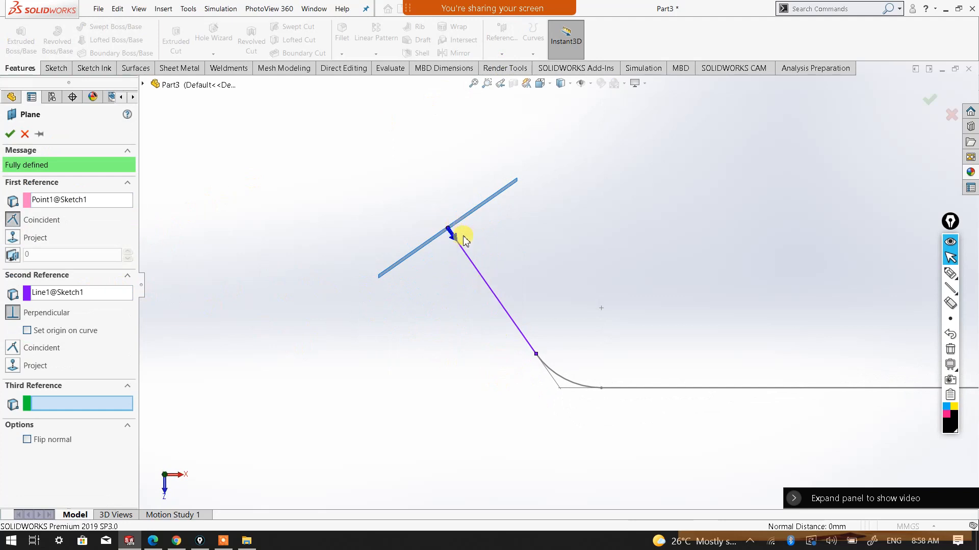
click(10, 134)
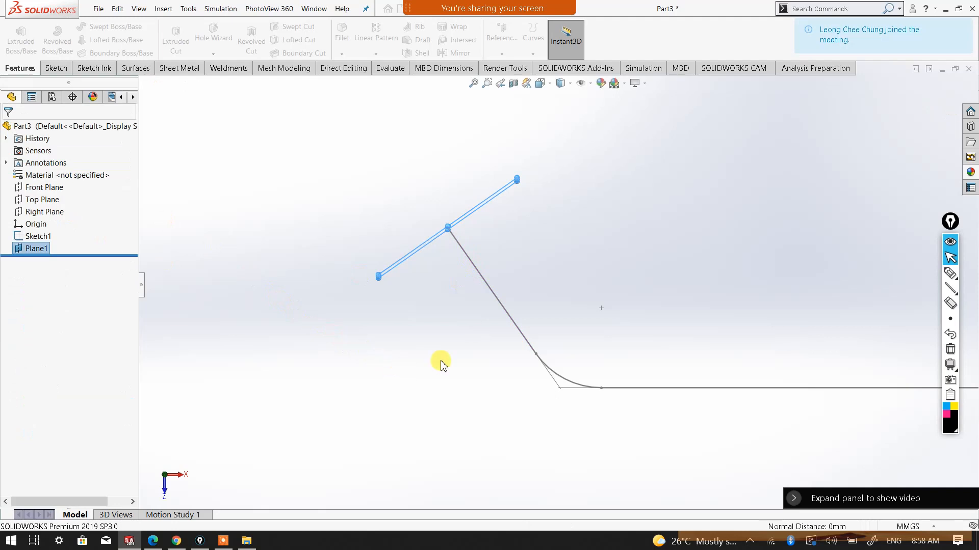
Start a sketch on the new perpendicular plane and orient the view normal to it
mouse_move(581, 323)
middle_down()
mouse_move(567, 234)
mouse_move(545, 230)
middle_up()
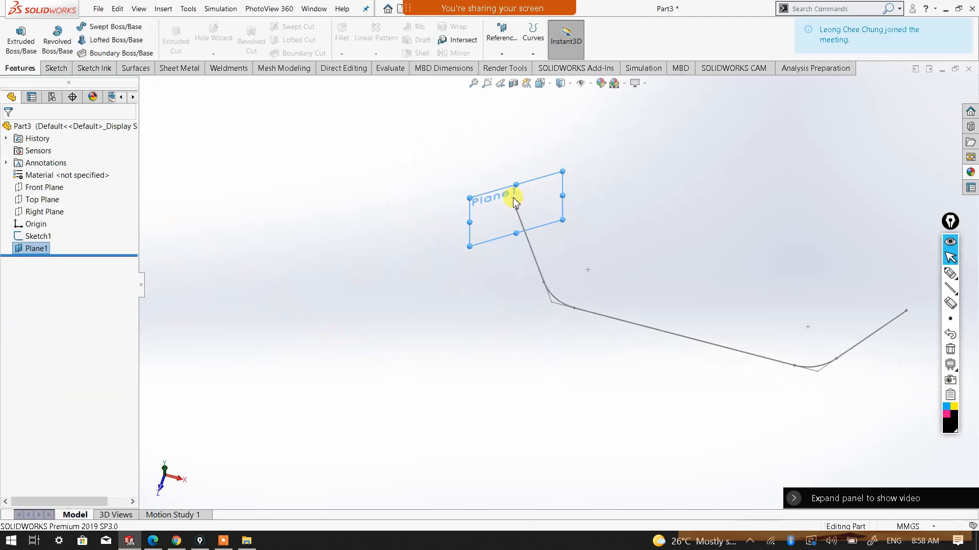
click(55, 68)
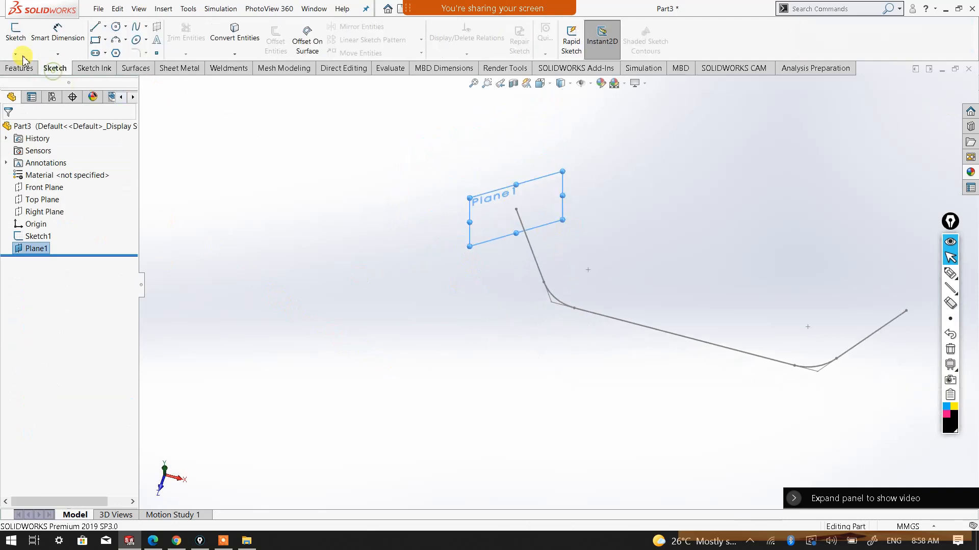
click(14, 41)
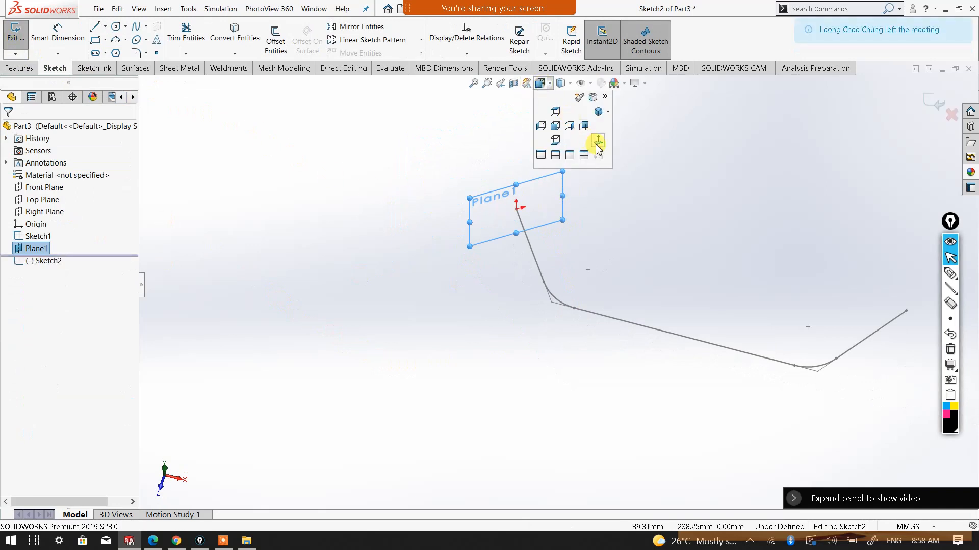
click(597, 146)
click(399, 349)
scroll(400, 349, down, 2)
scroll(411, 227, down, 2)
middle_drag(478, 268, 489, 292)
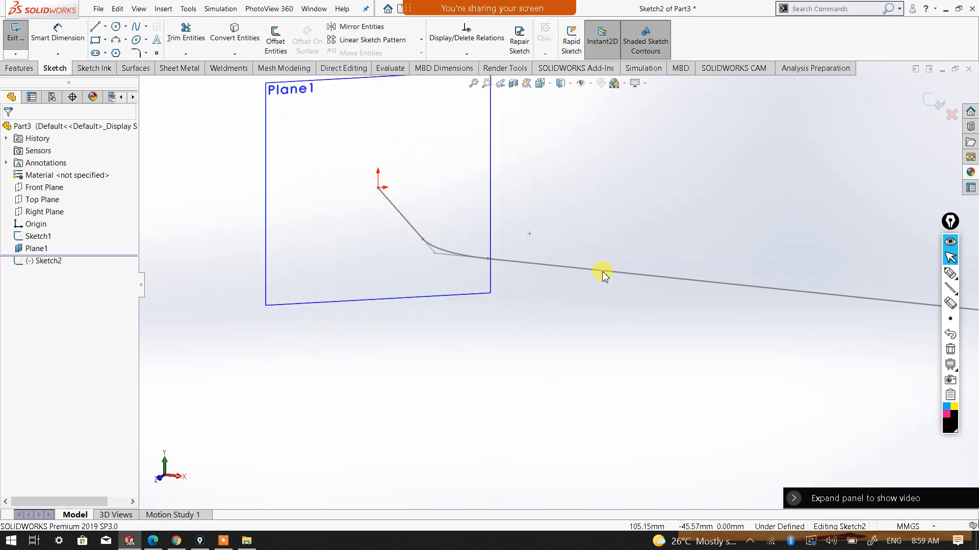
middle_drag(524, 209, 531, 268)
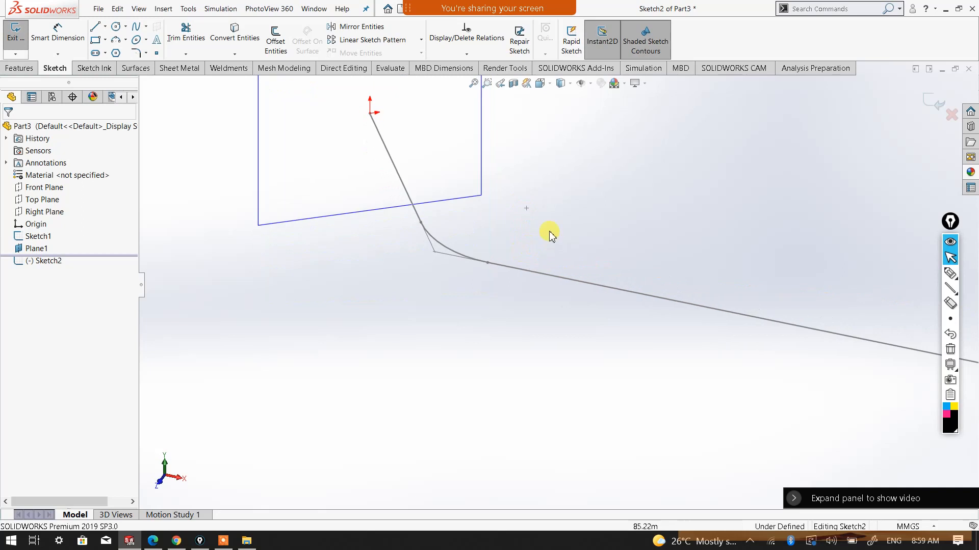
scroll(549, 231, up, 3)
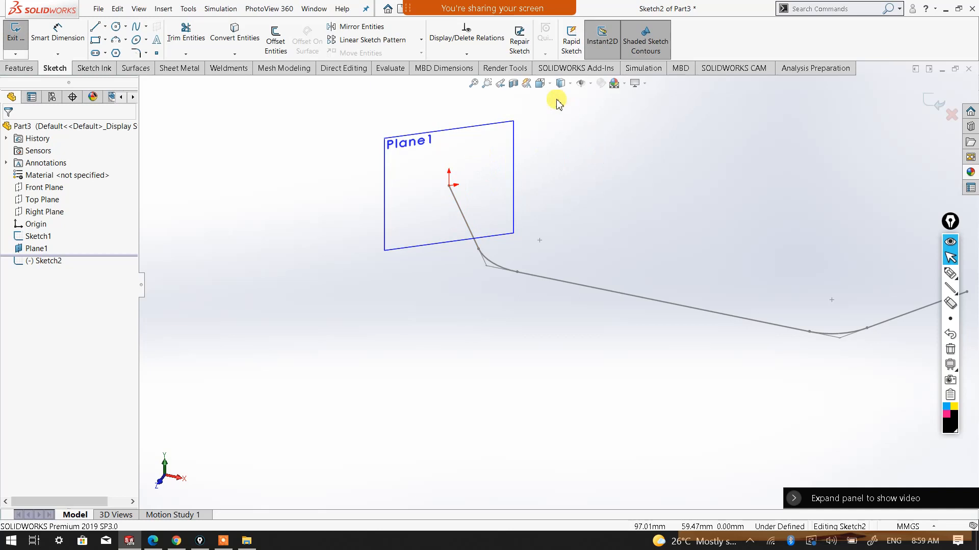
click(539, 84)
click(598, 142)
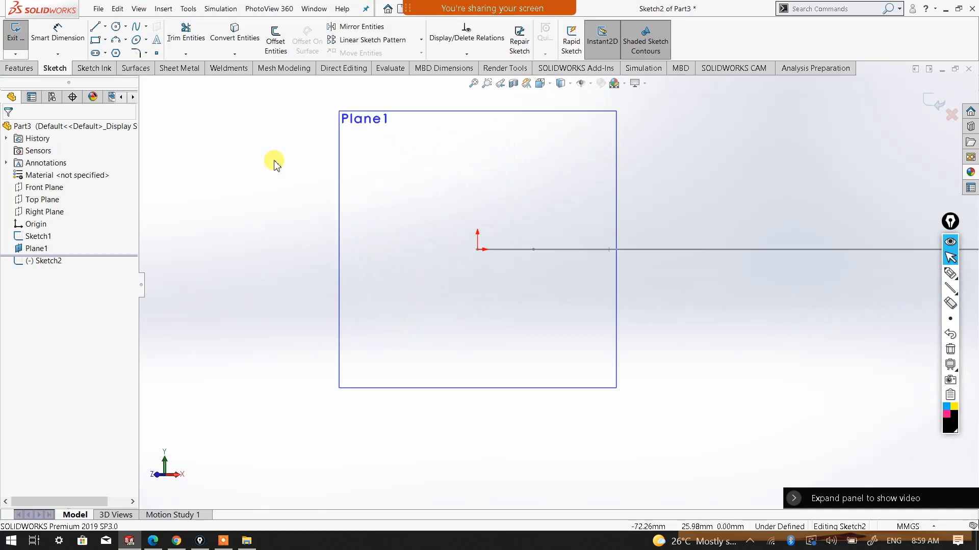
Sketch a line sloping up to the right near the plane's upper-left corner, joined to a short horizontal line
click(95, 26)
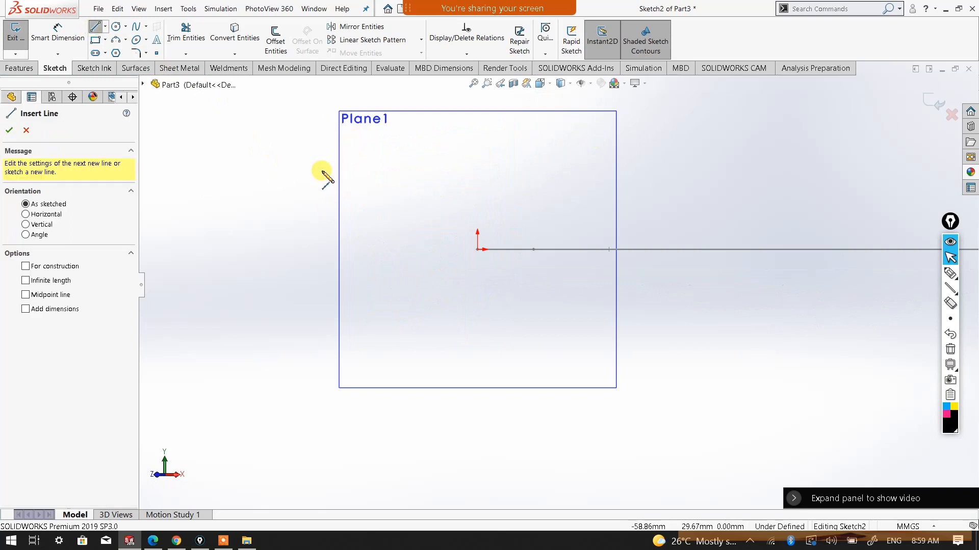
click(321, 170)
click(345, 143)
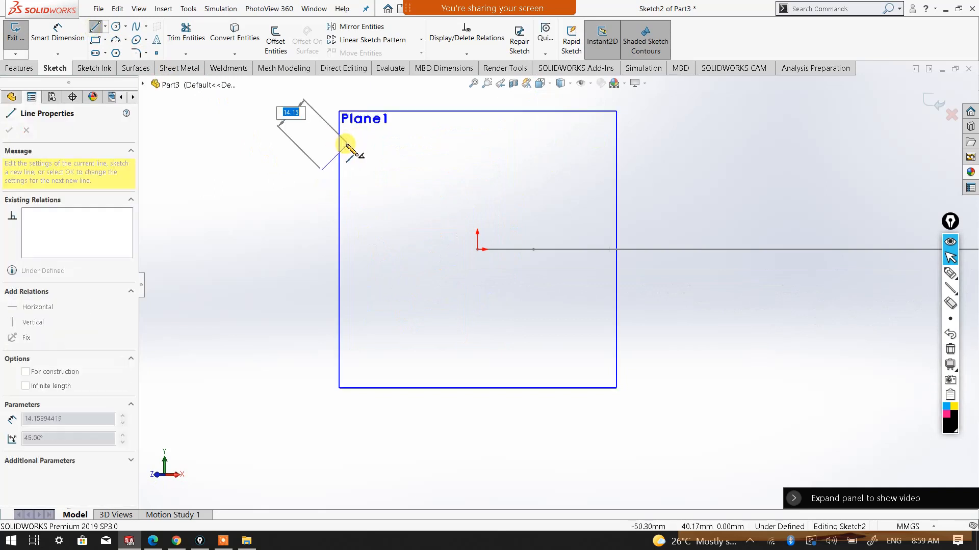
click(347, 139)
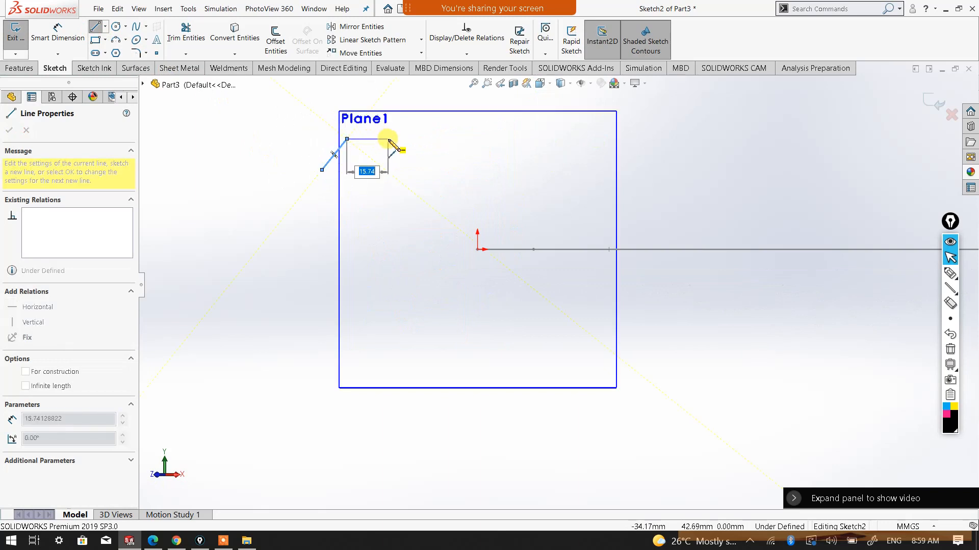
click(363, 139)
right_click(389, 152)
click(388, 149)
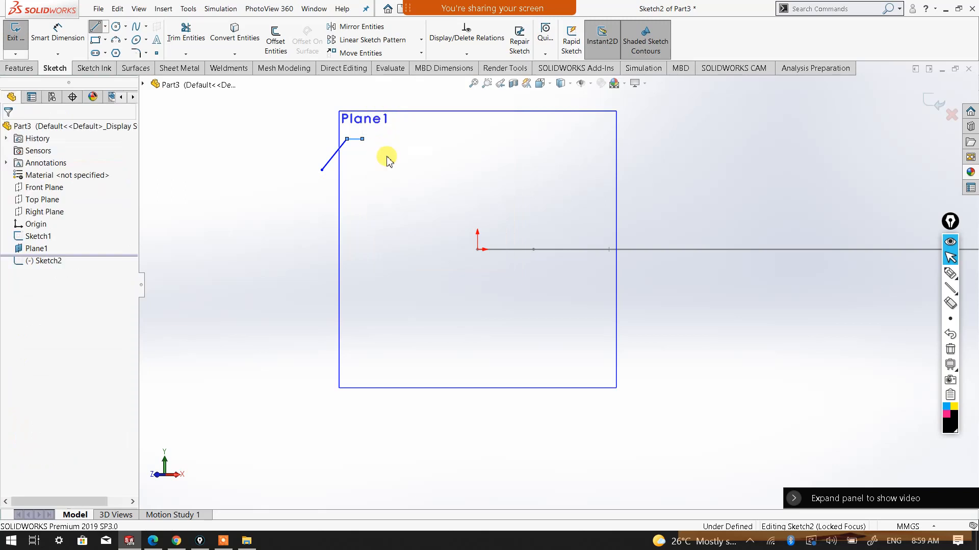
Lengthen the horizontal line by its free end and shorten the sloping line to about 9 mm
scroll(385, 156, down, 3)
drag(376, 150, 426, 150)
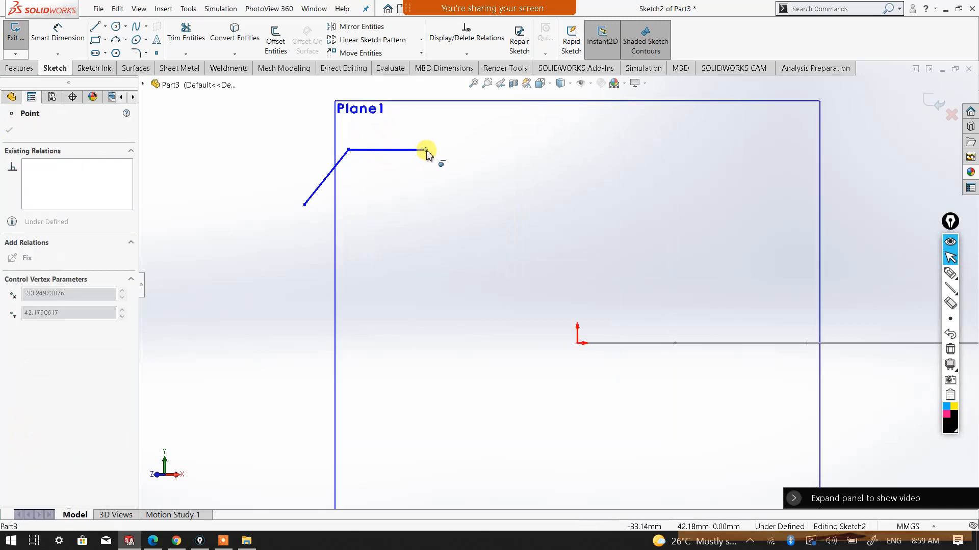
click(405, 200)
drag(305, 205, 323, 183)
click(357, 192)
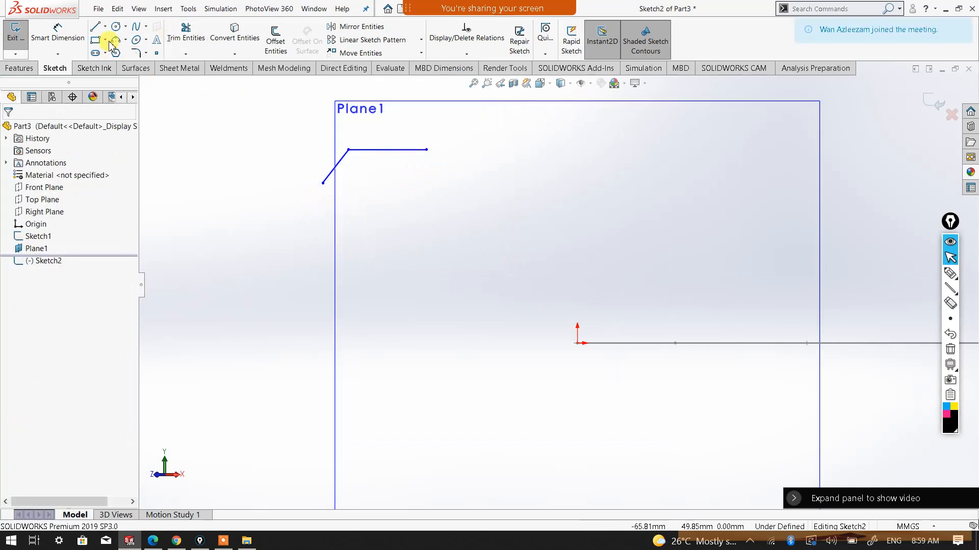
Sketch a vertical construction line about 12 mm long downward from the midpoint of the horizontal line
click(95, 27)
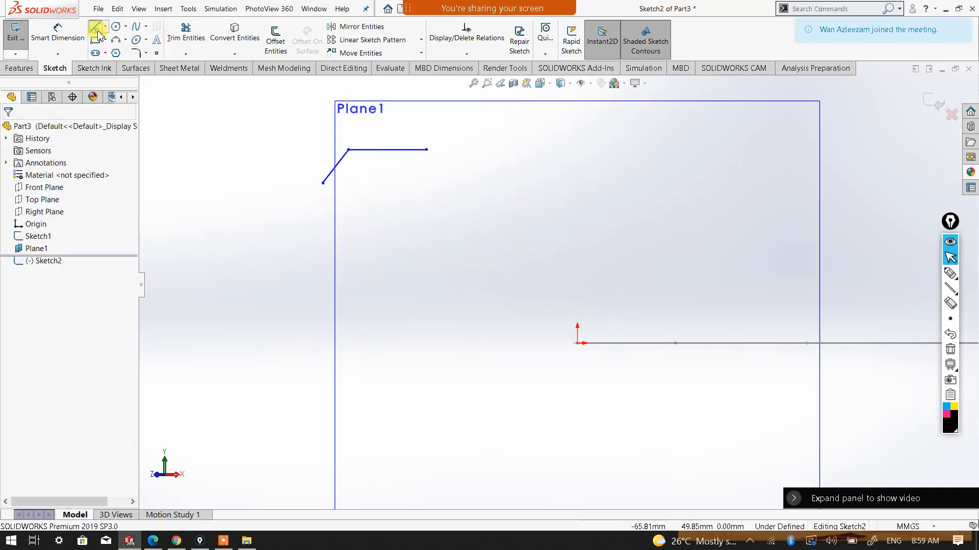
click(387, 149)
click(387, 206)
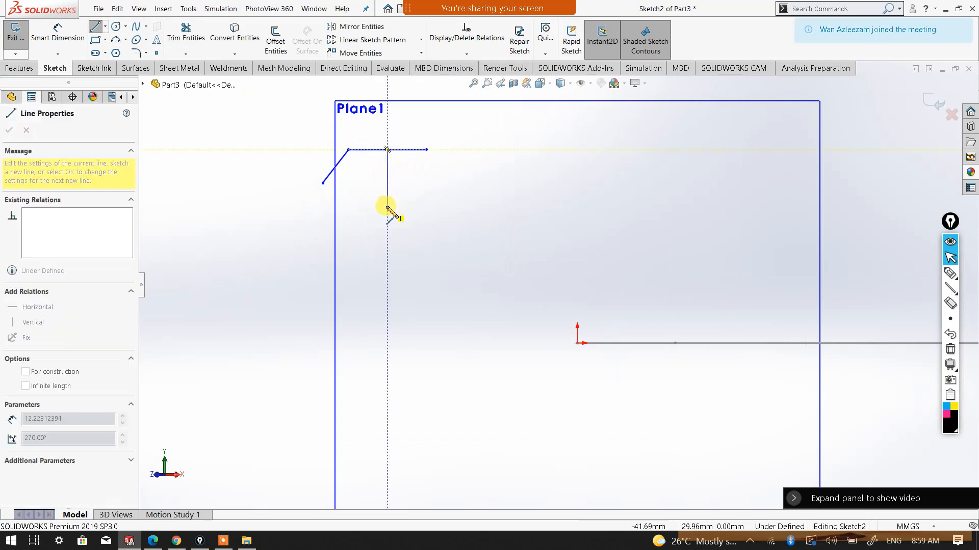
right_click(387, 204)
click(425, 214)
click(427, 217)
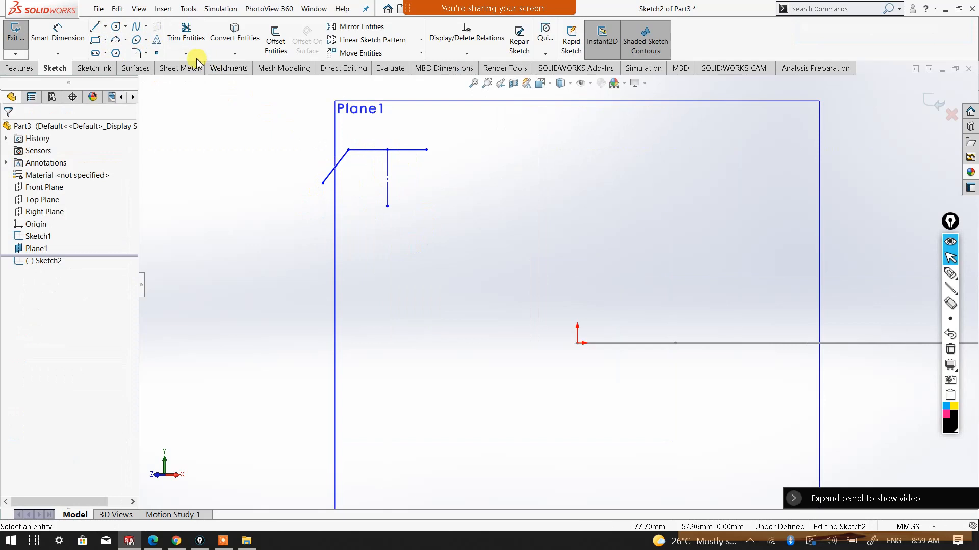
Mirror the sloping line about the vertical construction line, keeping the original
click(357, 27)
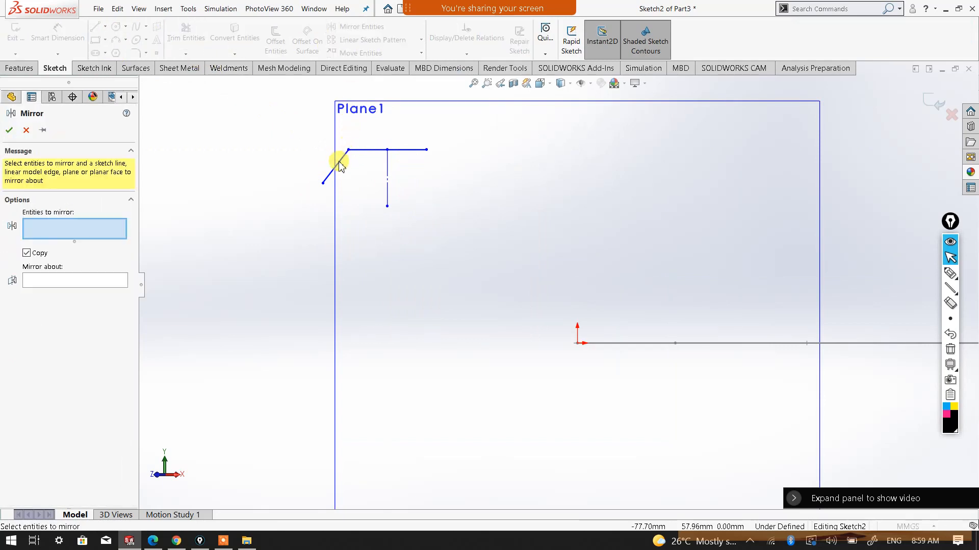
click(341, 163)
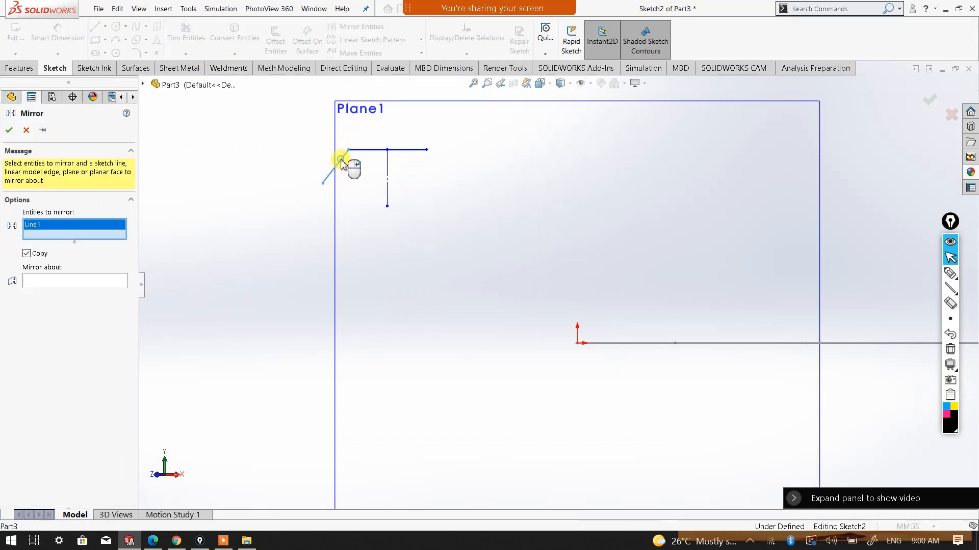
click(72, 285)
click(388, 187)
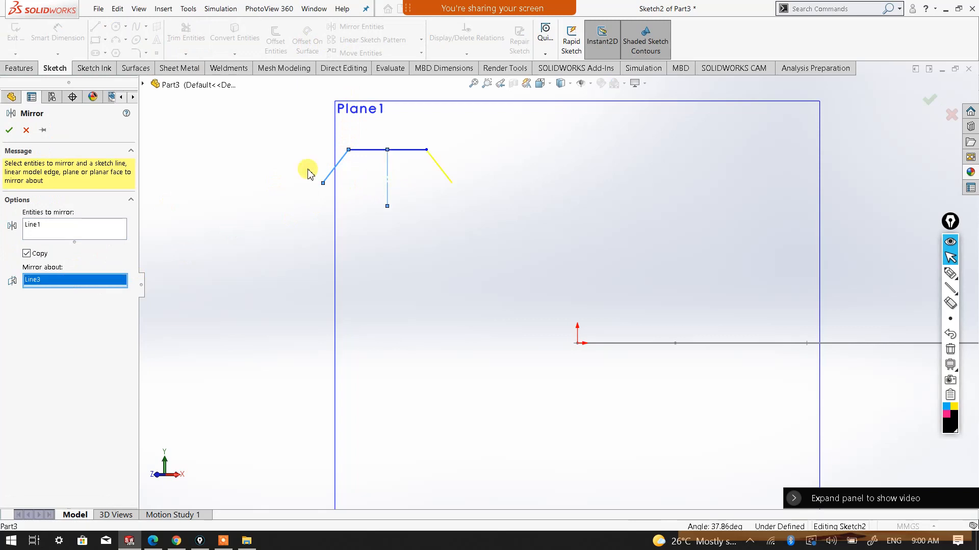
click(9, 132)
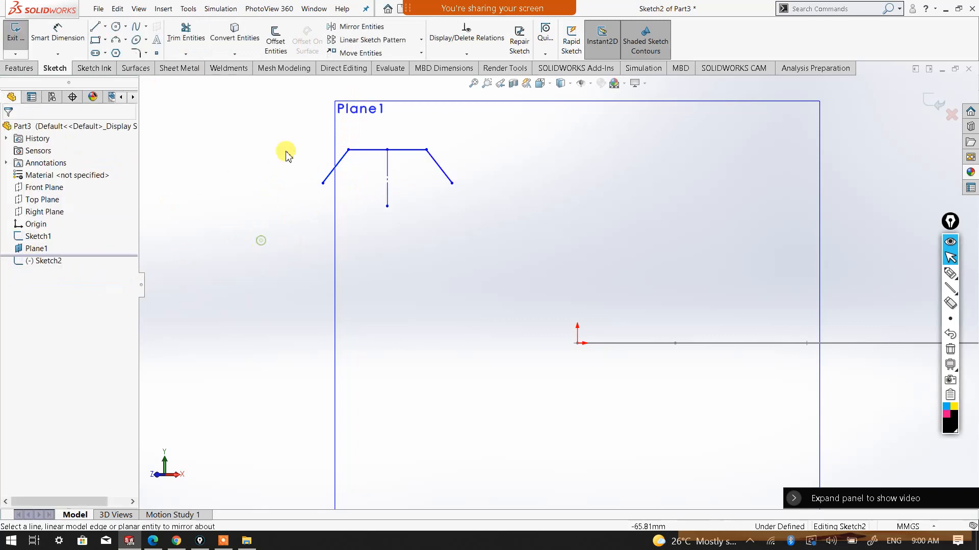
Offset the three-line chain inward by 3 mm and place its dimension clear of the profile
click(284, 51)
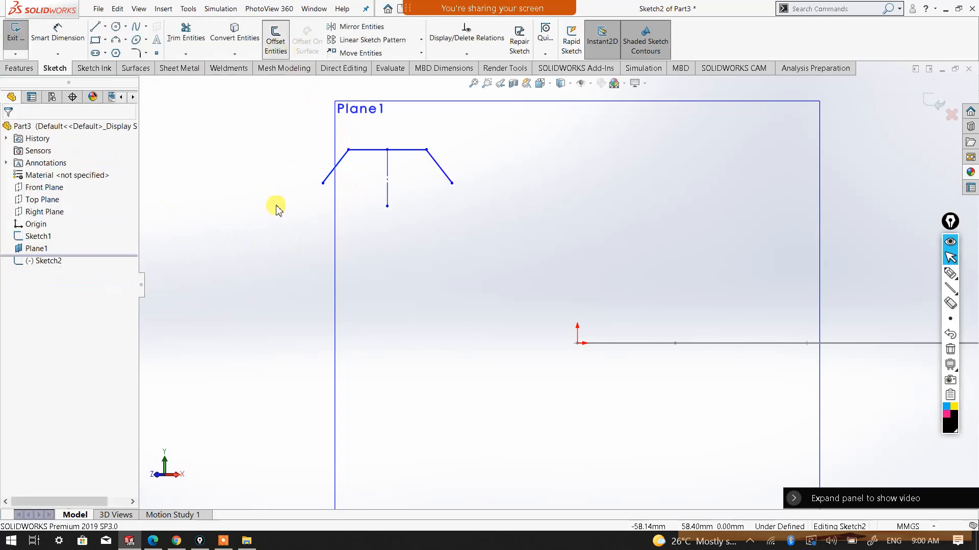
text(3)
key(Return)
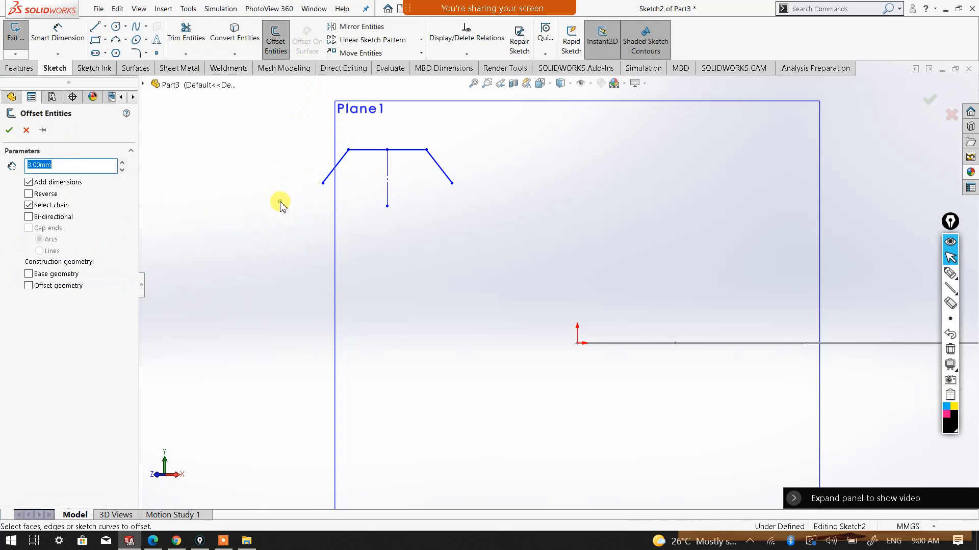
click(332, 171)
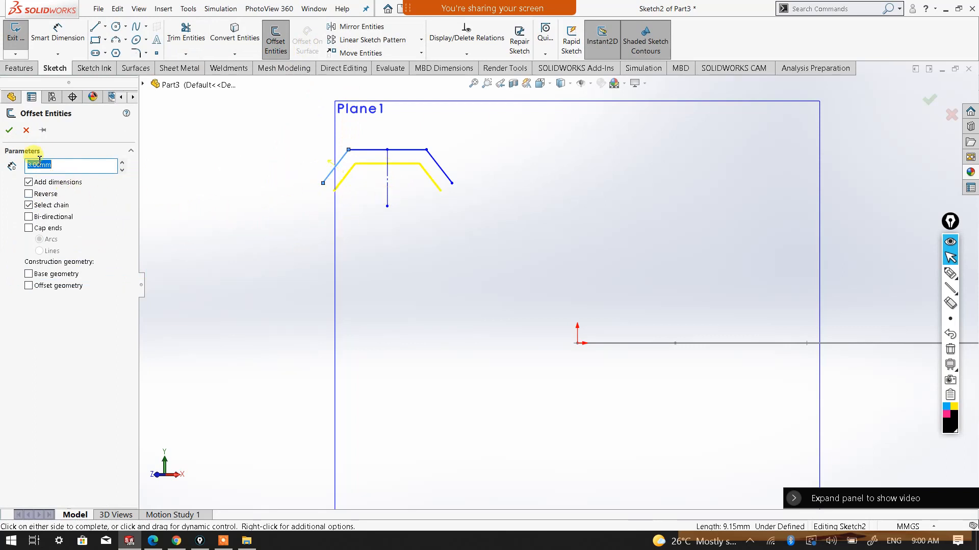
click(9, 132)
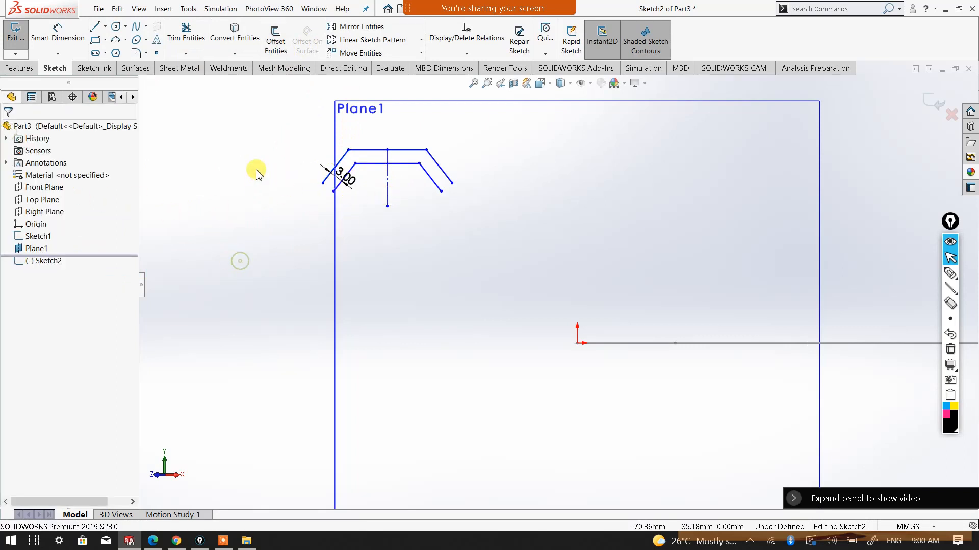
drag(339, 170, 296, 136)
click(263, 195)
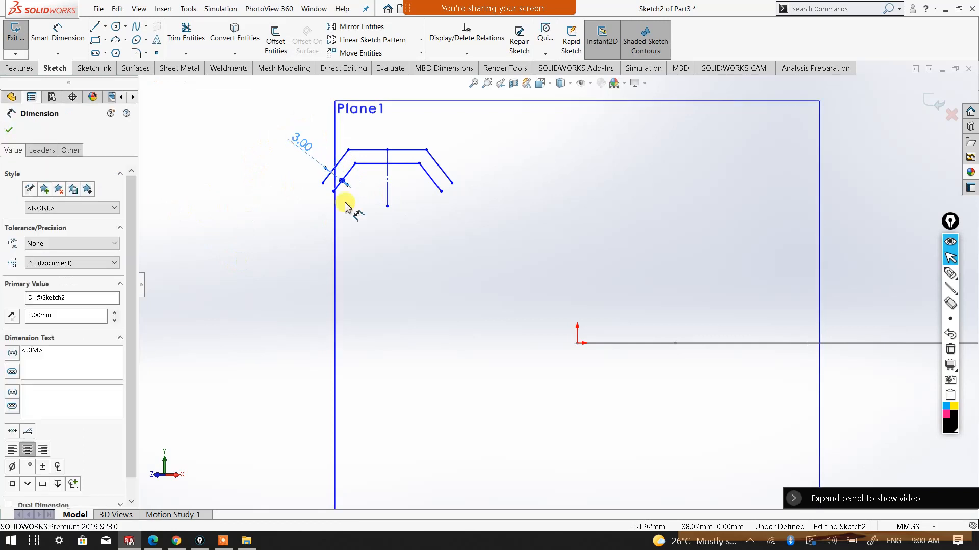
Close the open left end of the profile with a line joining the outer and inner endpoints
click(95, 26)
scroll(392, 174, up, 5)
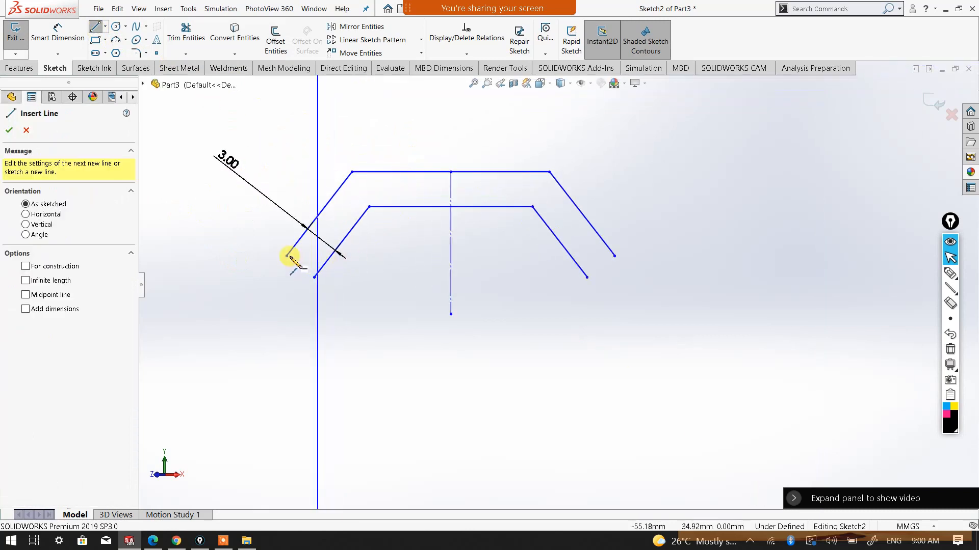
click(287, 256)
click(316, 277)
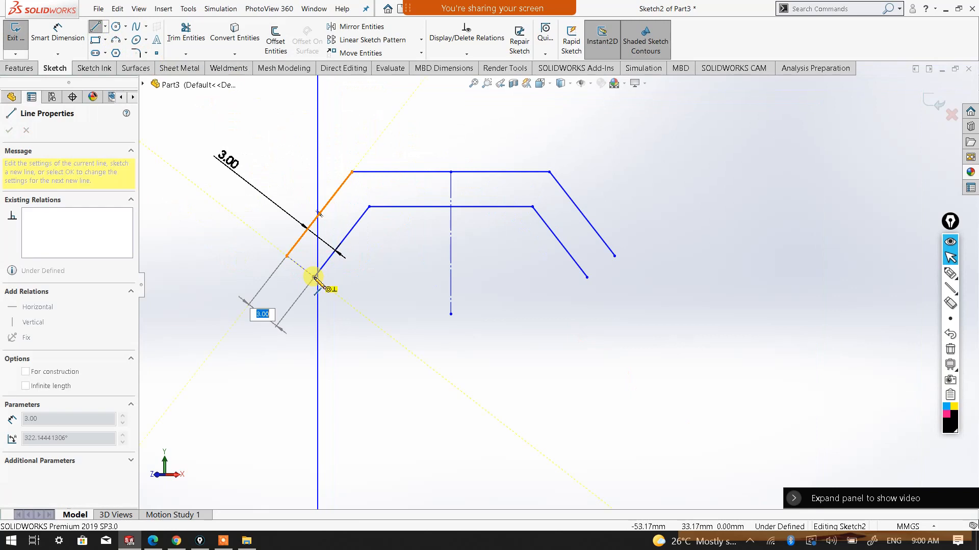
right_click(316, 279)
click(322, 285)
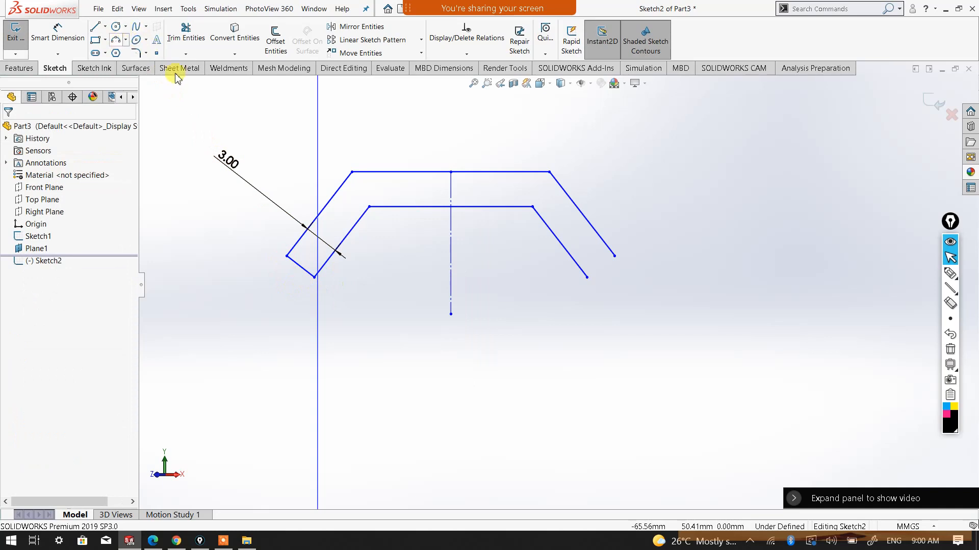
Close the right end of the profile with an outward-bulging 3 Point Arc of 1.5 mm radius, tangent to both sloping lines
click(126, 40)
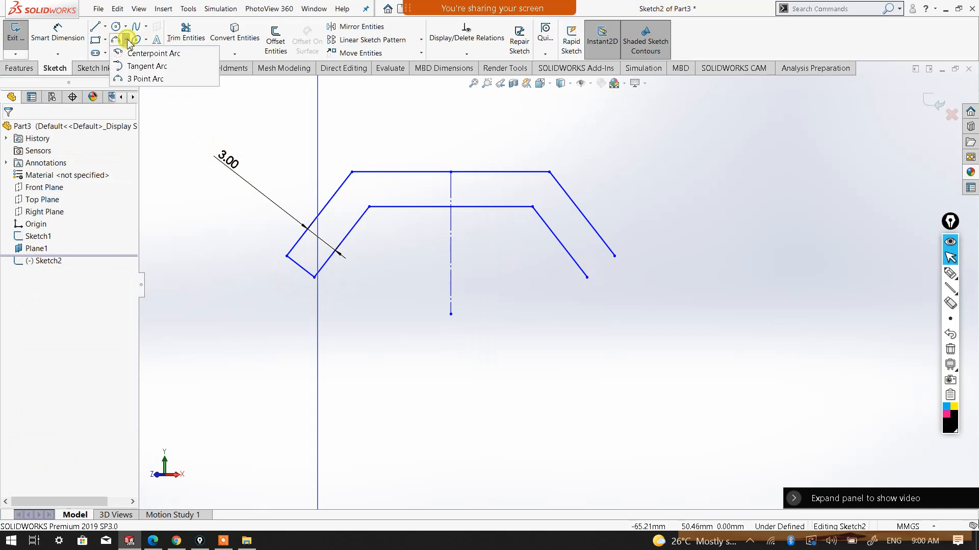
click(135, 80)
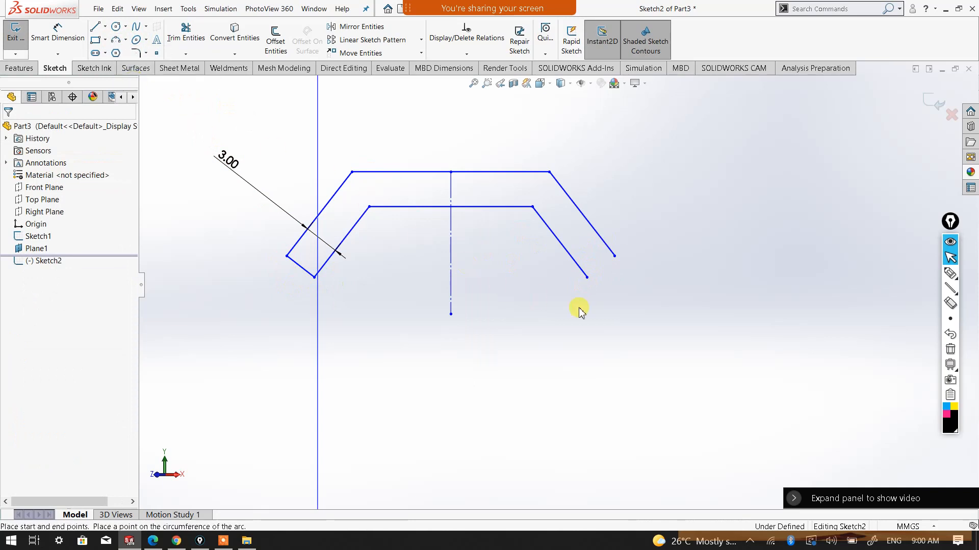
click(588, 277)
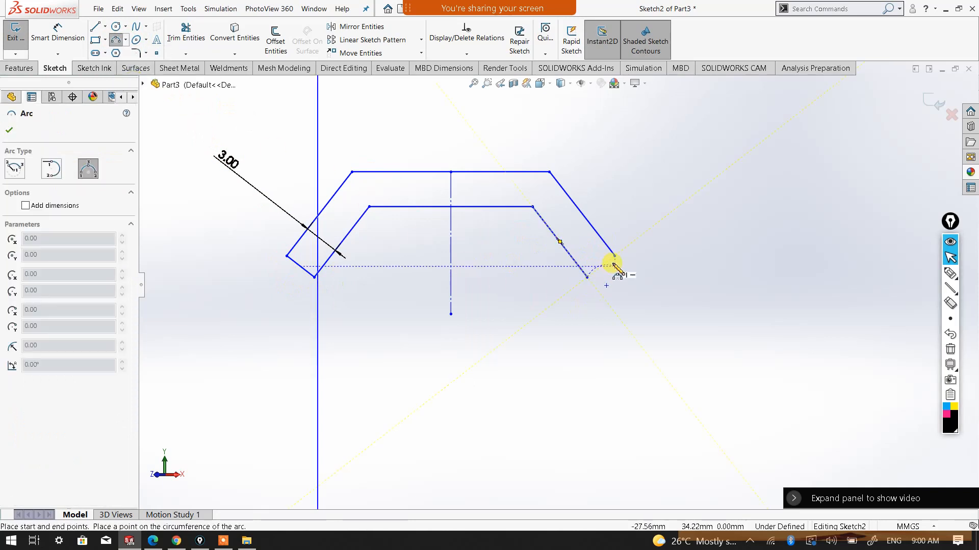
click(614, 256)
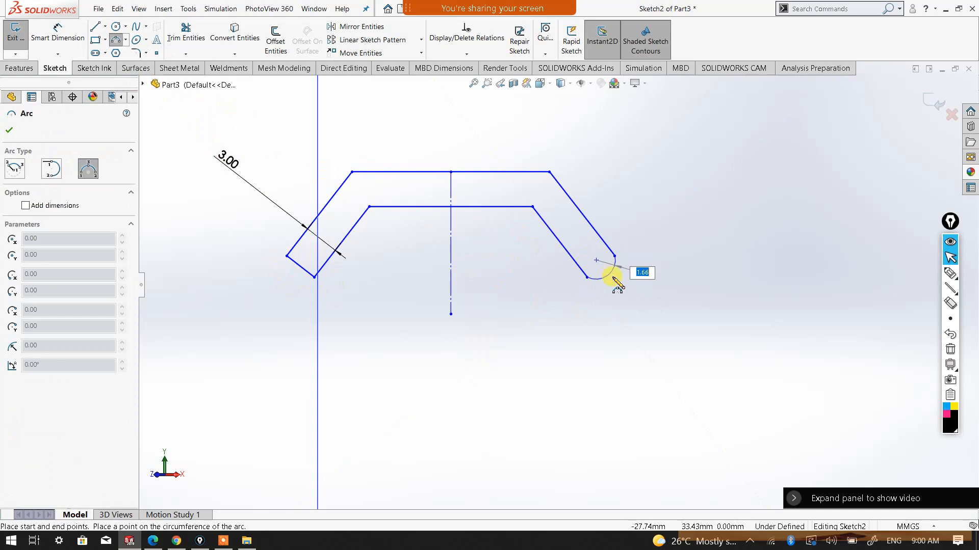
click(619, 284)
right_click(622, 285)
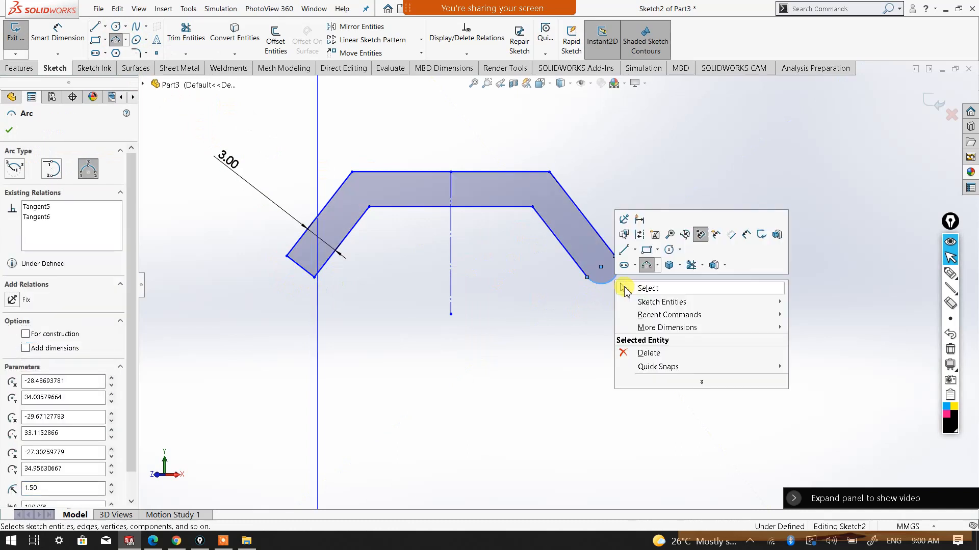
click(638, 286)
Check the closed profile's position relative to the path and exit the profile sketch
scroll(581, 327, up, 5)
scroll(648, 323, up, 2)
scroll(683, 319, down, 5)
scroll(556, 288, up, 3)
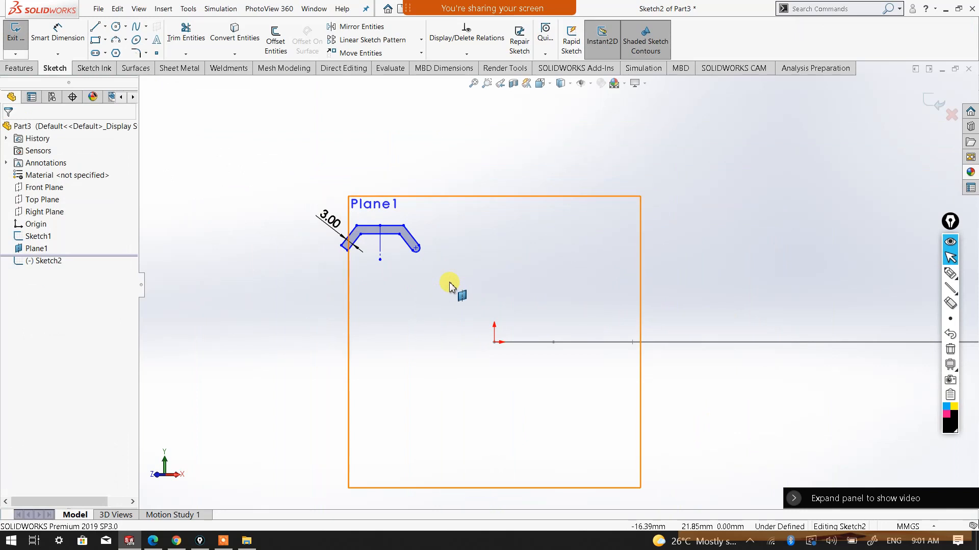
mouse_move(521, 316)
middle_down()
mouse_move(524, 339)
mouse_move(469, 290)
middle_up()
middle_drag(684, 316, 709, 304)
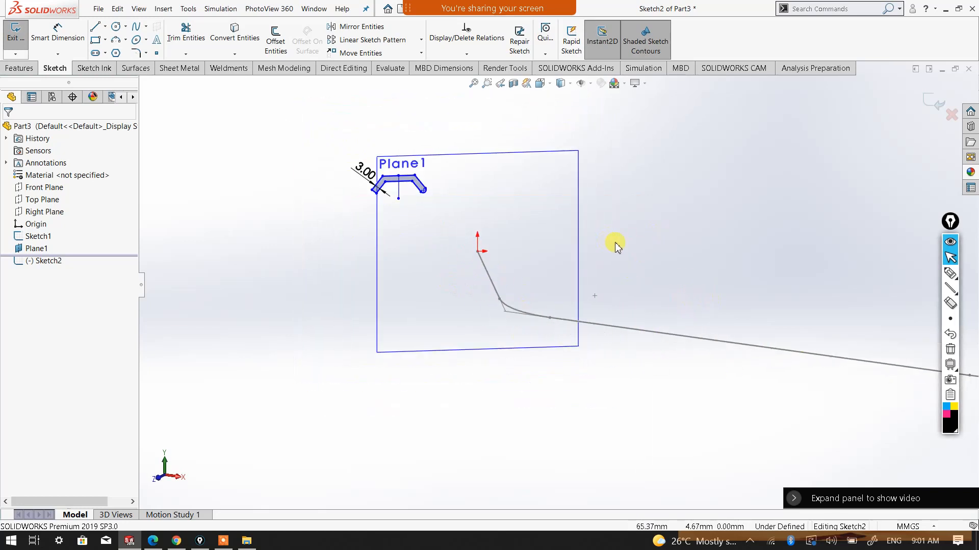
middle_drag(607, 242, 627, 251)
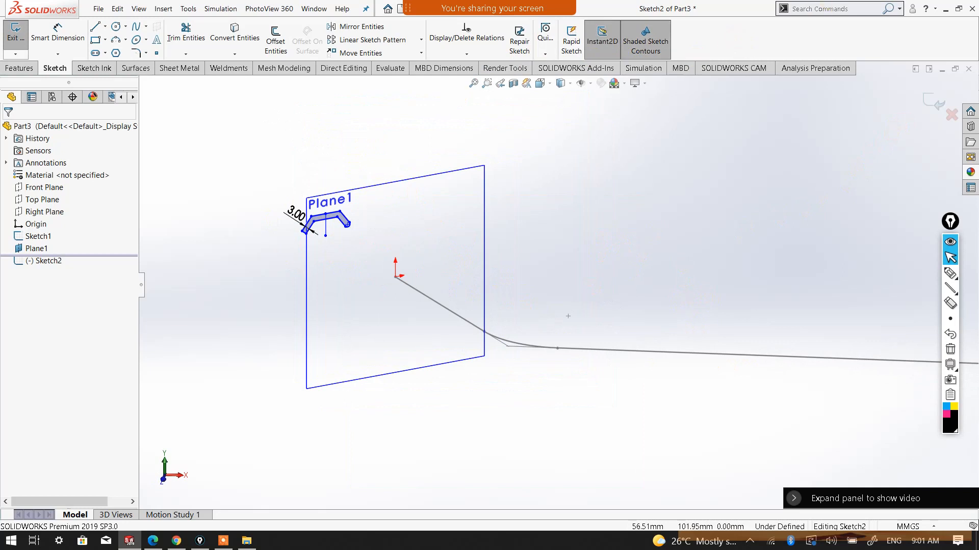
click(934, 103)
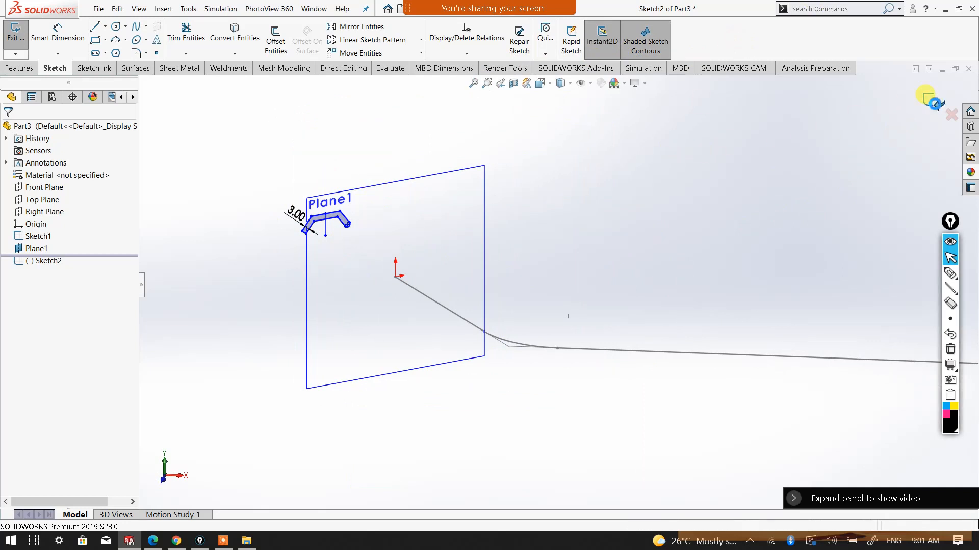
click(693, 228)
Hide the perpendicular reference plane and switch to the feature modeling commands
scroll(749, 236, up, 5)
scroll(832, 253, down, 2)
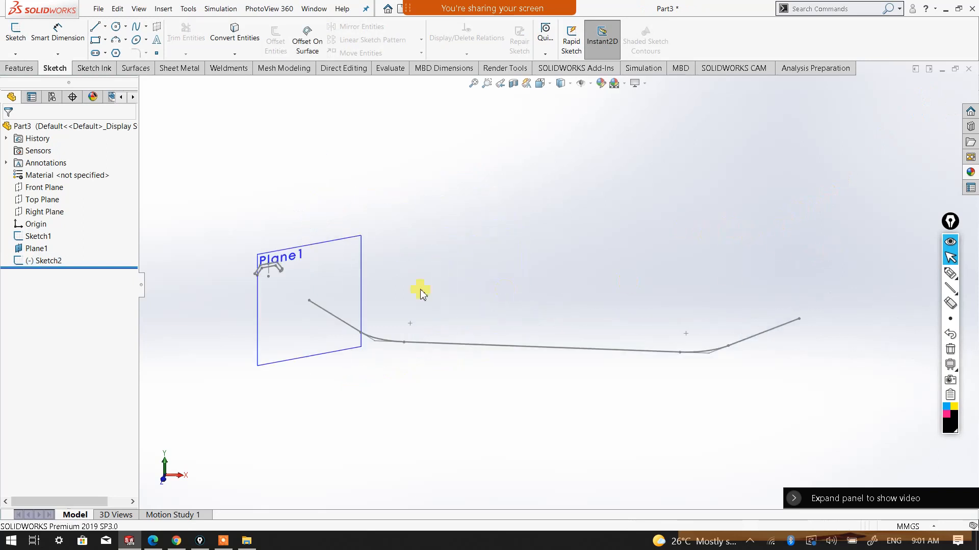
scroll(372, 301, down, 2)
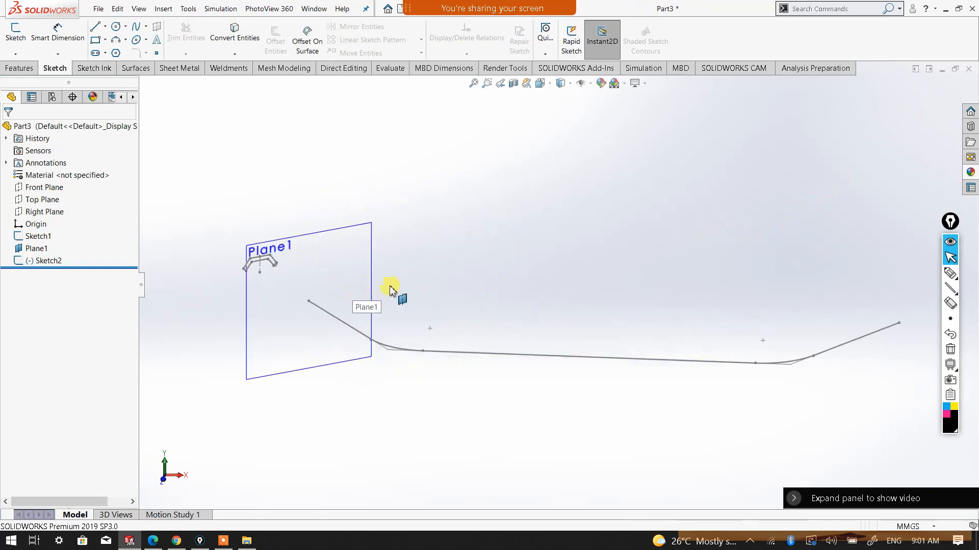
click(350, 232)
right_click(350, 229)
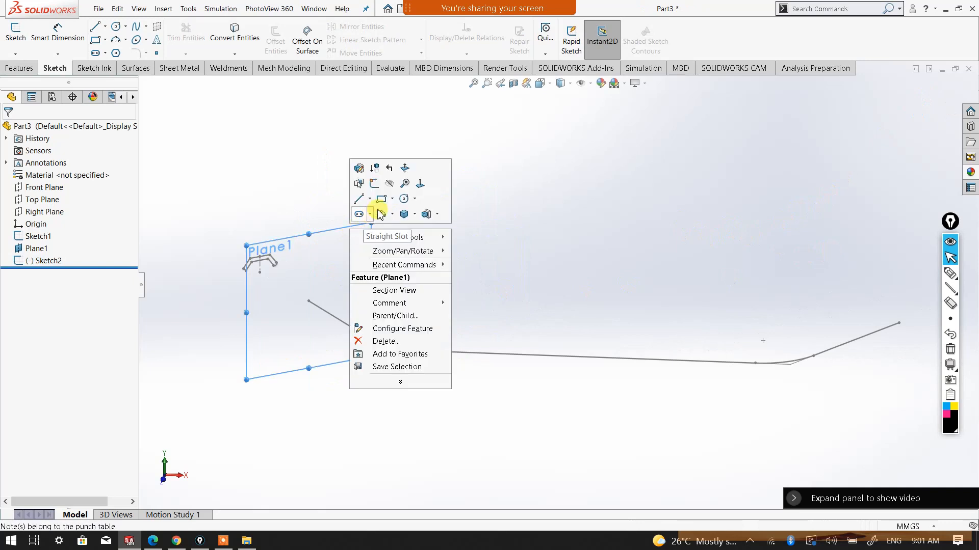
click(466, 231)
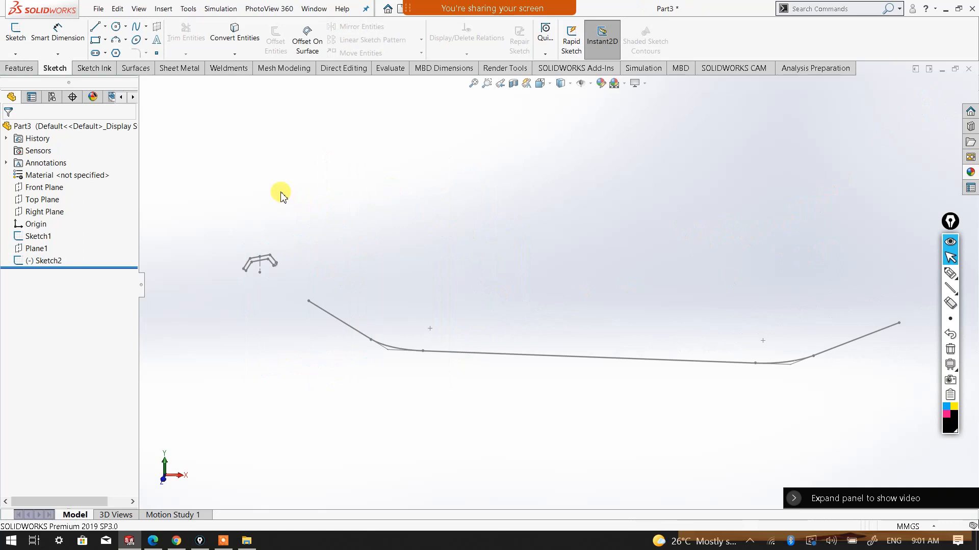
click(20, 68)
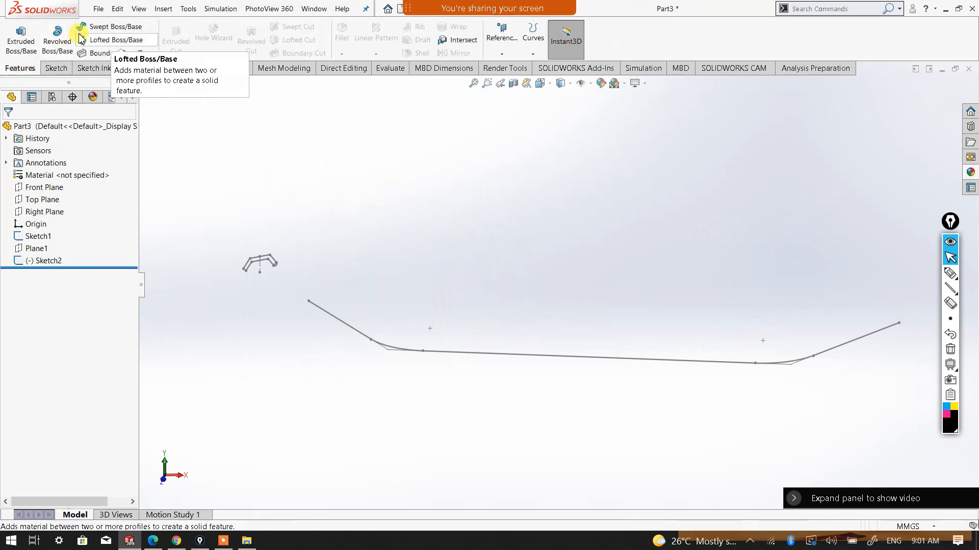
Set up a Swept Boss/Base with the closed Sketch2 as the profile and the filleted Sketch1 as the path
click(106, 30)
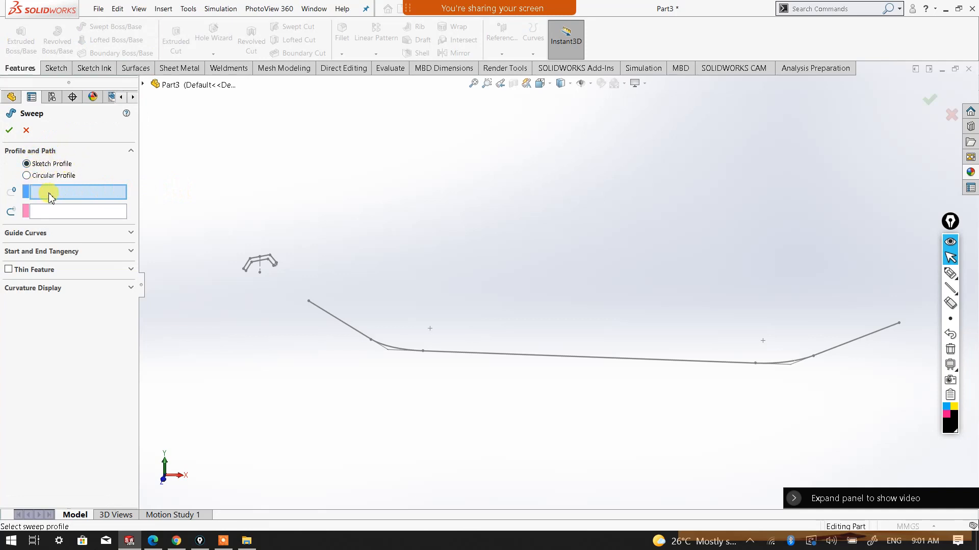
click(245, 271)
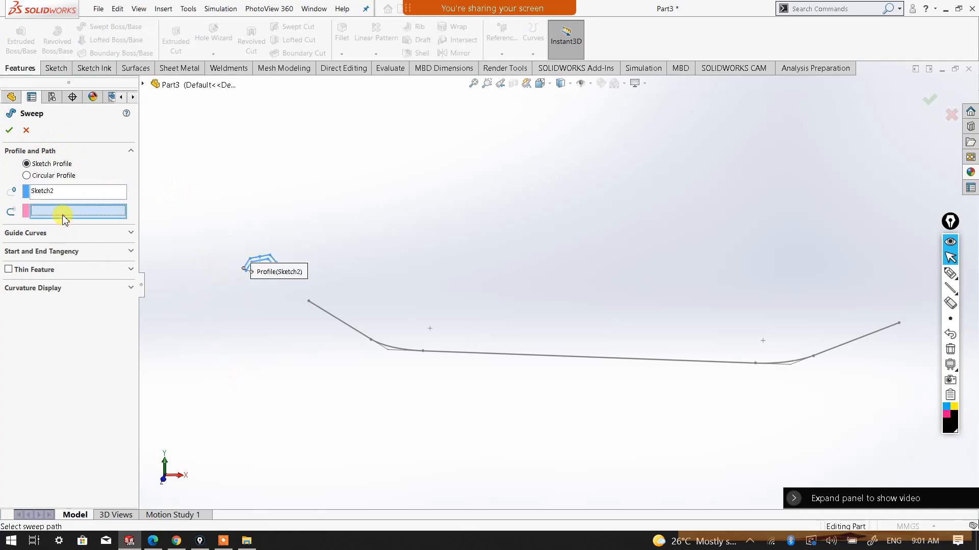
click(347, 328)
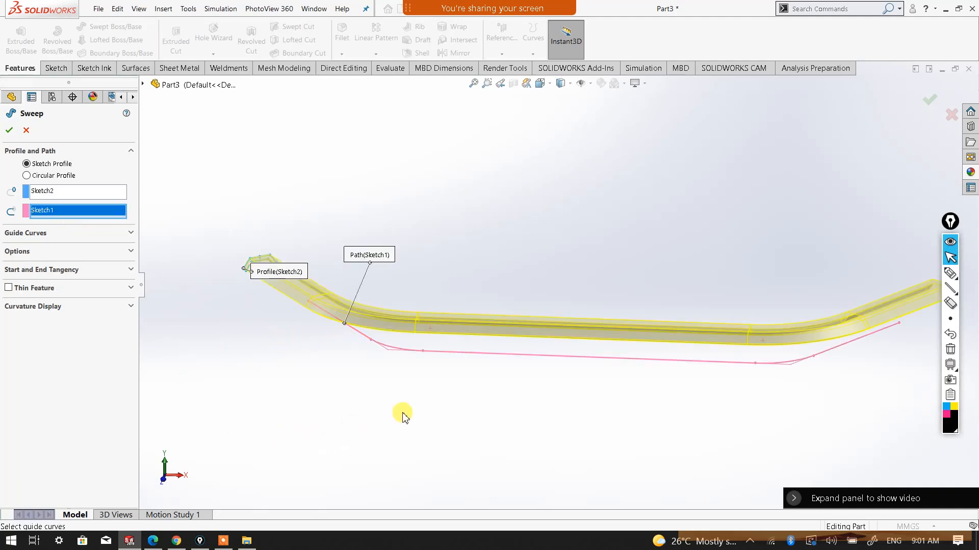
Examine the sweep preview relative to its path from several angles and in the Top view, focusing on the profile end
middle_drag(455, 417, 527, 324)
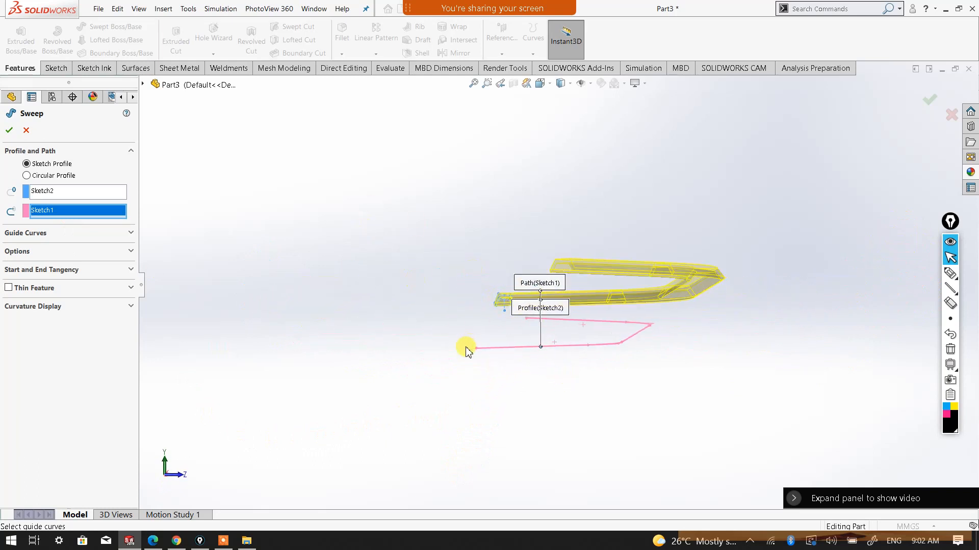
middle_drag(631, 345, 418, 375)
middle_drag(763, 280, 596, 203)
click(540, 84)
click(553, 110)
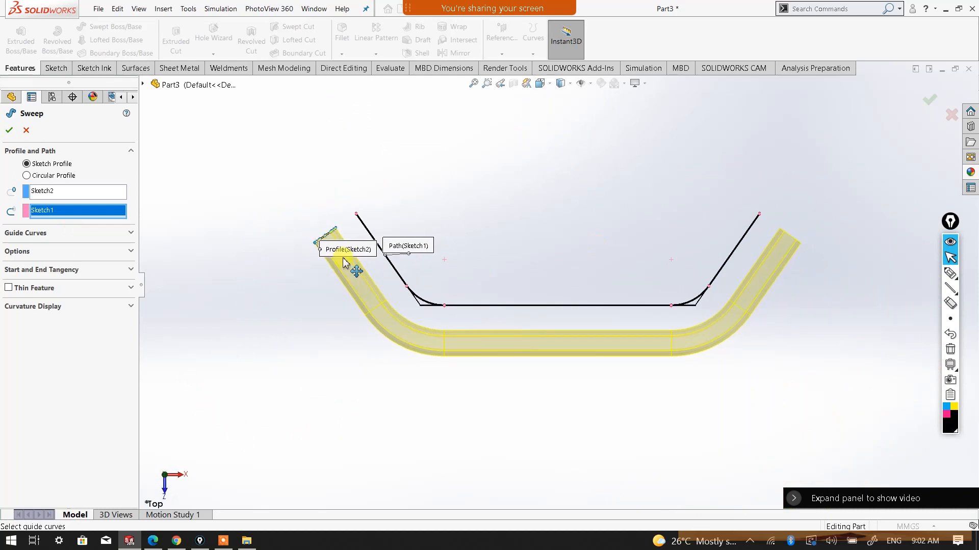
scroll(408, 270, down, 1)
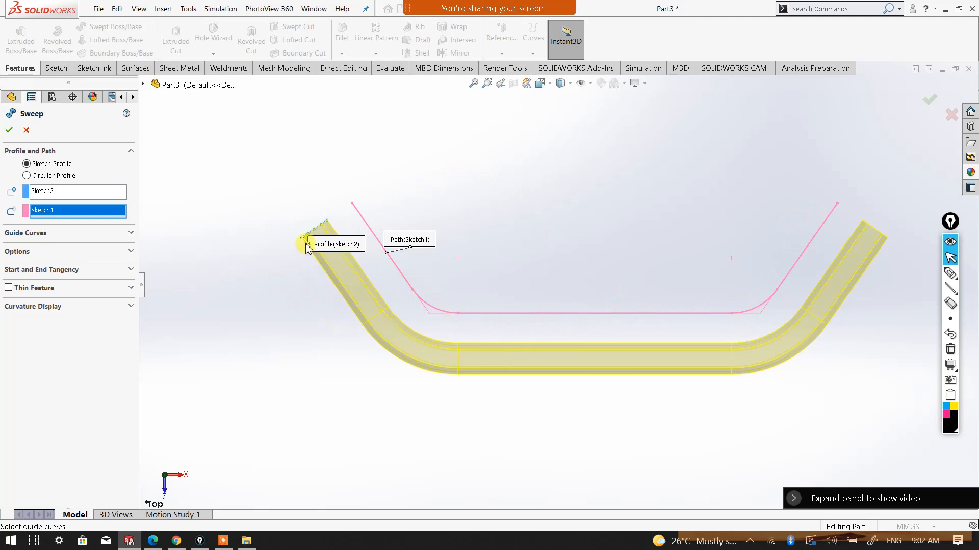
Check the sweep preview against its path from several angles and create the swept body
mouse_move(308, 249)
mouse_down()
mouse_move(224, 294)
mouse_move(245, 305)
mouse_up()
mouse_move(531, 409)
middle_down()
mouse_move(536, 348)
mouse_move(500, 350)
middle_up()
scroll(398, 281, down, 1)
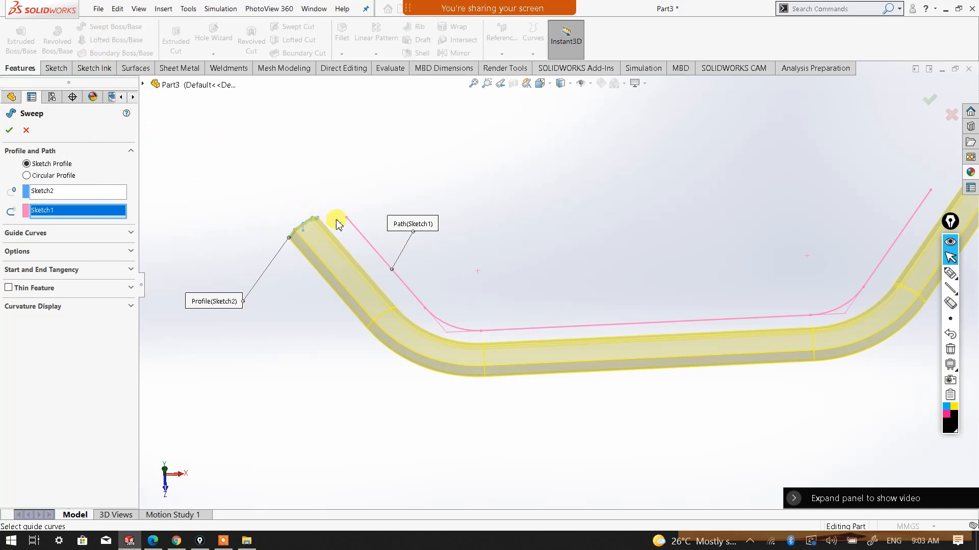
scroll(547, 266, up, 1)
middle_drag(601, 350, 527, 290)
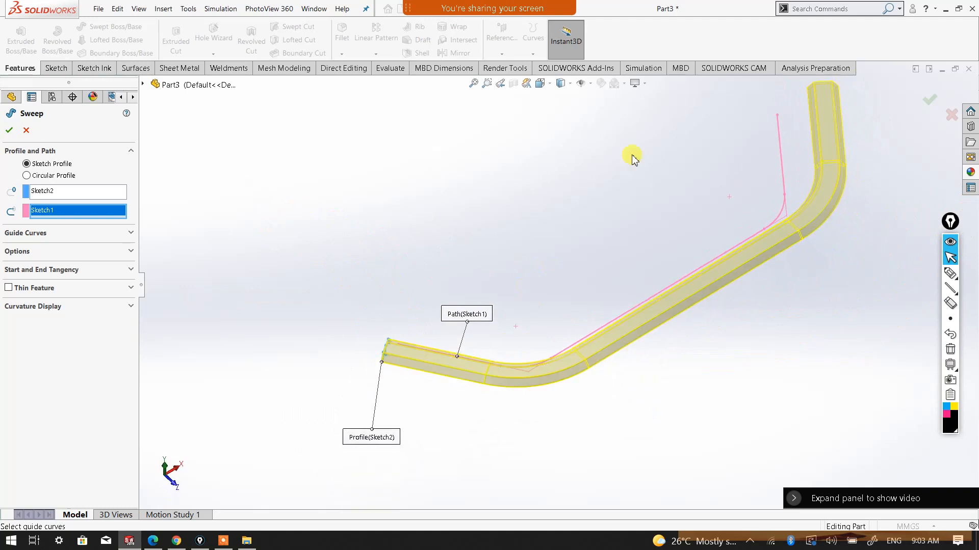
click(9, 132)
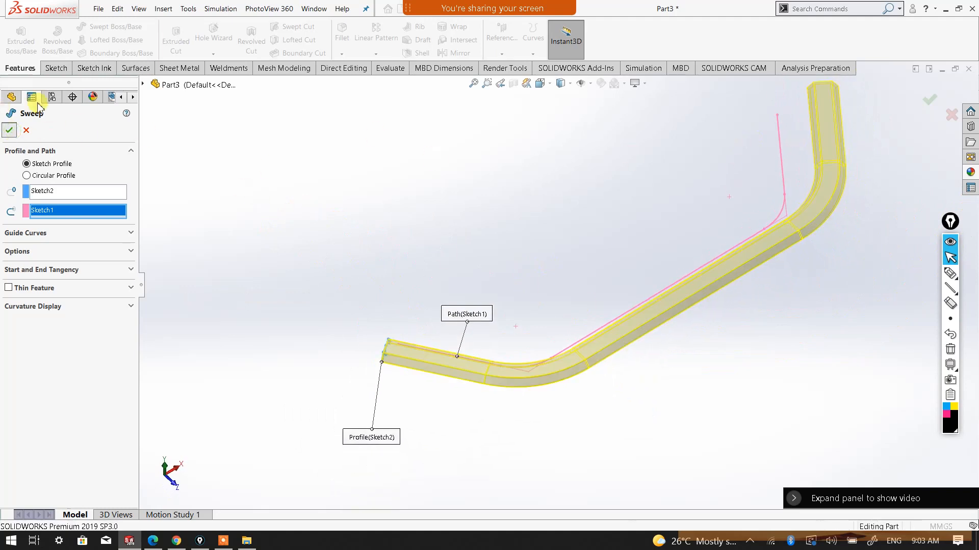
Fillet the two outer lengthwise edges of the swept channel with a 5 mm radius
middle_drag(619, 426, 727, 312)
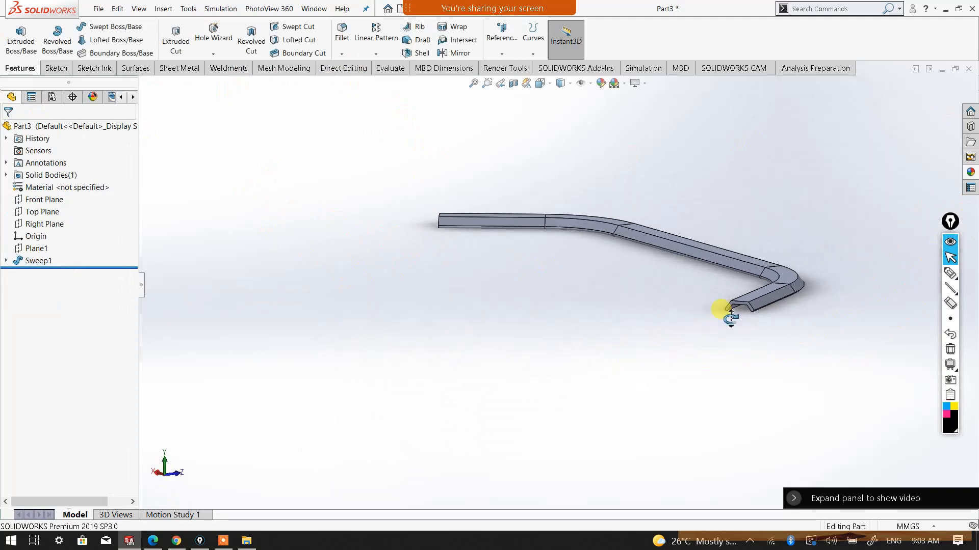
scroll(771, 306, down, 4)
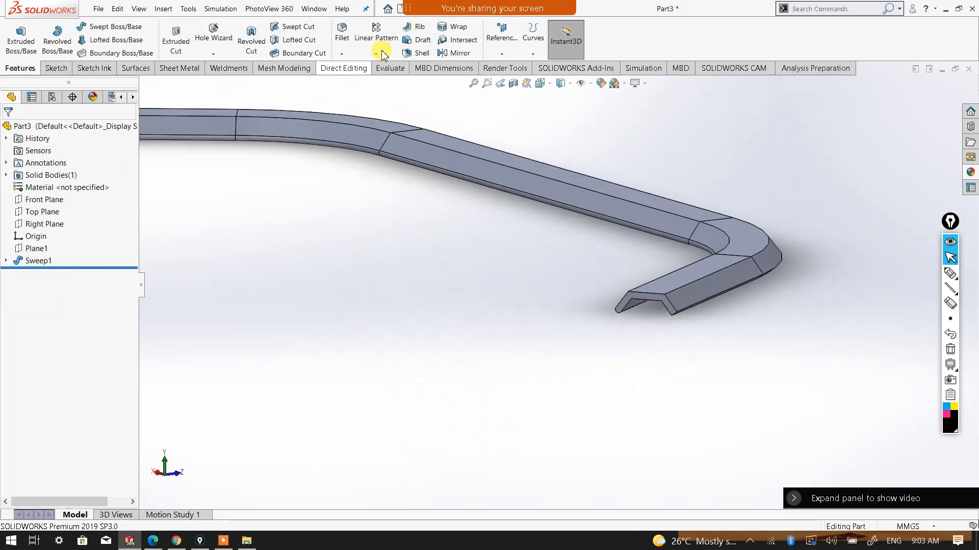
click(341, 53)
click(356, 66)
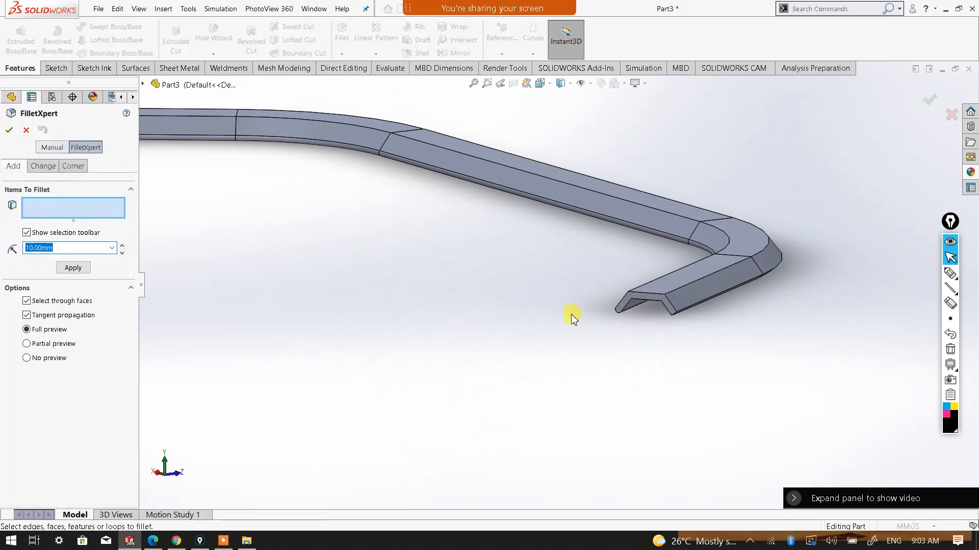
click(719, 275)
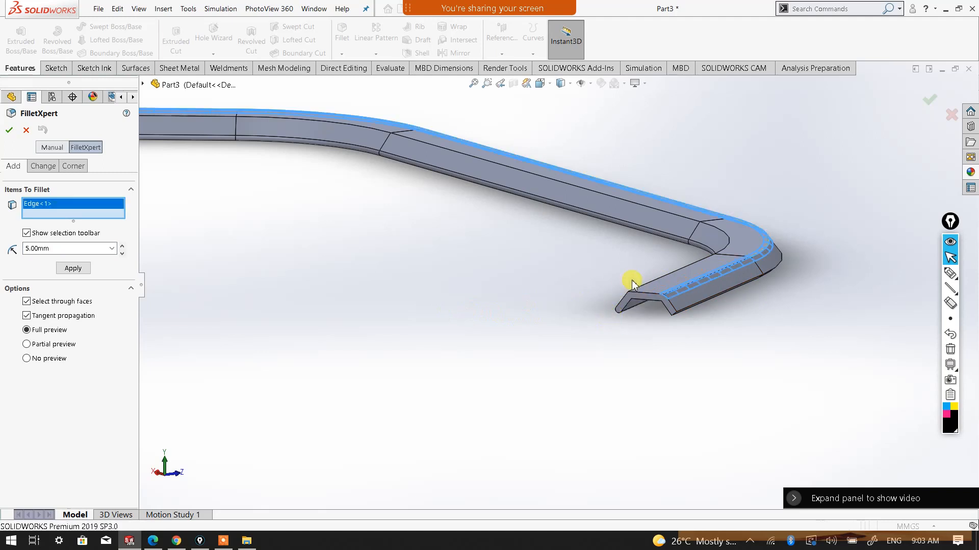
click(642, 291)
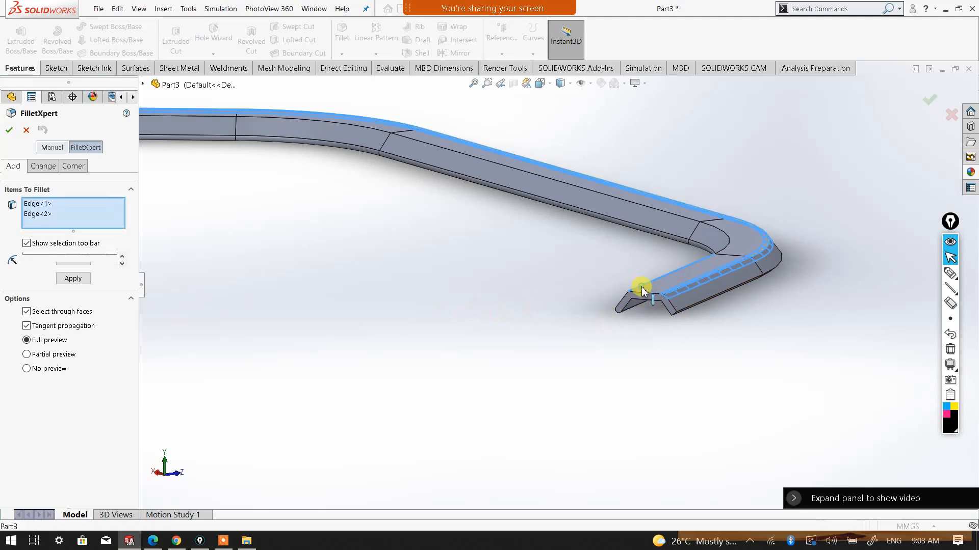
middle_drag(618, 339, 594, 388)
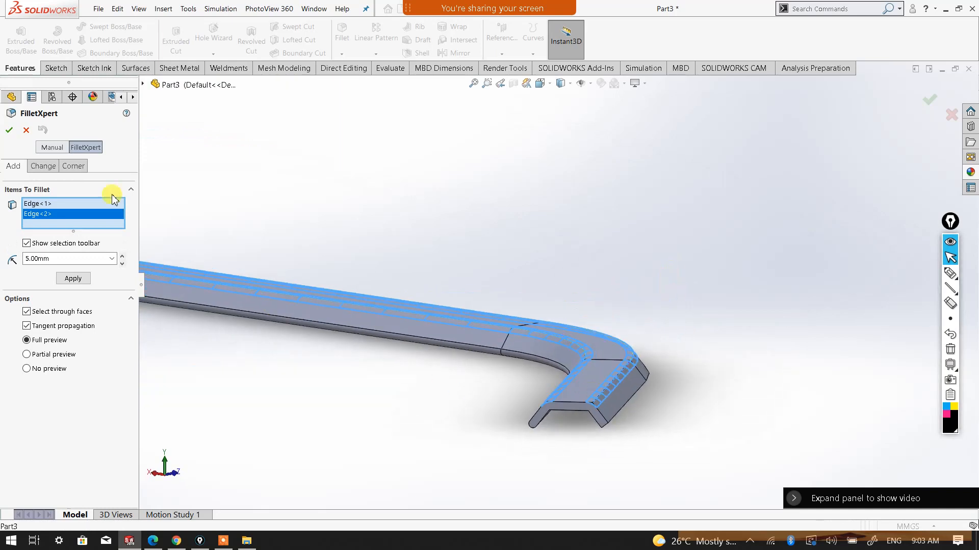
click(10, 130)
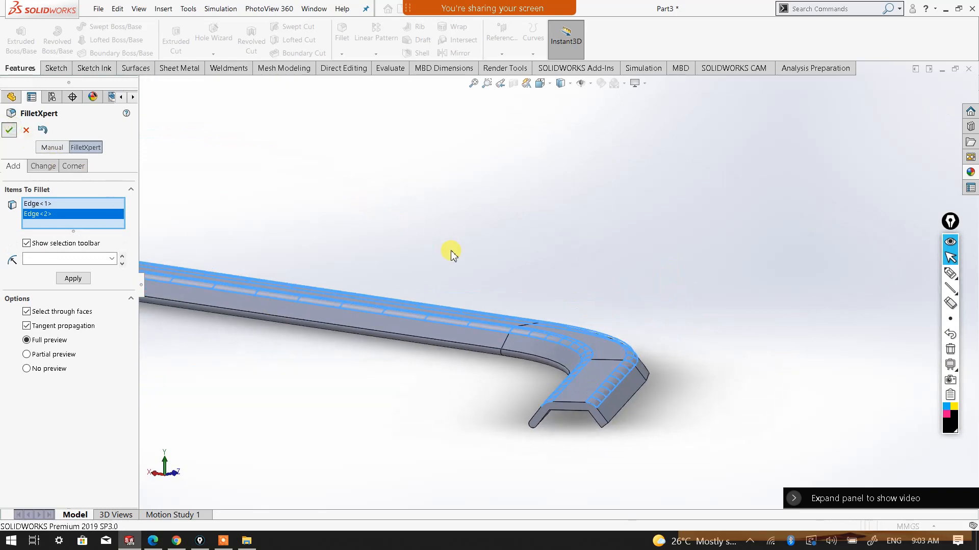
Fillet the two inner lengthwise edges of the swept channel with a 3 mm radius
middle_drag(563, 469, 647, 312)
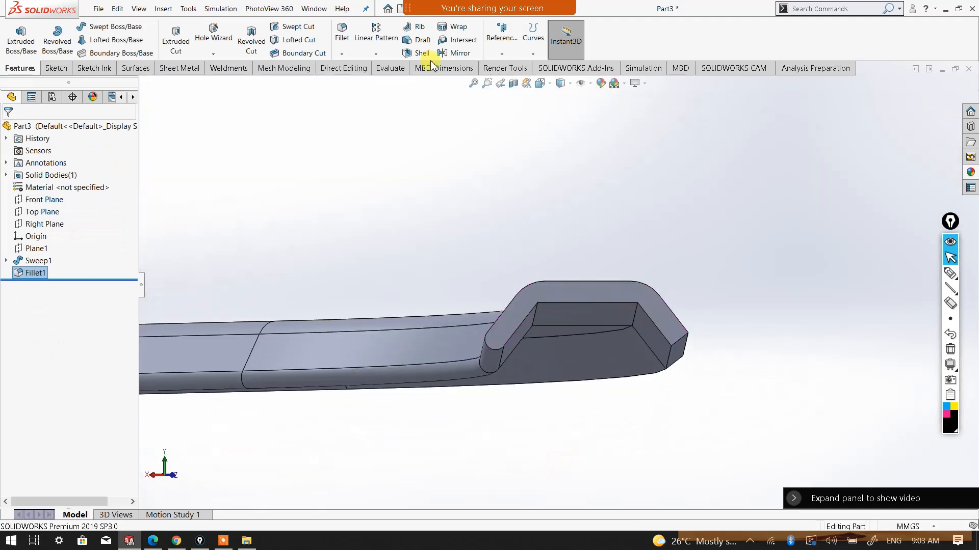
click(342, 36)
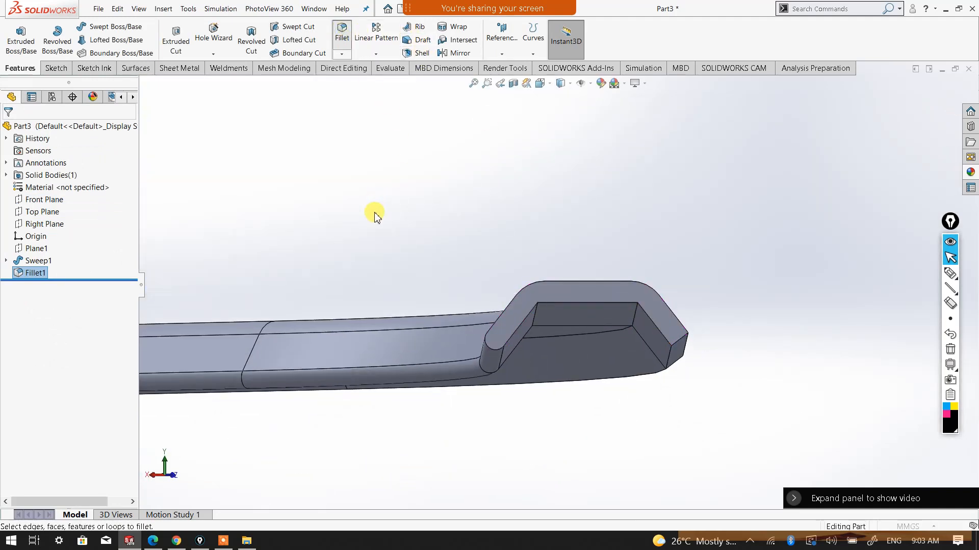
click(534, 318)
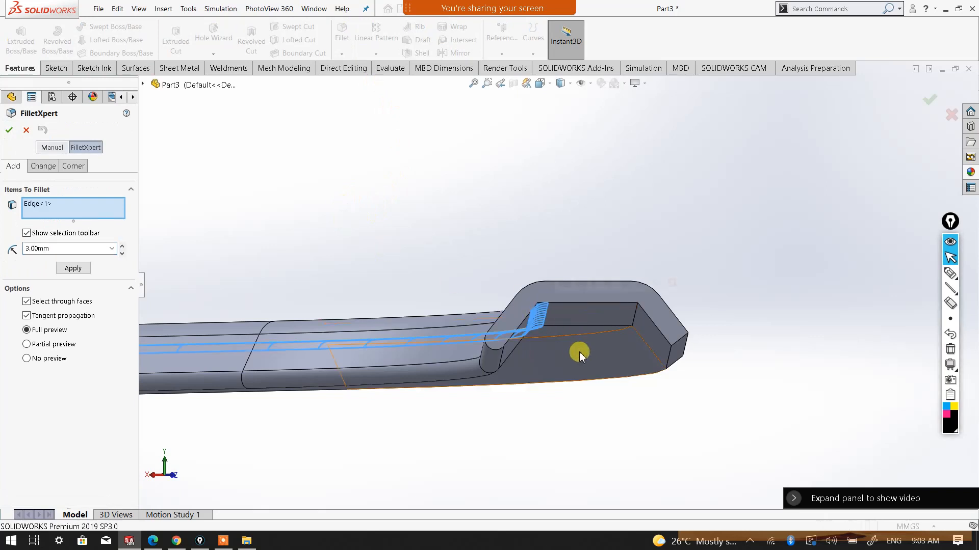
click(632, 316)
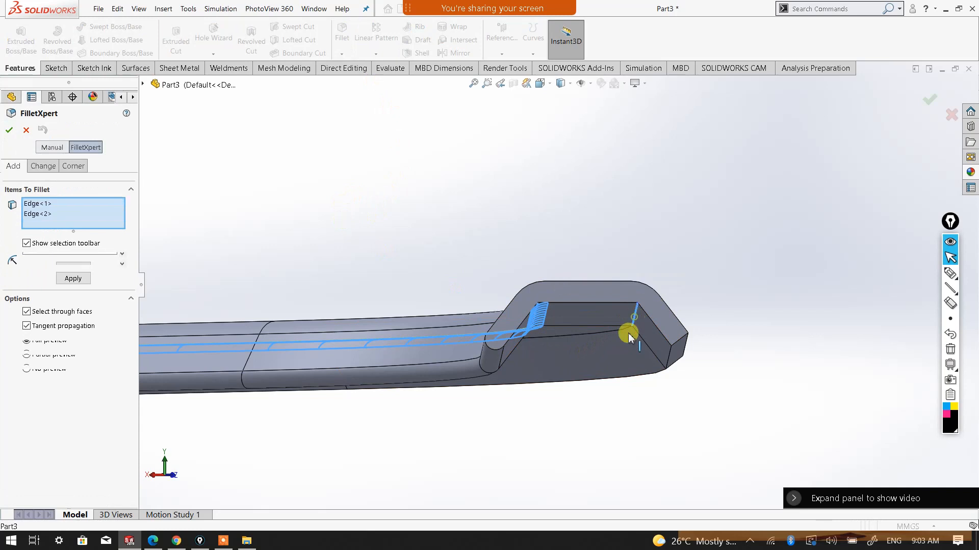
scroll(509, 380, up, 2)
scroll(494, 374, up, 6)
scroll(251, 310, down, 4)
scroll(289, 269, up, 3)
scroll(289, 269, down, 3)
middle_drag(375, 267, 451, 300)
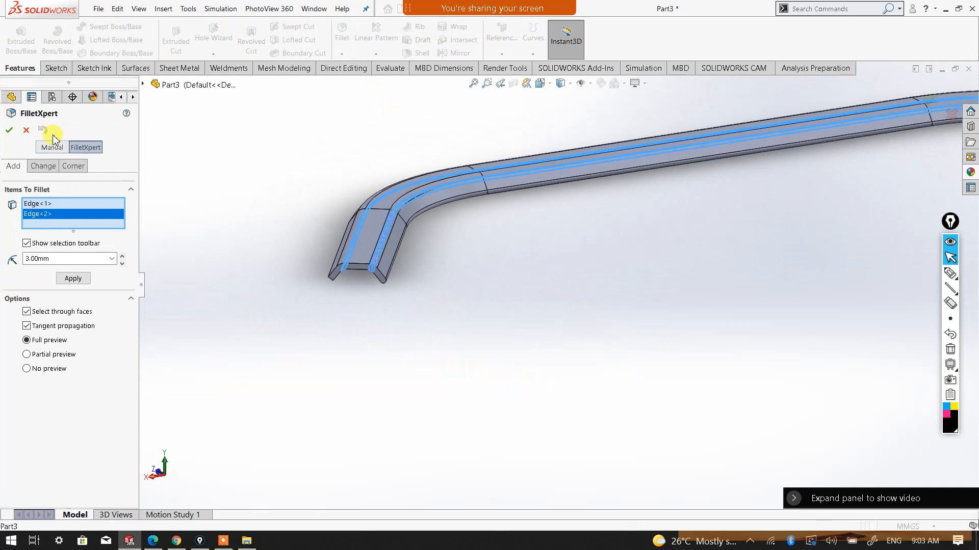
click(9, 130)
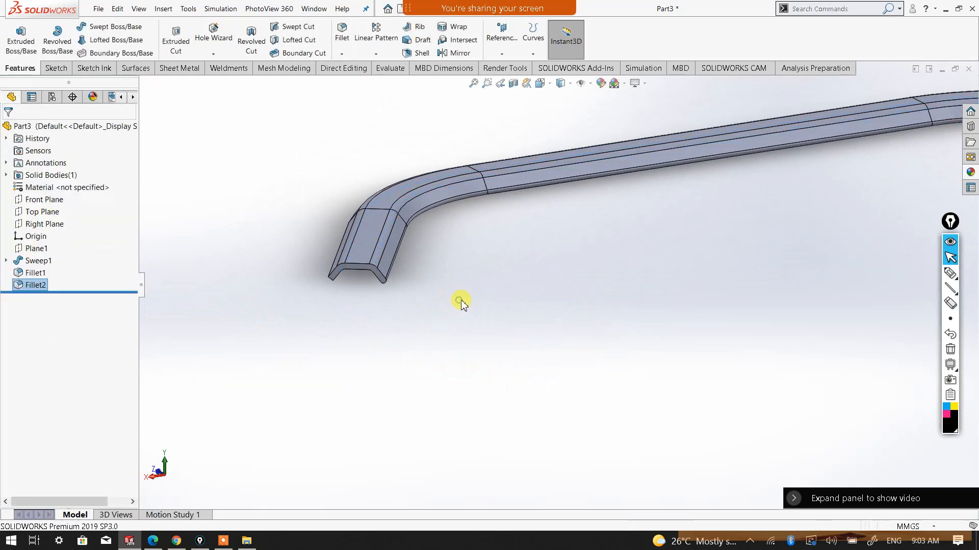
Examine the filleted swept channel from several angles, including its bends and open ends
scroll(525, 277, up, 5)
middle_drag(525, 278, 762, 167)
middle_drag(573, 293, 585, 262)
scroll(729, 317, down, 5)
scroll(585, 289, up, 4)
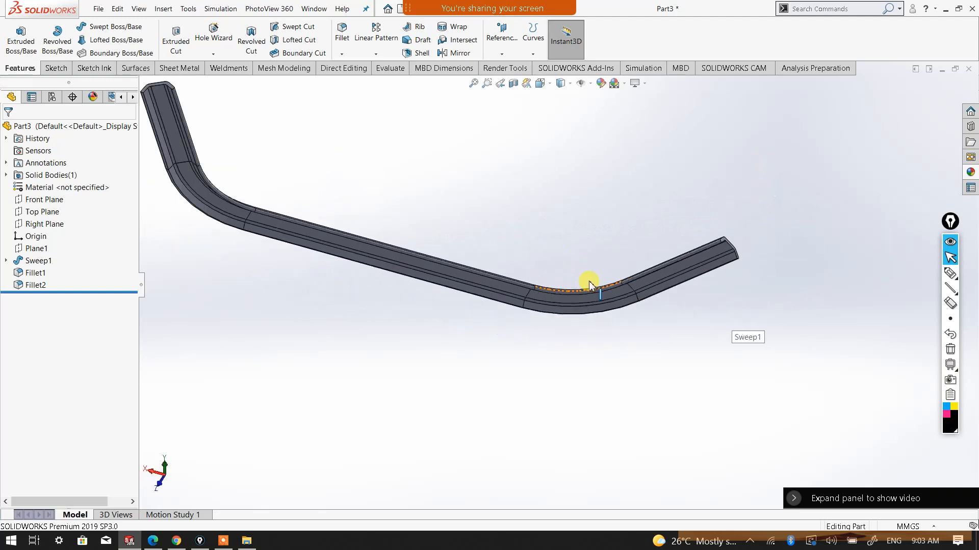
scroll(588, 286, up, 2)
middle_drag(331, 219, 350, 258)
scroll(414, 197, up, 3)
scroll(449, 225, down, 4)
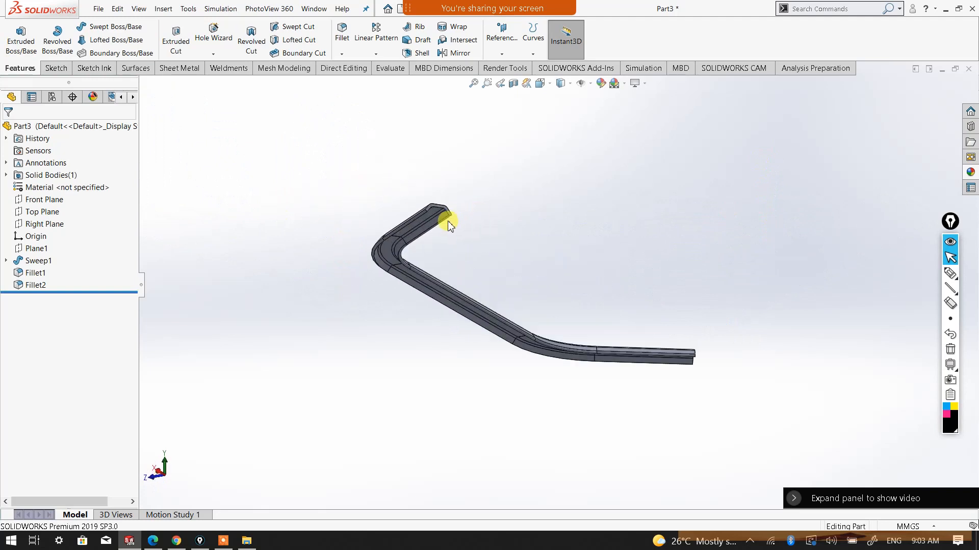
scroll(443, 251, down, 2)
middle_drag(444, 251, 430, 218)
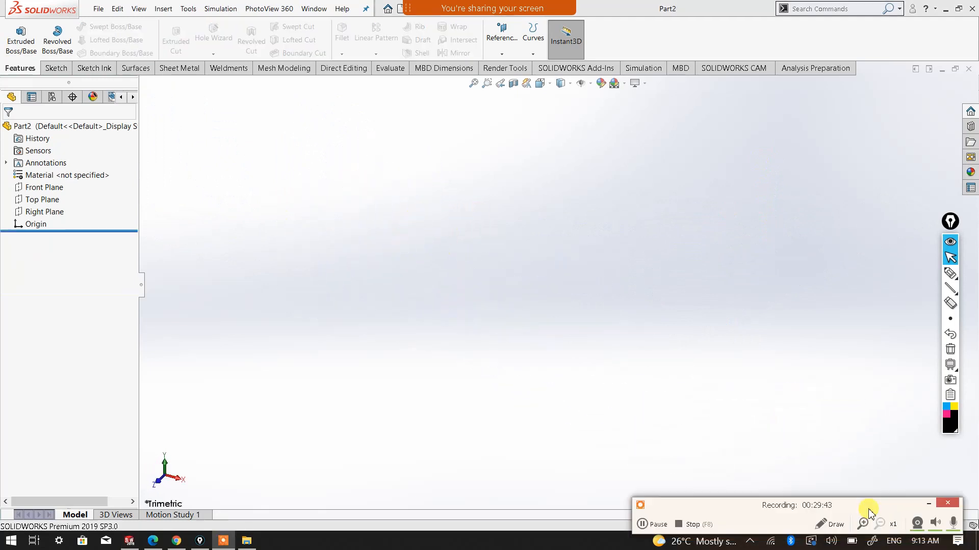
Start a sketch on the Top Plane of the empty Part2 and draw a vertical line about 85 mm long from the origin
click(930, 508)
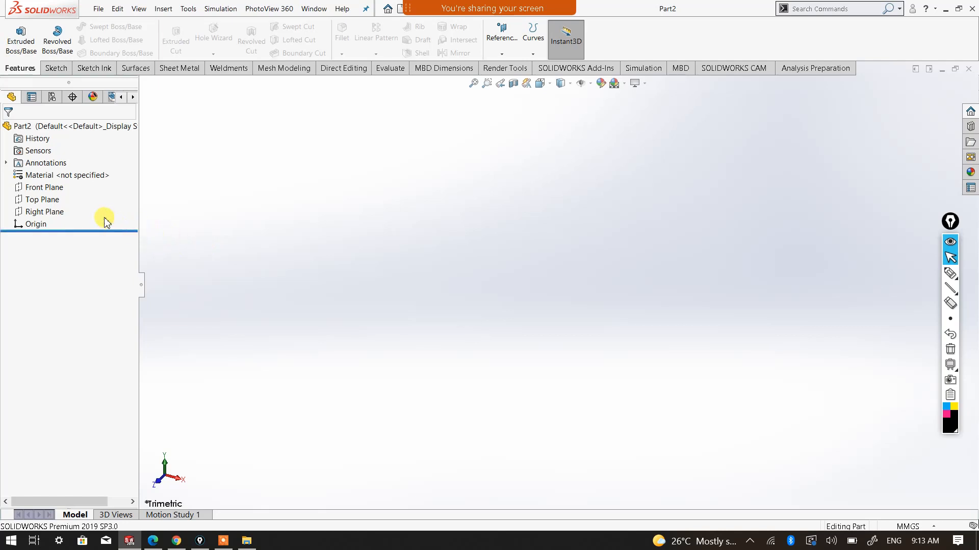
click(51, 200)
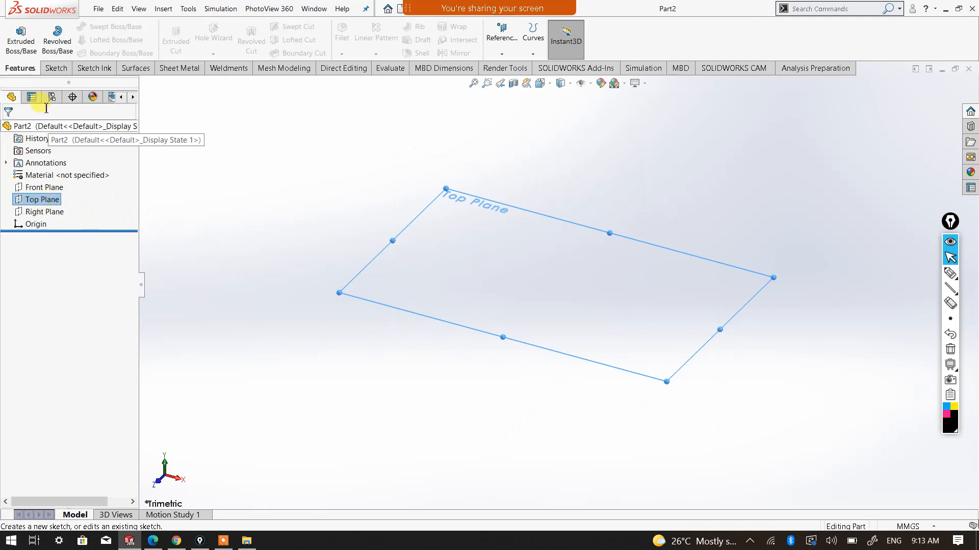
click(53, 67)
click(14, 34)
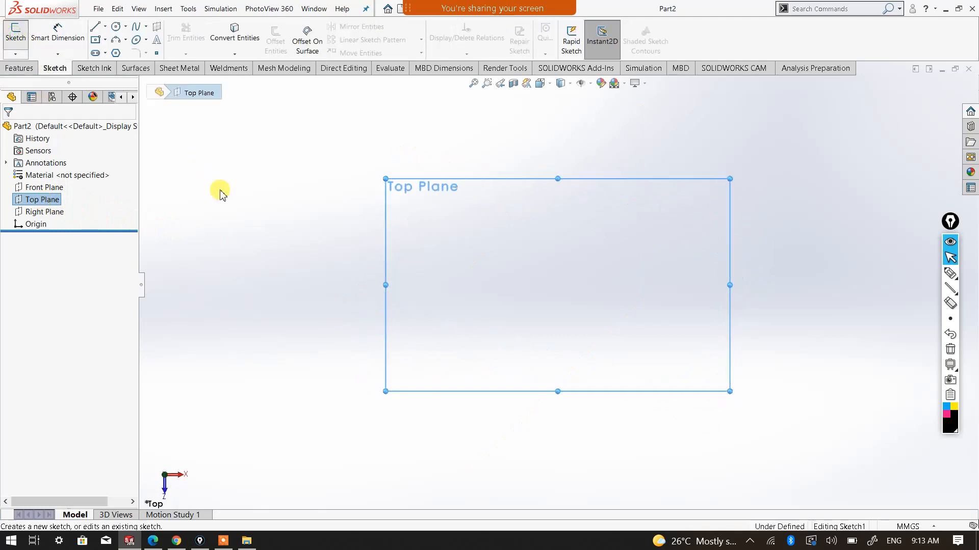
click(97, 29)
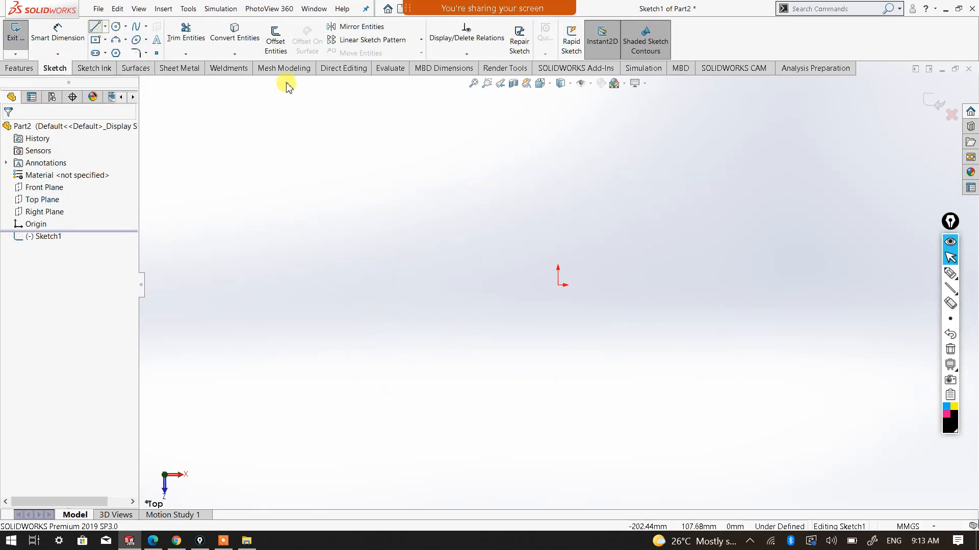
click(558, 286)
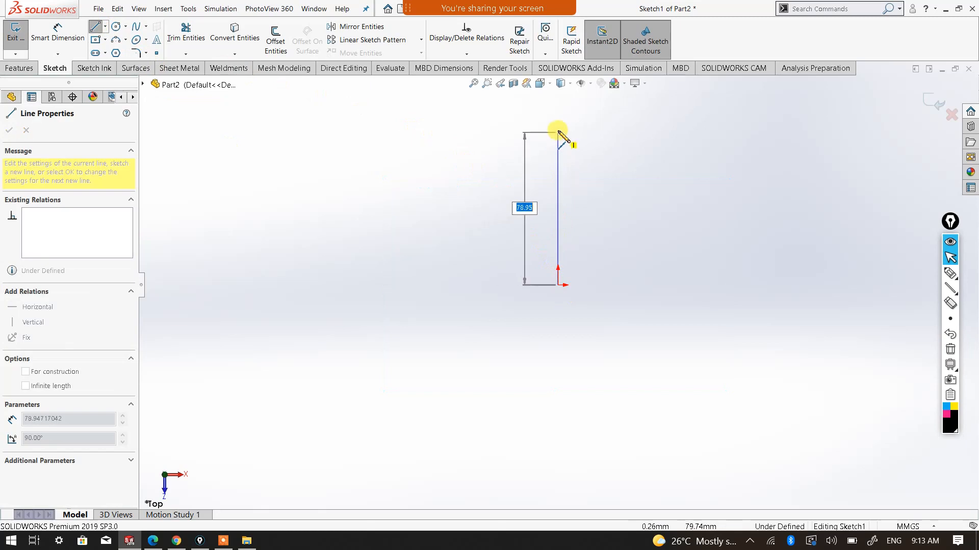
click(558, 121)
Dimension the vertical line's length as 500 mm with Smart Dimension and leave the command
right_click(558, 121)
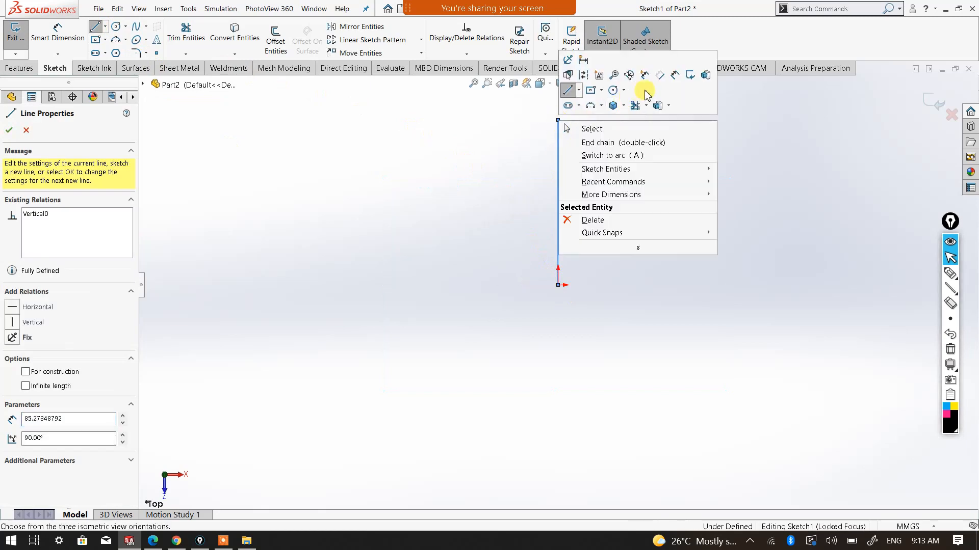
click(673, 78)
click(558, 188)
click(507, 192)
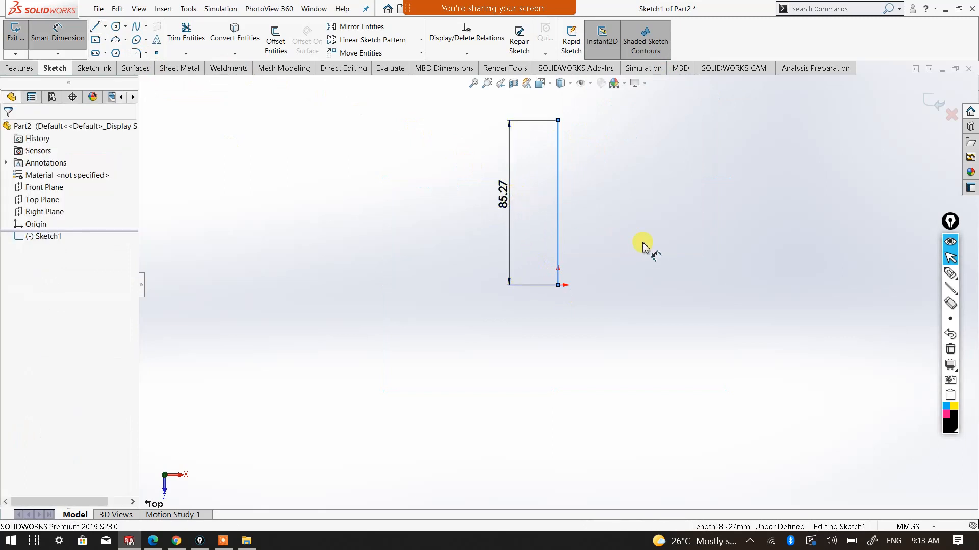
text(500)
click(444, 178)
right_click(608, 207)
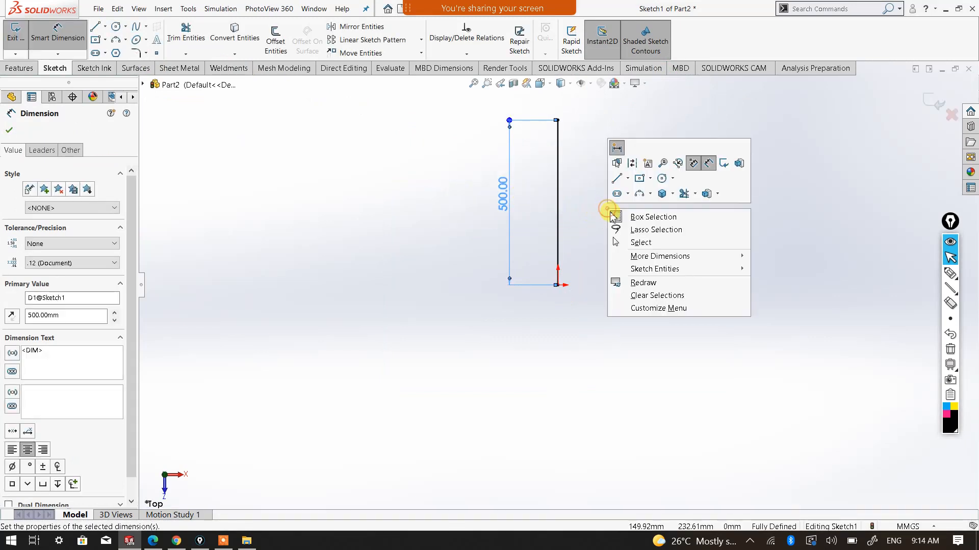
click(637, 244)
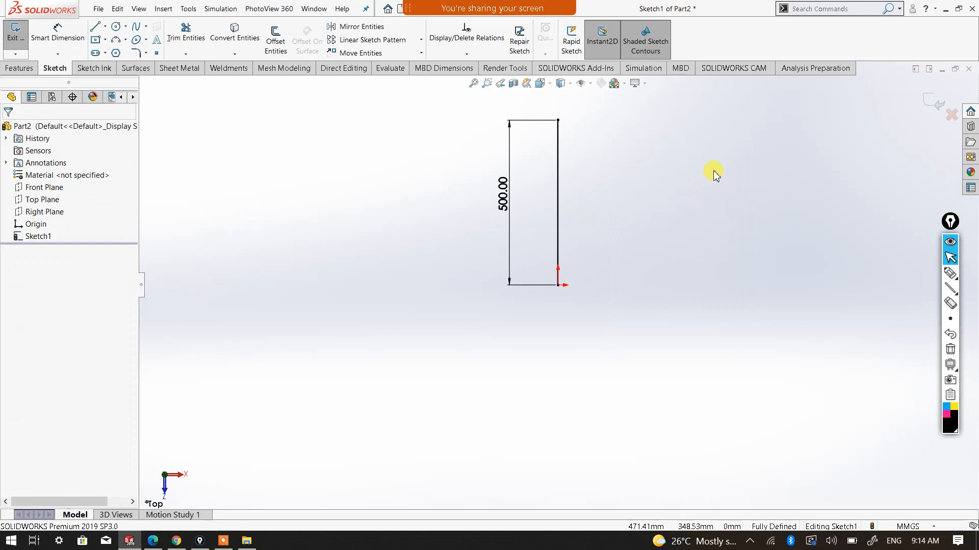
Exit the line sketch and show it in the Isometric view with nothing selected
scroll(564, 200, down, 2)
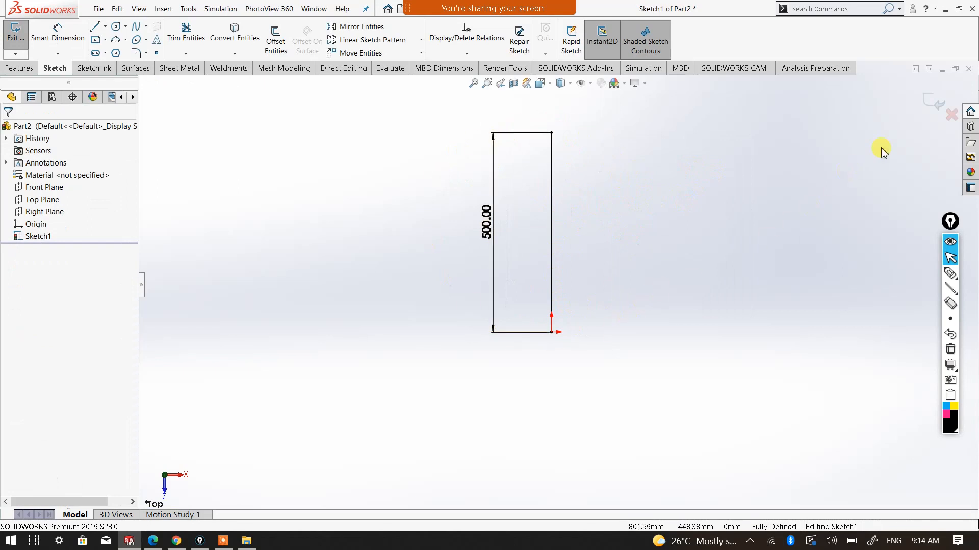
click(931, 108)
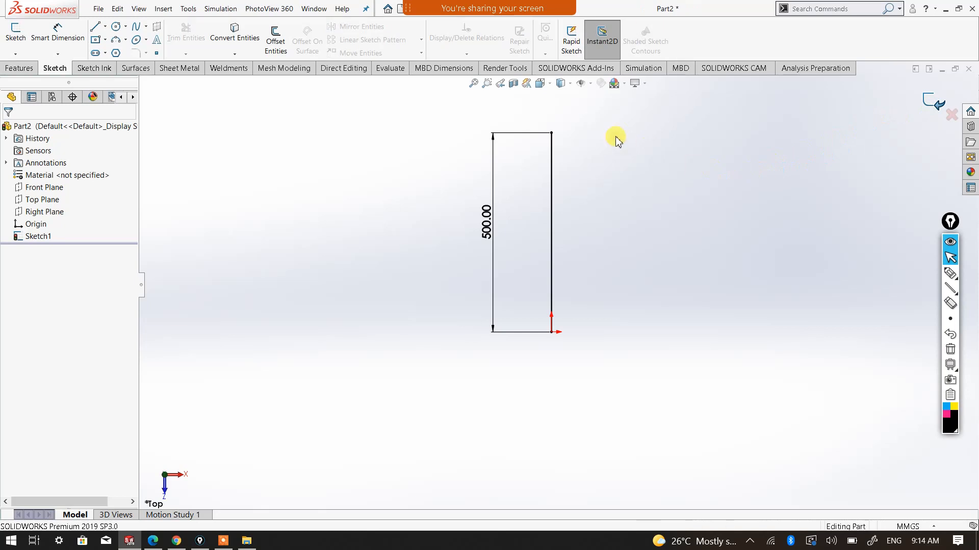
click(539, 83)
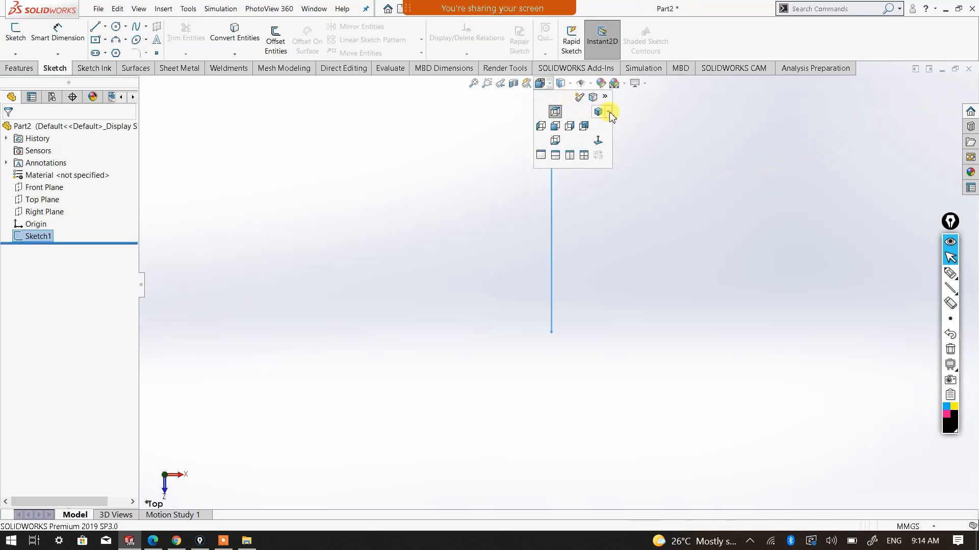
click(606, 114)
click(620, 125)
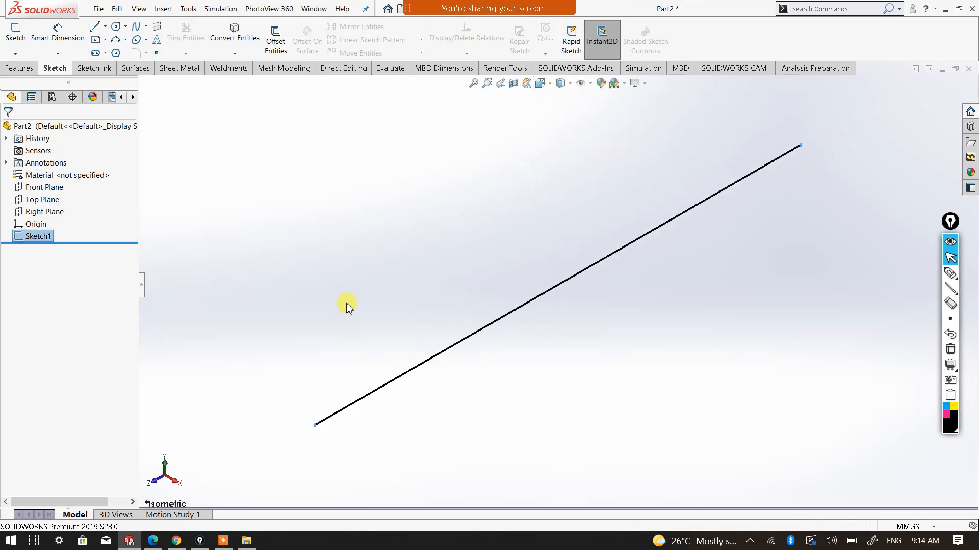
click(452, 421)
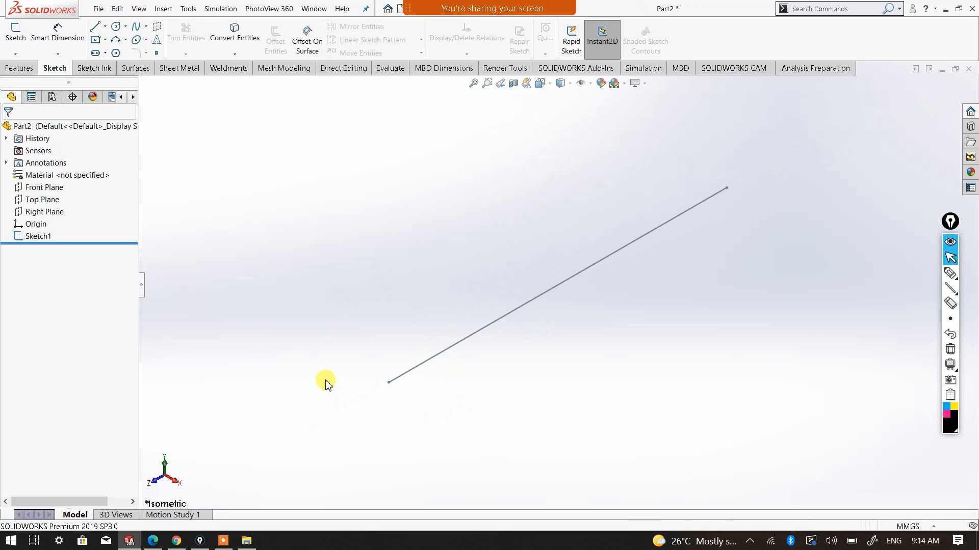
Select the Front Plane and examine its orientation relative to the path line from several angles
click(51, 191)
middle_drag(383, 284, 335, 400)
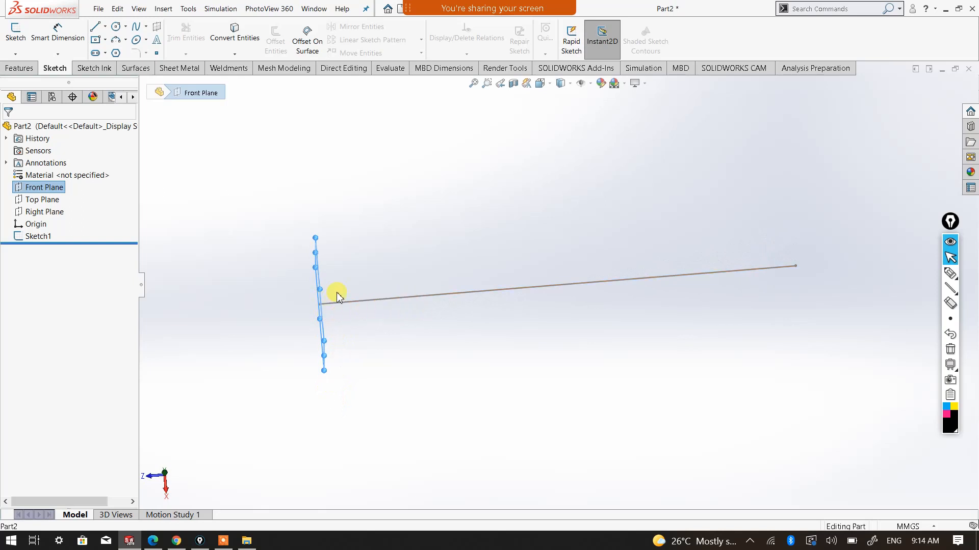
mouse_move(524, 376)
middle_down()
mouse_move(553, 289)
mouse_move(575, 267)
middle_up()
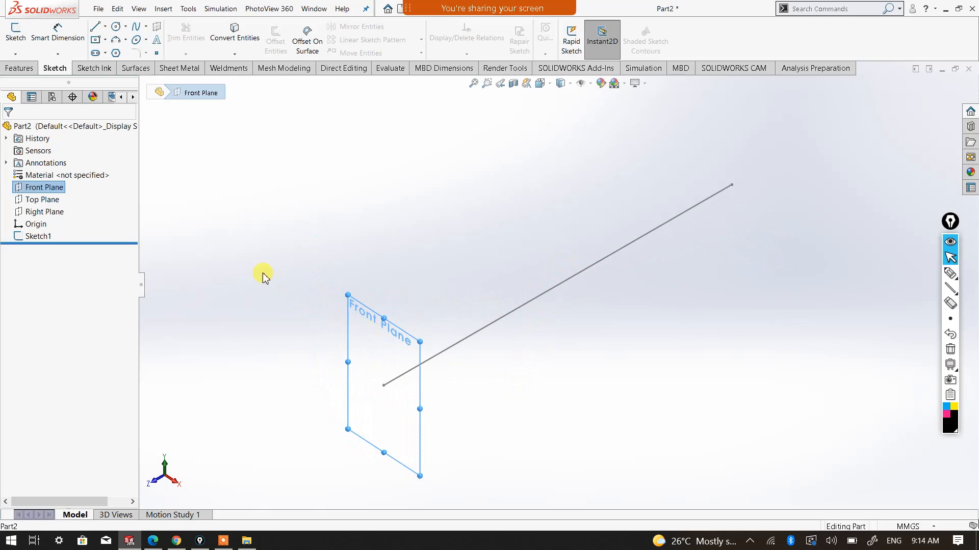
Start a sketch on the Front Plane, viewed face-on, and draw a center rectangle about 14.6 by 5 mm centred on the origin
click(15, 32)
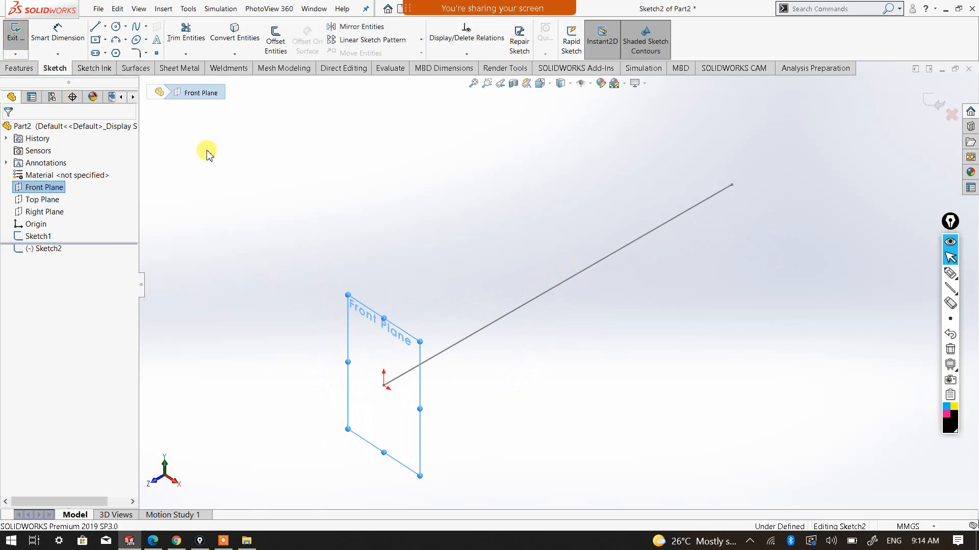
click(541, 83)
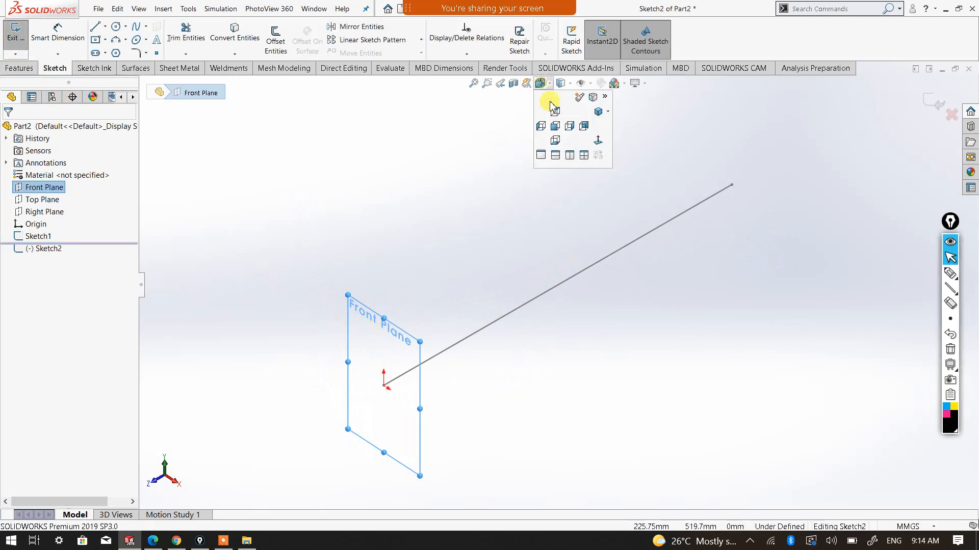
click(601, 146)
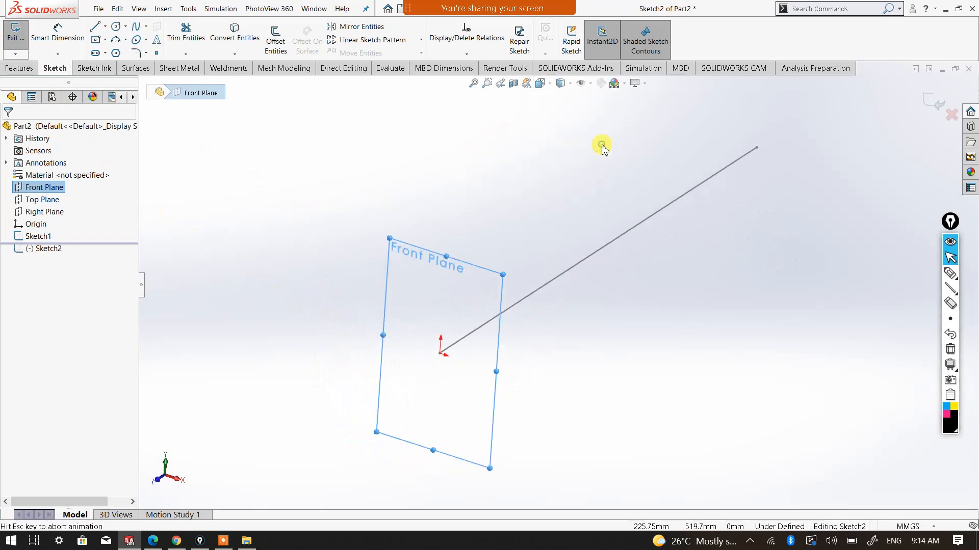
click(744, 256)
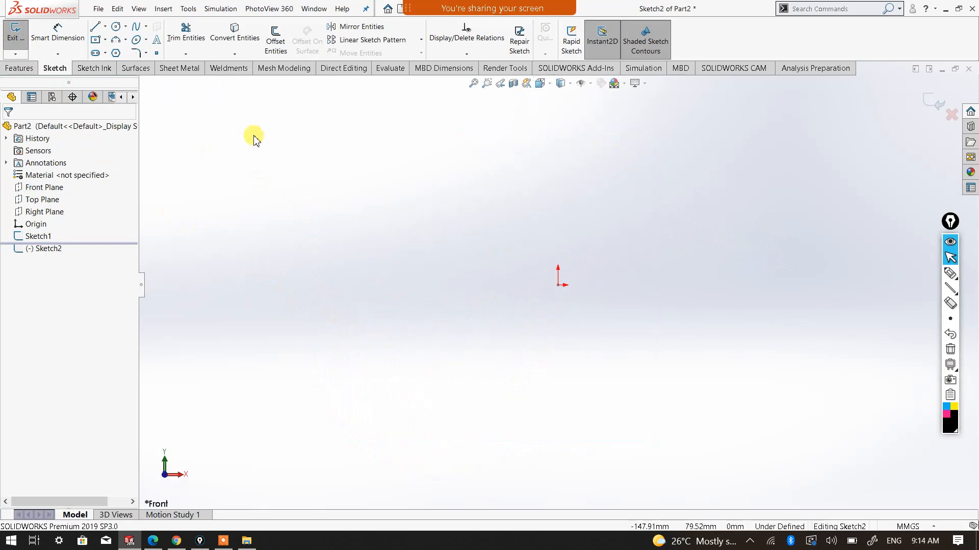
scroll(632, 298, down, 3)
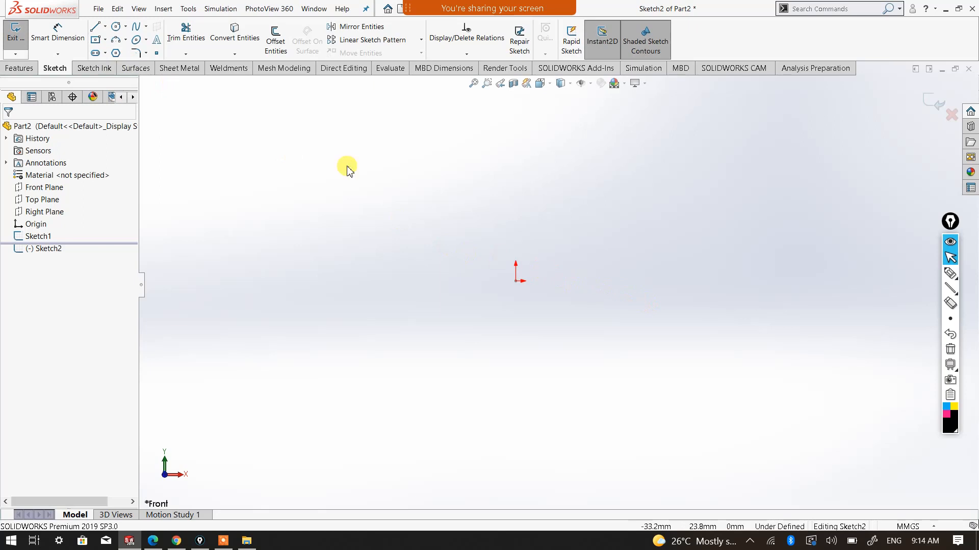
click(94, 40)
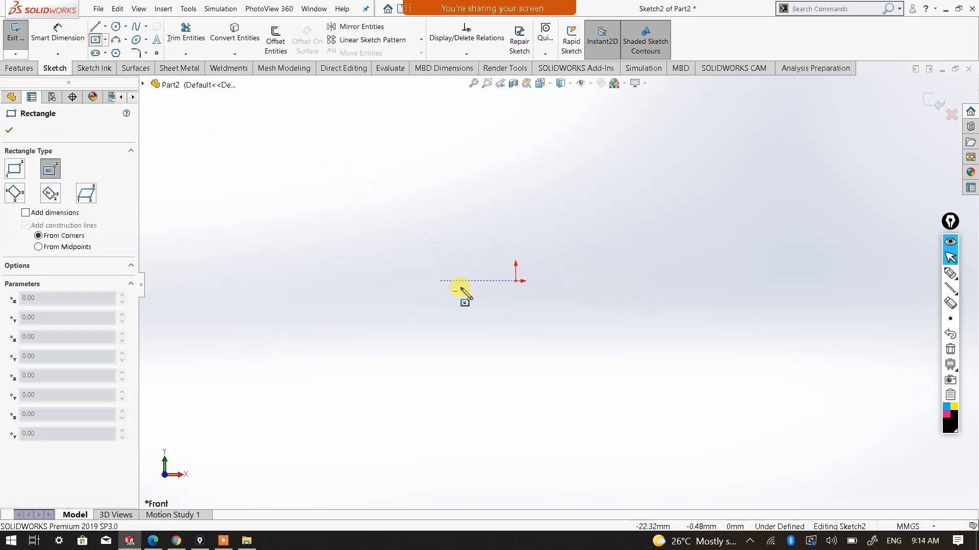
click(515, 280)
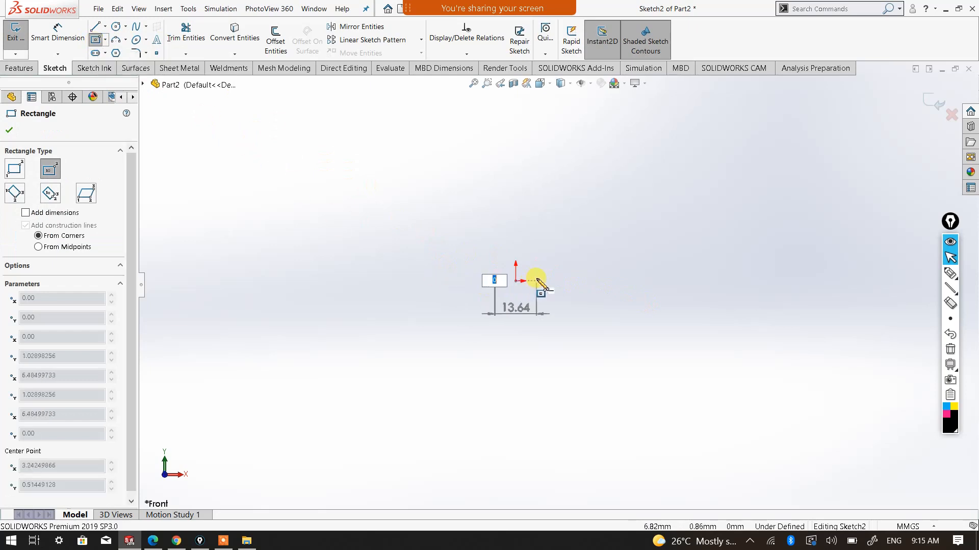
click(538, 275)
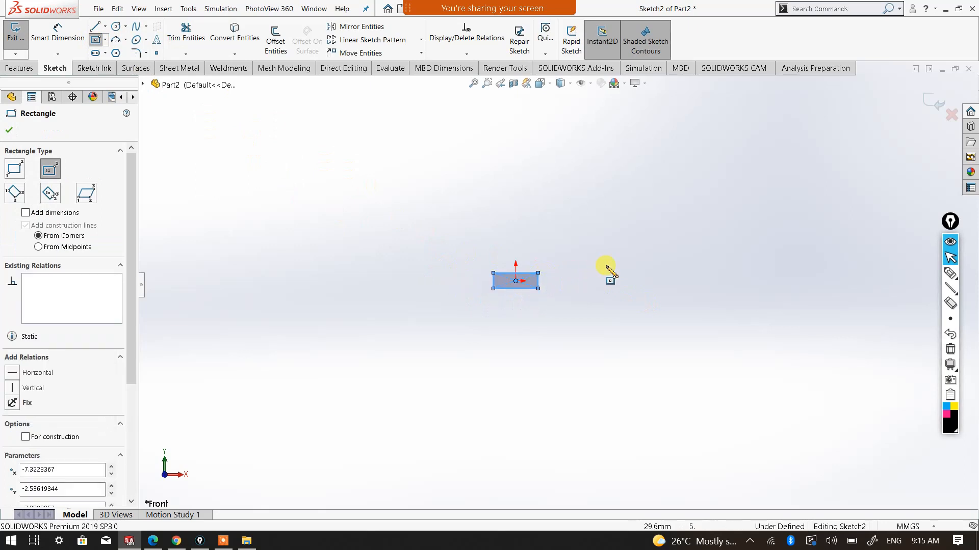
Dimension the rectangle's width as 15 mm and dimension its height with Smart Dimension, finishing with the command closed
right_click(606, 266)
click(738, 220)
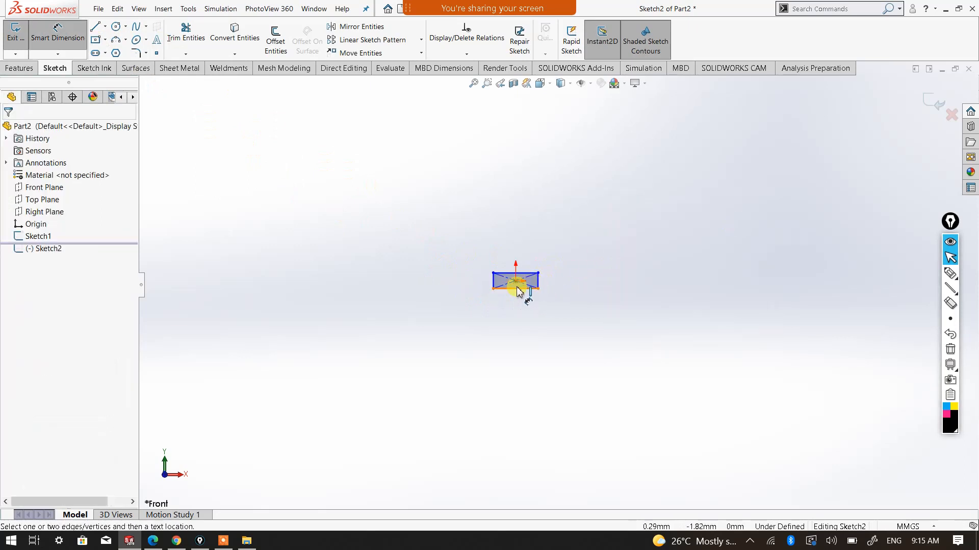
click(533, 259)
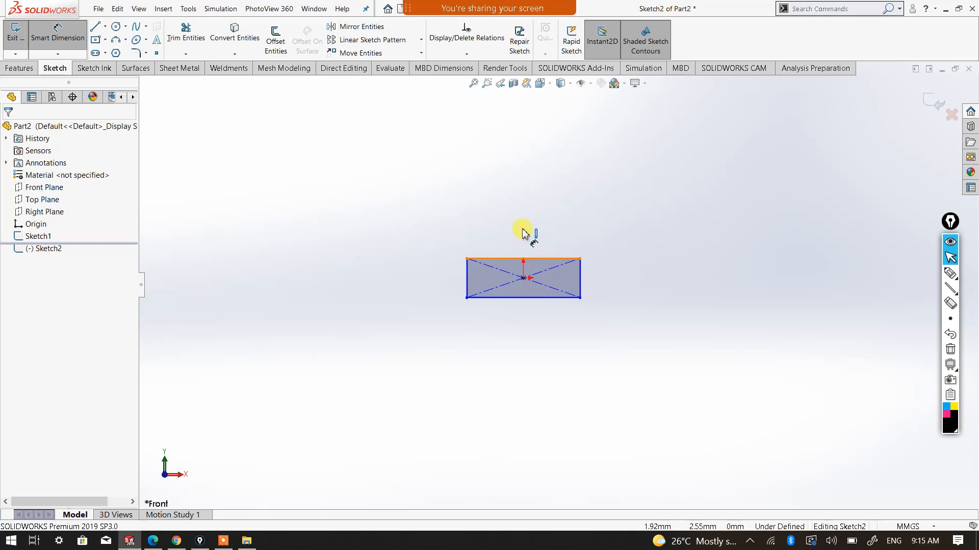
click(526, 226)
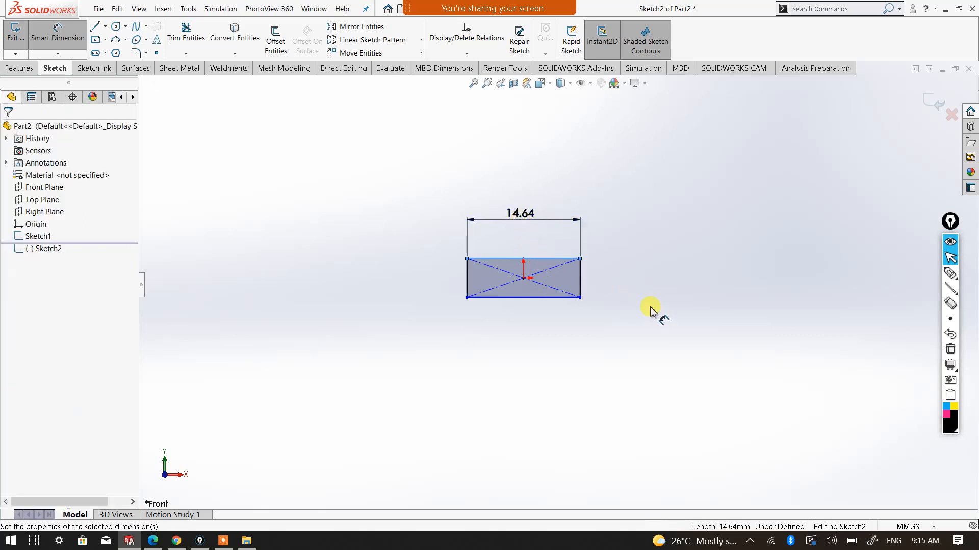
text(15)
click(456, 201)
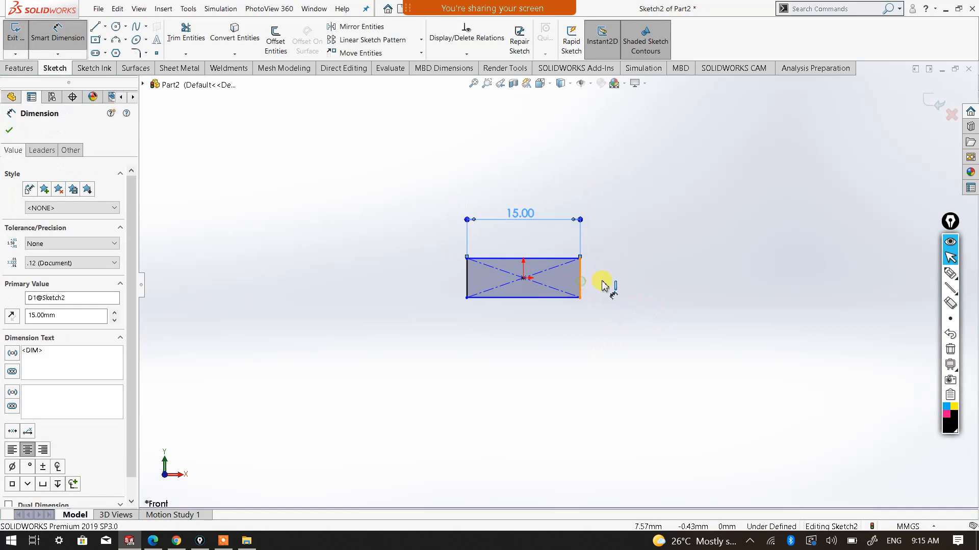
click(580, 280)
click(617, 278)
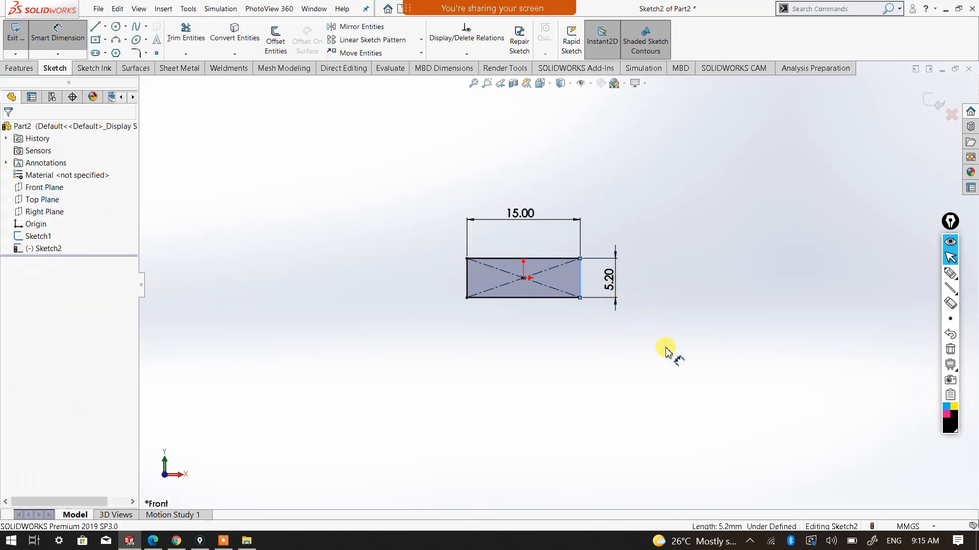
click(549, 263)
right_click(680, 214)
click(707, 251)
Exit the rectangle sketch and show the profile together with the full path line in an angled 3D view
mouse_move(661, 236)
middle_down()
mouse_move(574, 252)
mouse_move(570, 269)
mouse_move(452, 345)
mouse_move(520, 322)
mouse_move(491, 371)
mouse_move(459, 363)
mouse_move(498, 357)
middle_up()
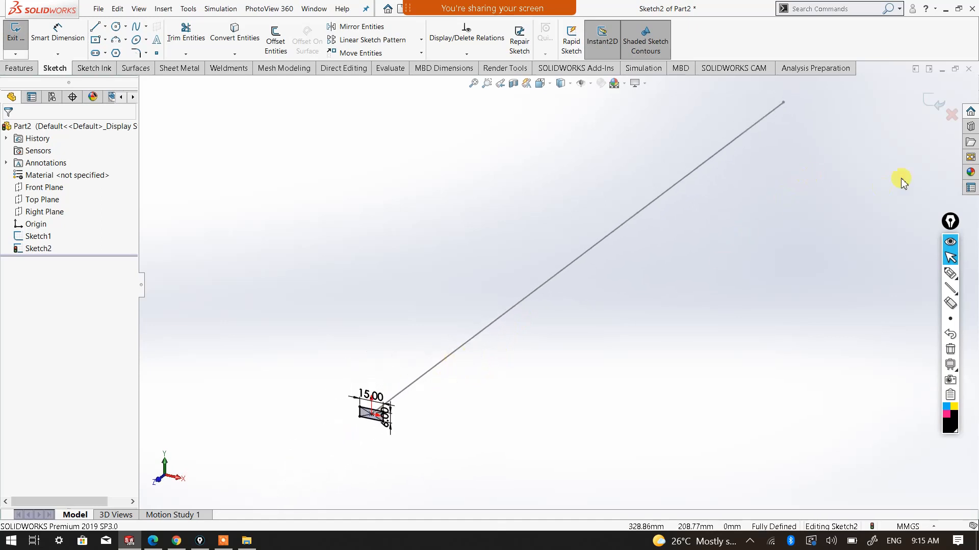
click(932, 108)
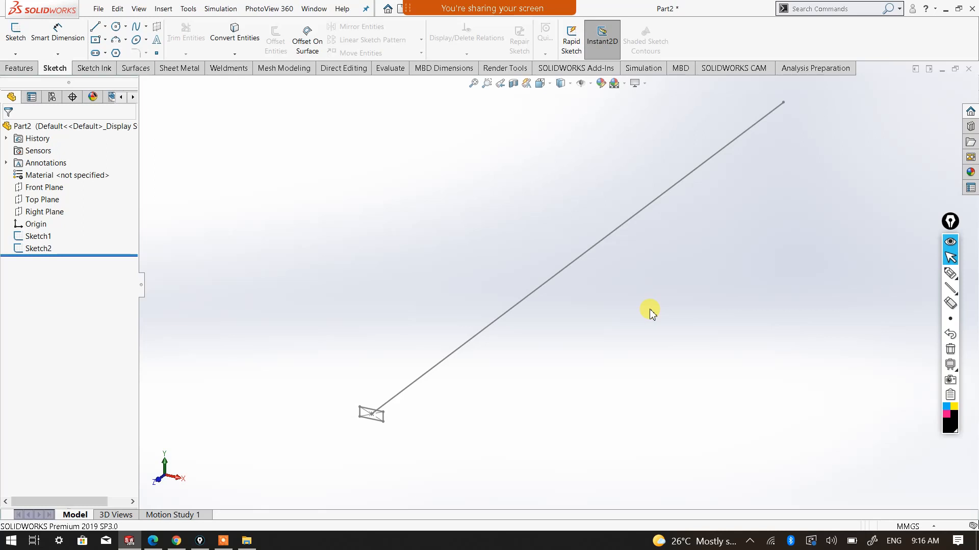
scroll(408, 456, down, 2)
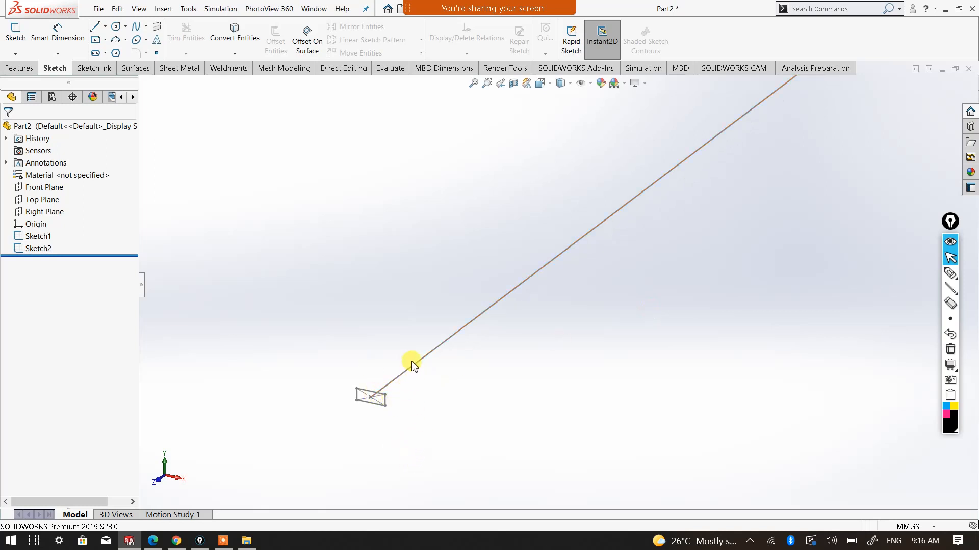
scroll(634, 295, up, 2)
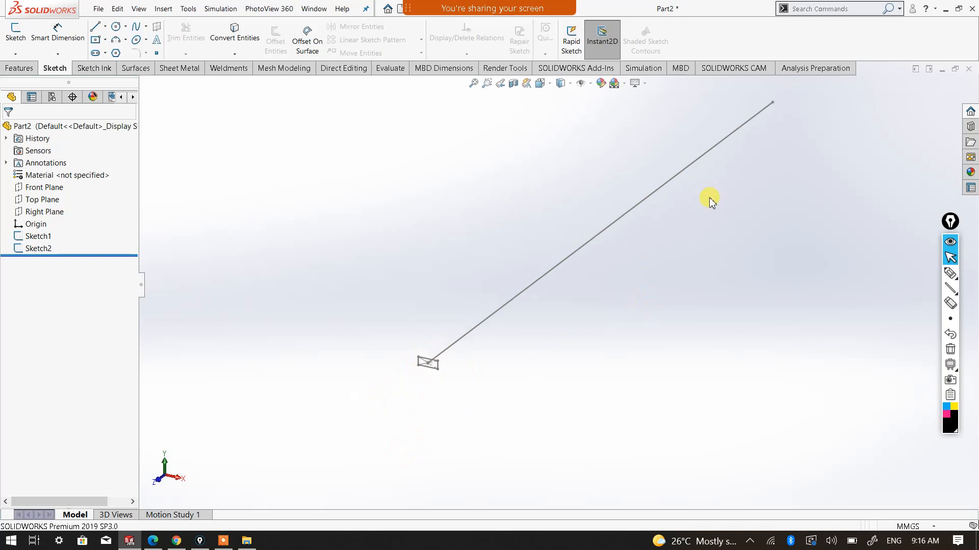
scroll(687, 159, down, 1)
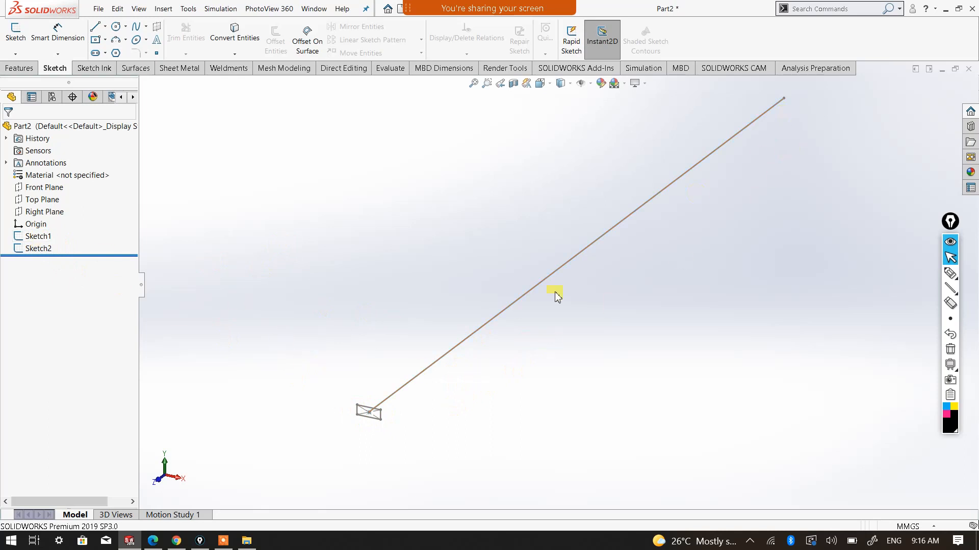
Start a Swept Boss/Base with the rectangle sketch as profile and the straight line as path, and show the sweep options
click(21, 70)
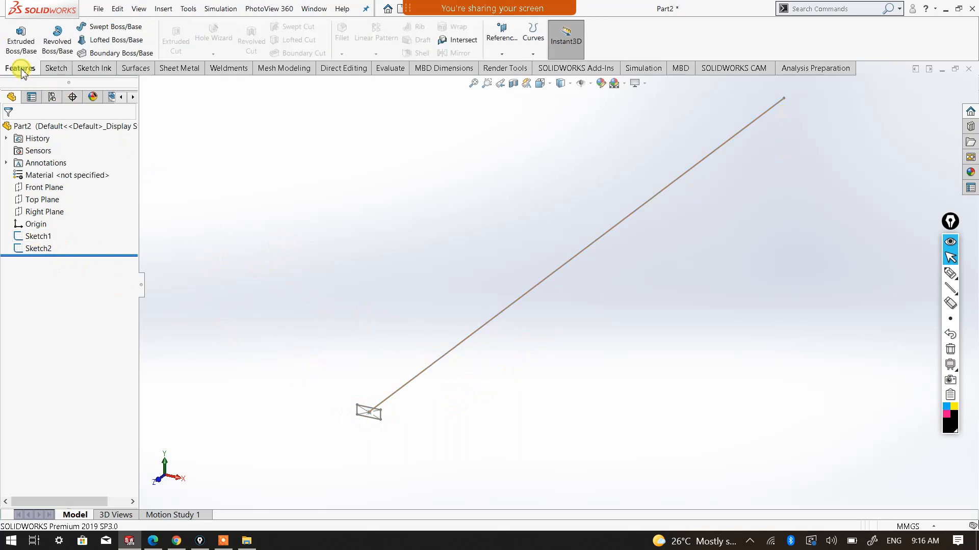
click(105, 27)
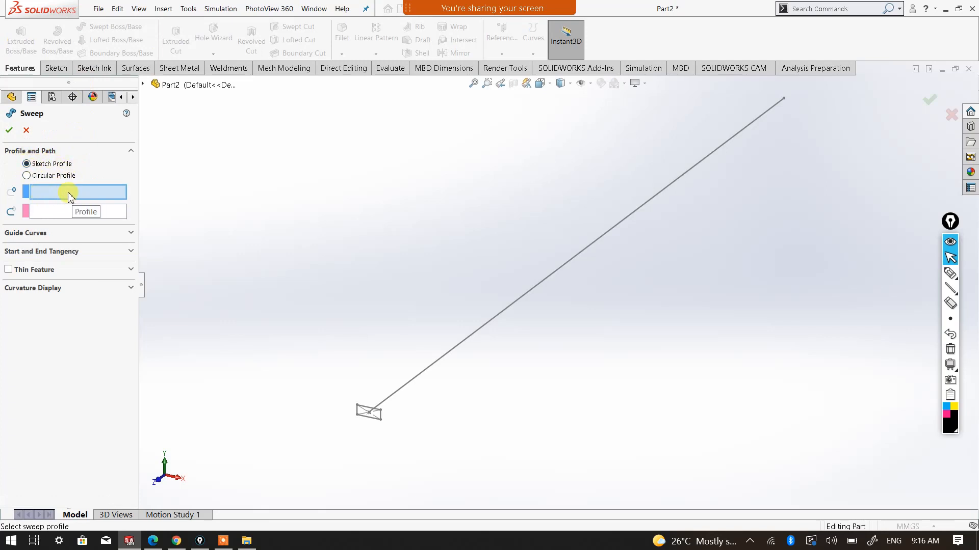
click(375, 424)
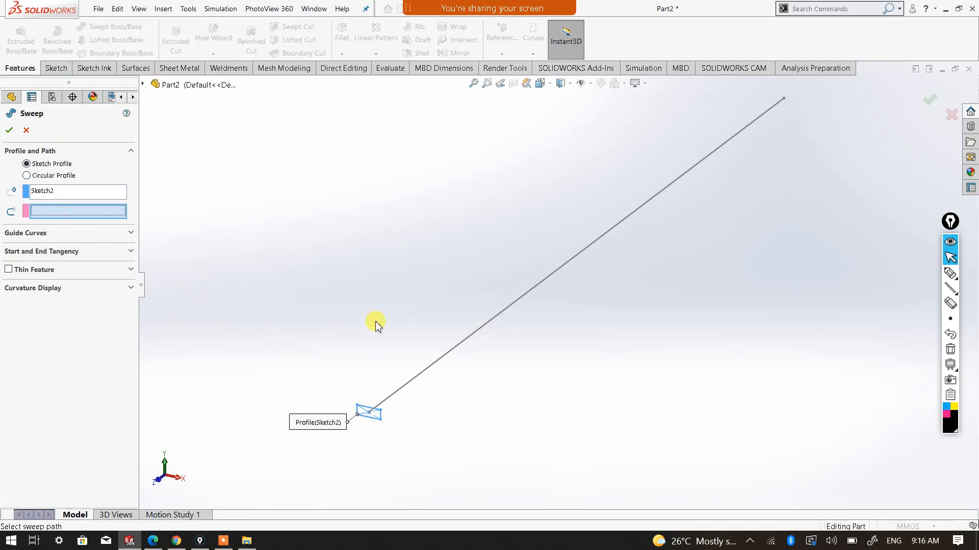
click(438, 361)
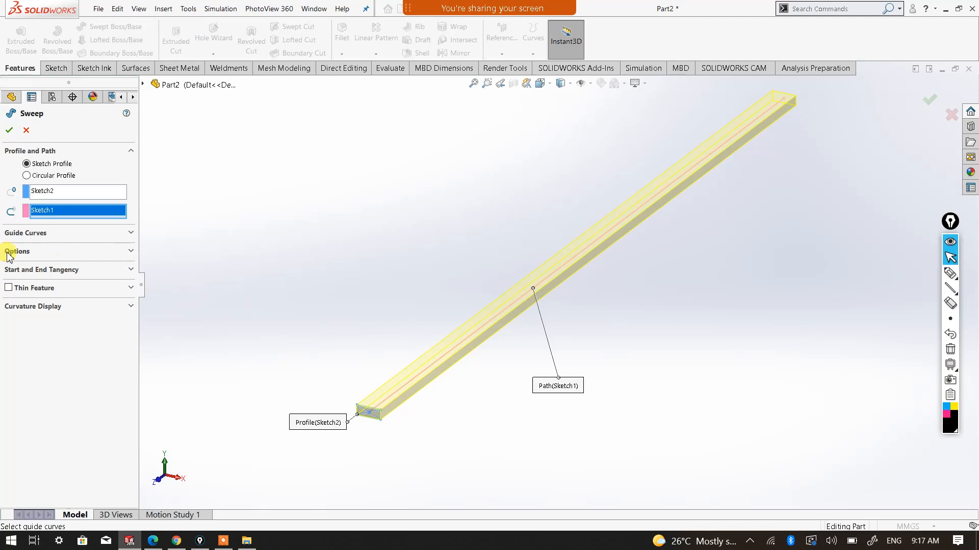
click(131, 252)
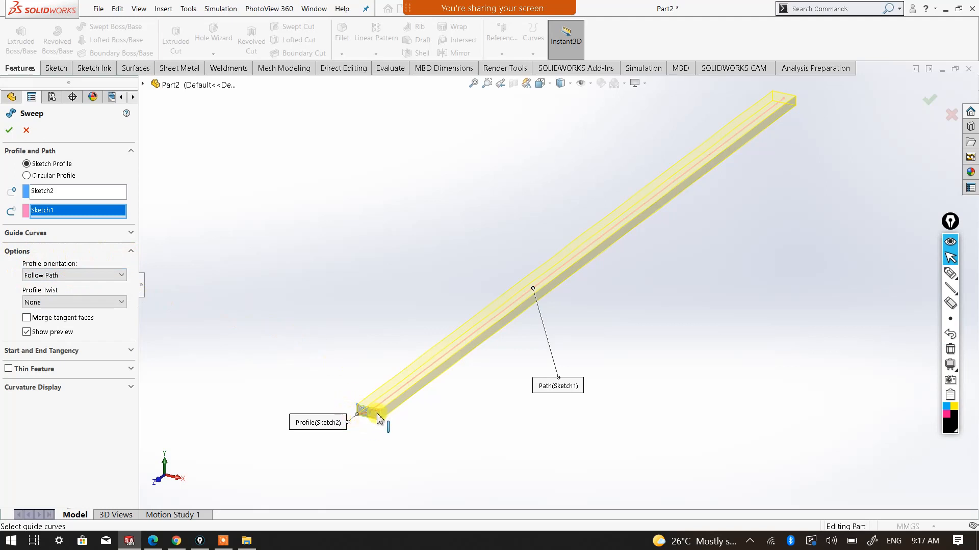
Try the Keep Normal Constant profile orientation for the sweep and return it to Follow Path
click(118, 275)
click(114, 291)
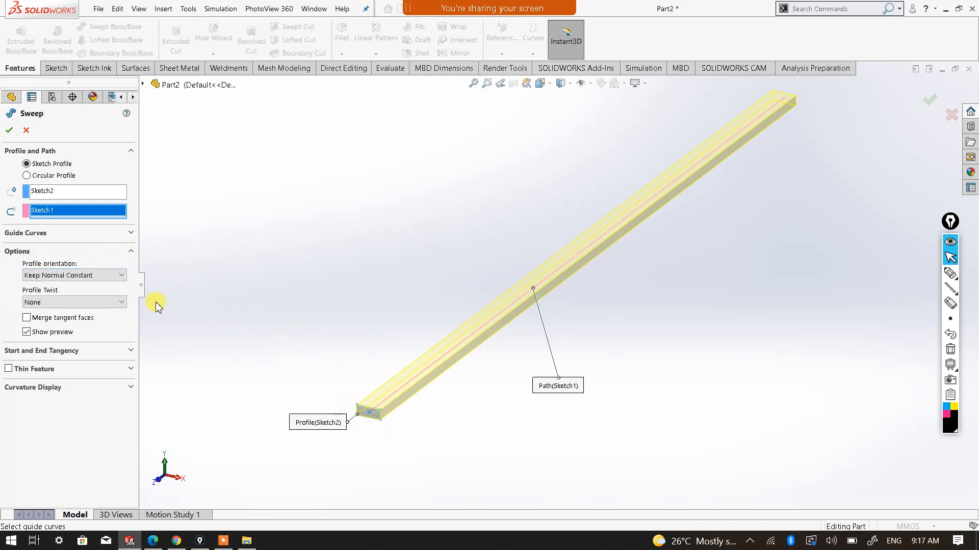
click(114, 276)
click(100, 288)
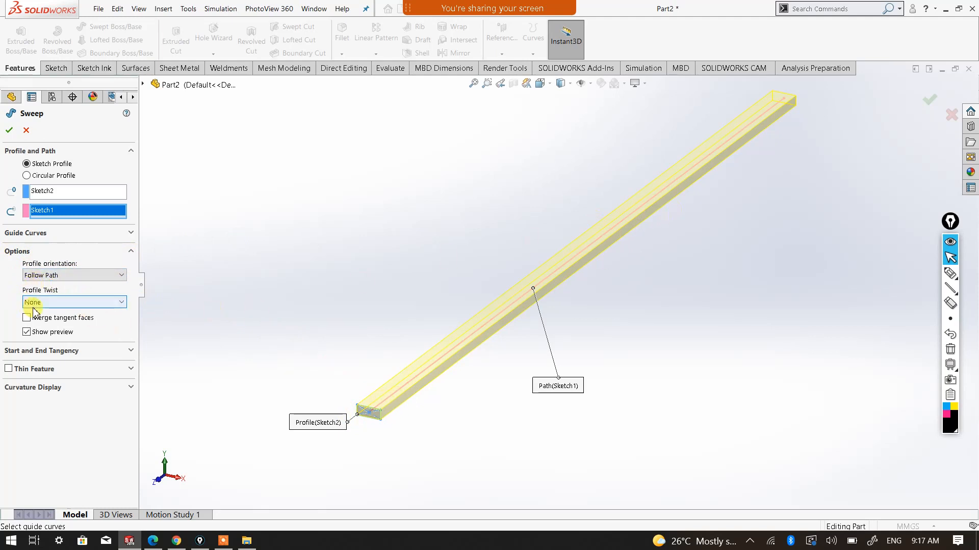
Set the sweep's profile twist to Specify Twist Value with the twist control in Revolutions
click(123, 303)
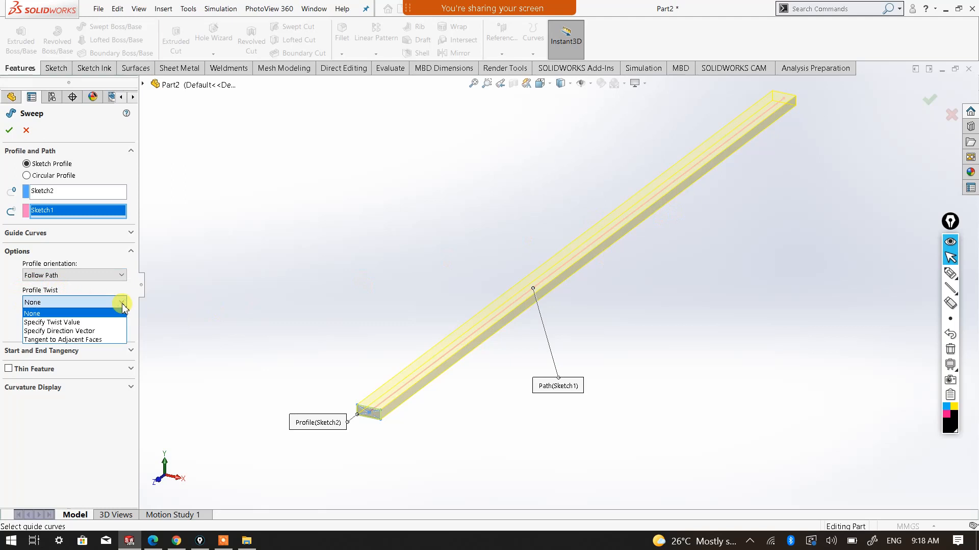
click(101, 323)
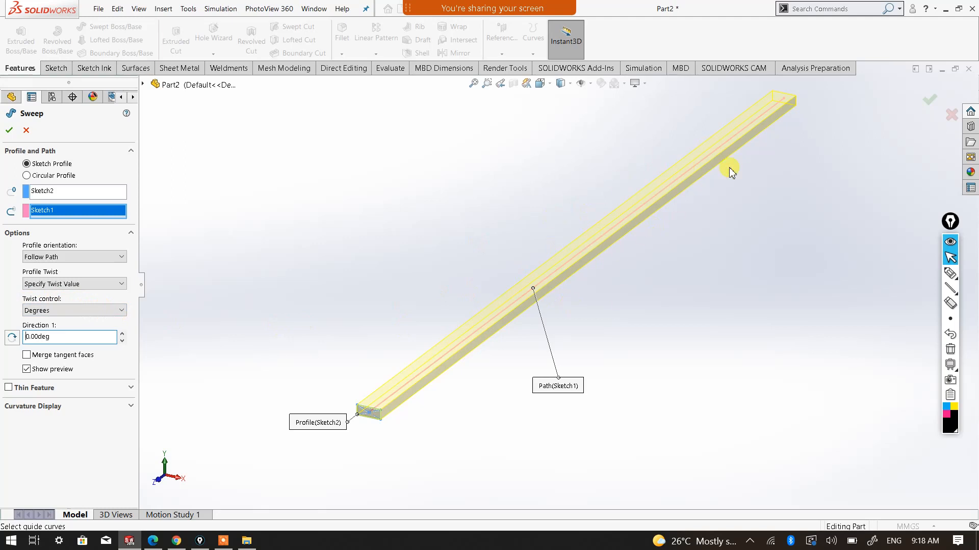
click(121, 310)
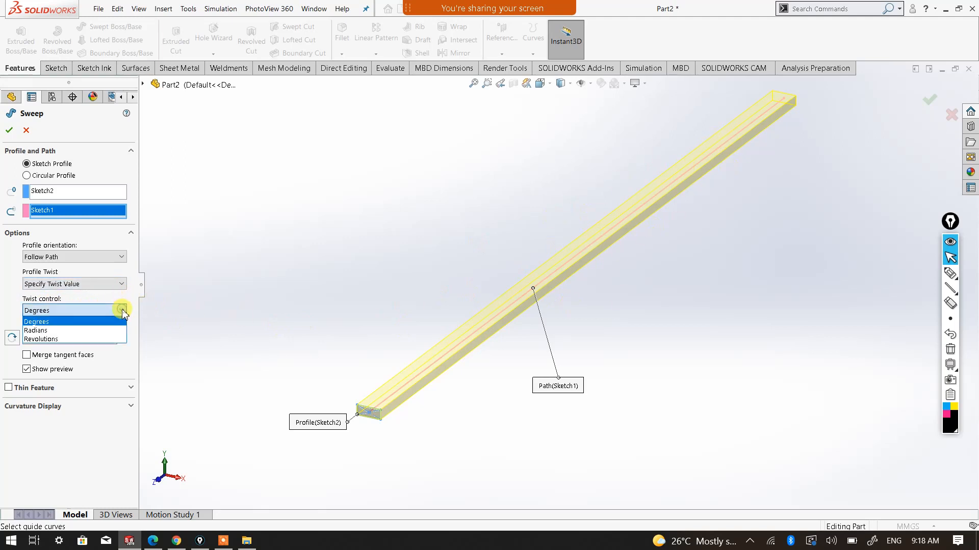
click(56, 339)
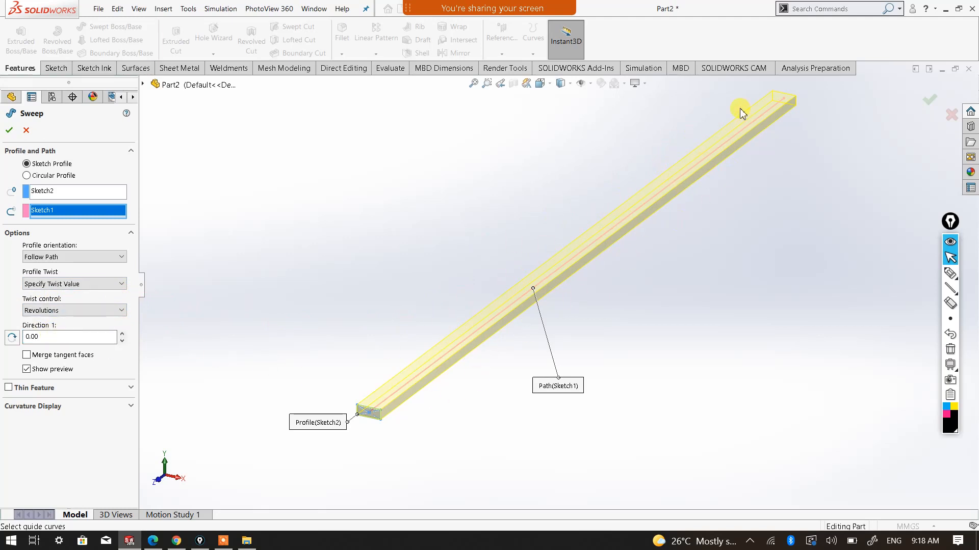
Set the Direction 1 twist to 50 revolutions, let the calculation finish and inspect the twisted sweep preview up close
click(45, 341)
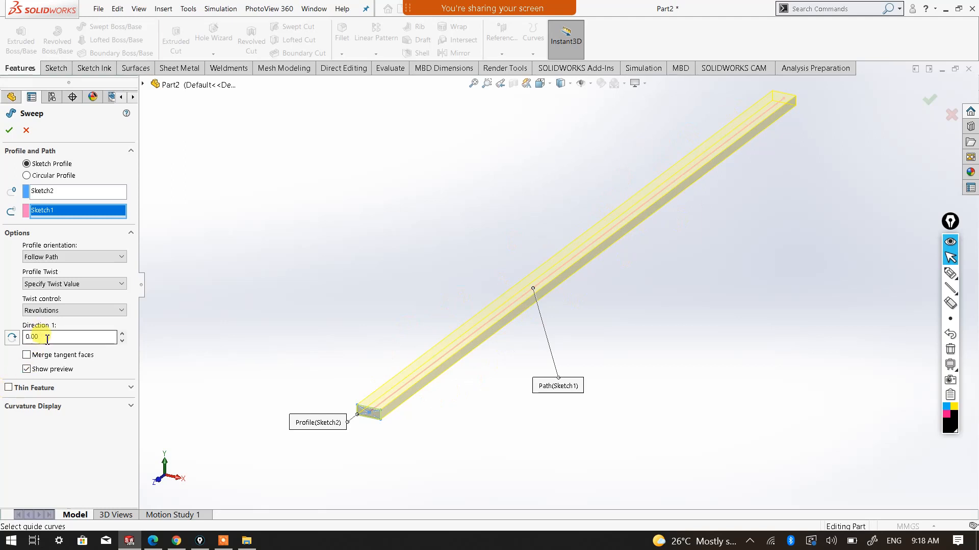
double_click(47, 338)
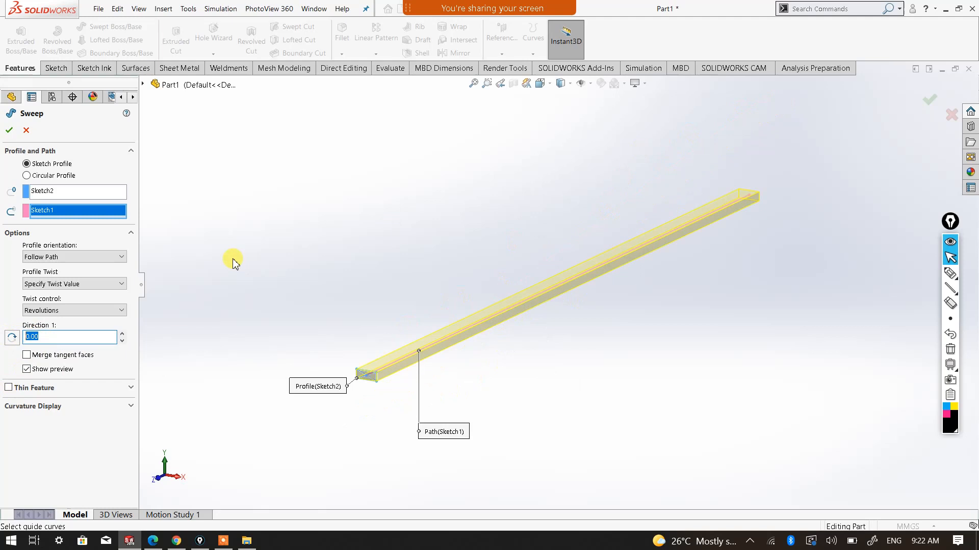
text(50)
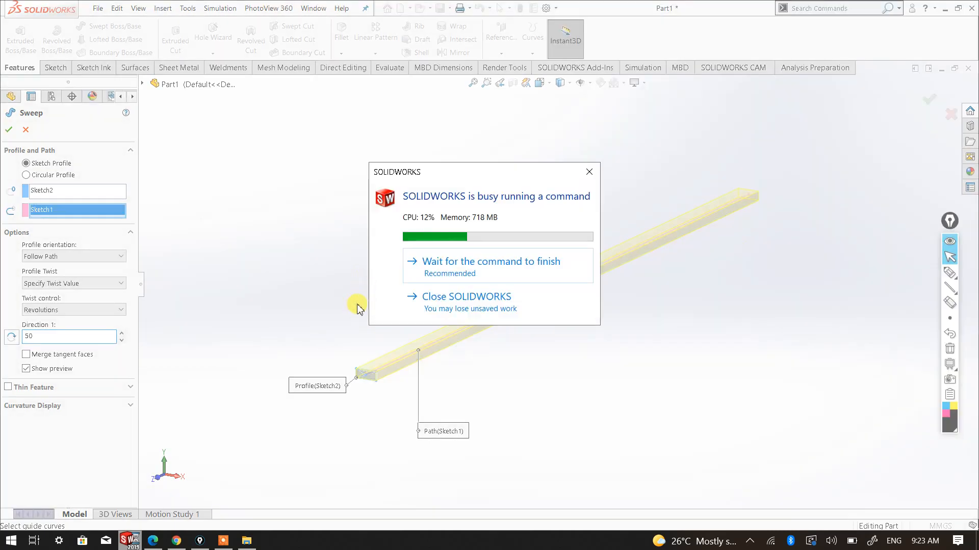
click(438, 268)
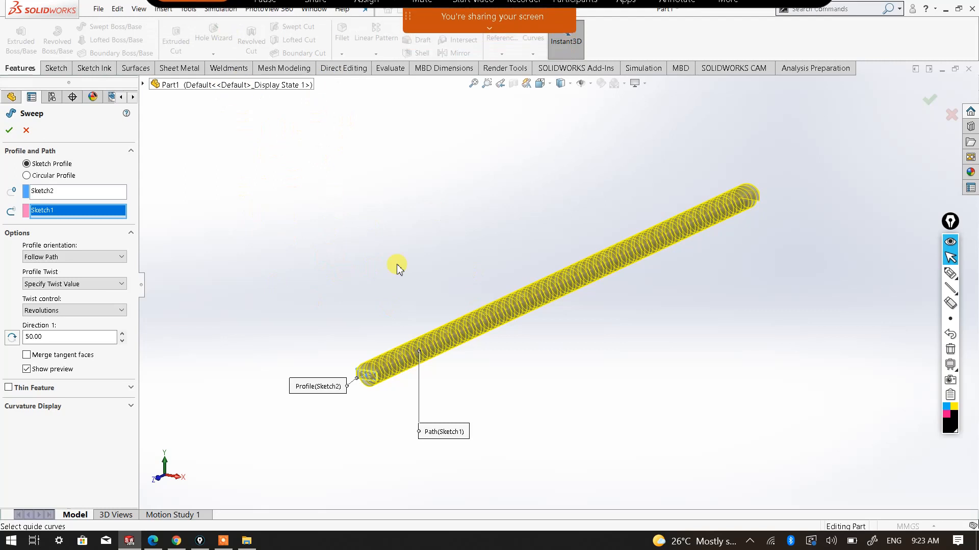
scroll(479, 393, down, 2)
scroll(415, 357, down, 4)
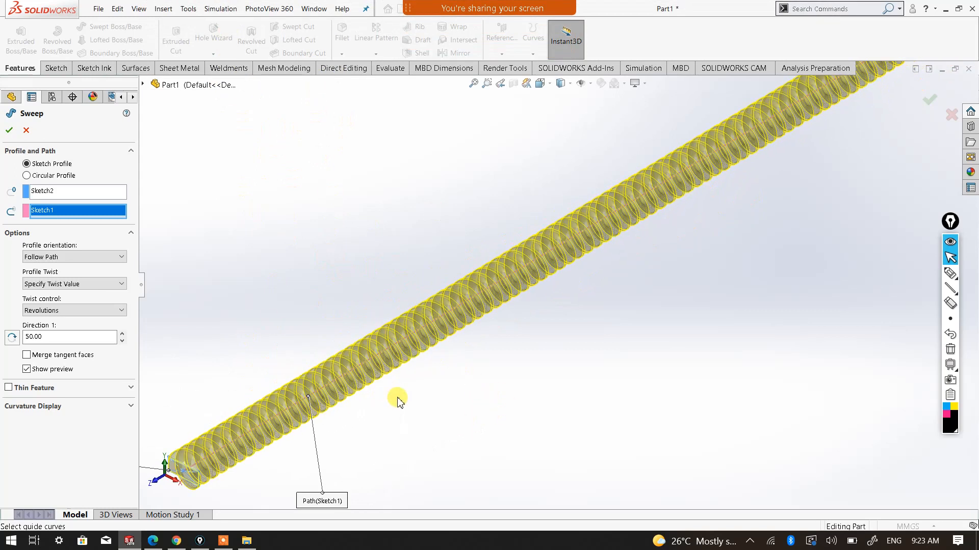
Accept the sweep to create the twisted solid from the rectangle profile along the straight path
scroll(396, 402, up, 3)
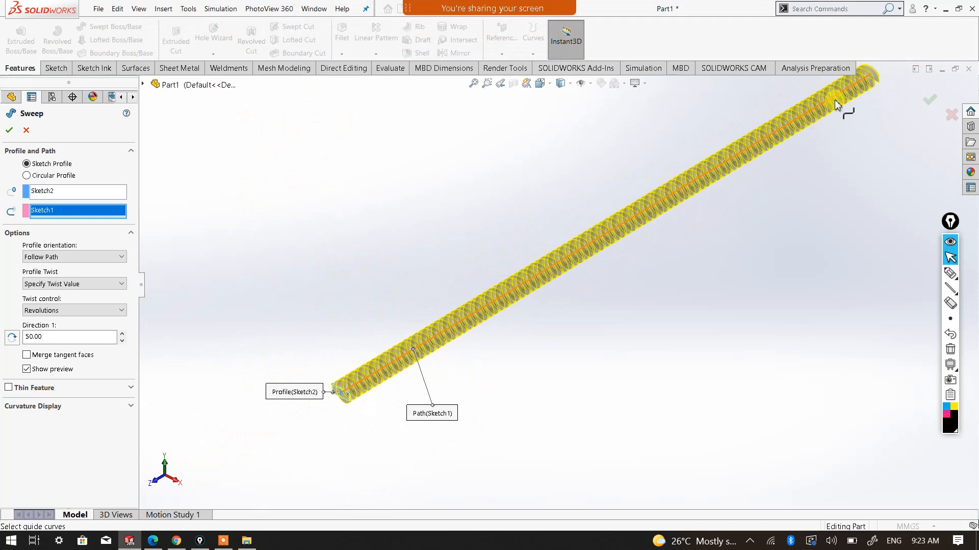
click(9, 131)
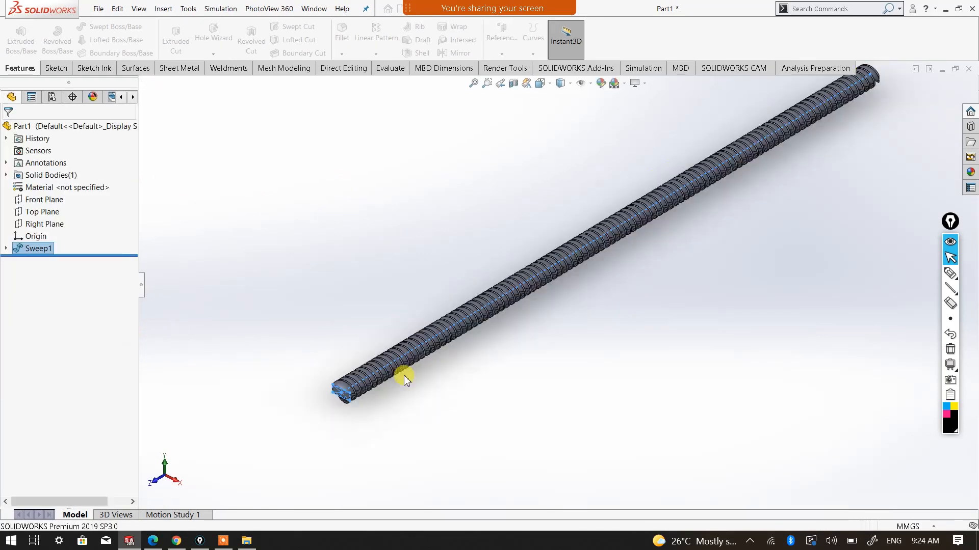
scroll(382, 378, down, 2)
mouse_move(379, 375)
middle_down()
mouse_move(445, 365)
mouse_move(362, 372)
middle_up()
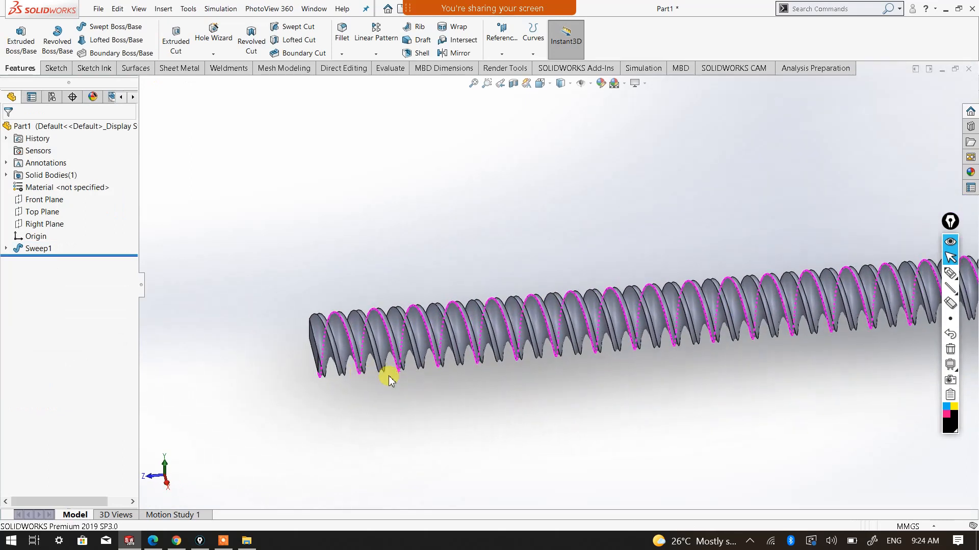
Examine the twisted swept body's thread-like turns up close and along its full length
scroll(579, 372, up, 6)
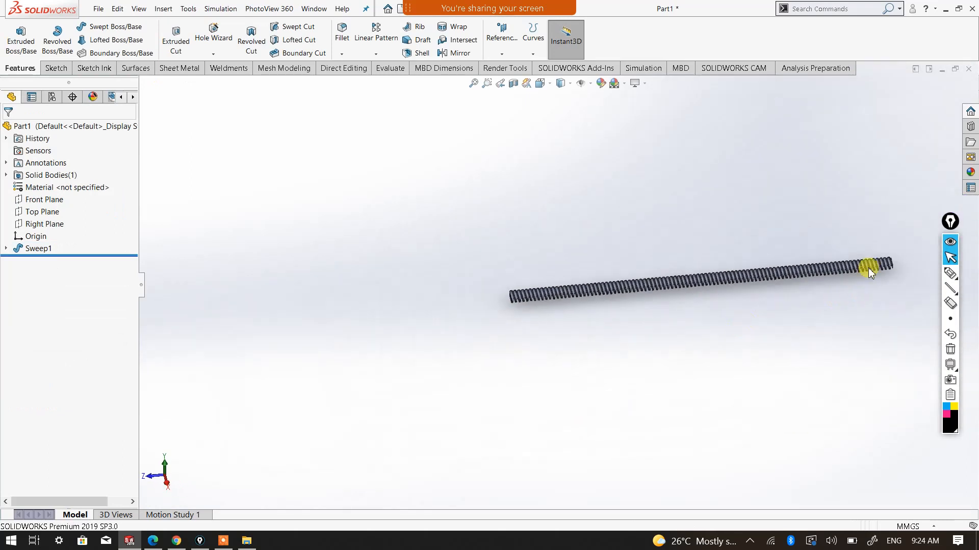
scroll(449, 316, down, 2)
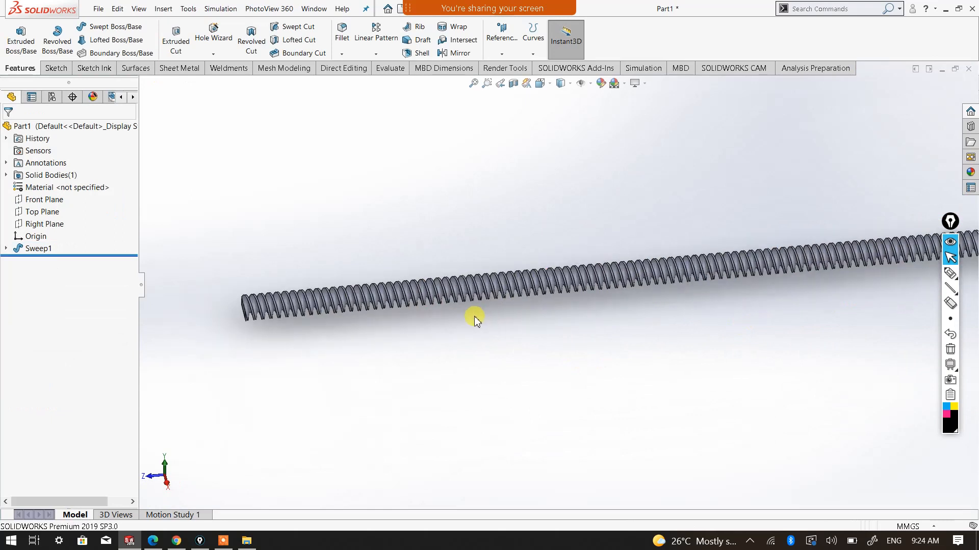
scroll(286, 313, down, 1)
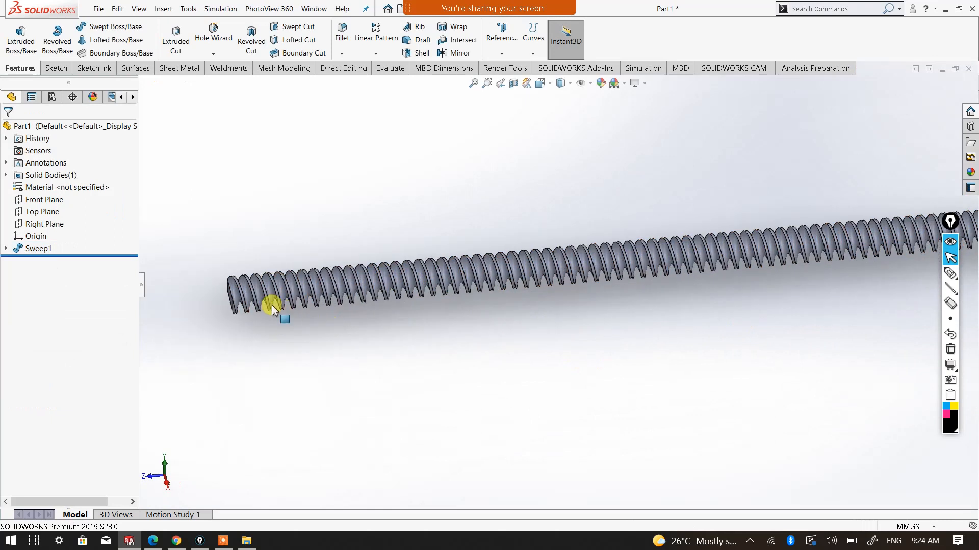
scroll(287, 308, down, 4)
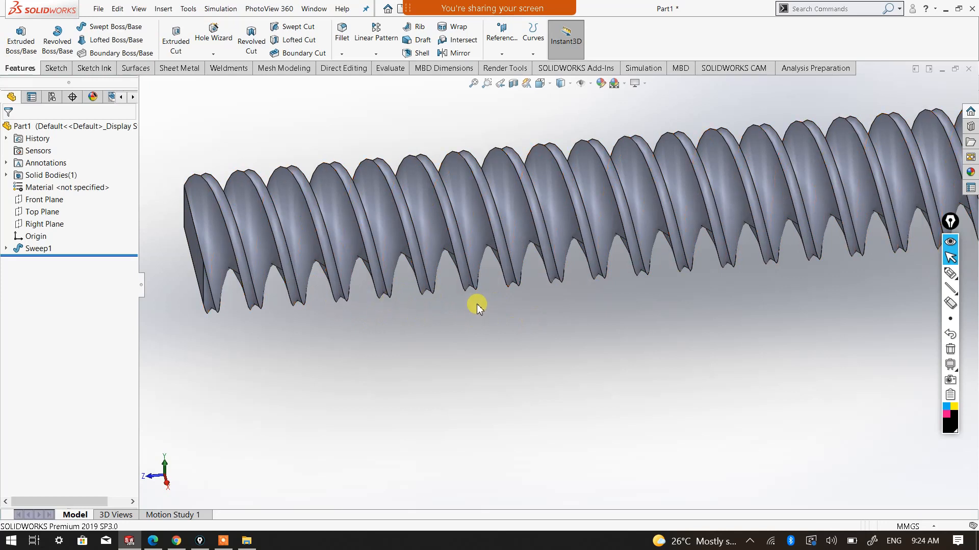
scroll(515, 305, up, 2)
scroll(494, 306, down, 3)
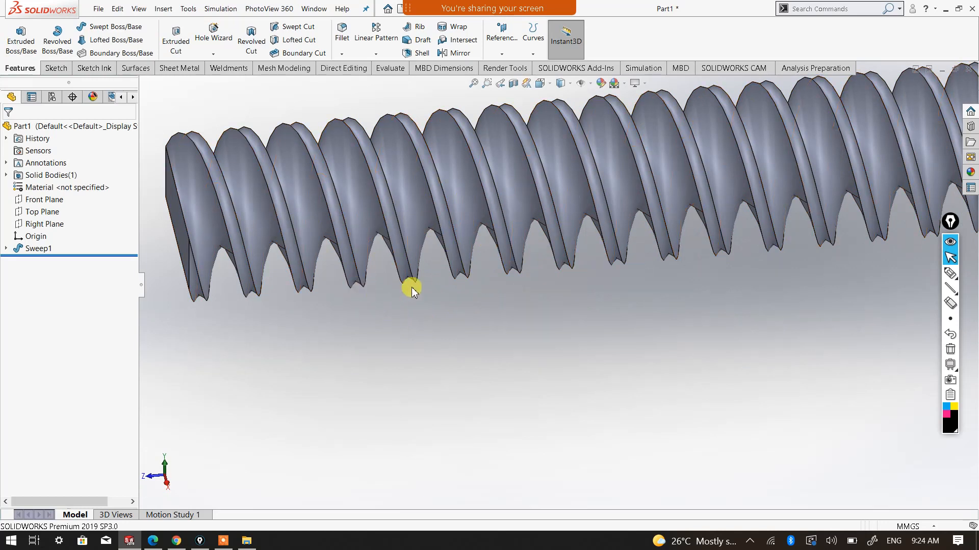
scroll(558, 306, up, 3)
scroll(583, 306, up, 6)
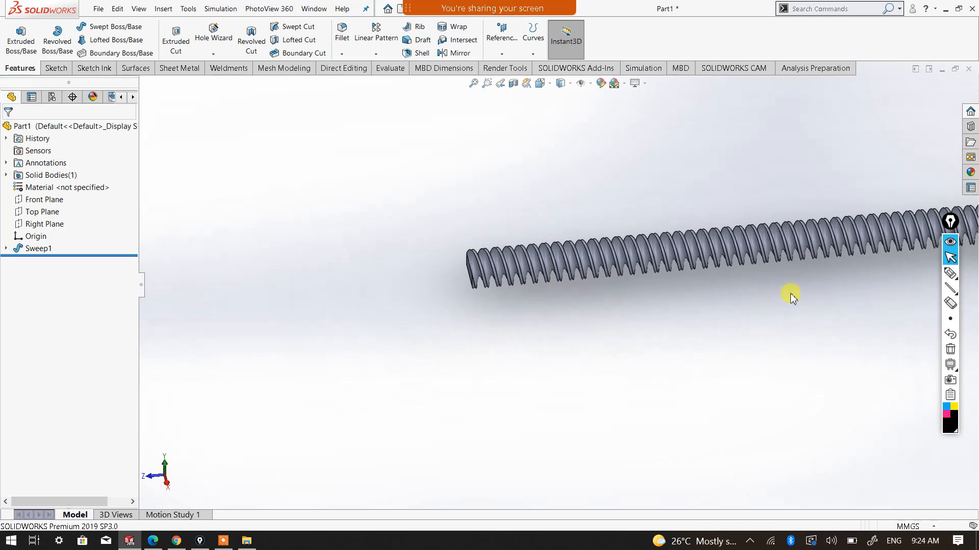
scroll(492, 284, down, 5)
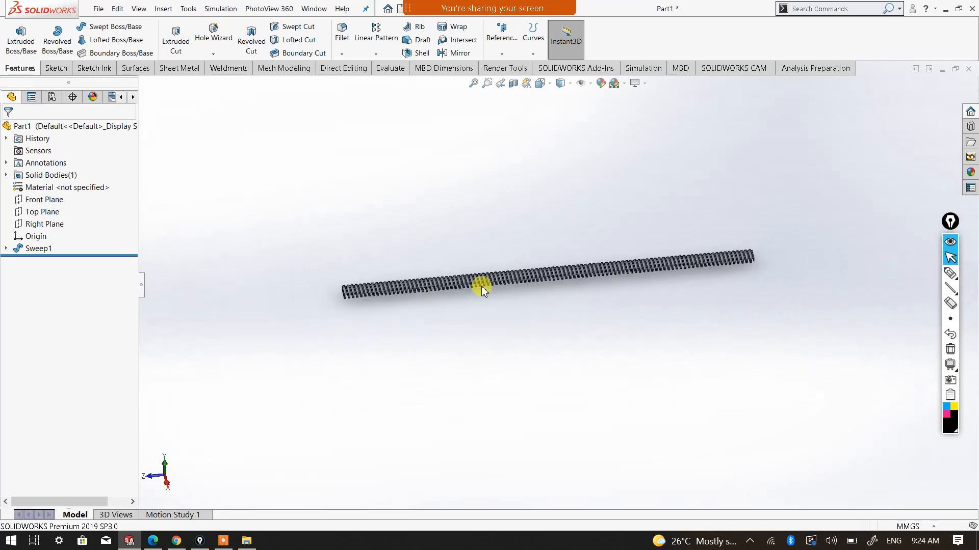
middle_drag(474, 319, 510, 343)
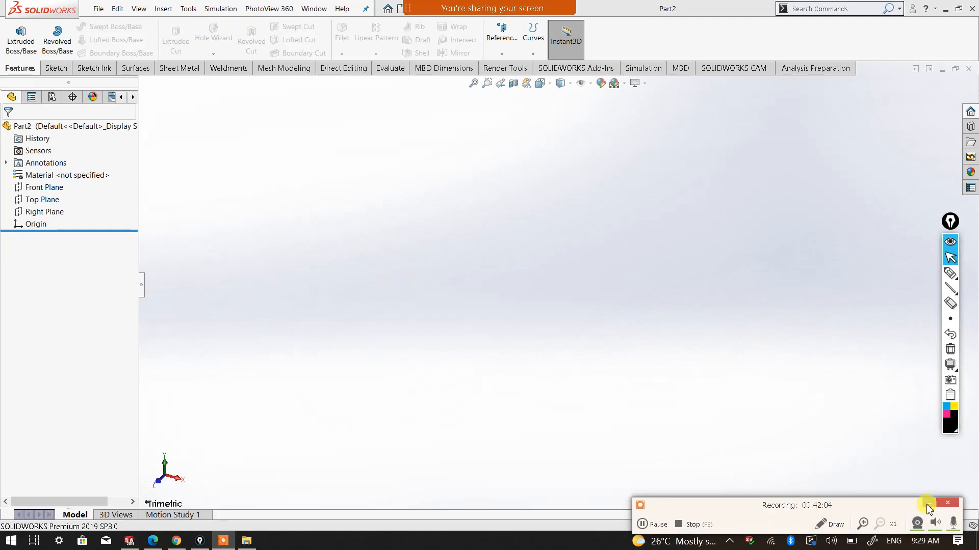
Sketch a circle about 114 mm in diameter centred on the origin on the Front Plane of the new part
click(926, 504)
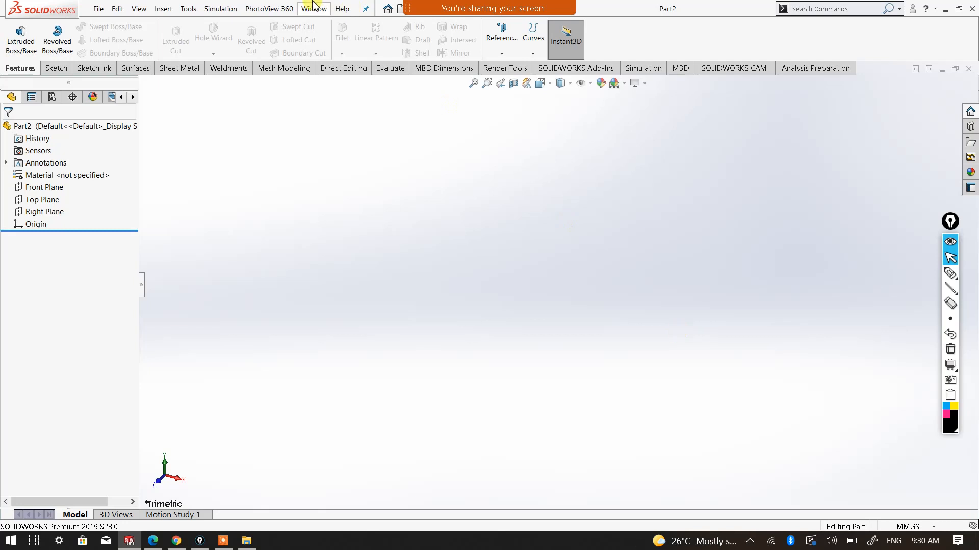
click(53, 192)
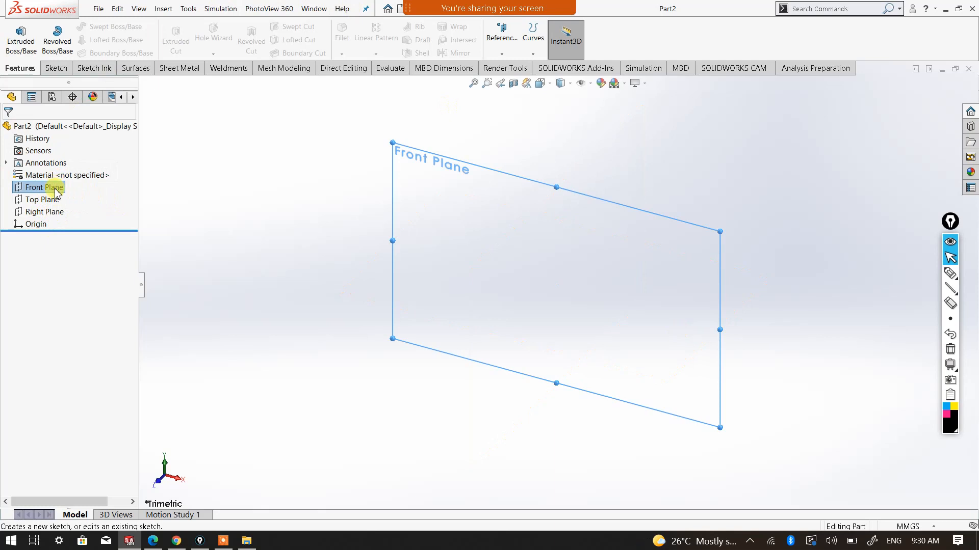
click(55, 68)
click(15, 34)
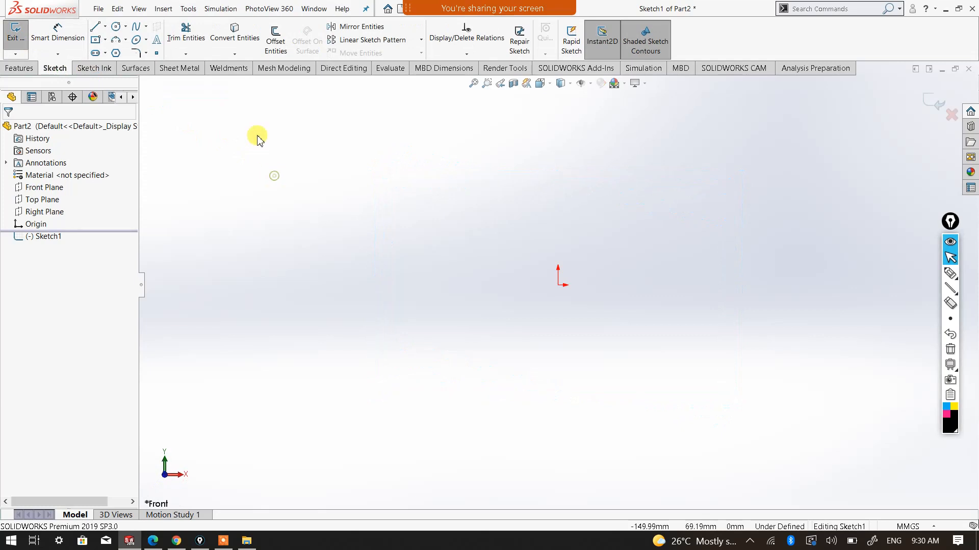
click(116, 26)
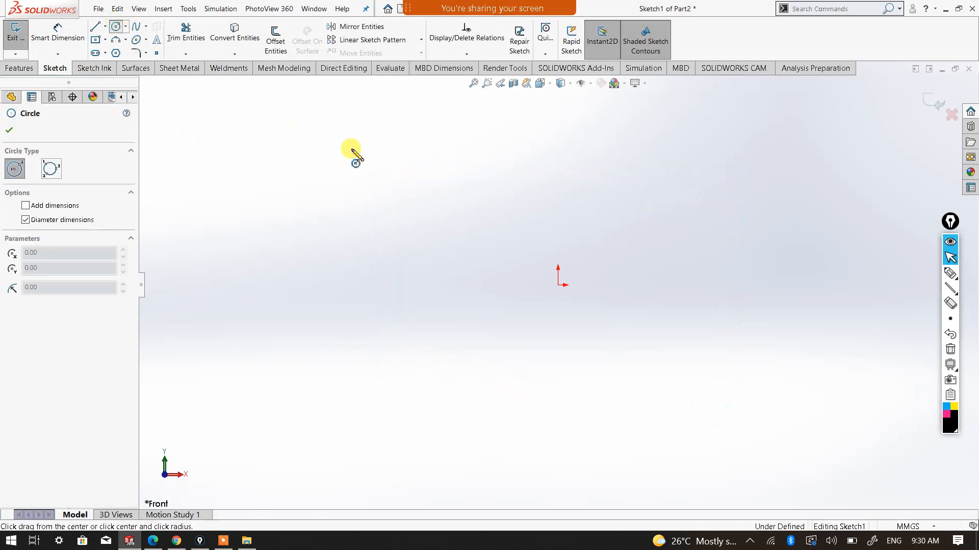
click(558, 286)
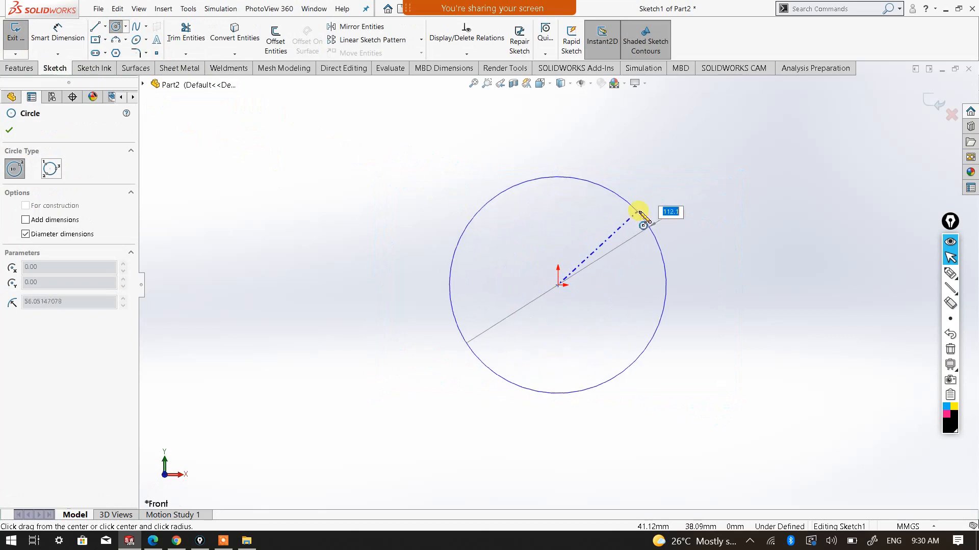
click(640, 212)
Dimension the circle's diameter with Smart Dimension and set it to 100 mm
right_click(640, 212)
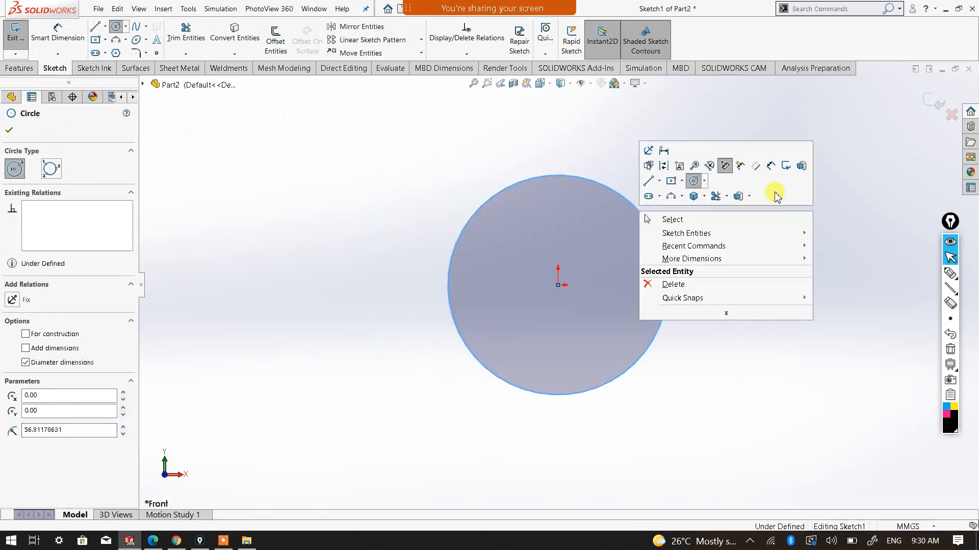
click(771, 165)
click(666, 269)
click(744, 284)
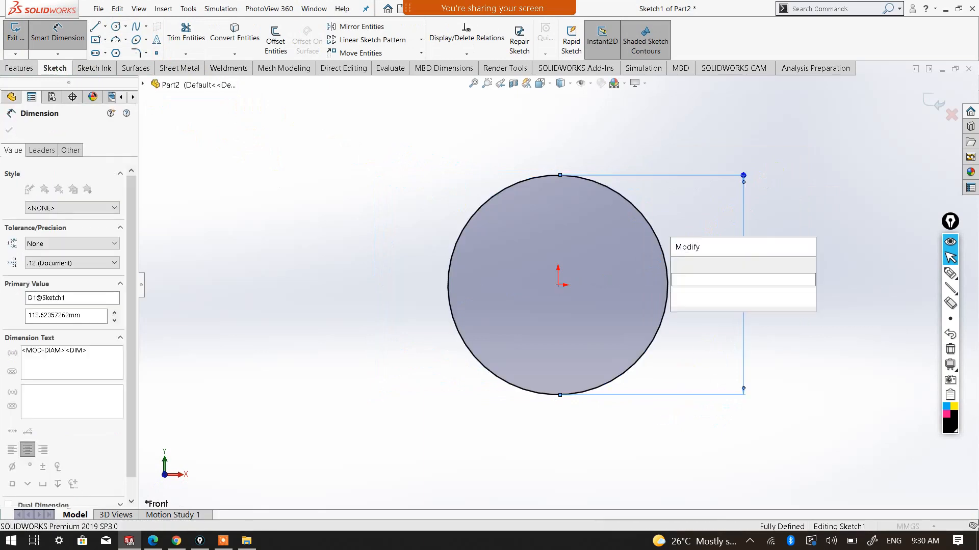
text(100)
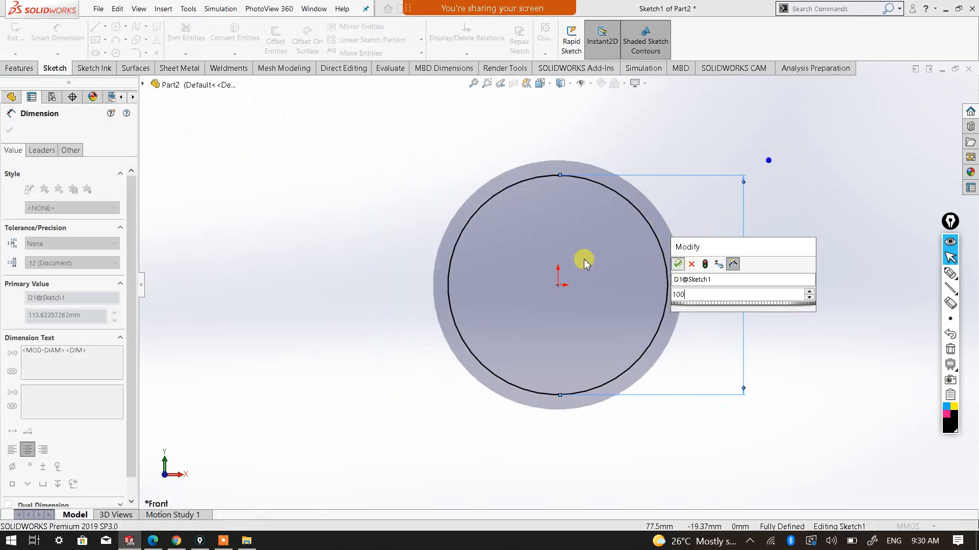
key(Return)
right_click(312, 168)
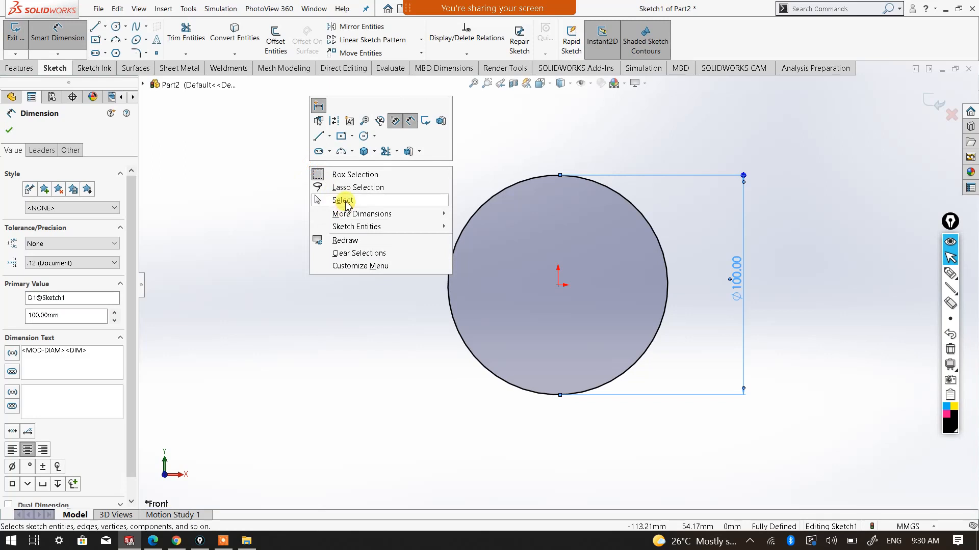
click(343, 200)
Start a Helix and Spiral curve from the circle sketch and define it by Height and Revolution
click(540, 83)
click(608, 111)
click(591, 124)
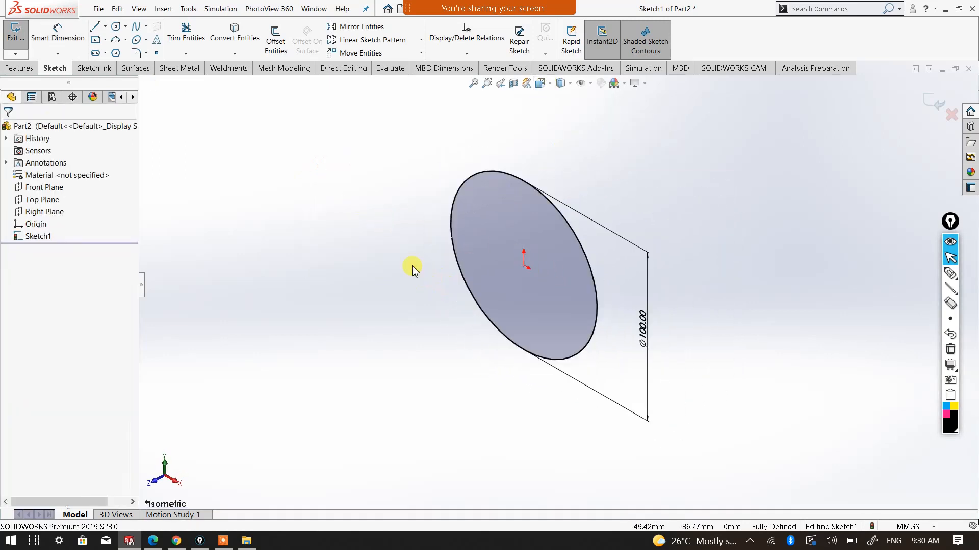
click(20, 68)
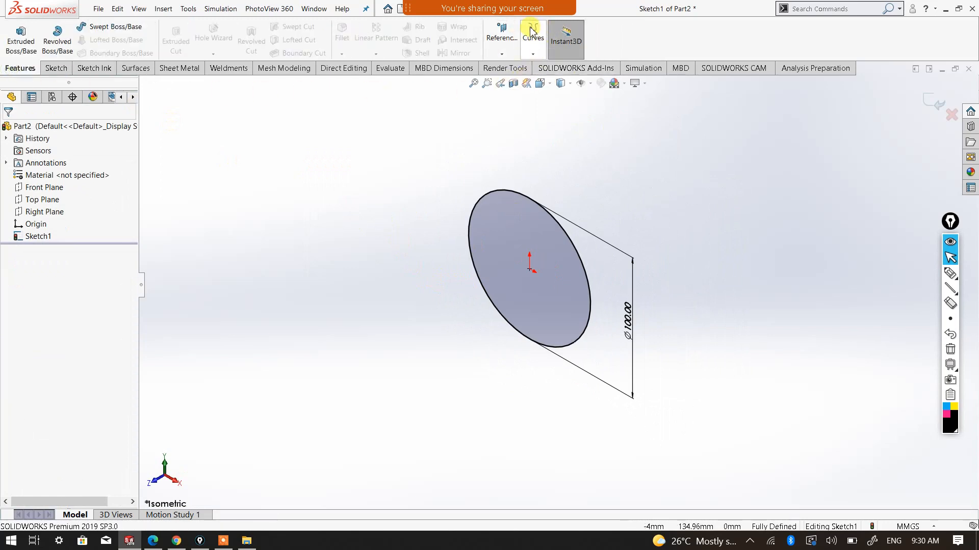
click(533, 55)
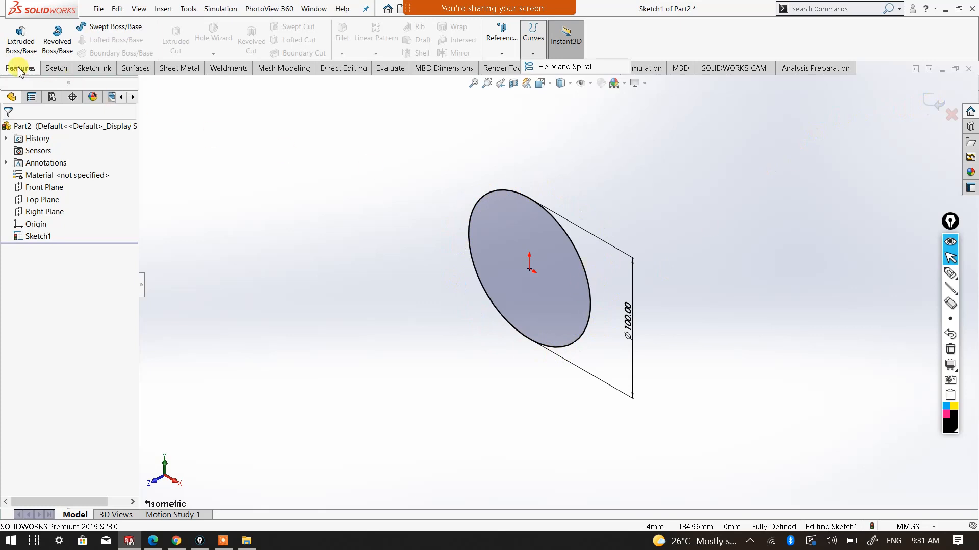
click(550, 69)
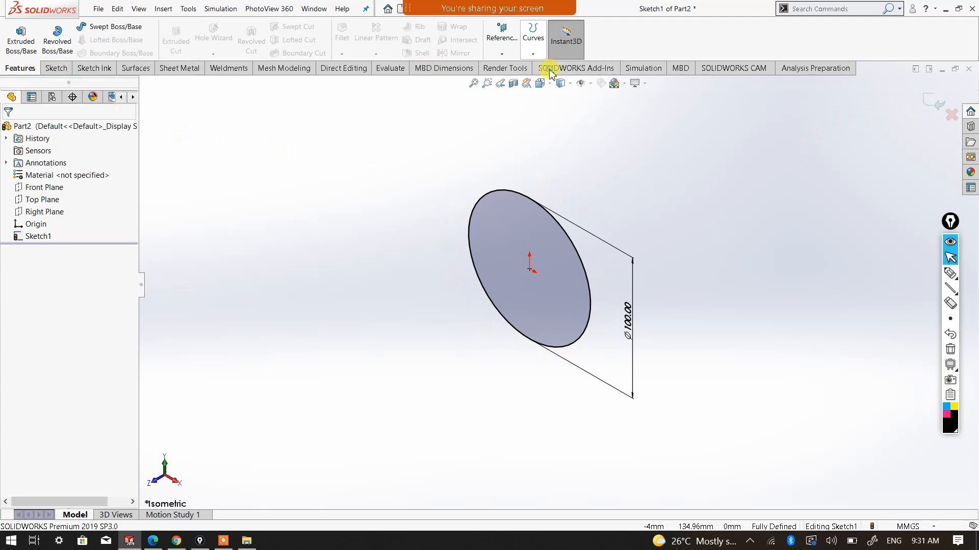
mouse_move(491, 339)
middle_down()
mouse_move(518, 356)
mouse_move(479, 378)
middle_up()
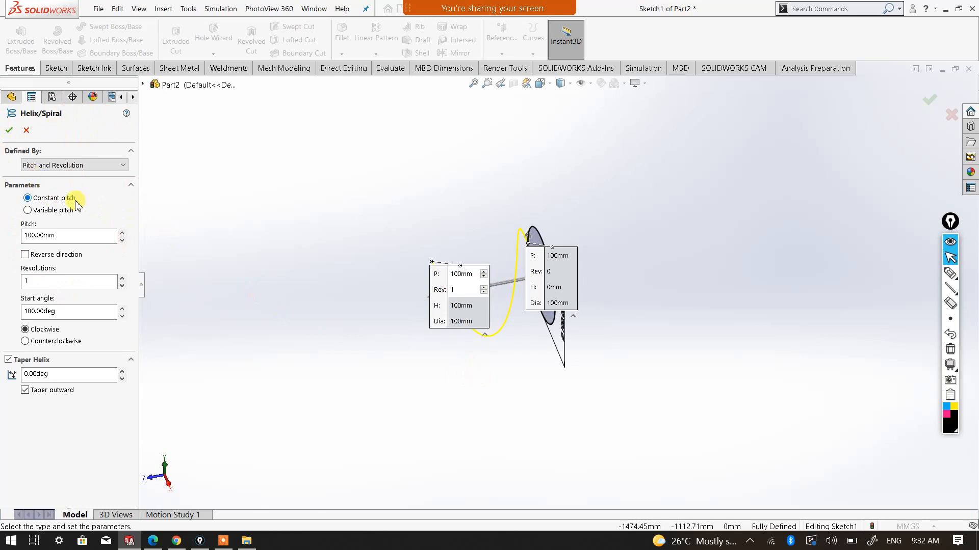
click(101, 167)
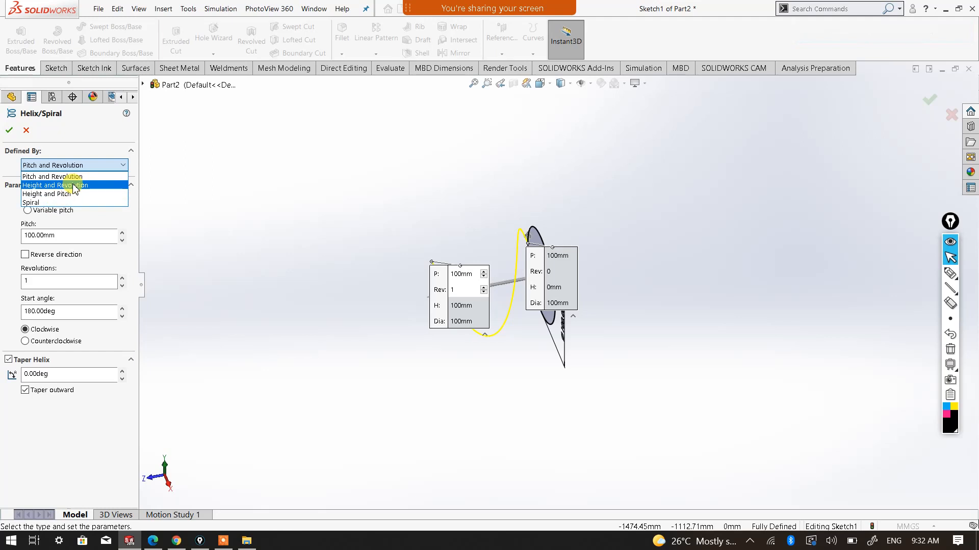
click(75, 186)
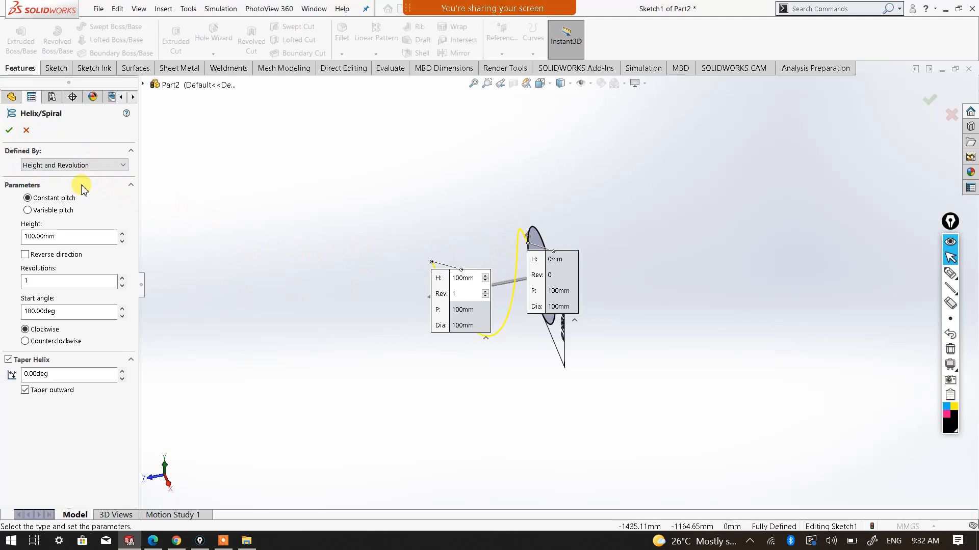
Set the helix height to 200 mm
click(122, 234)
click(122, 234)
click(121, 235)
click(122, 235)
click(121, 234)
click(122, 234)
click(122, 234)
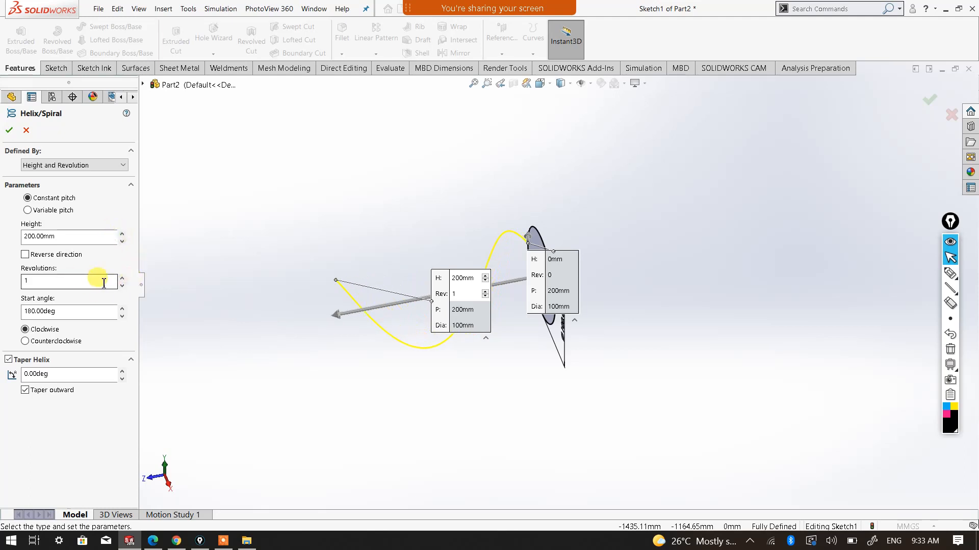
Set the number of helix revolutions to 10
click(122, 278)
click(122, 277)
click(121, 278)
click(121, 278)
click(122, 278)
click(122, 278)
click(122, 278)
click(122, 278)
click(122, 277)
click(122, 278)
click(122, 278)
click(121, 278)
click(122, 278)
click(122, 278)
click(122, 277)
click(122, 277)
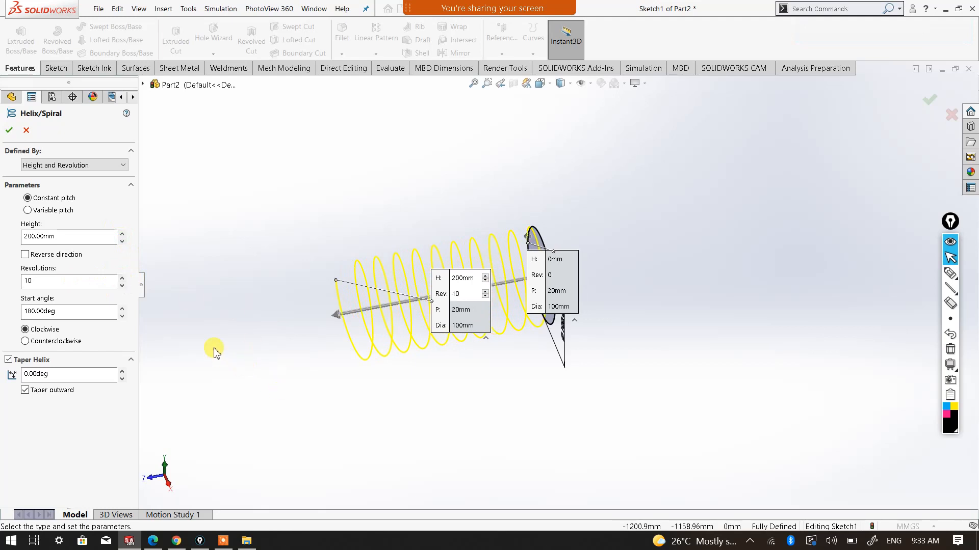
Create the constant-pitch helix curve with the chosen parameters and inspect its coils
drag(70, 312, 7, 313)
click(182, 336)
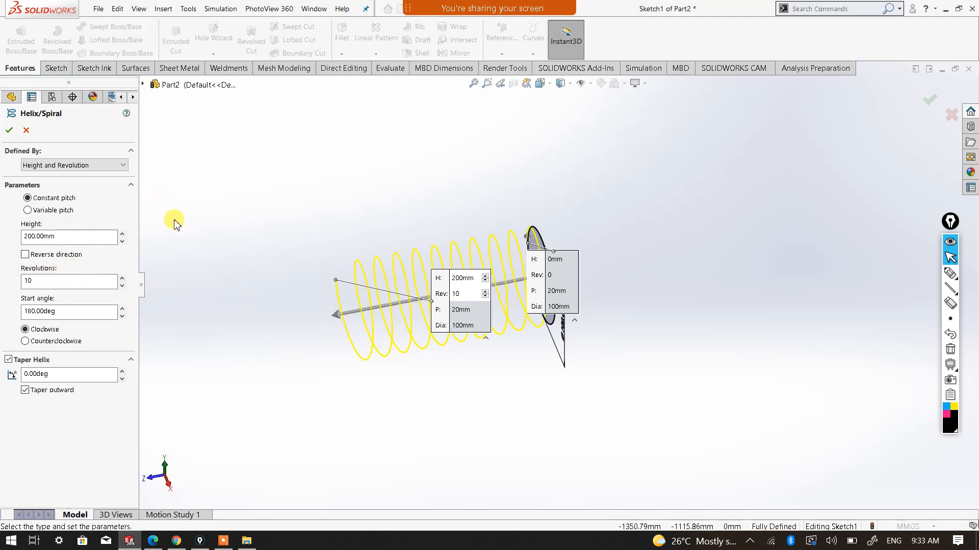
click(10, 132)
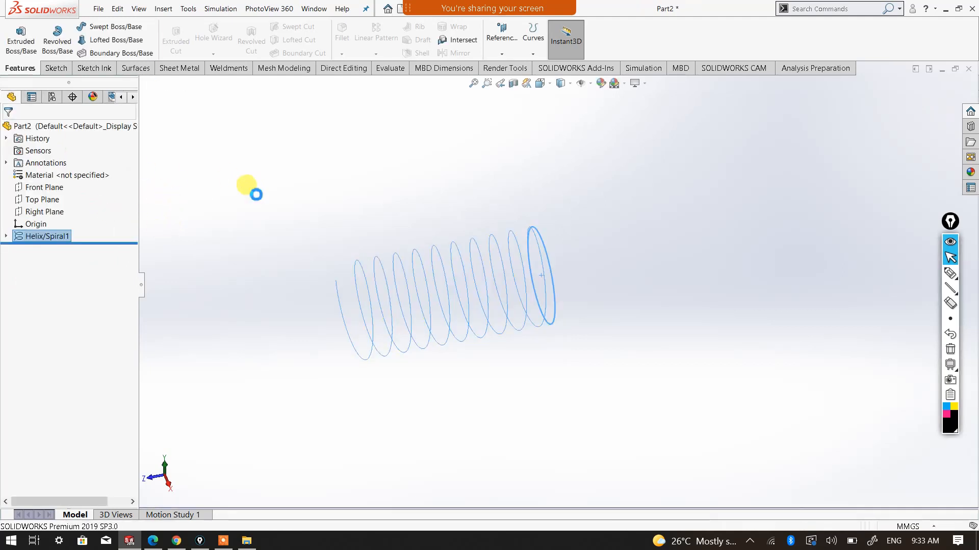
middle_drag(444, 380, 586, 306)
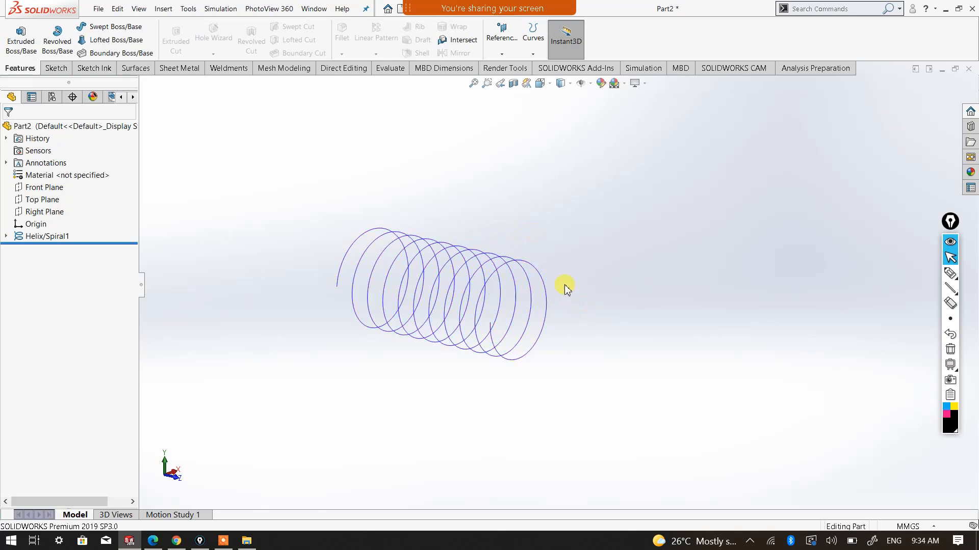
scroll(455, 302, down, 2)
scroll(386, 287, down, 1)
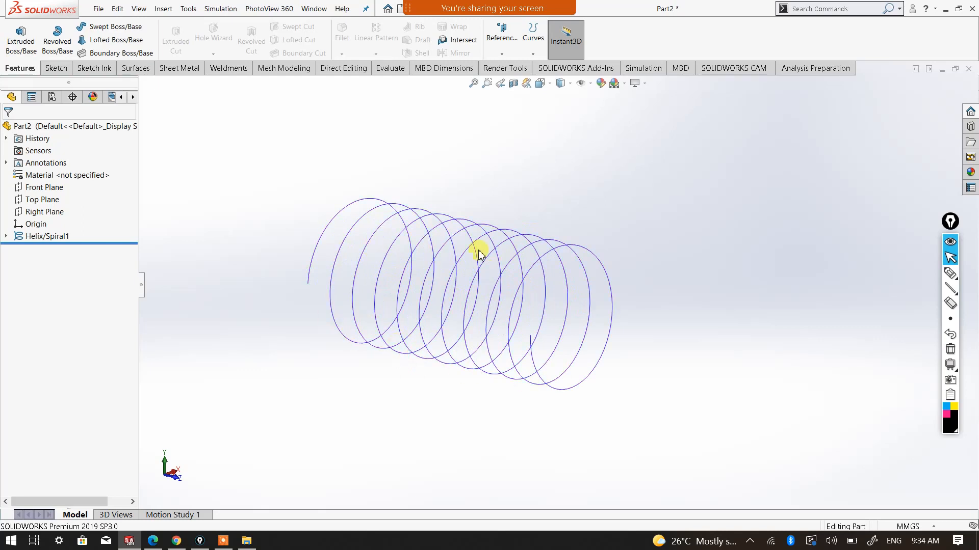
middle_drag(629, 301, 615, 331)
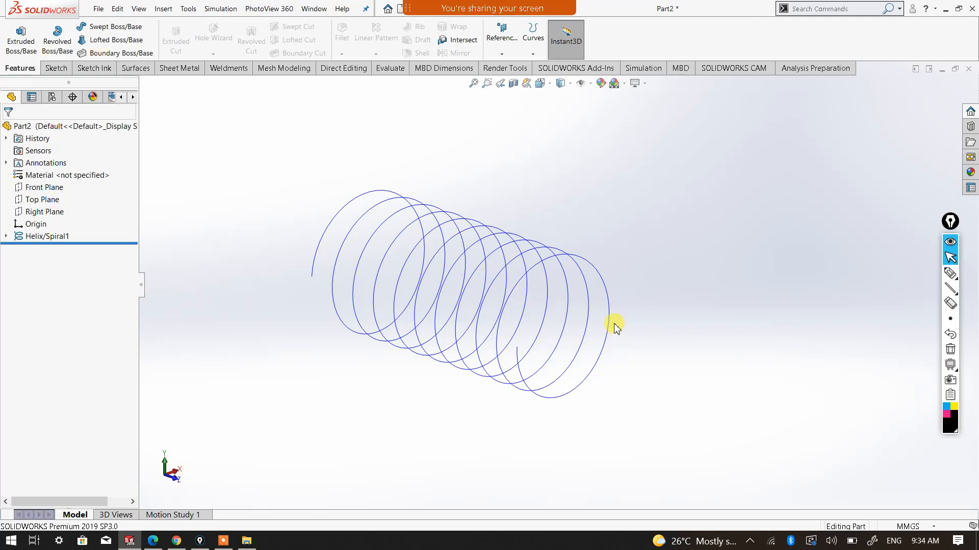
middle_drag(629, 395, 666, 339)
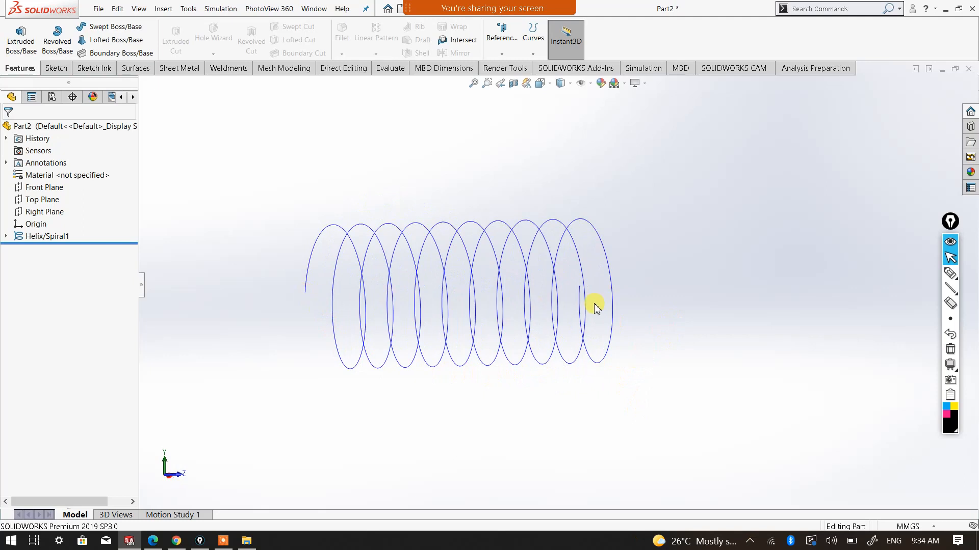
Create a reference plane coincident with the helix endpoint at Z 200 mm and perpendicular to the helix curve
middle_drag(581, 306, 514, 332)
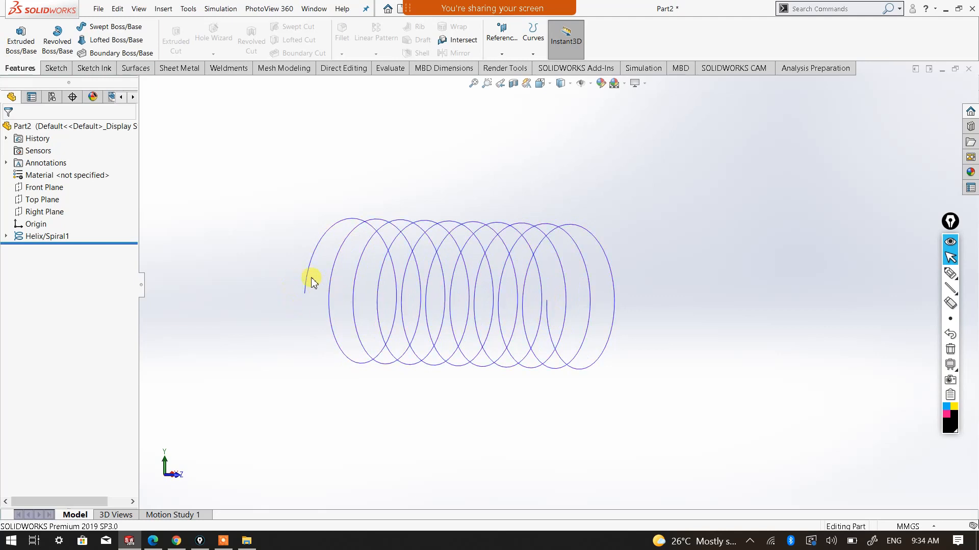
click(561, 83)
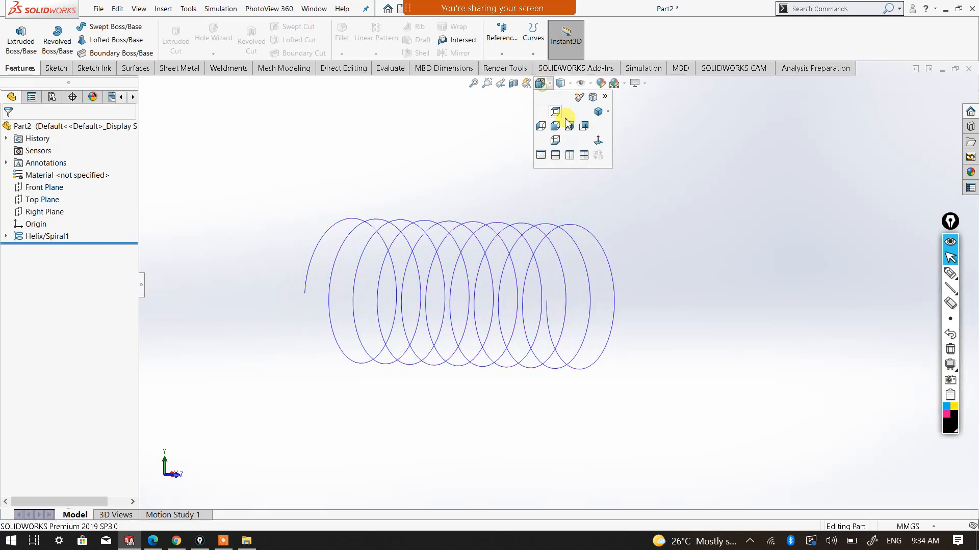
click(599, 122)
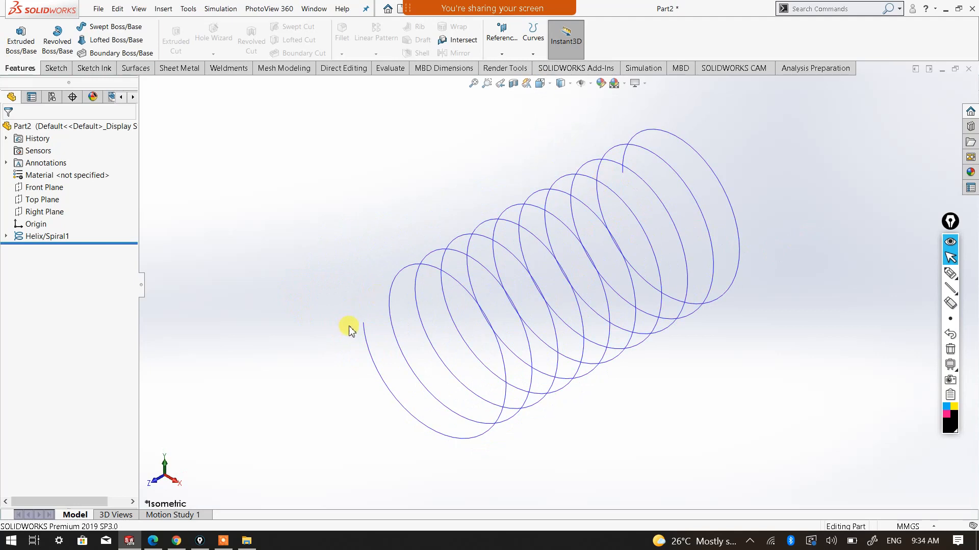
scroll(390, 353, down, 2)
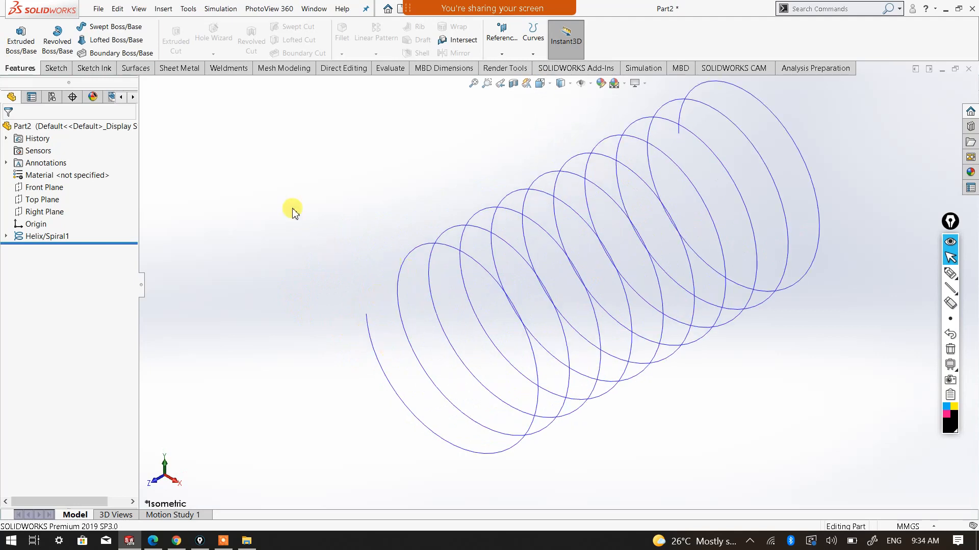
click(506, 53)
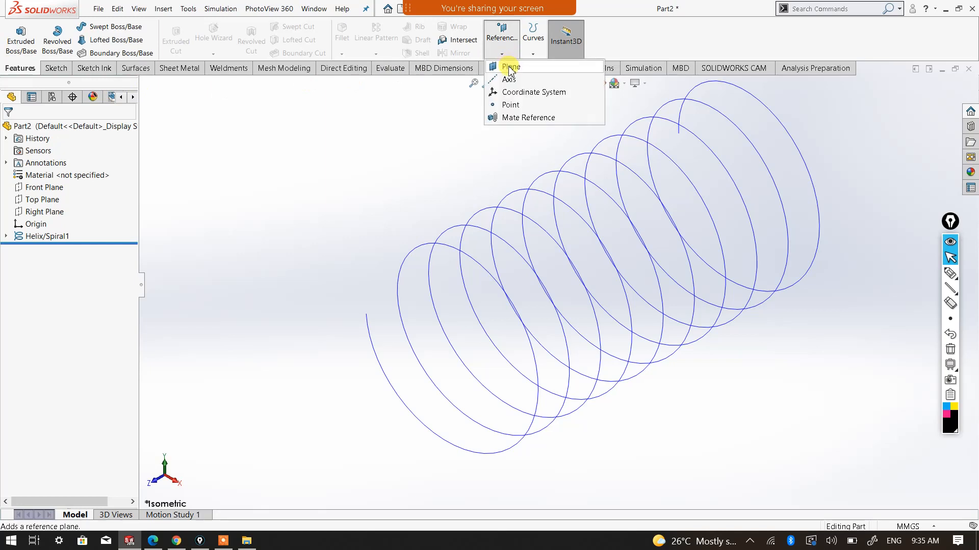
click(510, 67)
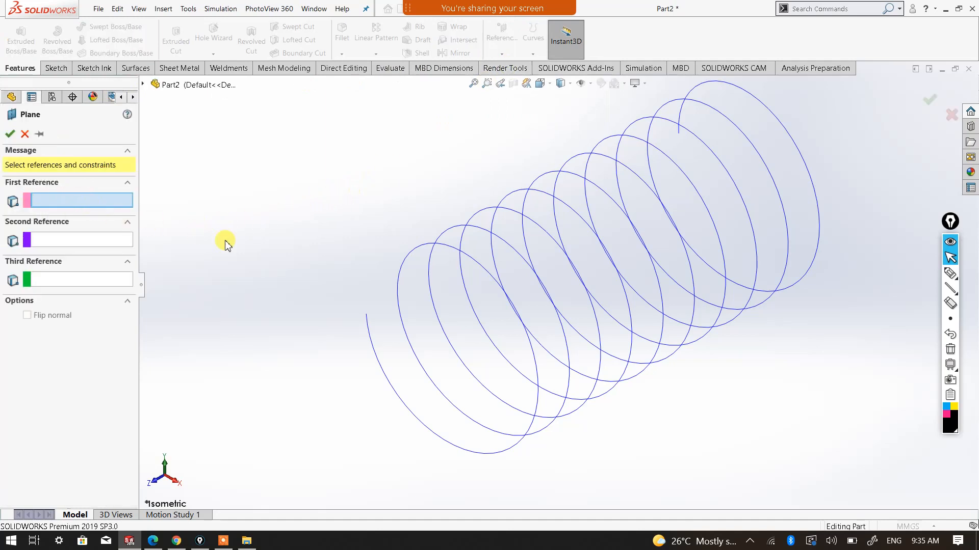
click(366, 316)
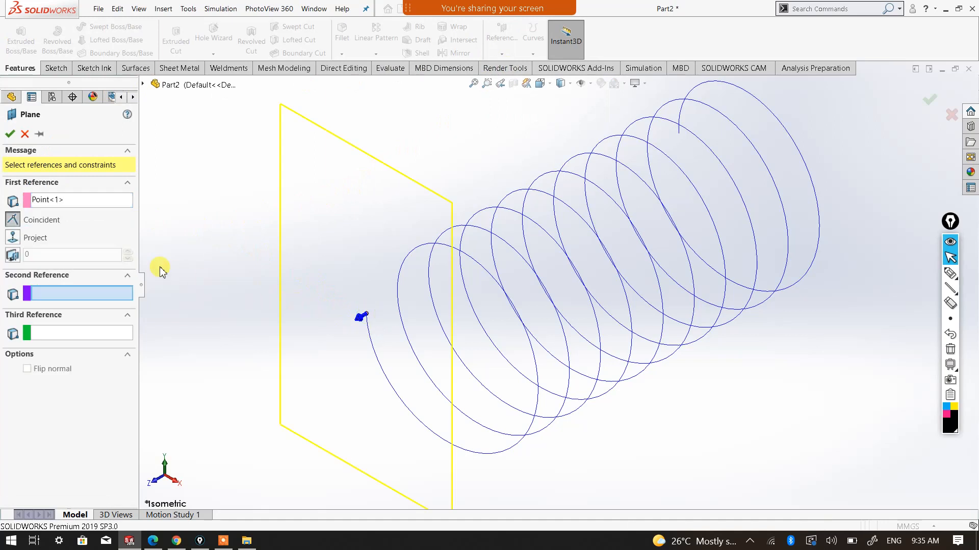
click(371, 337)
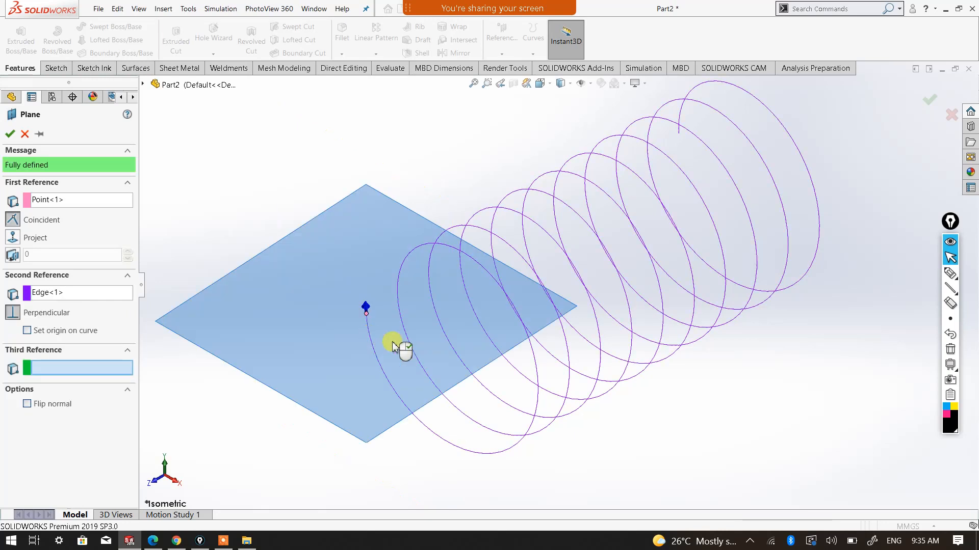
middle_drag(557, 390, 493, 316)
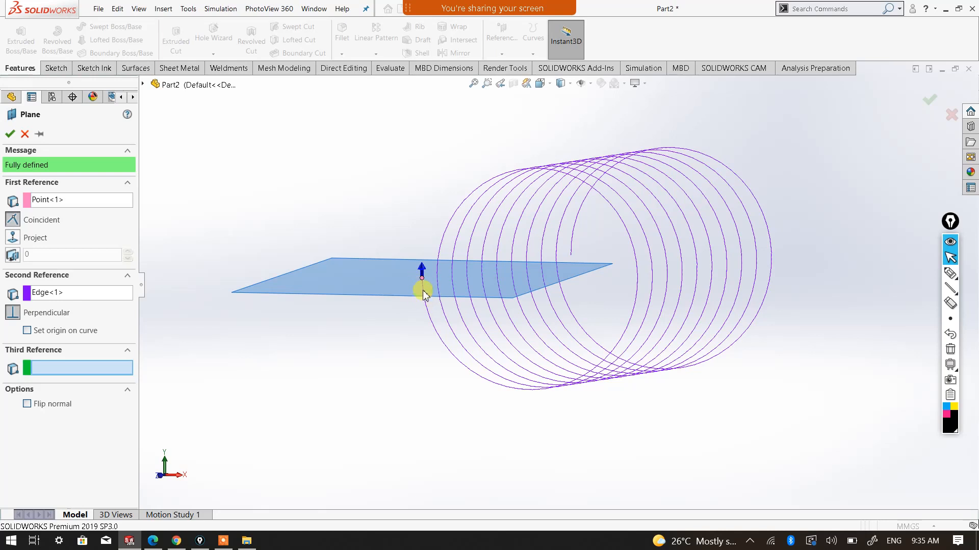
click(9, 134)
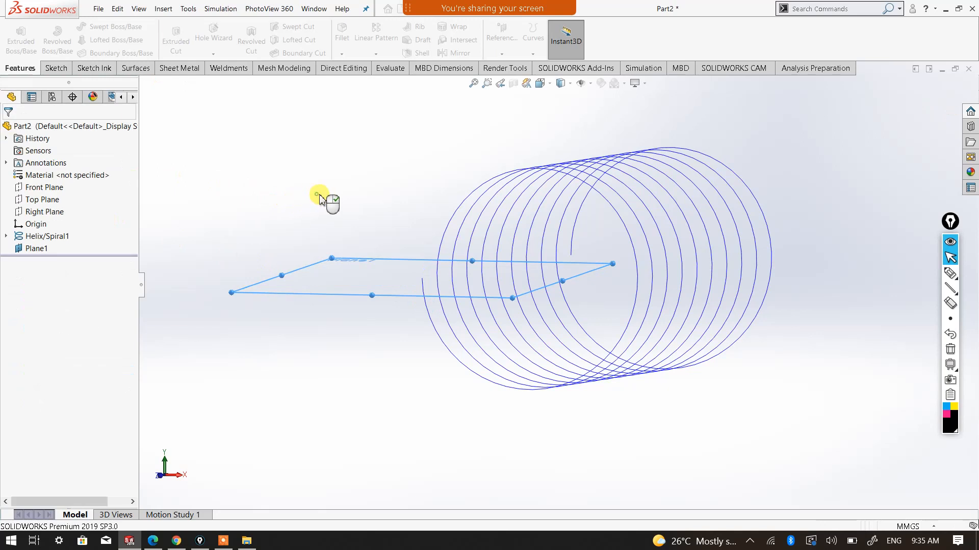
Start a sketch on the new reference plane at the helix end and view it normal to the plane
middle_drag(329, 230, 334, 258)
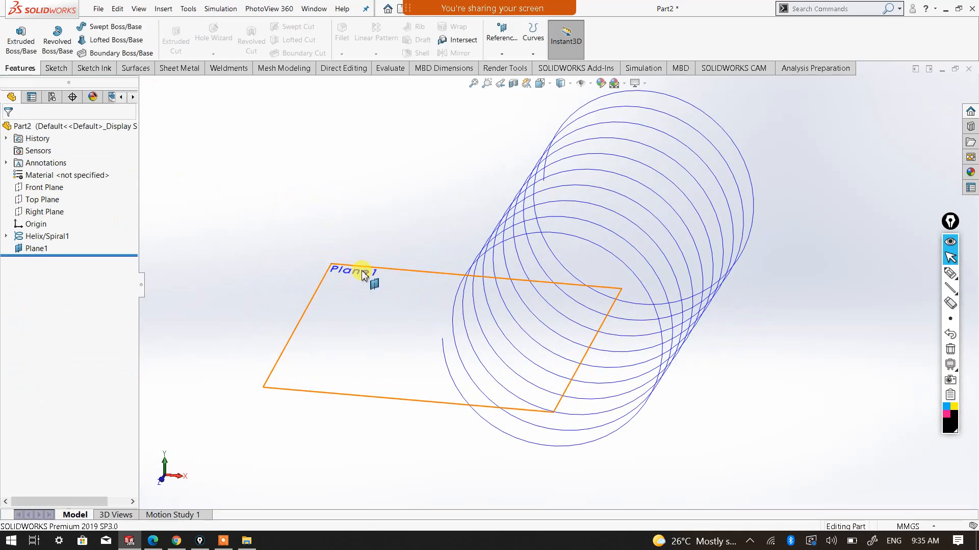
click(348, 270)
click(56, 67)
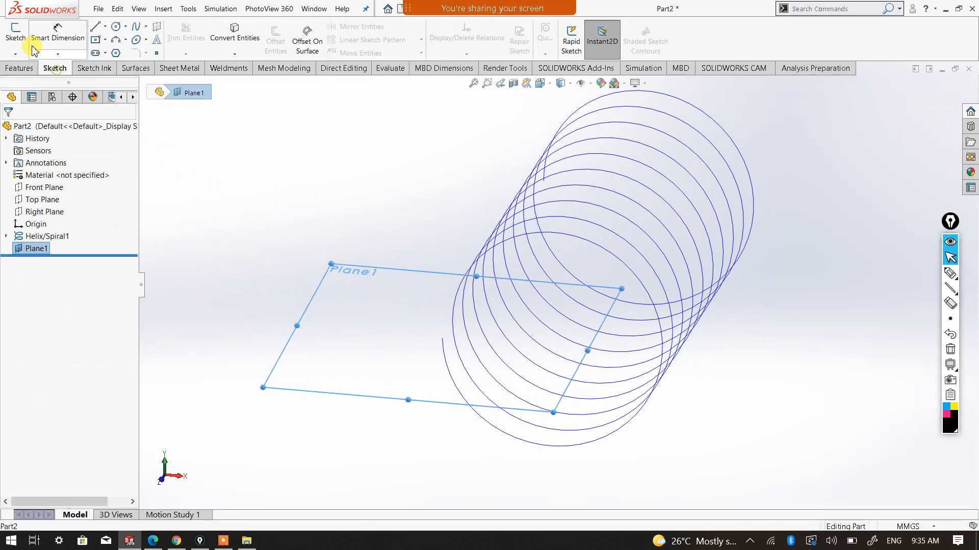
click(14, 35)
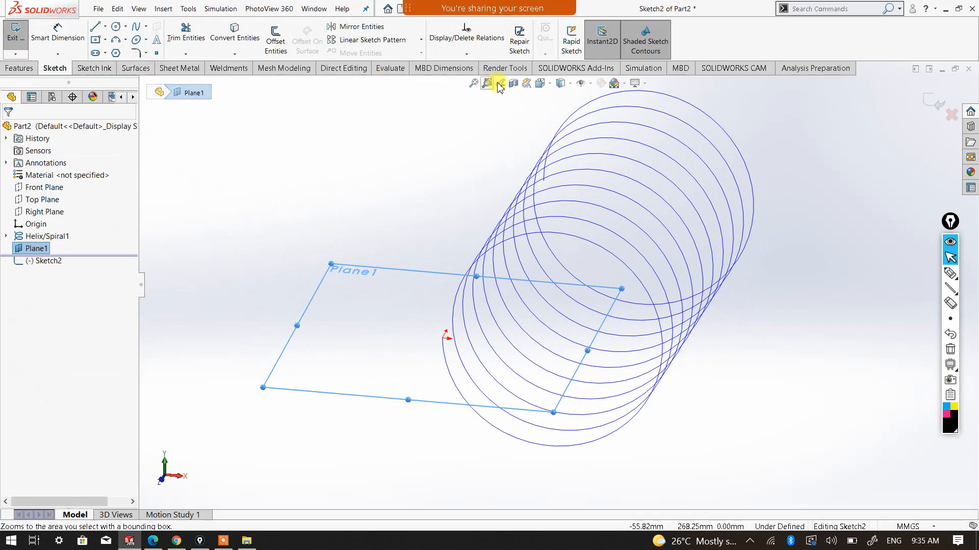
click(540, 83)
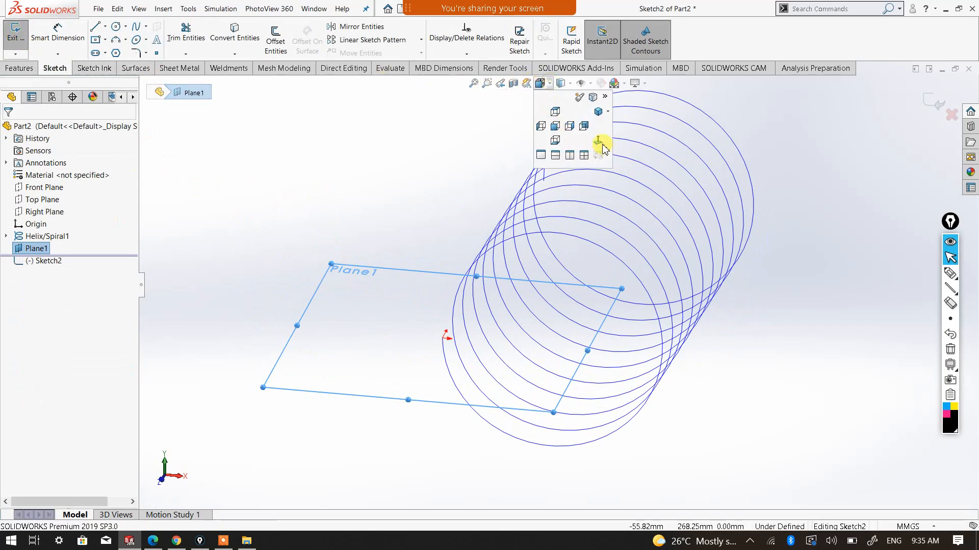
click(598, 141)
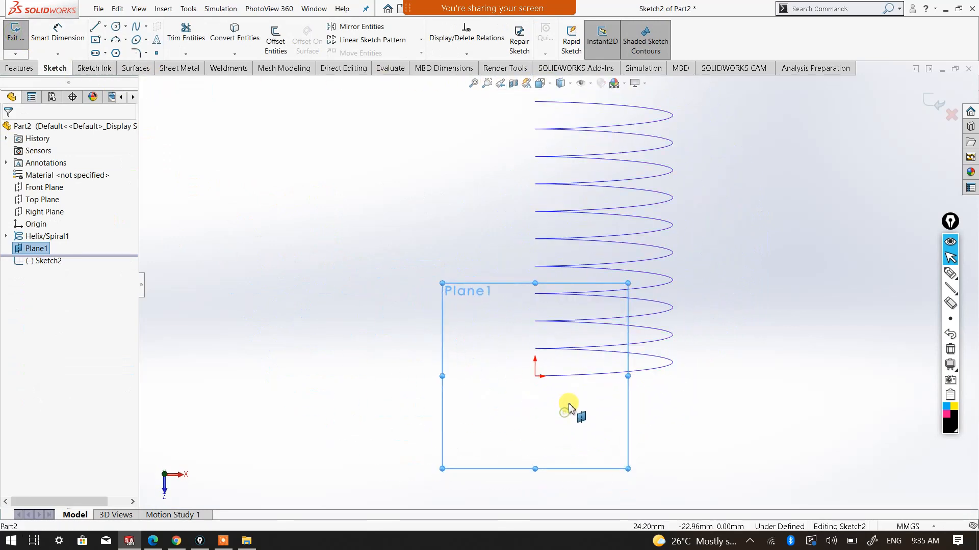
scroll(594, 399, down, 3)
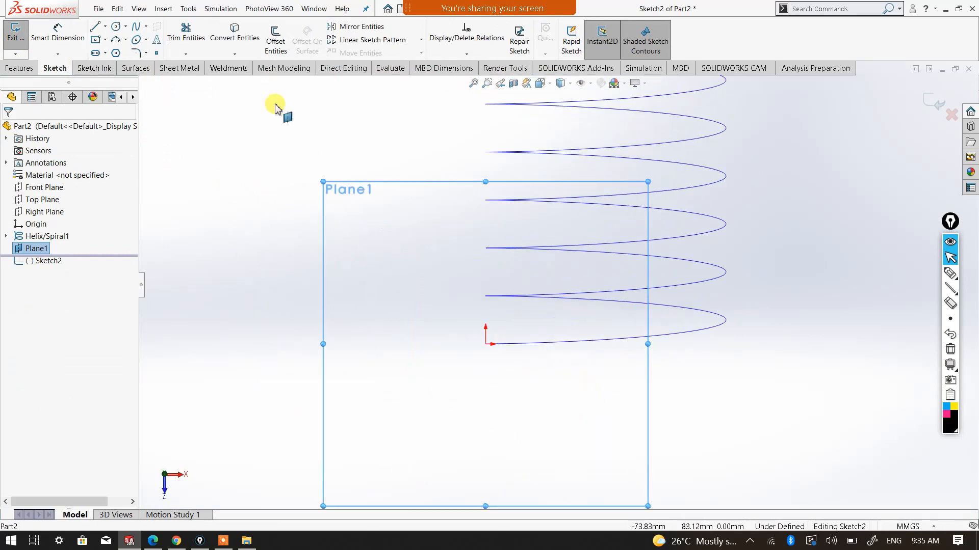
click(116, 26)
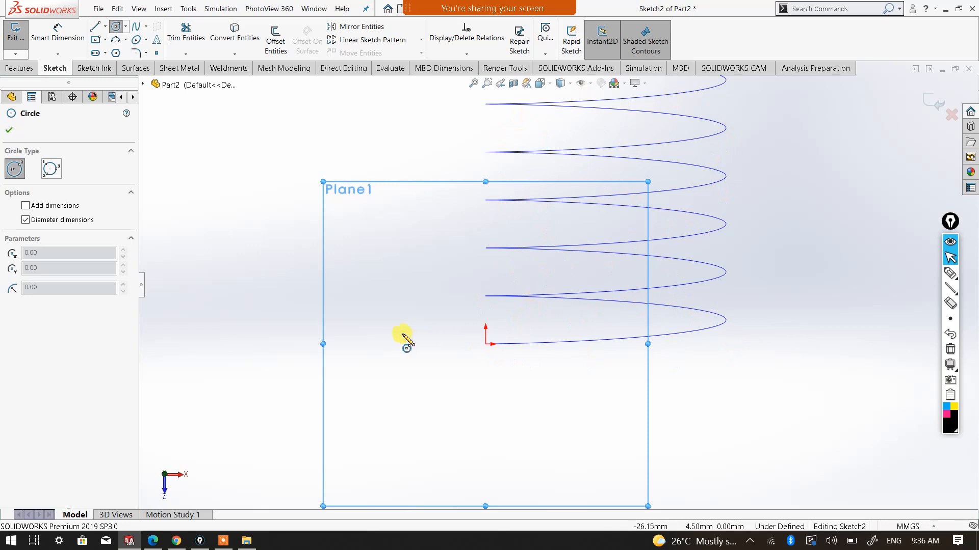
drag(399, 337, 414, 323)
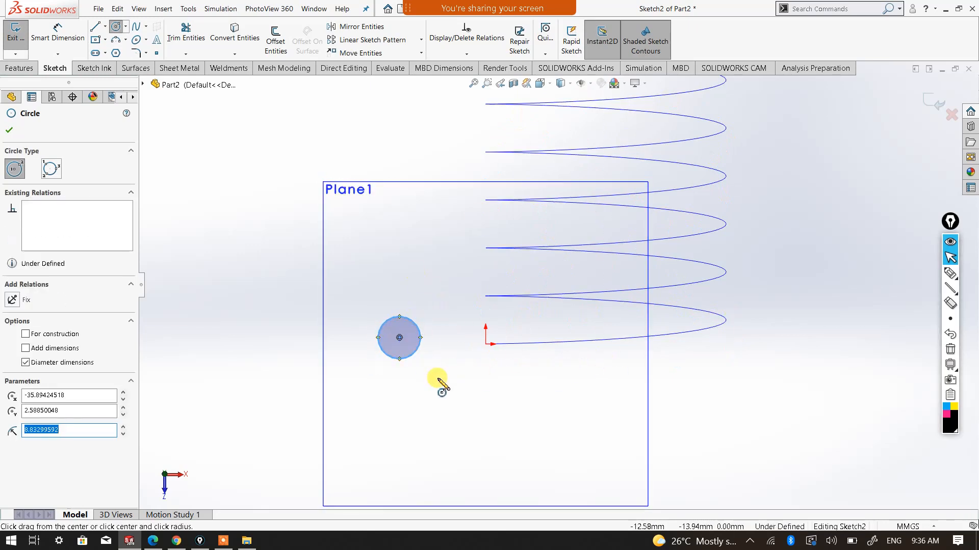
key(Escape)
click(414, 357)
key(Delete)
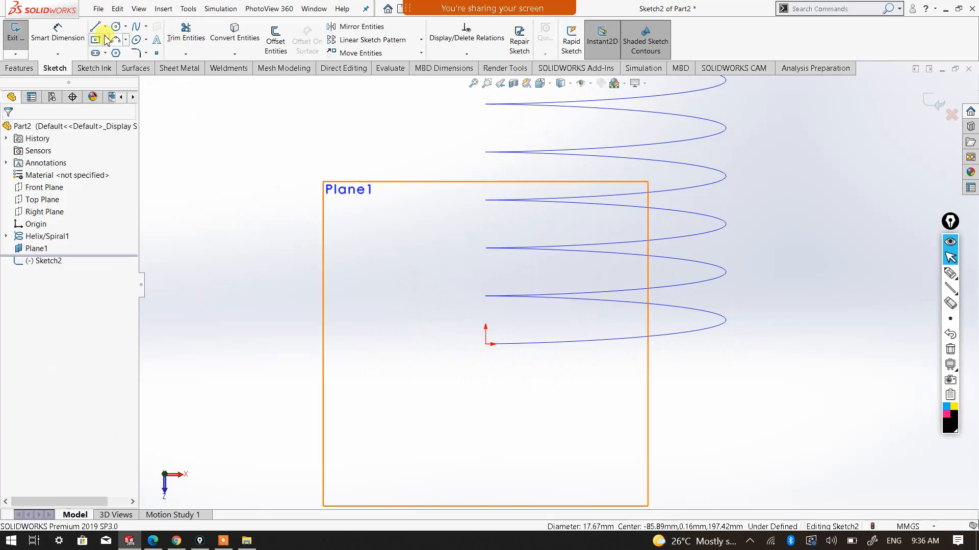
Sketch a circle about 8.4 mm in diameter centred on the helix endpoint at the sketch origin
click(116, 26)
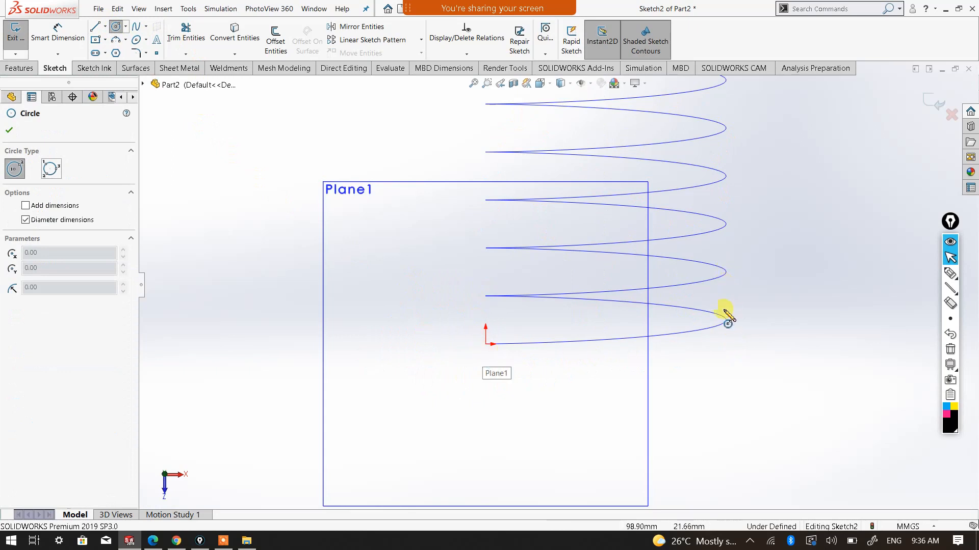
scroll(496, 347, down, 2)
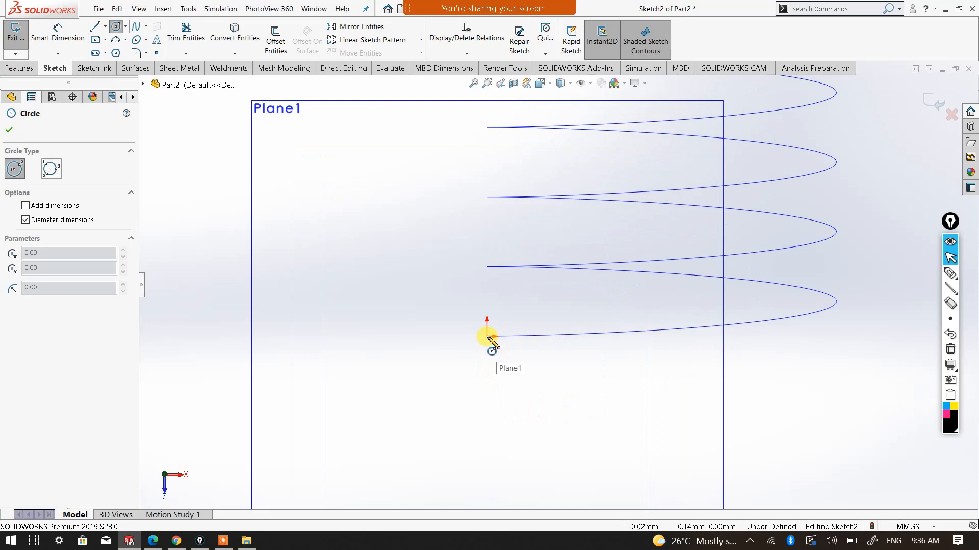
click(488, 336)
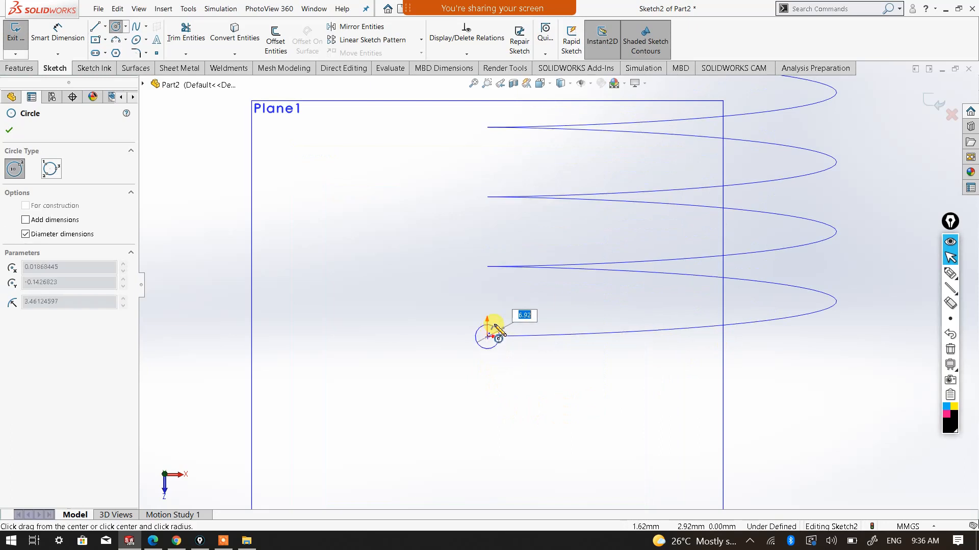
click(501, 328)
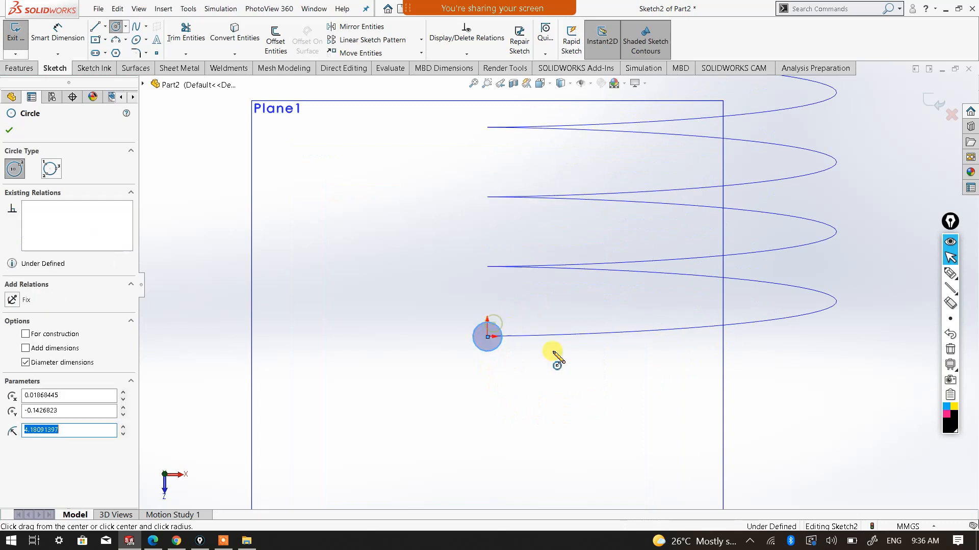
Dimension the profile circle at the helix end with a diameter of 10 mm
right_click(552, 378)
click(650, 328)
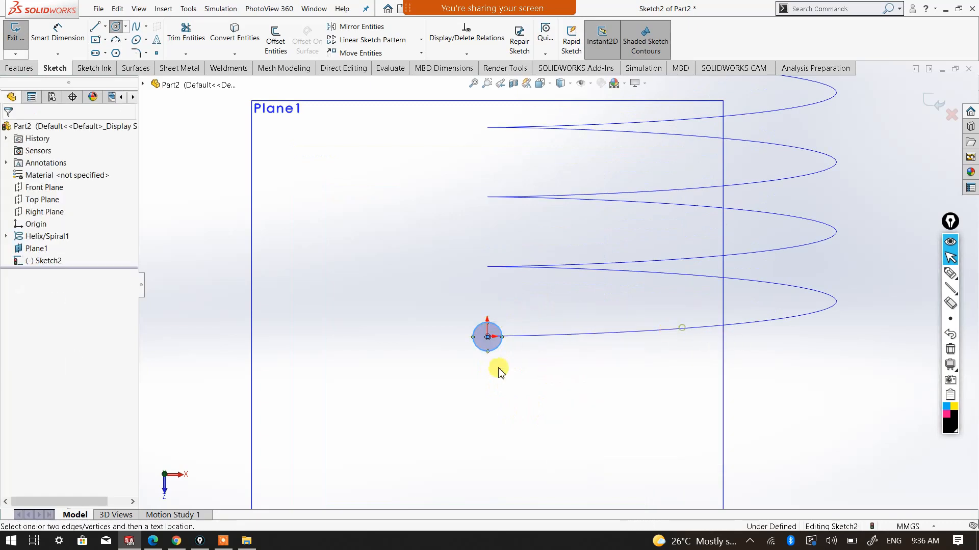
click(481, 351)
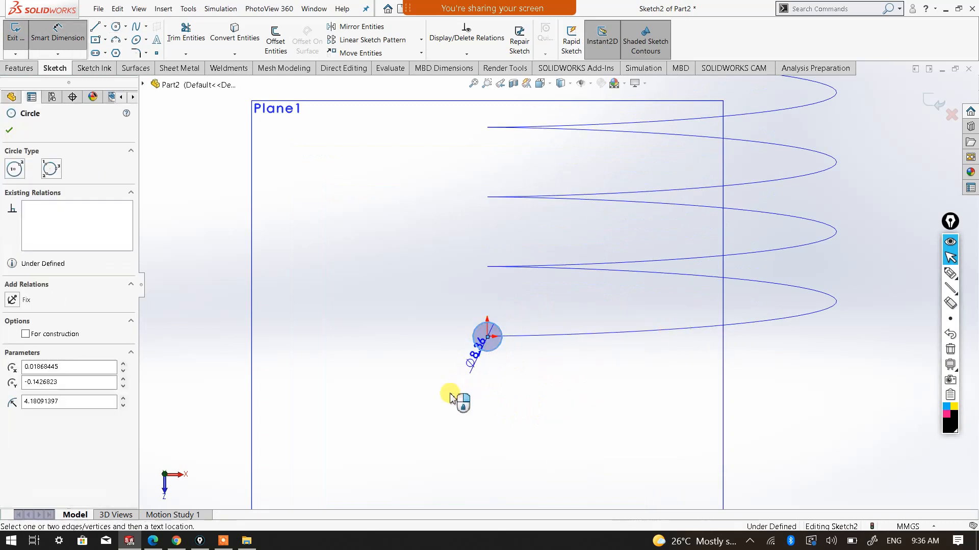
click(527, 413)
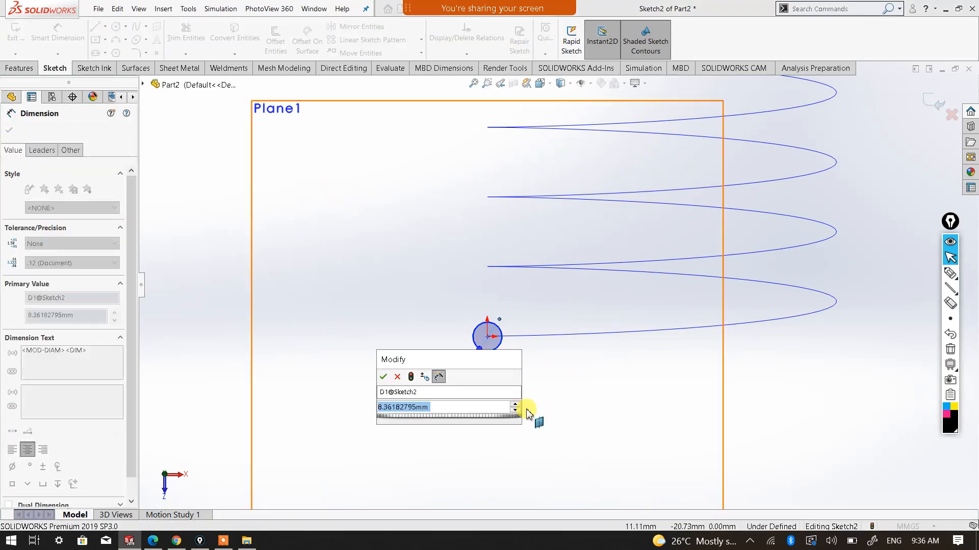
text(10)
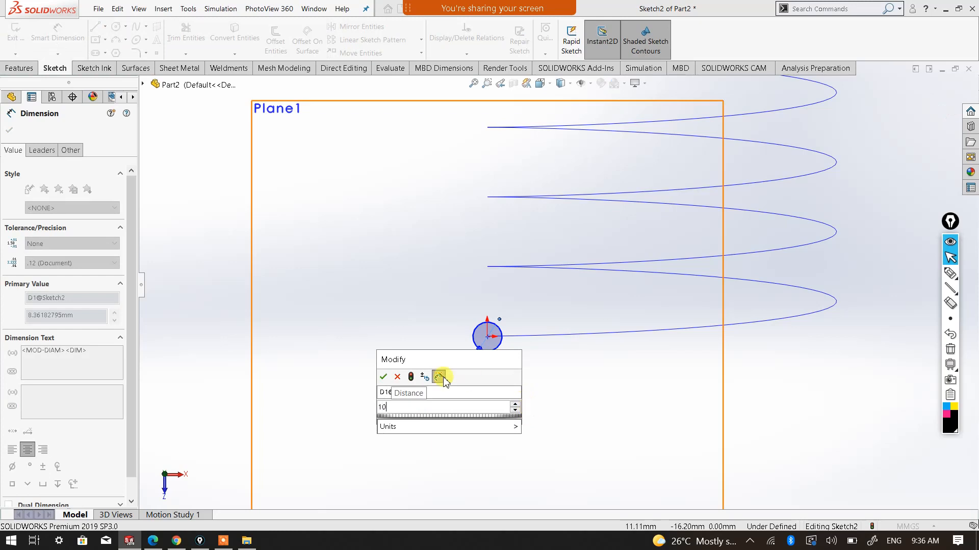
key(Return)
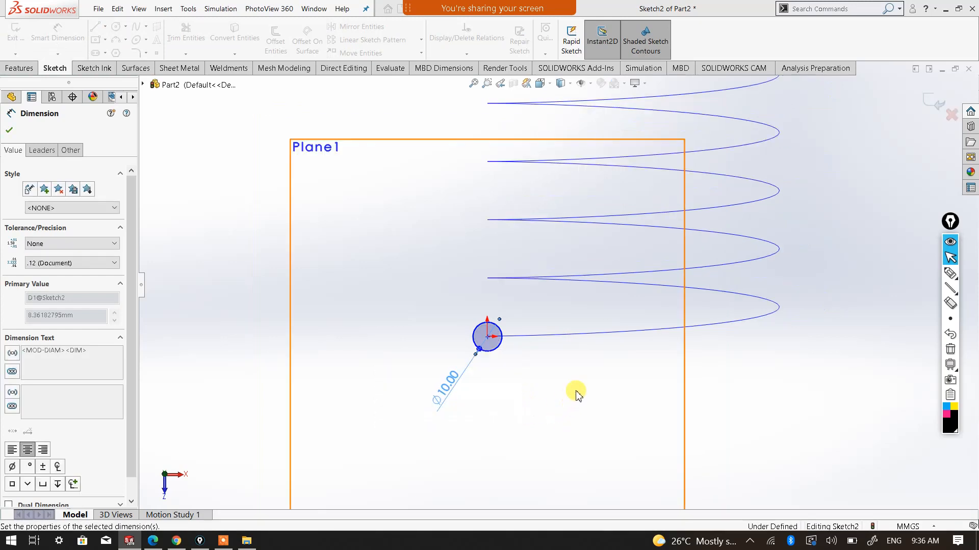
click(549, 397)
right_click(562, 403)
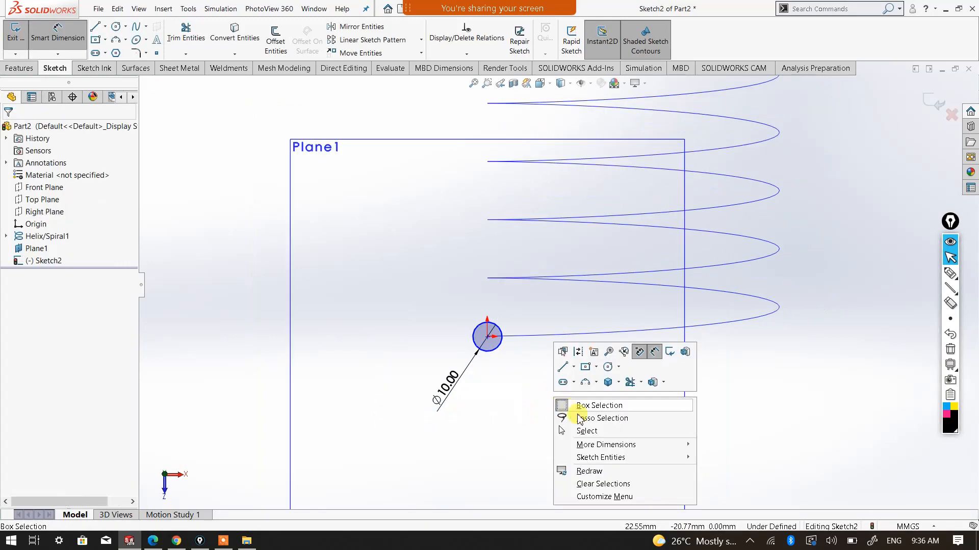
click(584, 431)
click(549, 399)
Check the circle's position at the helix end in 3D and exit the profile sketch
middle_drag(535, 389, 576, 279)
scroll(546, 382, up, 5)
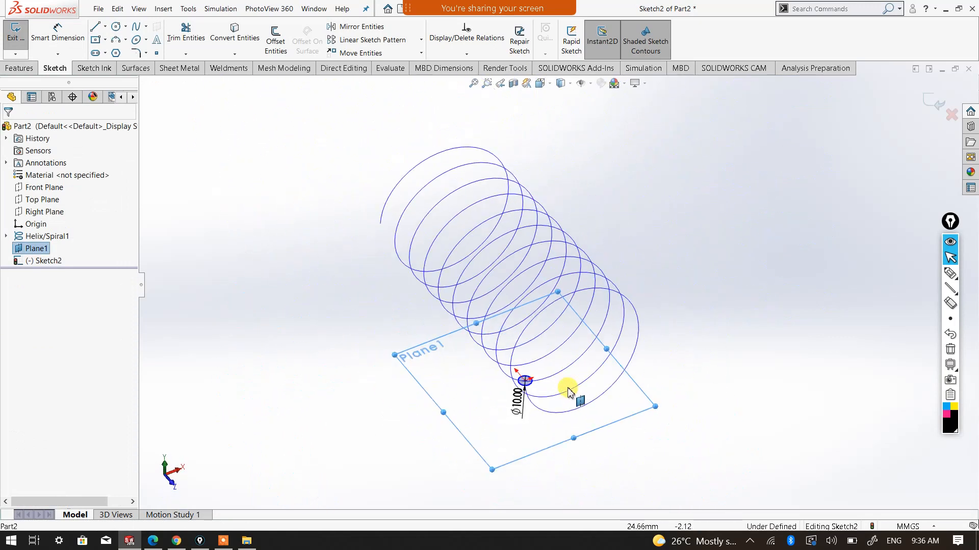
middle_drag(550, 410, 611, 426)
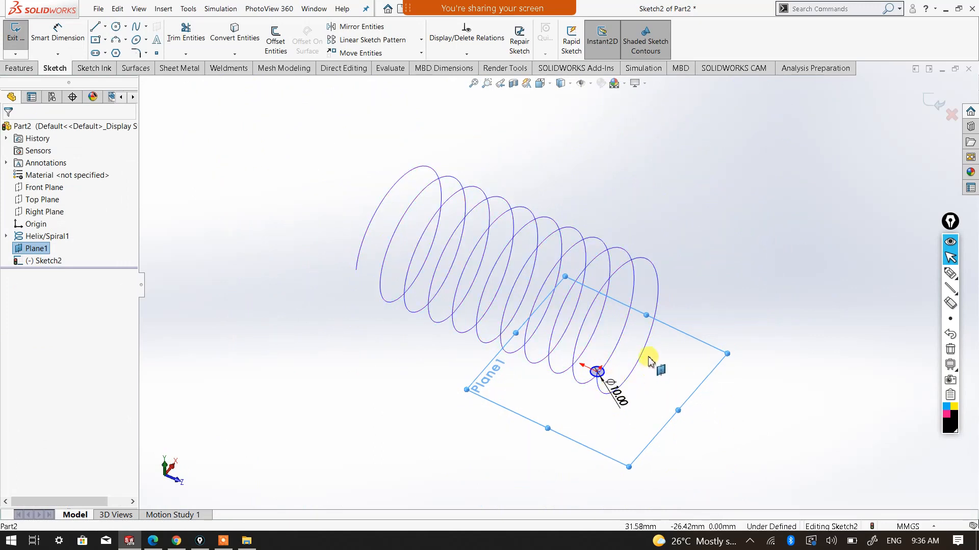
scroll(658, 363, down, 2)
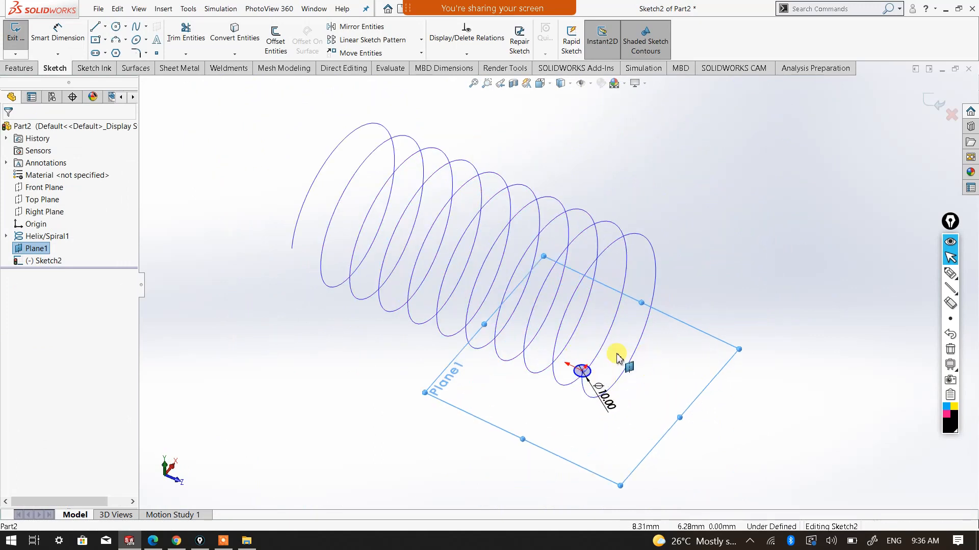
click(928, 100)
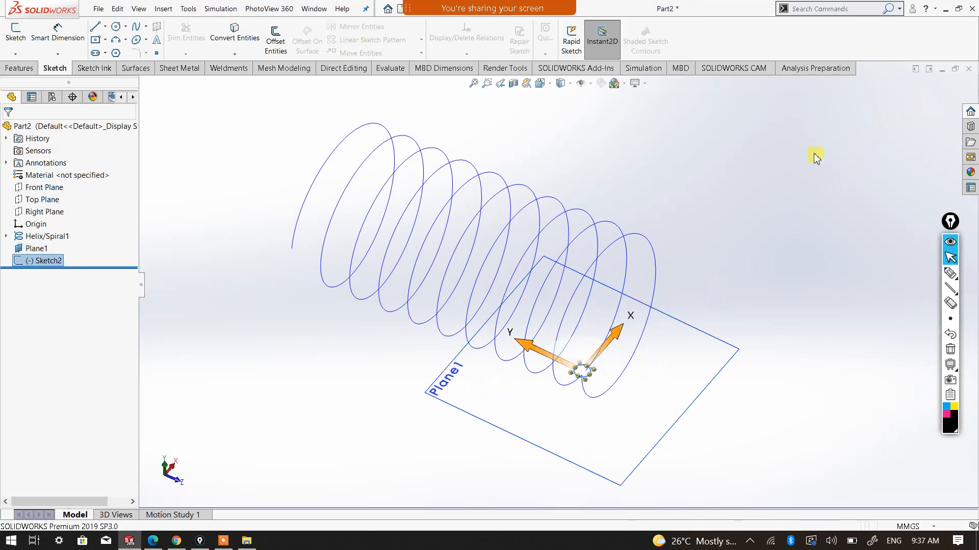
click(759, 231)
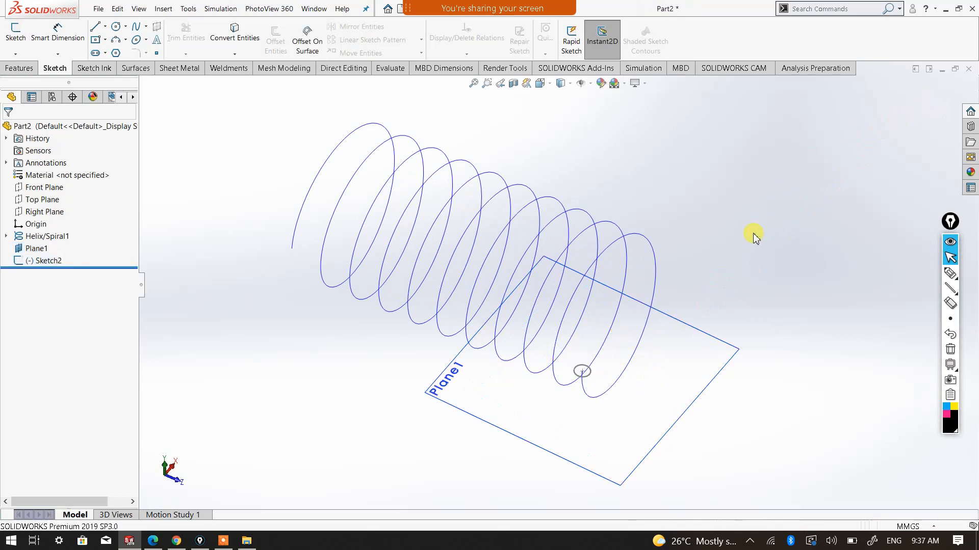
Hide the reference plane and create a Swept Boss/Base with the 10 mm circle sketch as profile and the helix as path
right_click(719, 345)
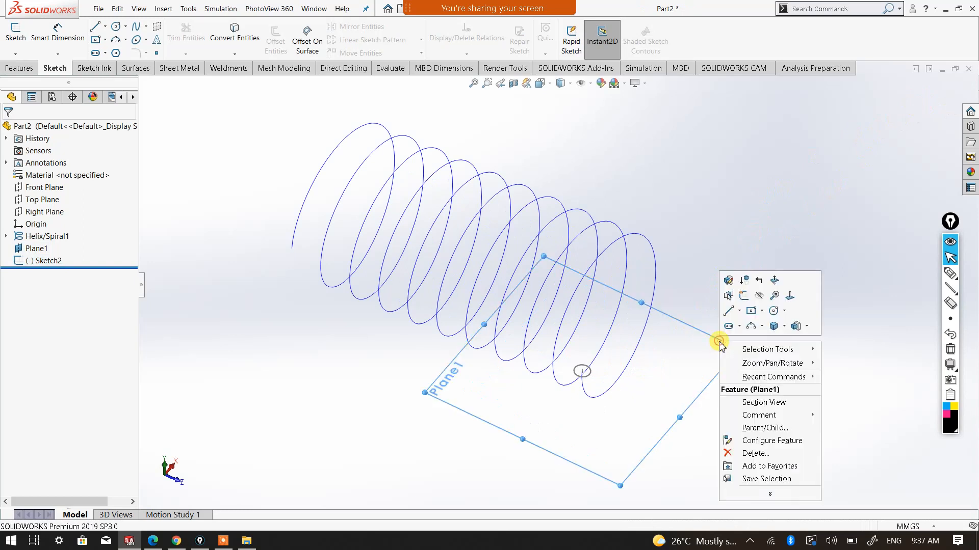
click(761, 295)
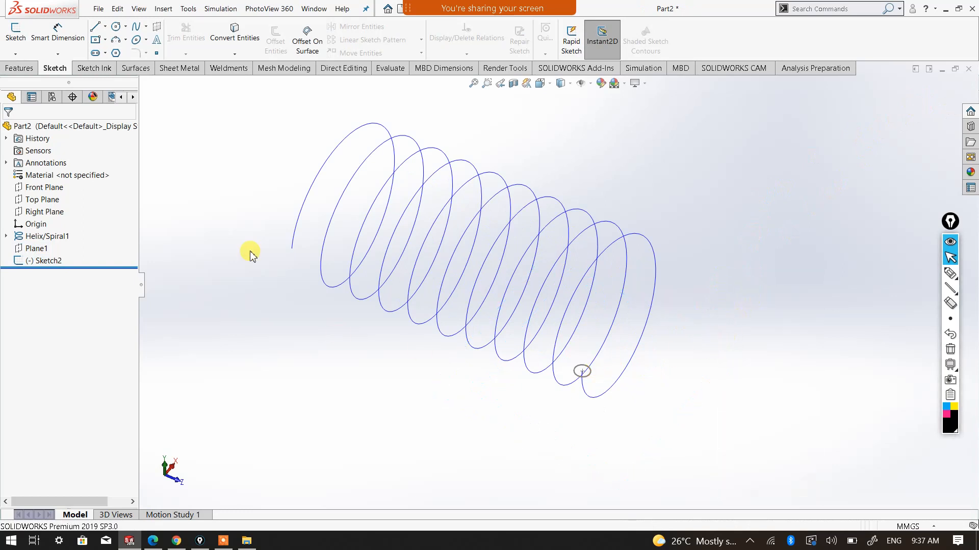
click(19, 67)
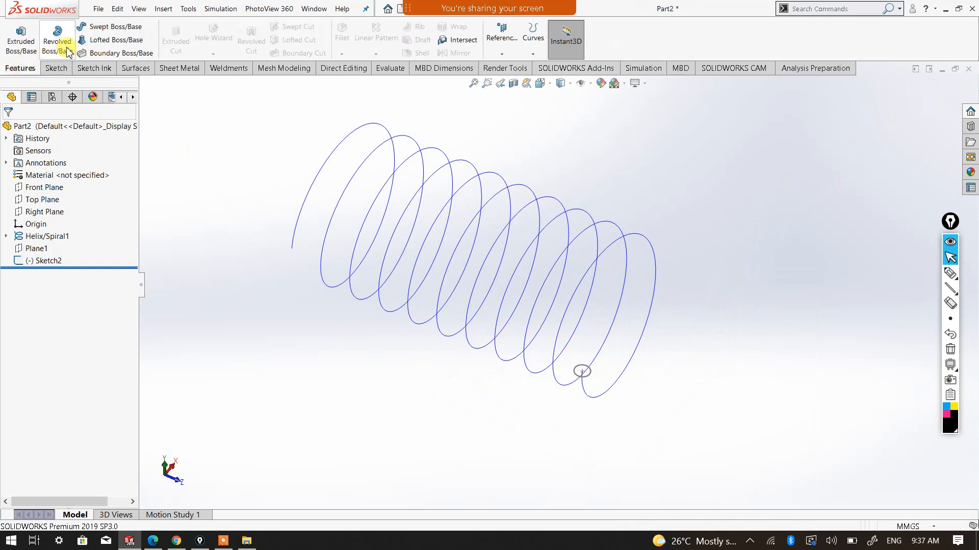
click(98, 31)
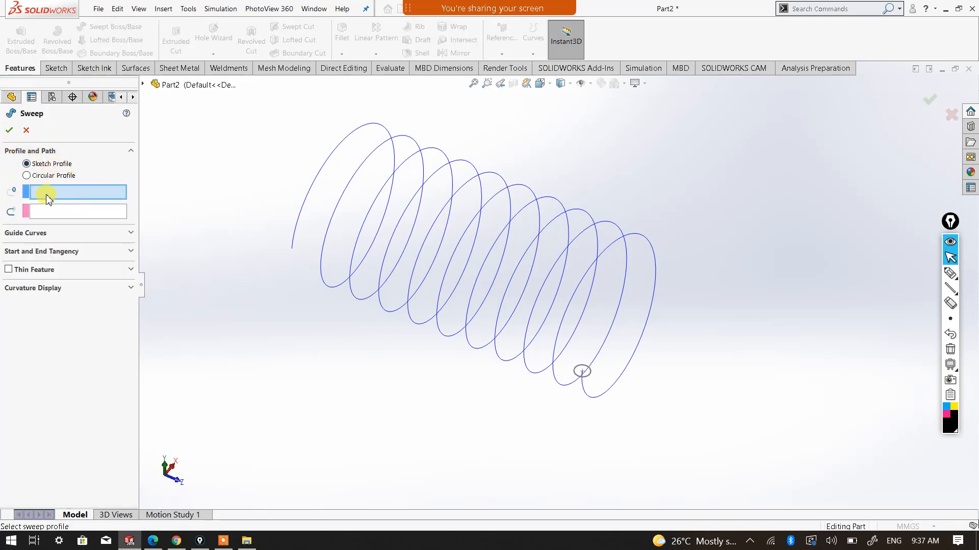
click(589, 377)
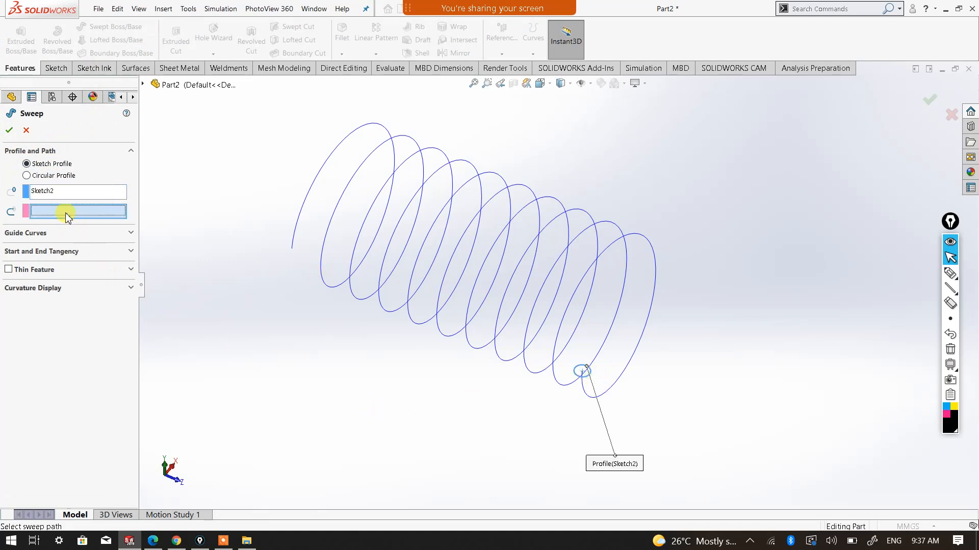
click(618, 385)
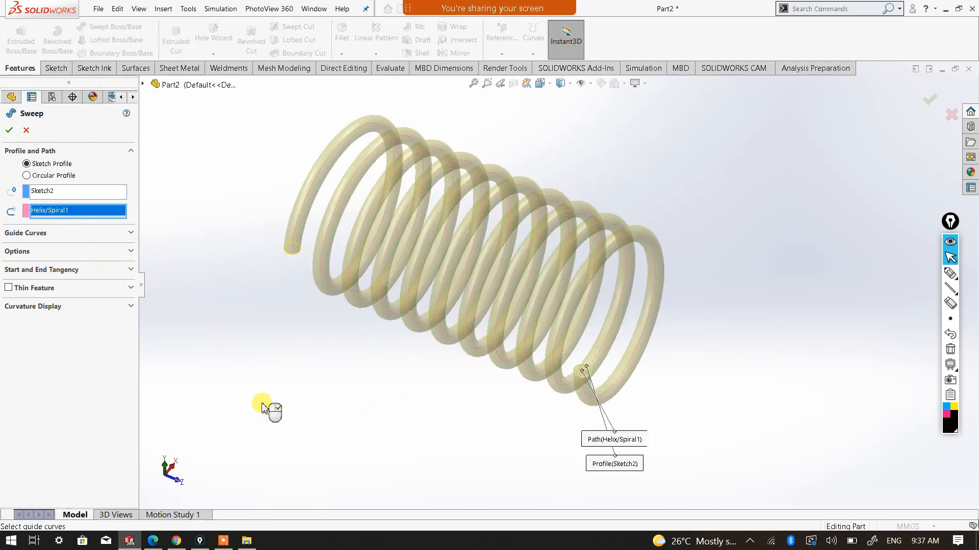
click(10, 129)
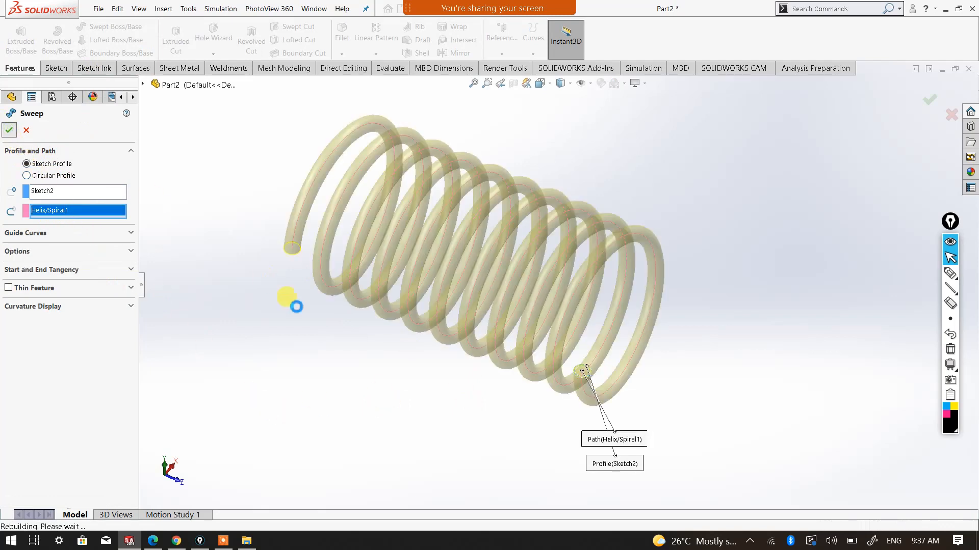
click(310, 333)
middle_drag(343, 323, 356, 315)
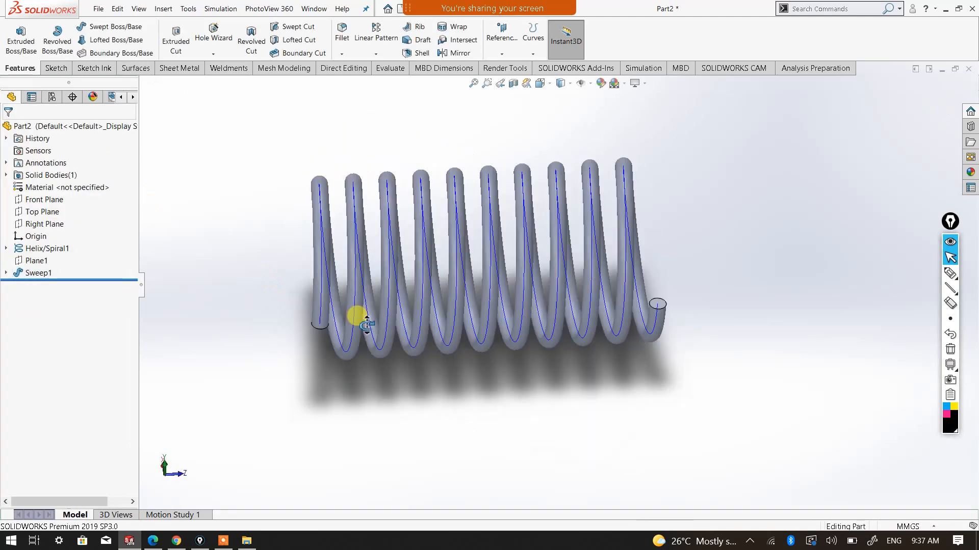
middle_drag(440, 352, 565, 319)
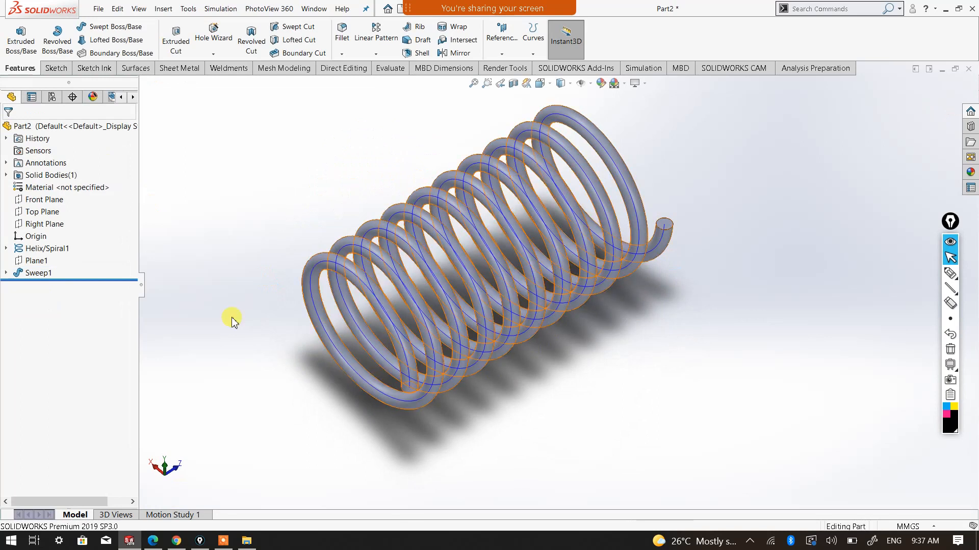
Hide the helix curve running through the swept spring and show it again
click(34, 249)
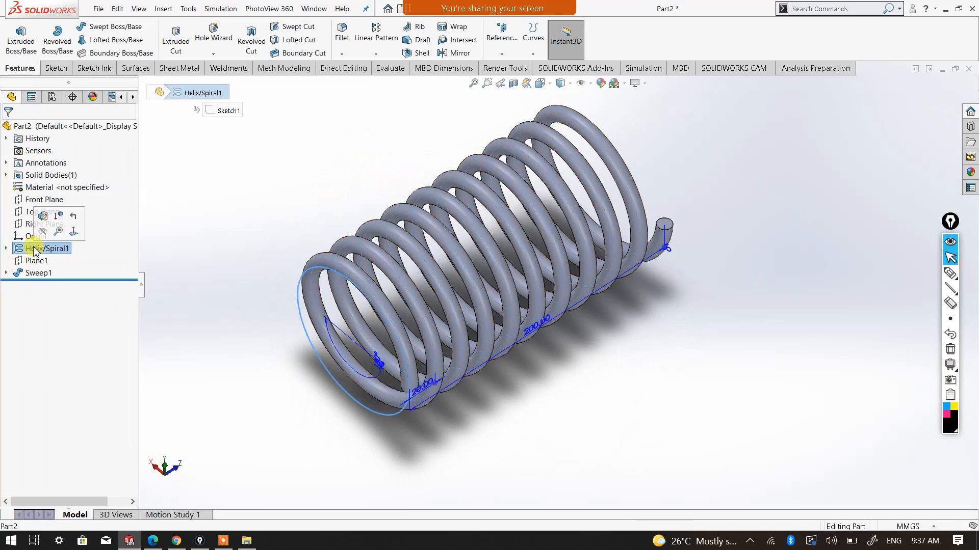
right_click(34, 250)
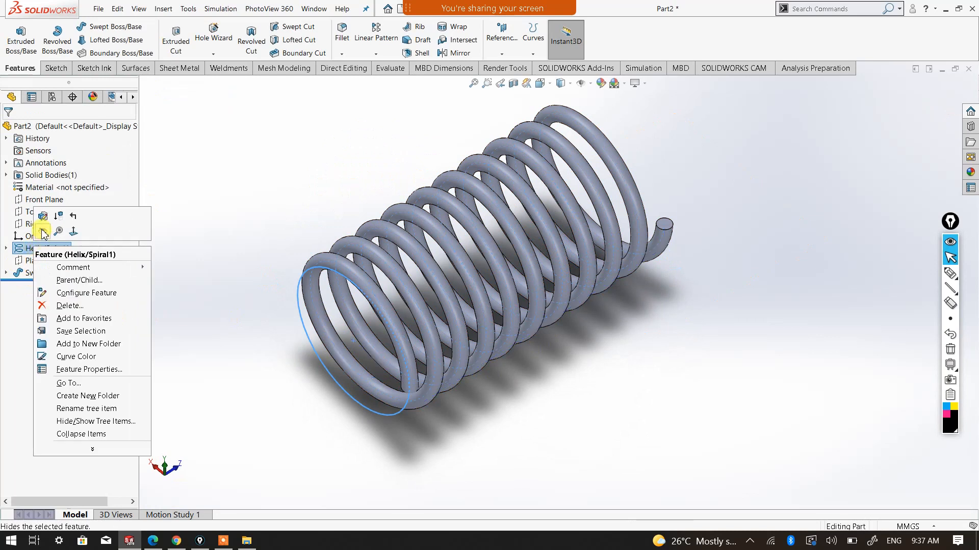
click(42, 232)
click(263, 185)
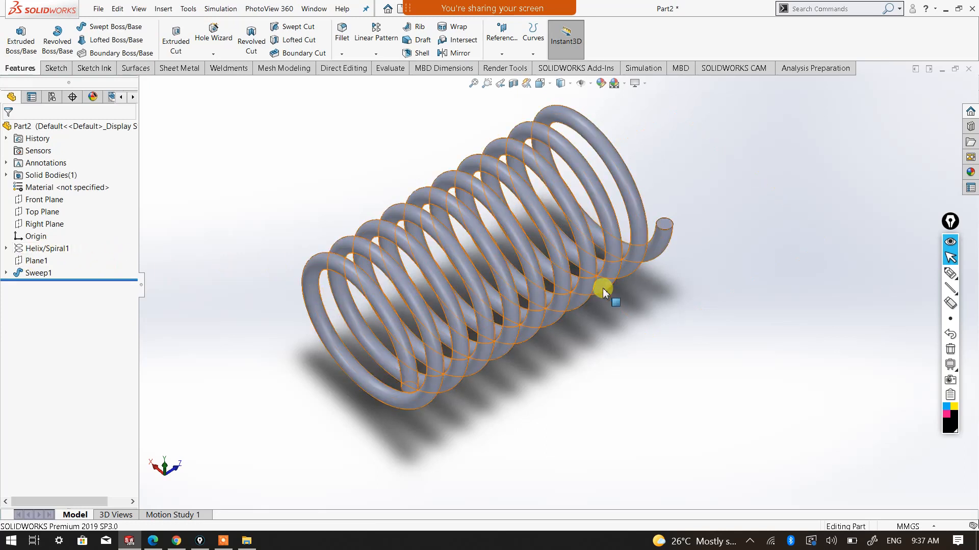
right_click(46, 249)
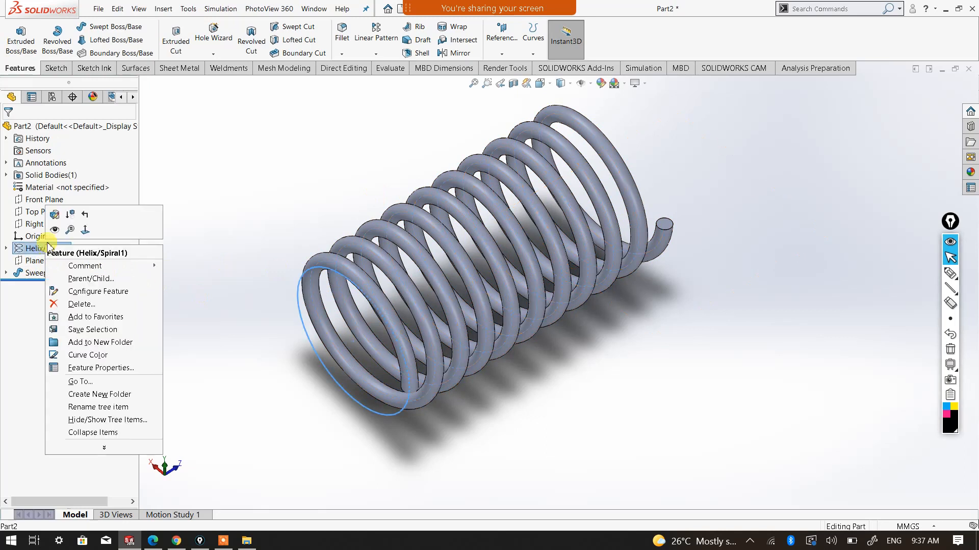
click(55, 232)
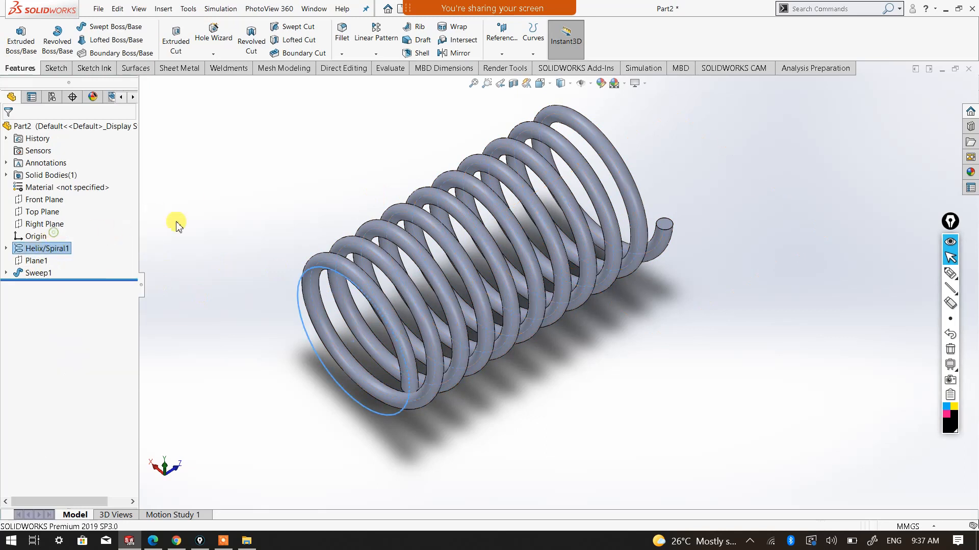
click(283, 176)
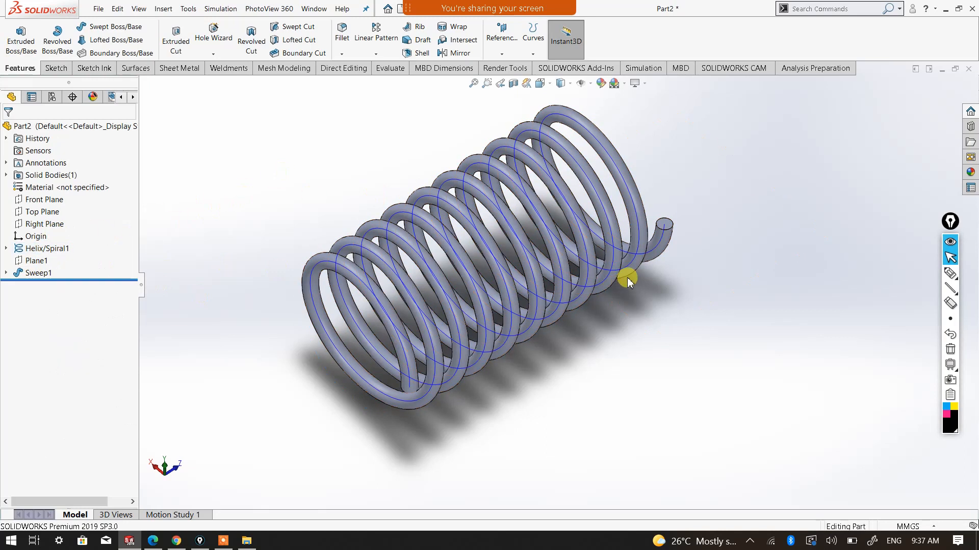
Hide the helix curve so only the solid spring body is displayed
mouse_move(340, 410)
middle_down()
mouse_move(329, 402)
mouse_move(327, 414)
middle_up()
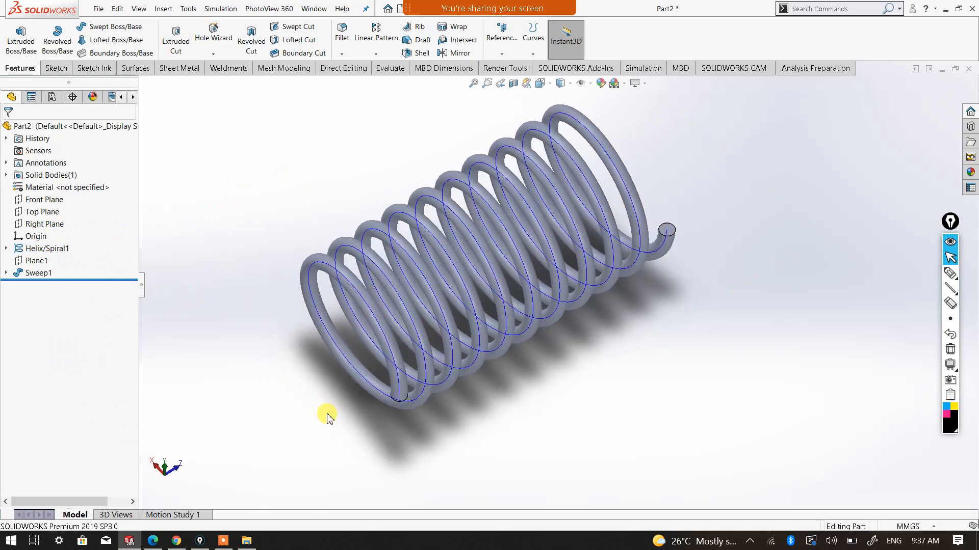
right_click(45, 251)
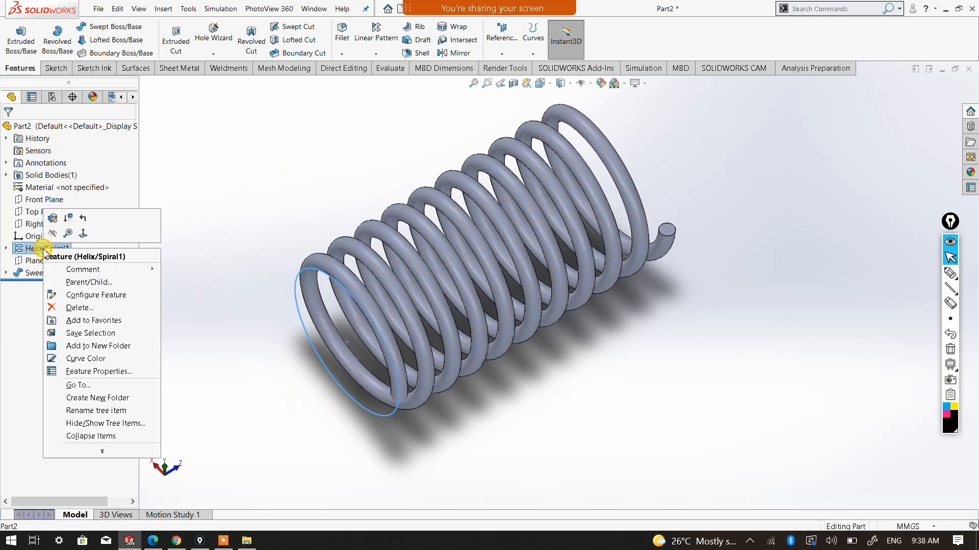
click(59, 238)
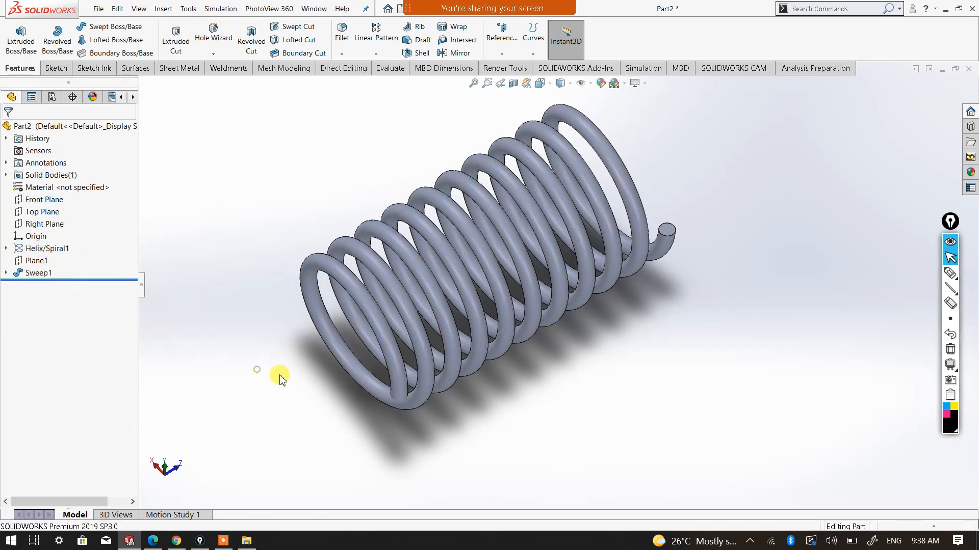
Set the spring model's display style to Shaded, without edges
middle_drag(537, 387, 540, 318)
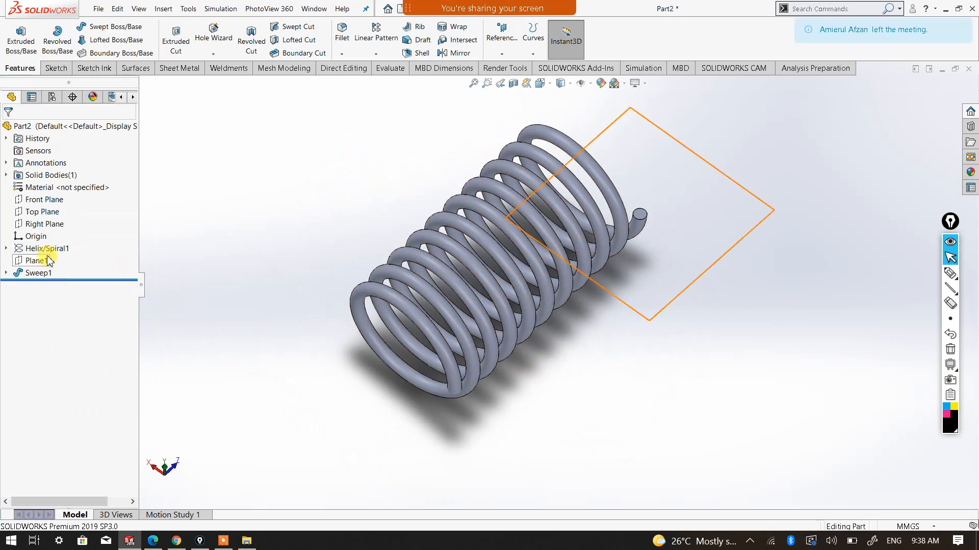
middle_drag(532, 366, 568, 193)
click(560, 84)
click(563, 113)
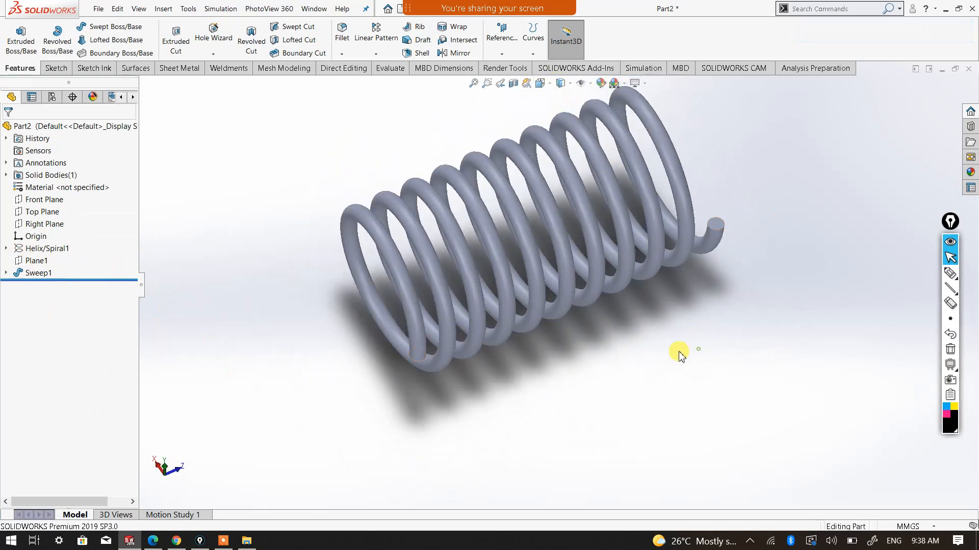